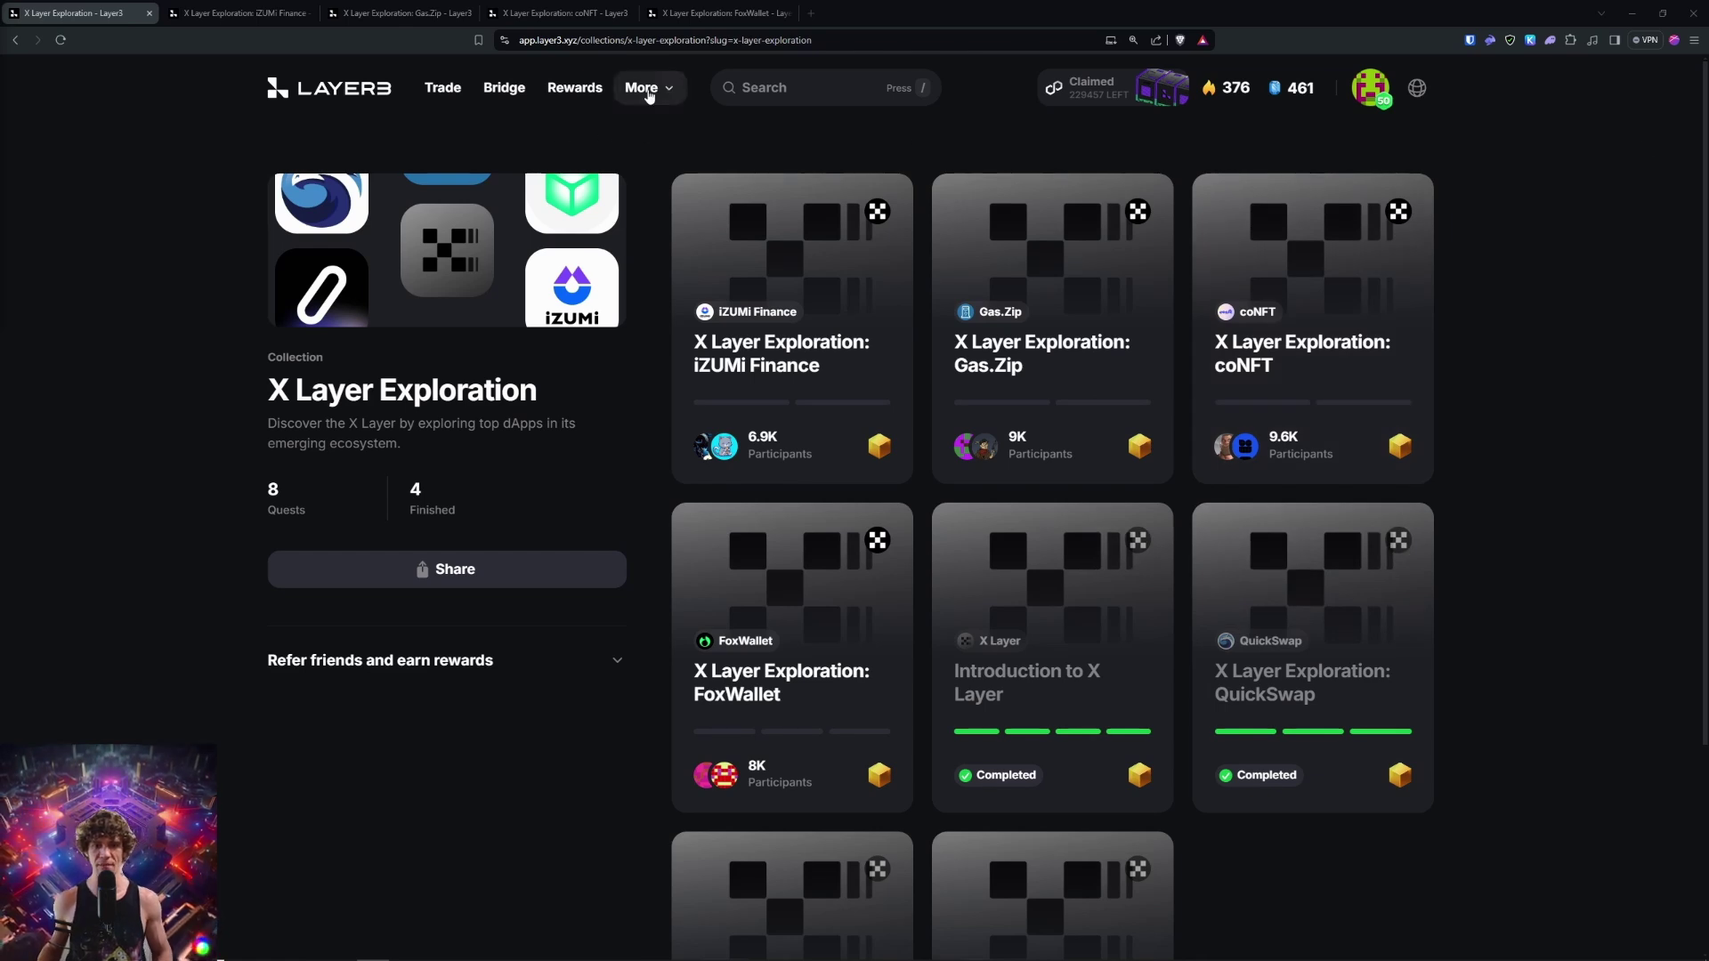
Open the Rewards page in a separate tab, review the Airdrop 2 stats and the Shop's boosts, and close it
{"action": "middle_click", "coordinate": [563, 89]}
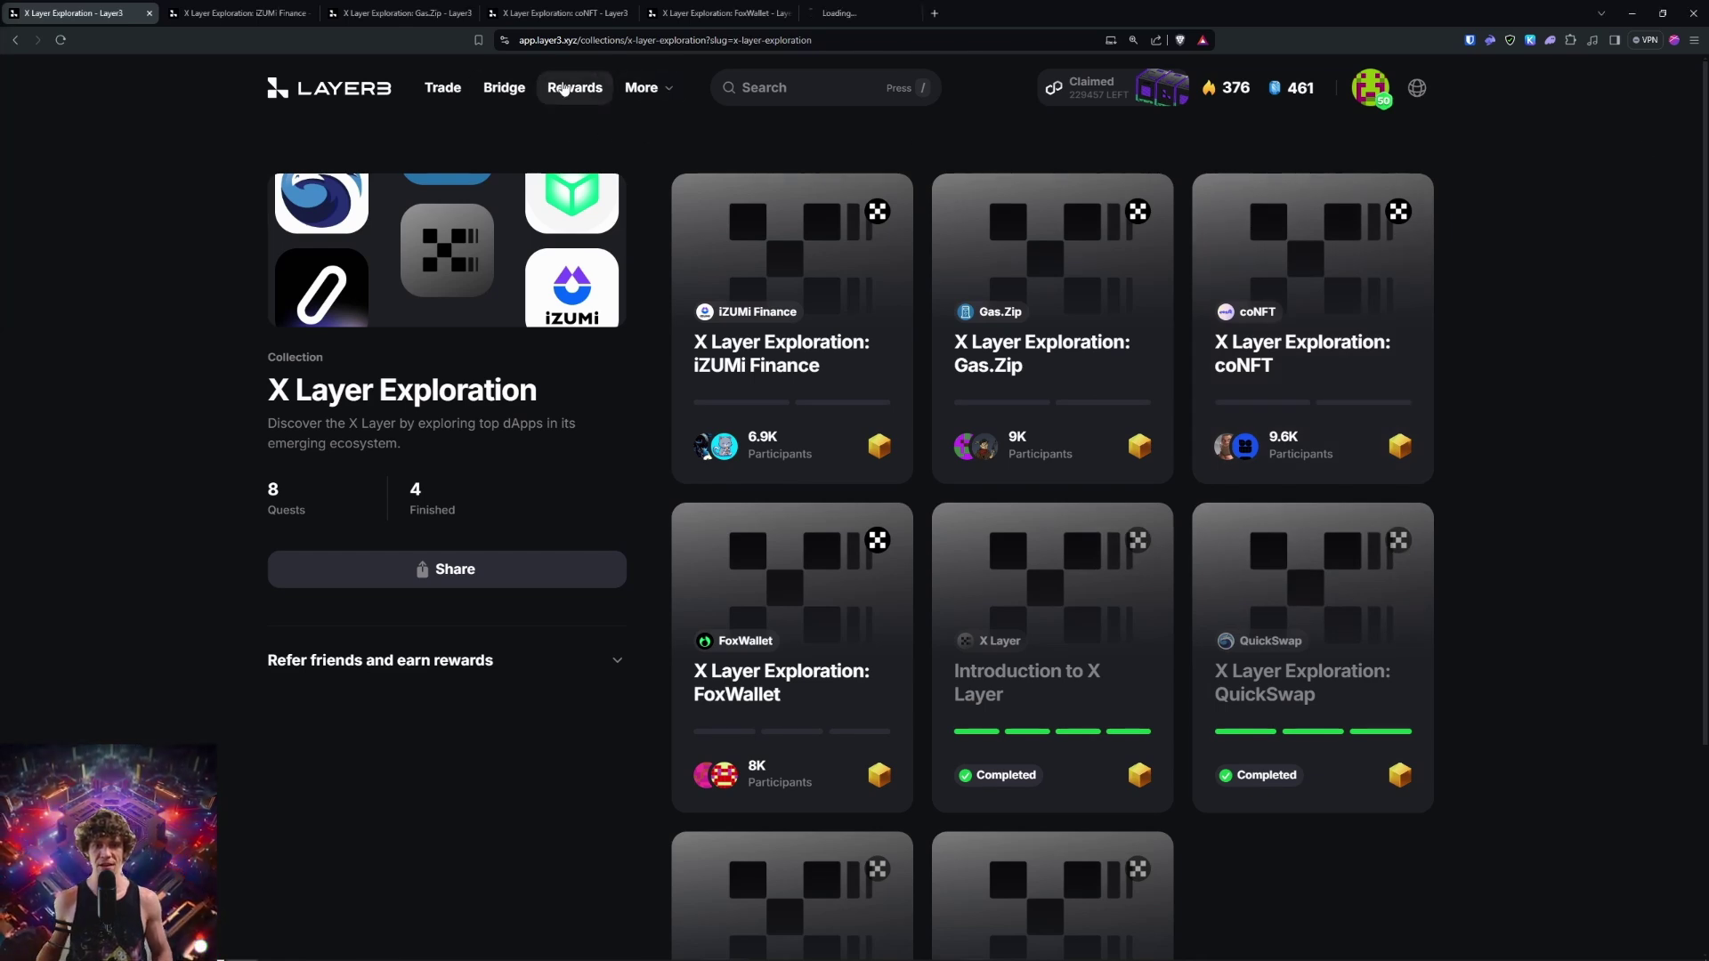
{"action": "left_click", "coordinate": [863, 11]}
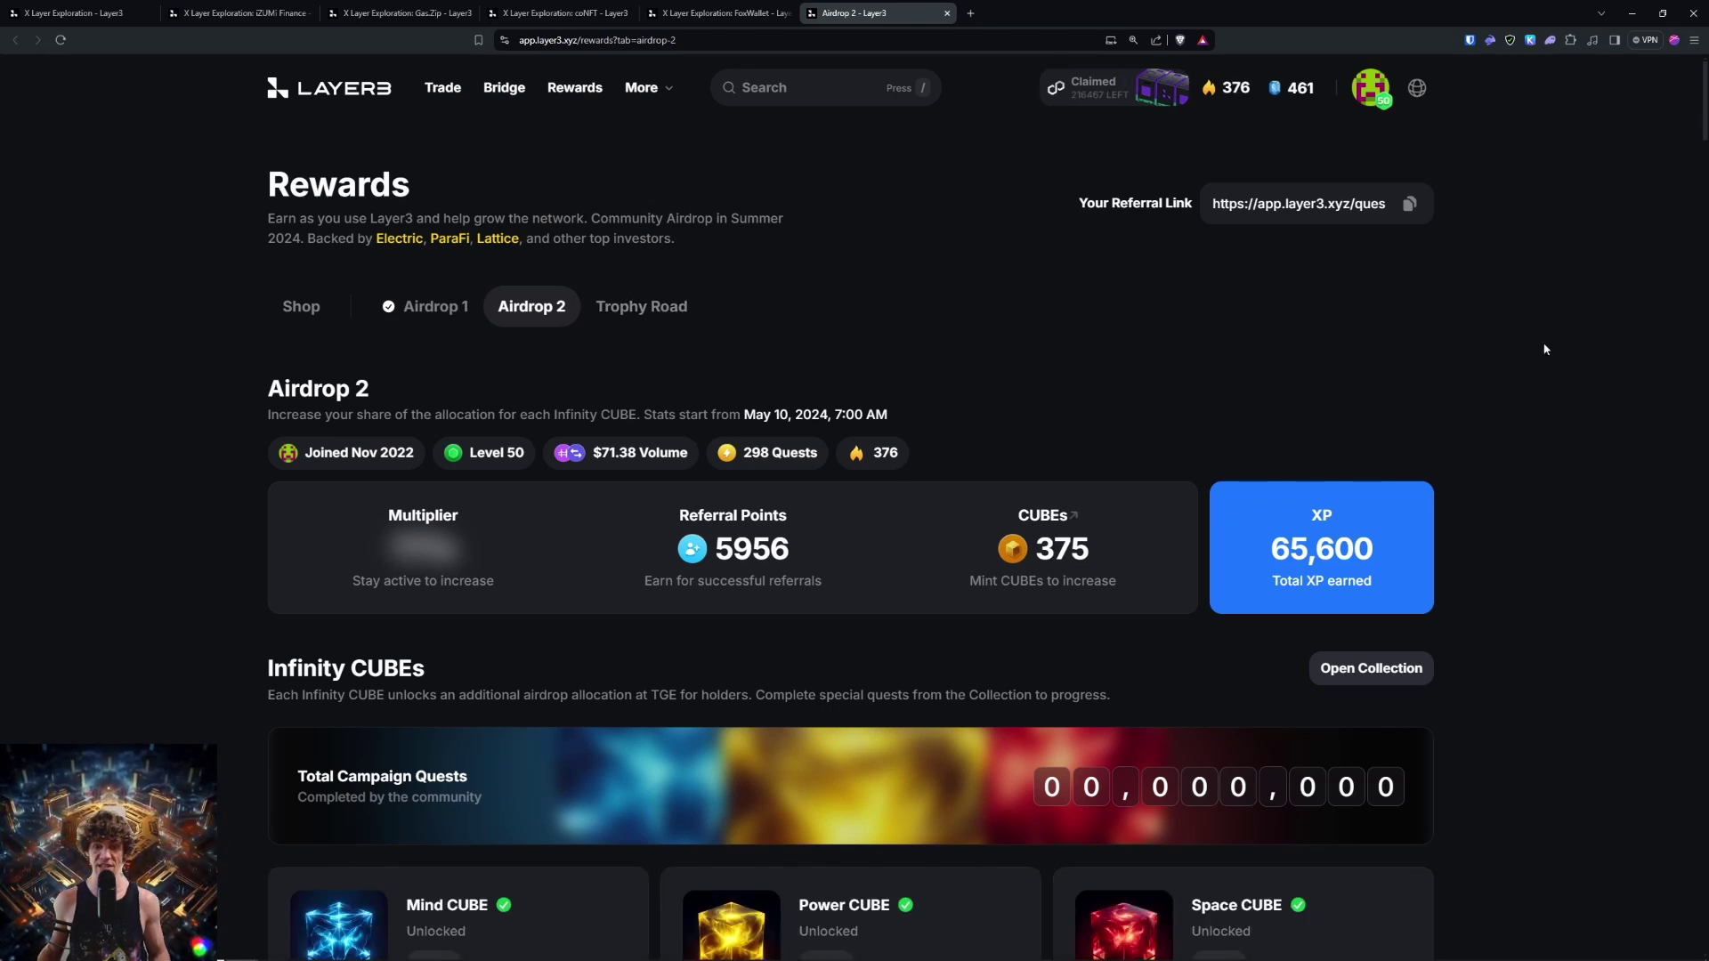
{"action": "scroll", "coordinate": [1574, 622], "scroll_direction": "down", "scroll_amount": 2}
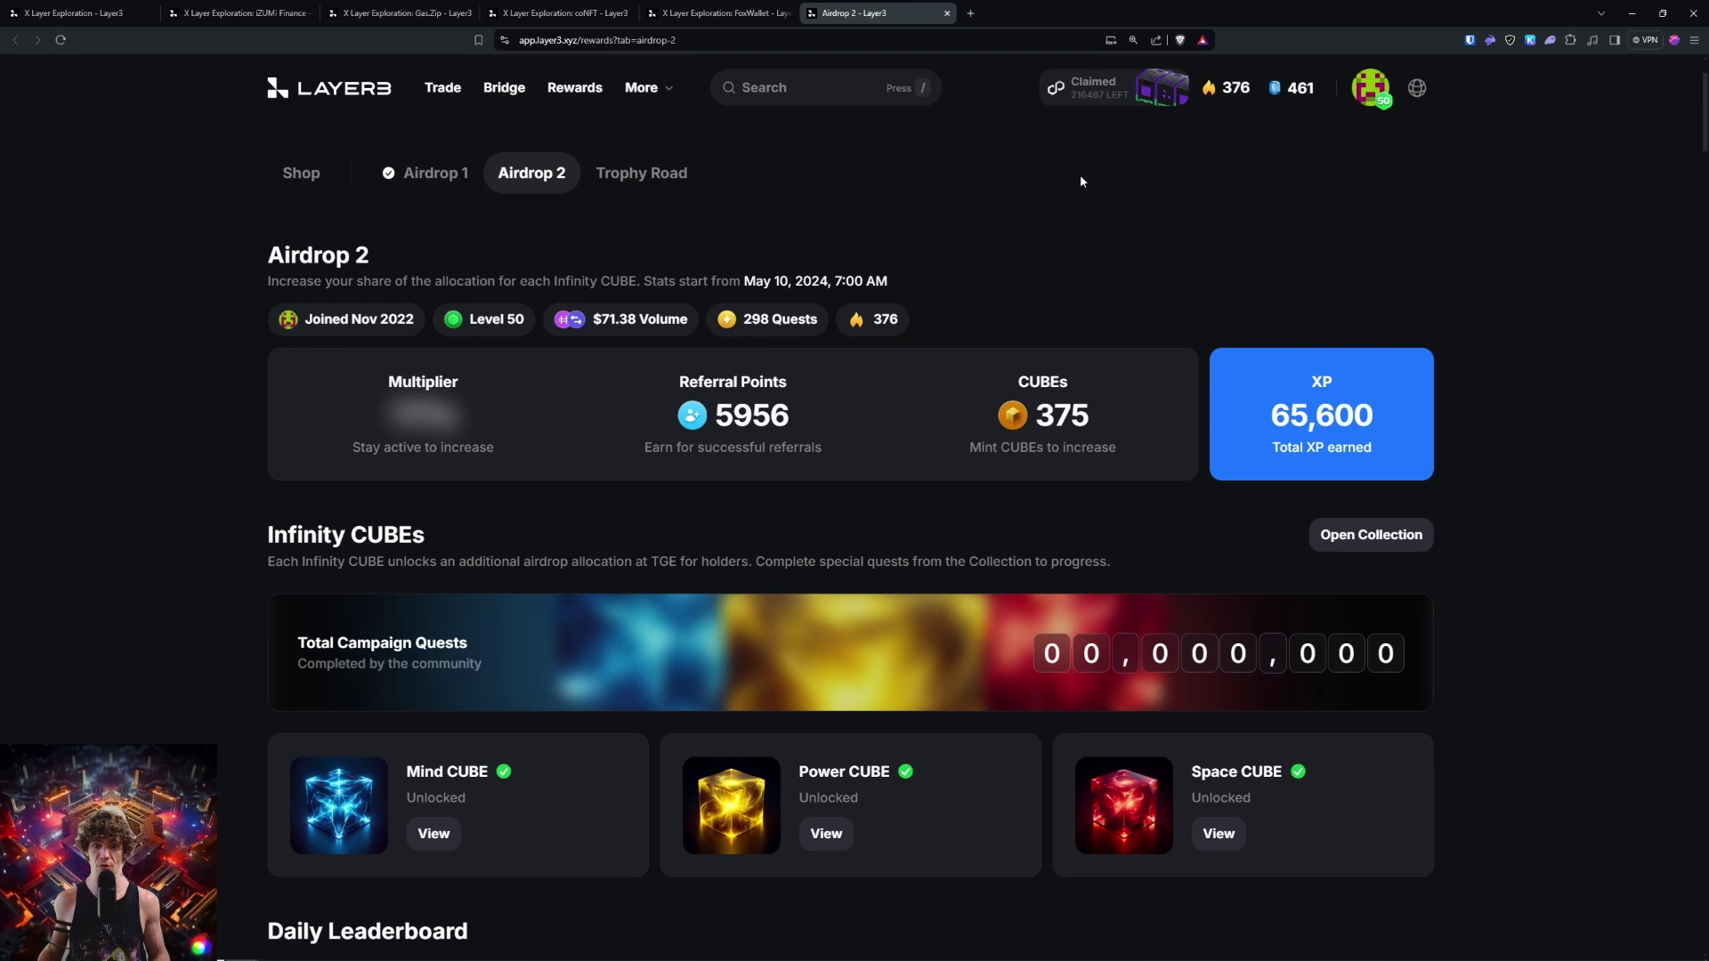
{"action": "scroll", "coordinate": [1051, 227], "scroll_direction": "up", "scroll_amount": 2}
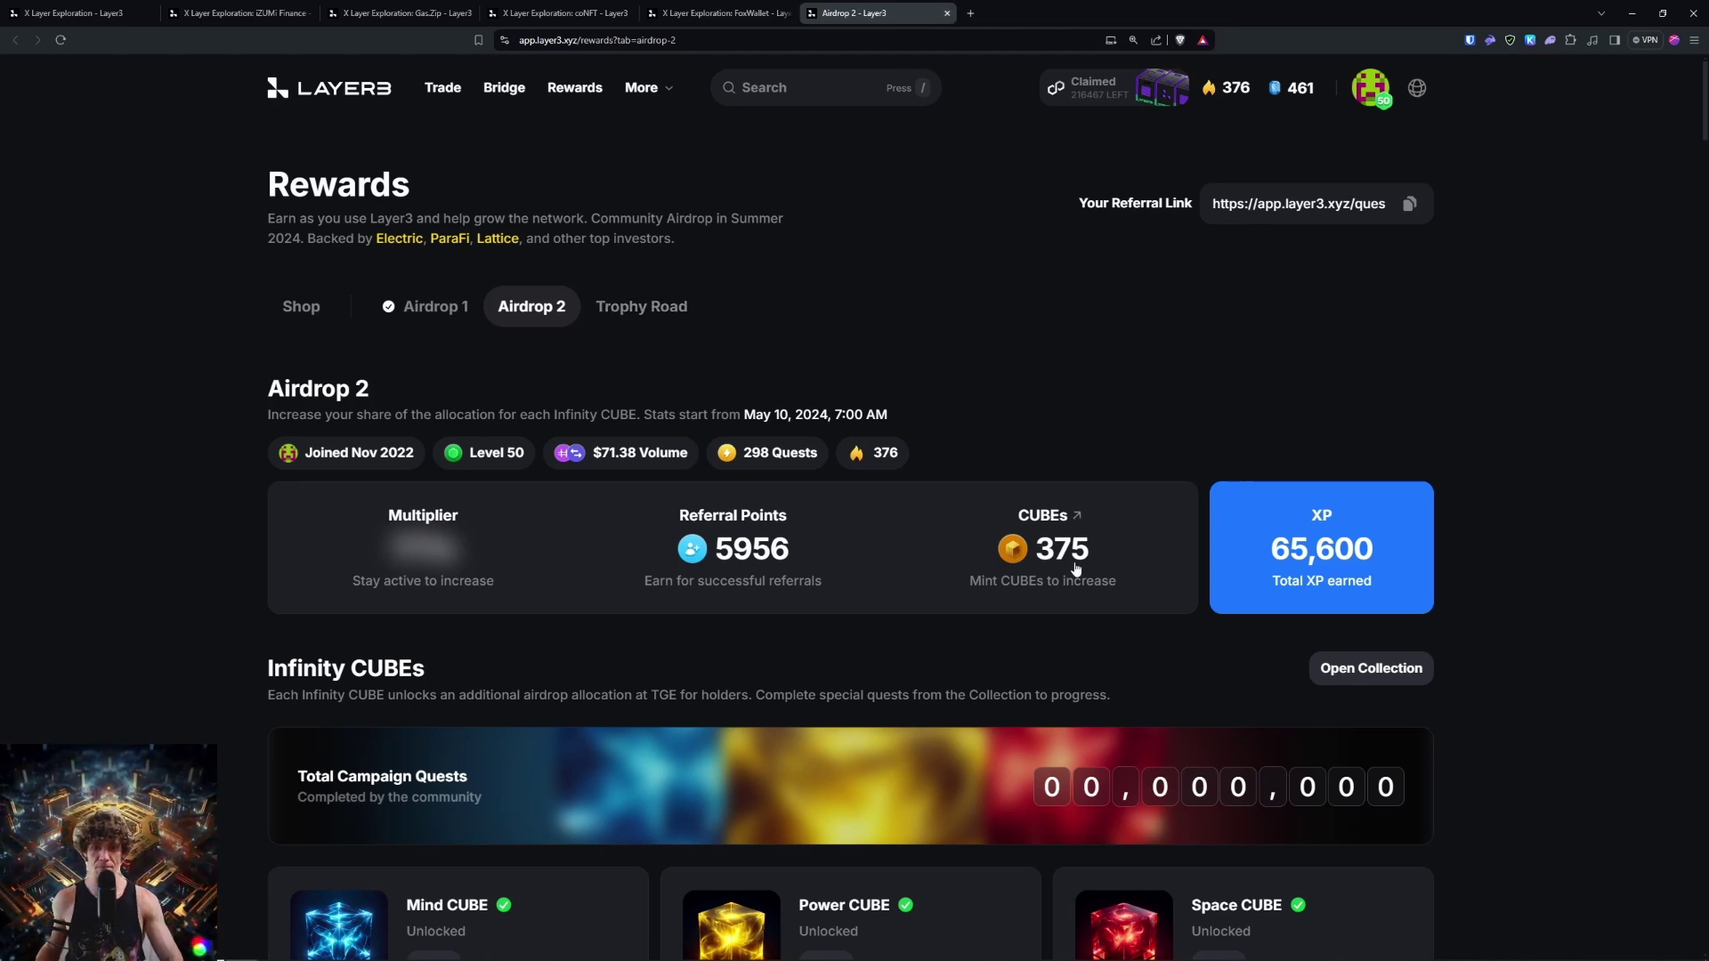
{"action": "mouse_move", "coordinate": [1290, 88]}
{"action": "left_click", "coordinate": [301, 313]}
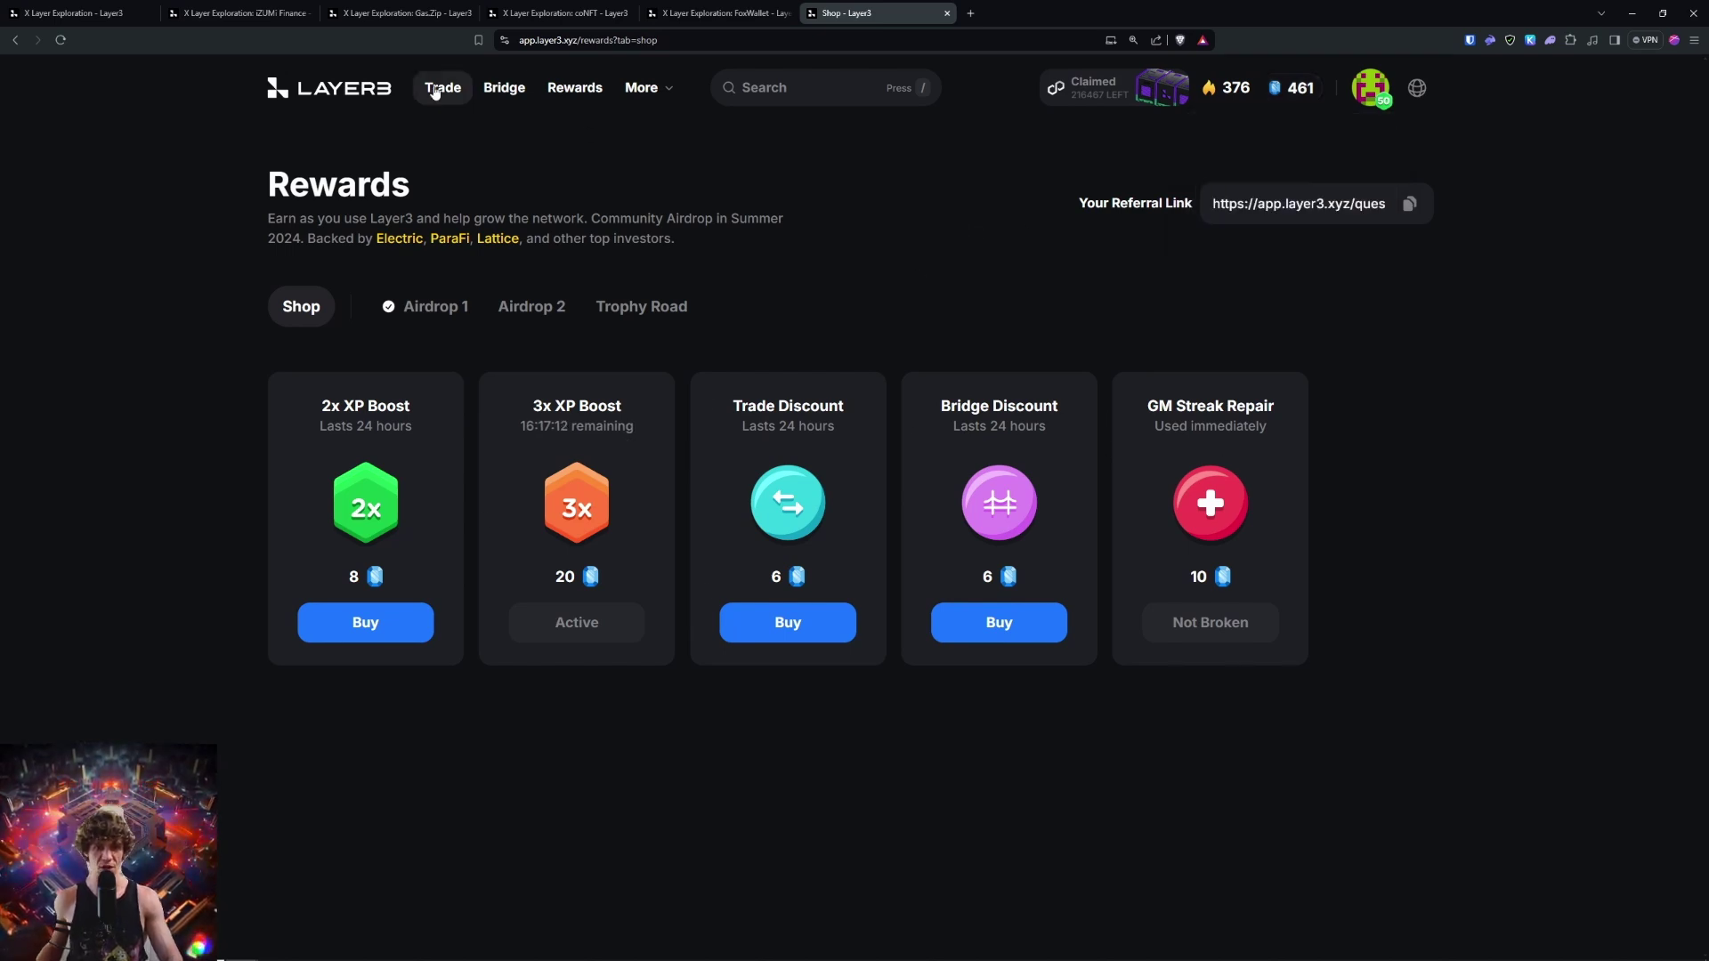
{"action": "left_click", "coordinate": [945, 15]}
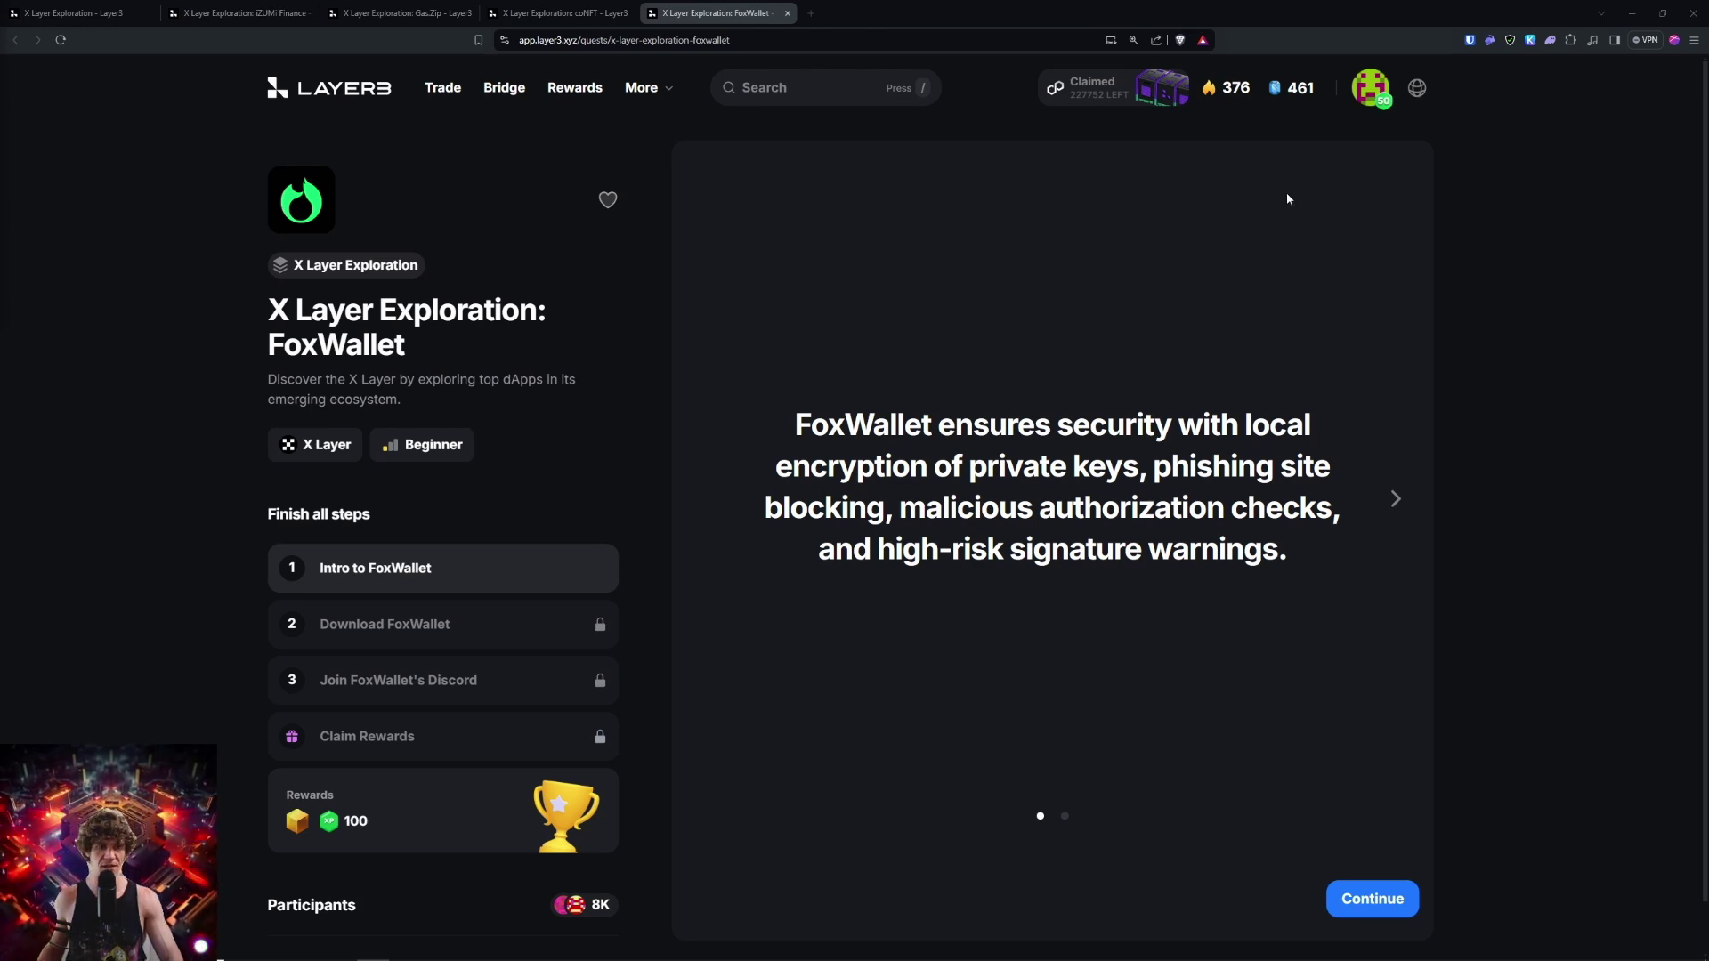
Launch iZUMi's swap site from the X Layer Exploration iZUMi Finance quest and approve the Rabby Wallet connection
{"action": "left_click", "coordinate": [89, 14]}
{"action": "left_click", "coordinate": [198, 9]}
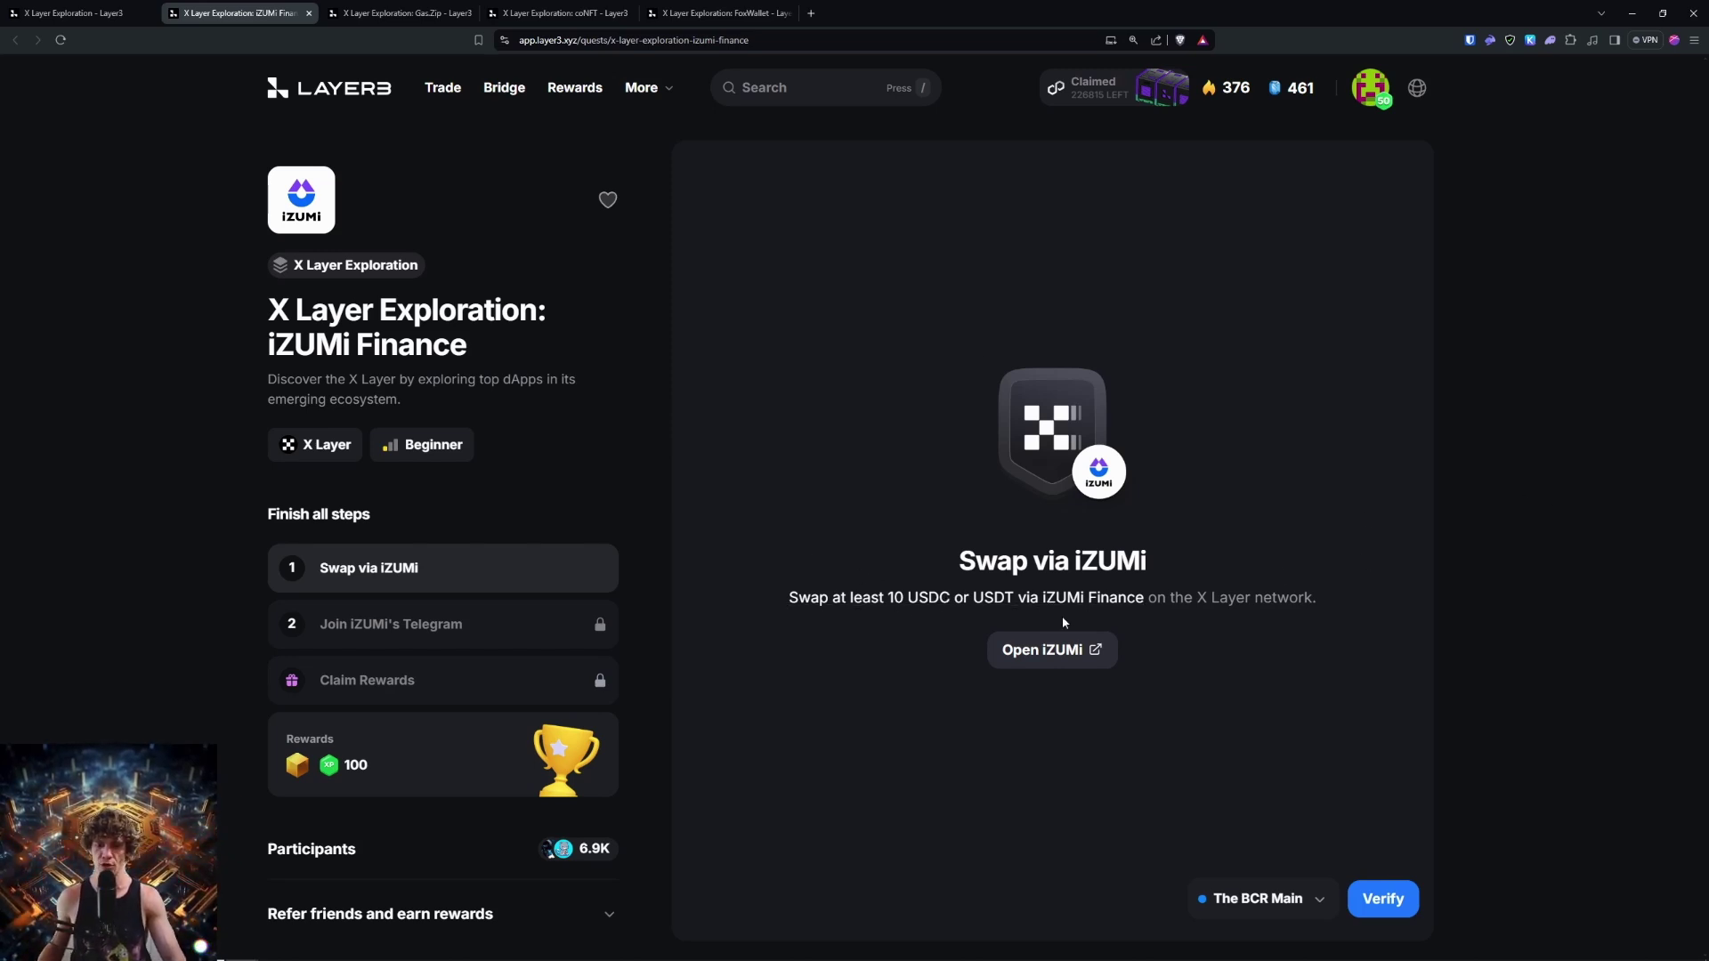
{"action": "left_click", "coordinate": [1052, 651]}
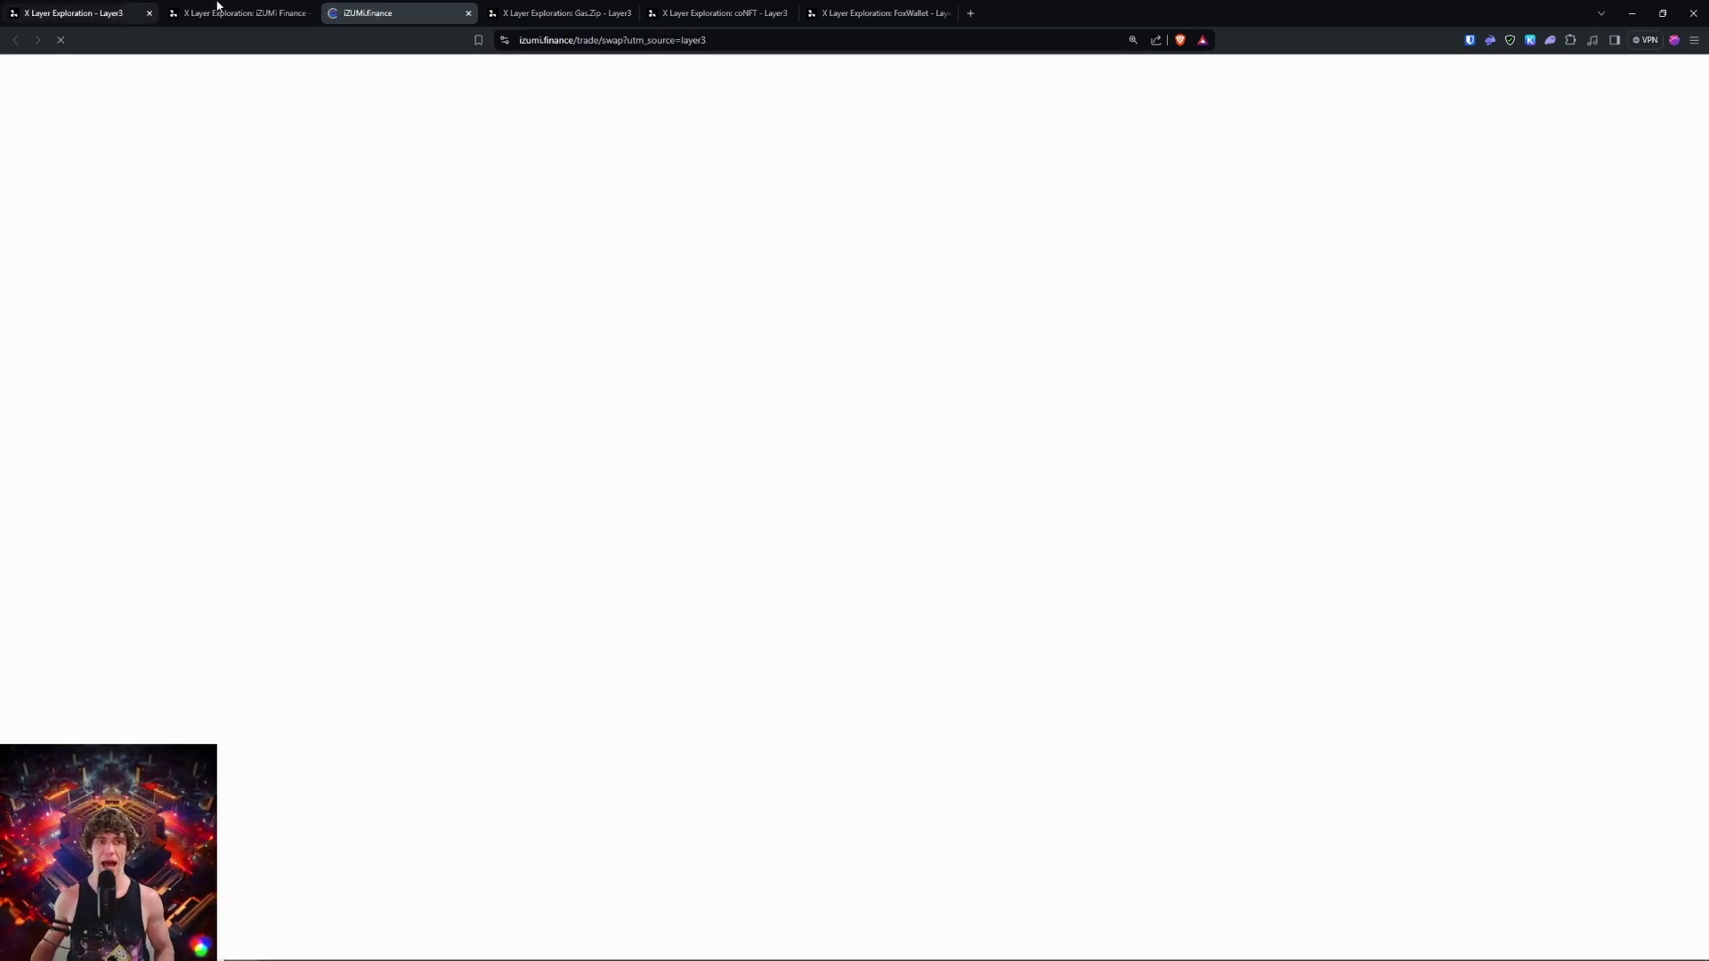
{"action": "left_click", "coordinate": [252, 13]}
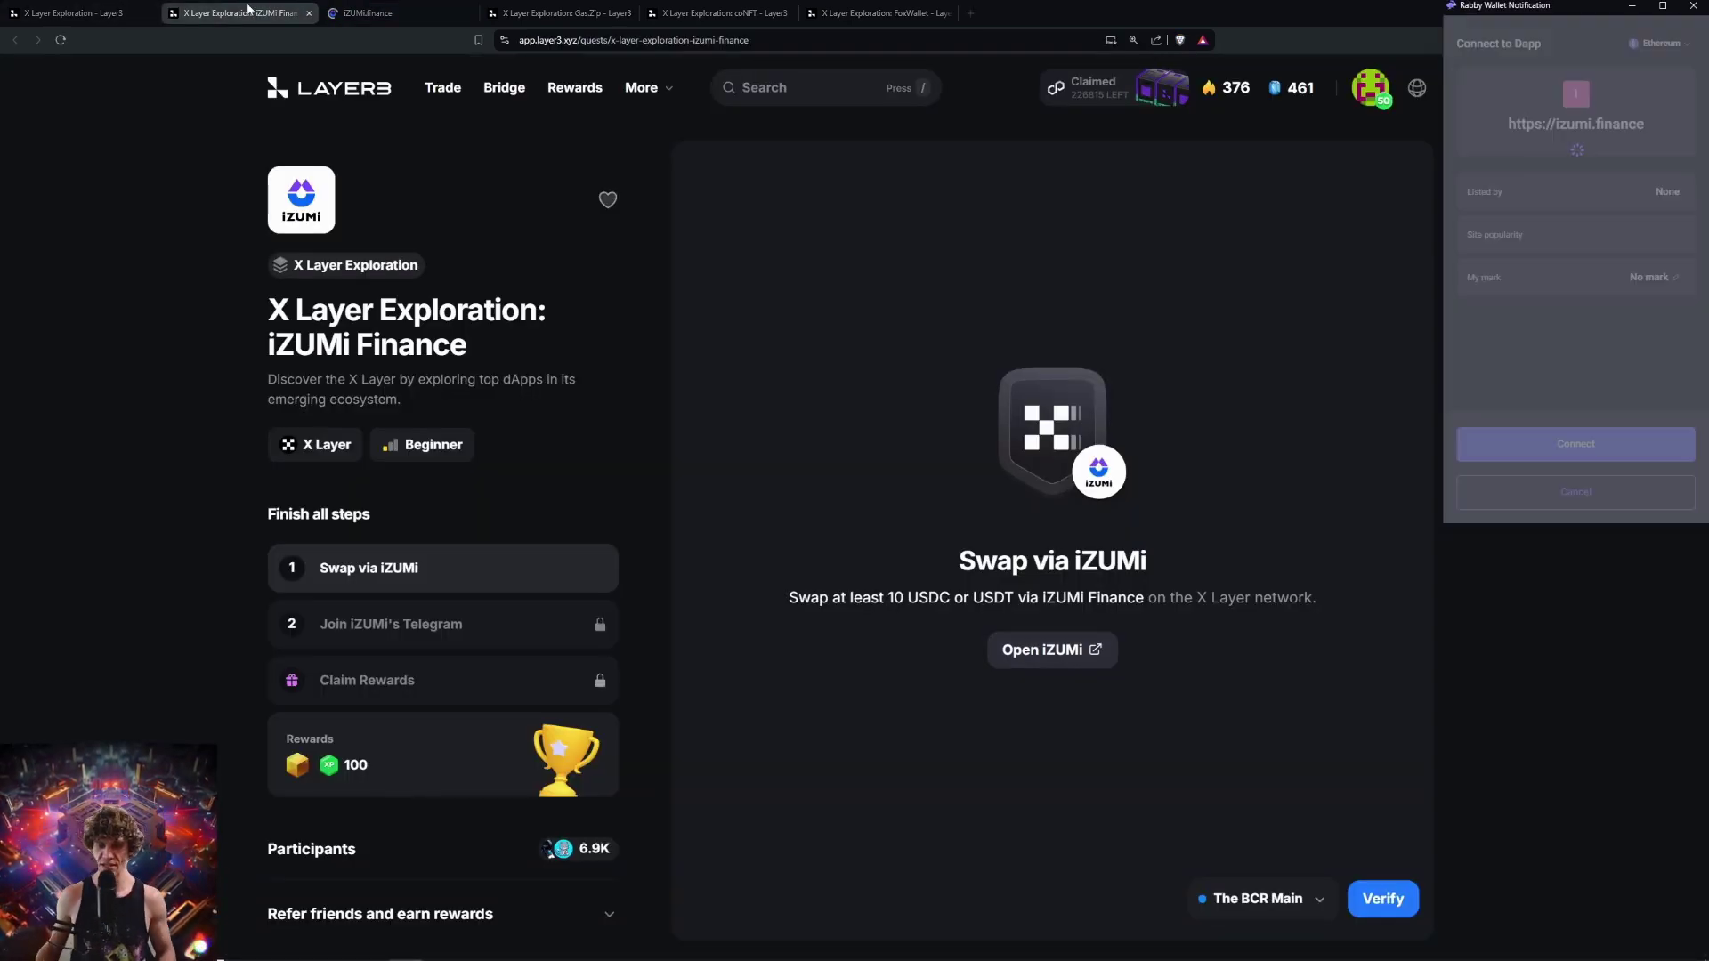
{"action": "left_click", "coordinate": [1549, 445]}
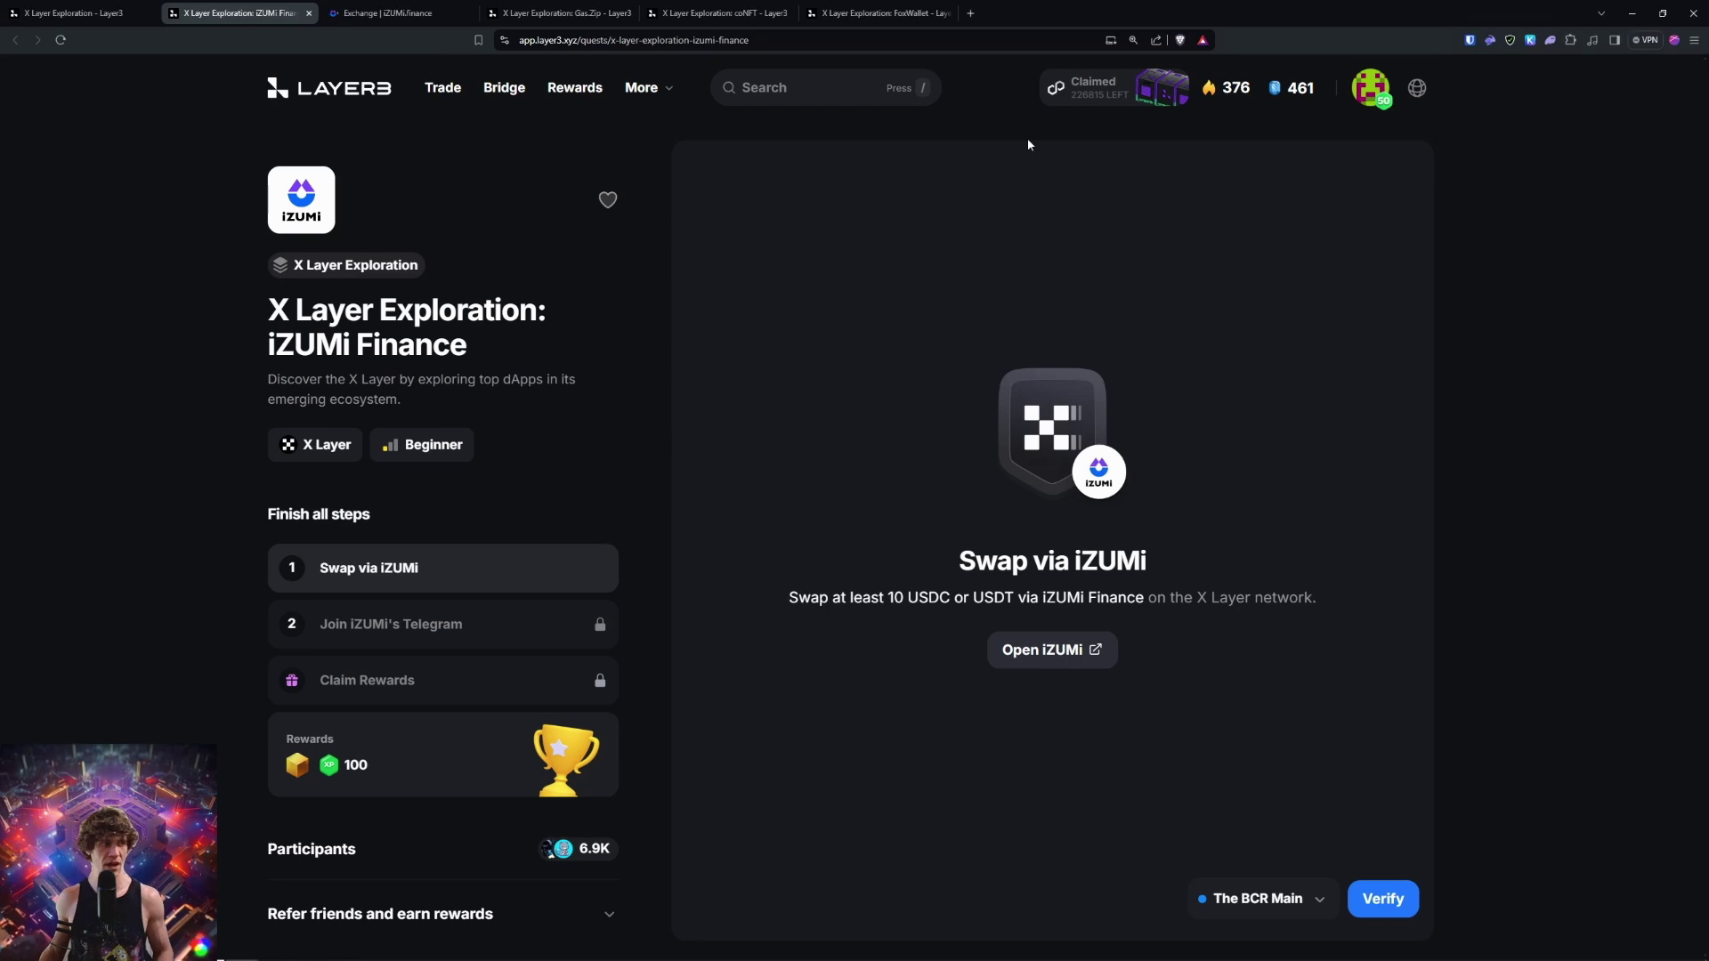
Switch the active network on iZUMi's swap page to X Layer
{"action": "key", "text": "ctrl+Tab"}
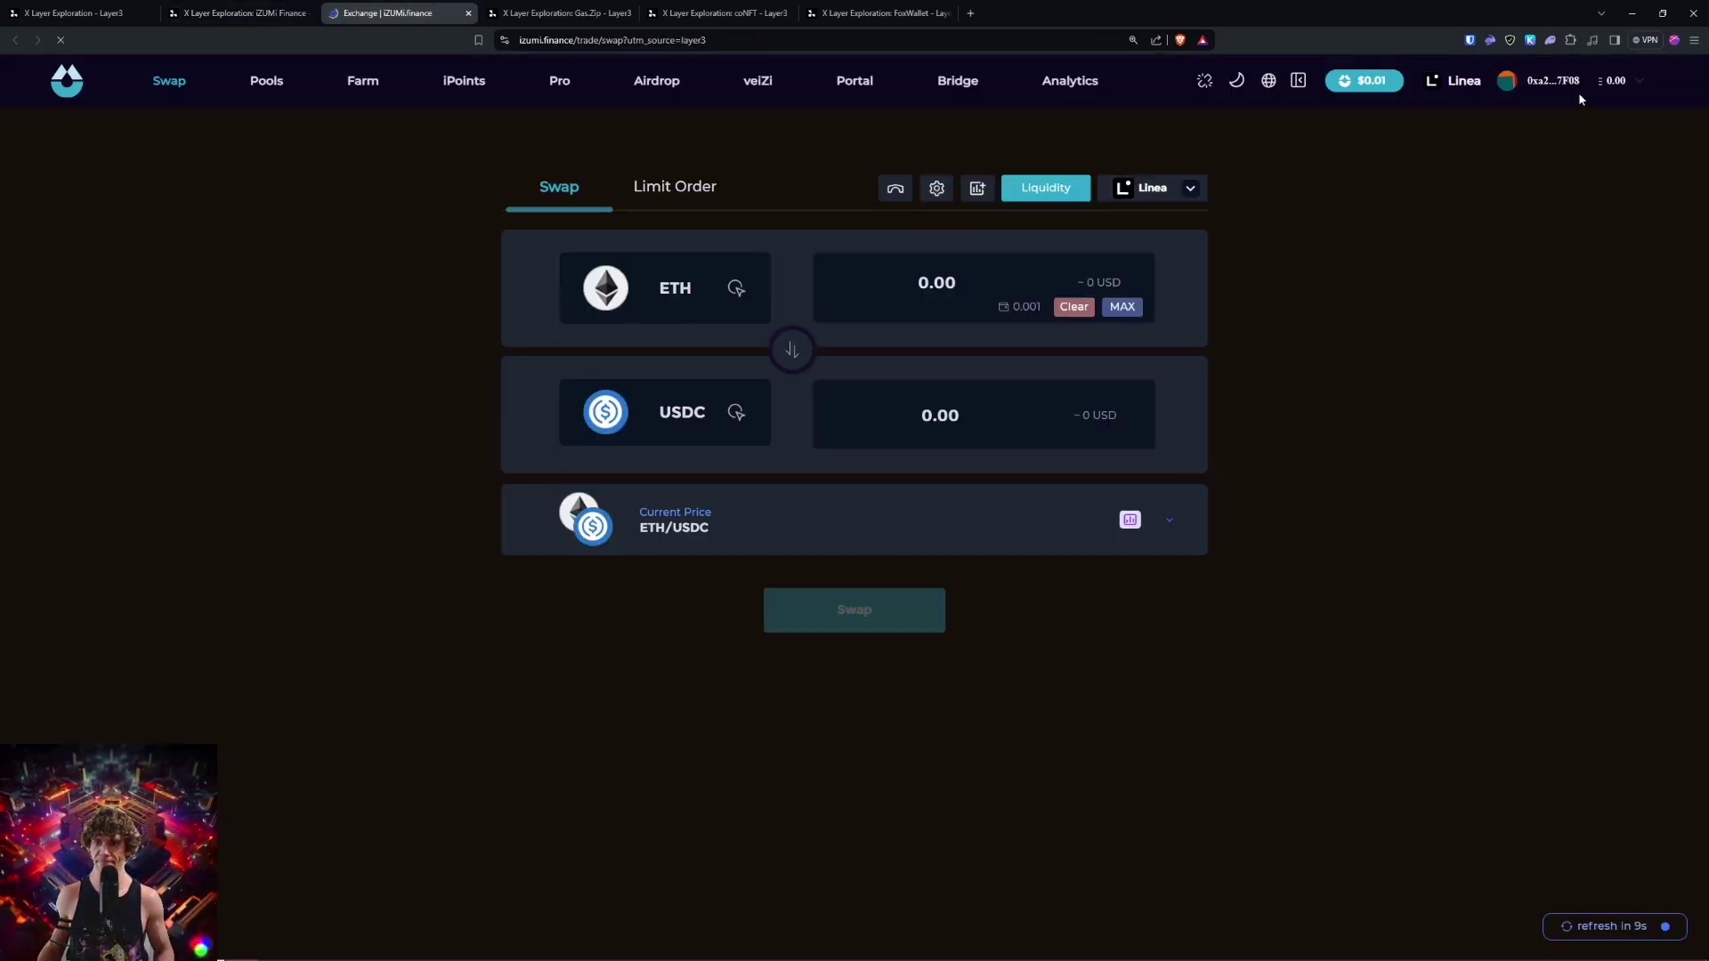
{"action": "left_click", "coordinate": [1453, 80]}
{"action": "scroll", "coordinate": [1552, 187], "scroll_direction": "down", "scroll_amount": 3}
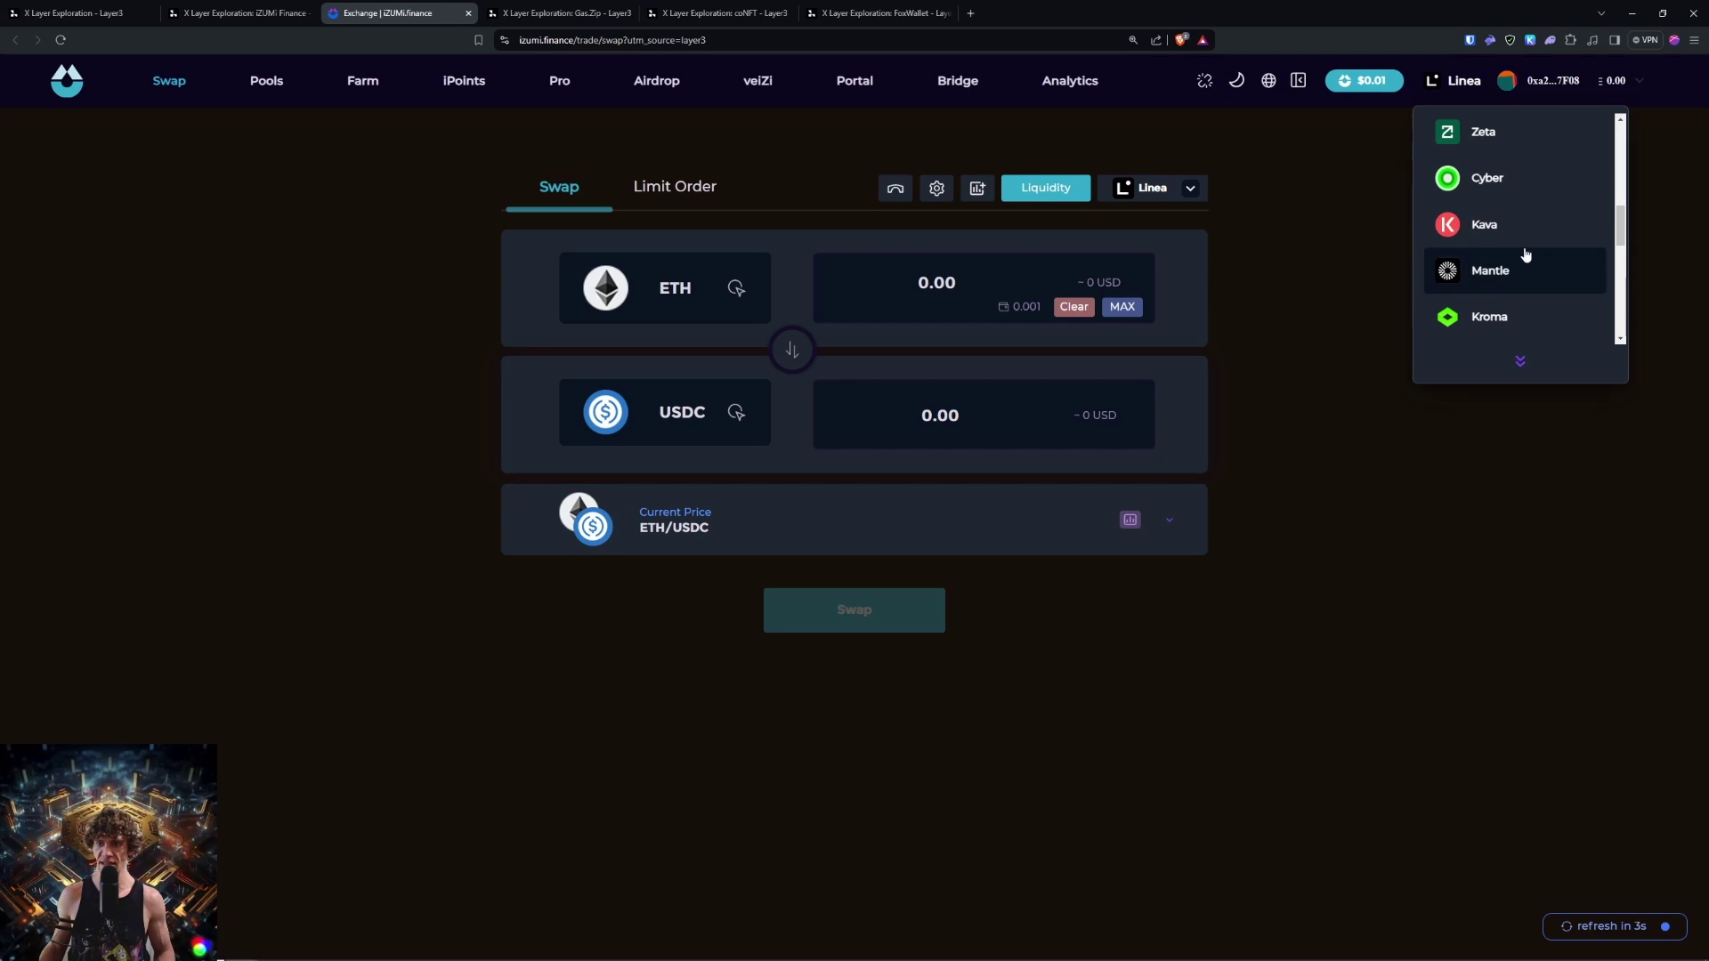
{"action": "scroll", "coordinate": [1522, 255], "scroll_direction": "up", "scroll_amount": 5}
{"action": "scroll", "coordinate": [1524, 257], "scroll_direction": "down", "scroll_amount": 2}
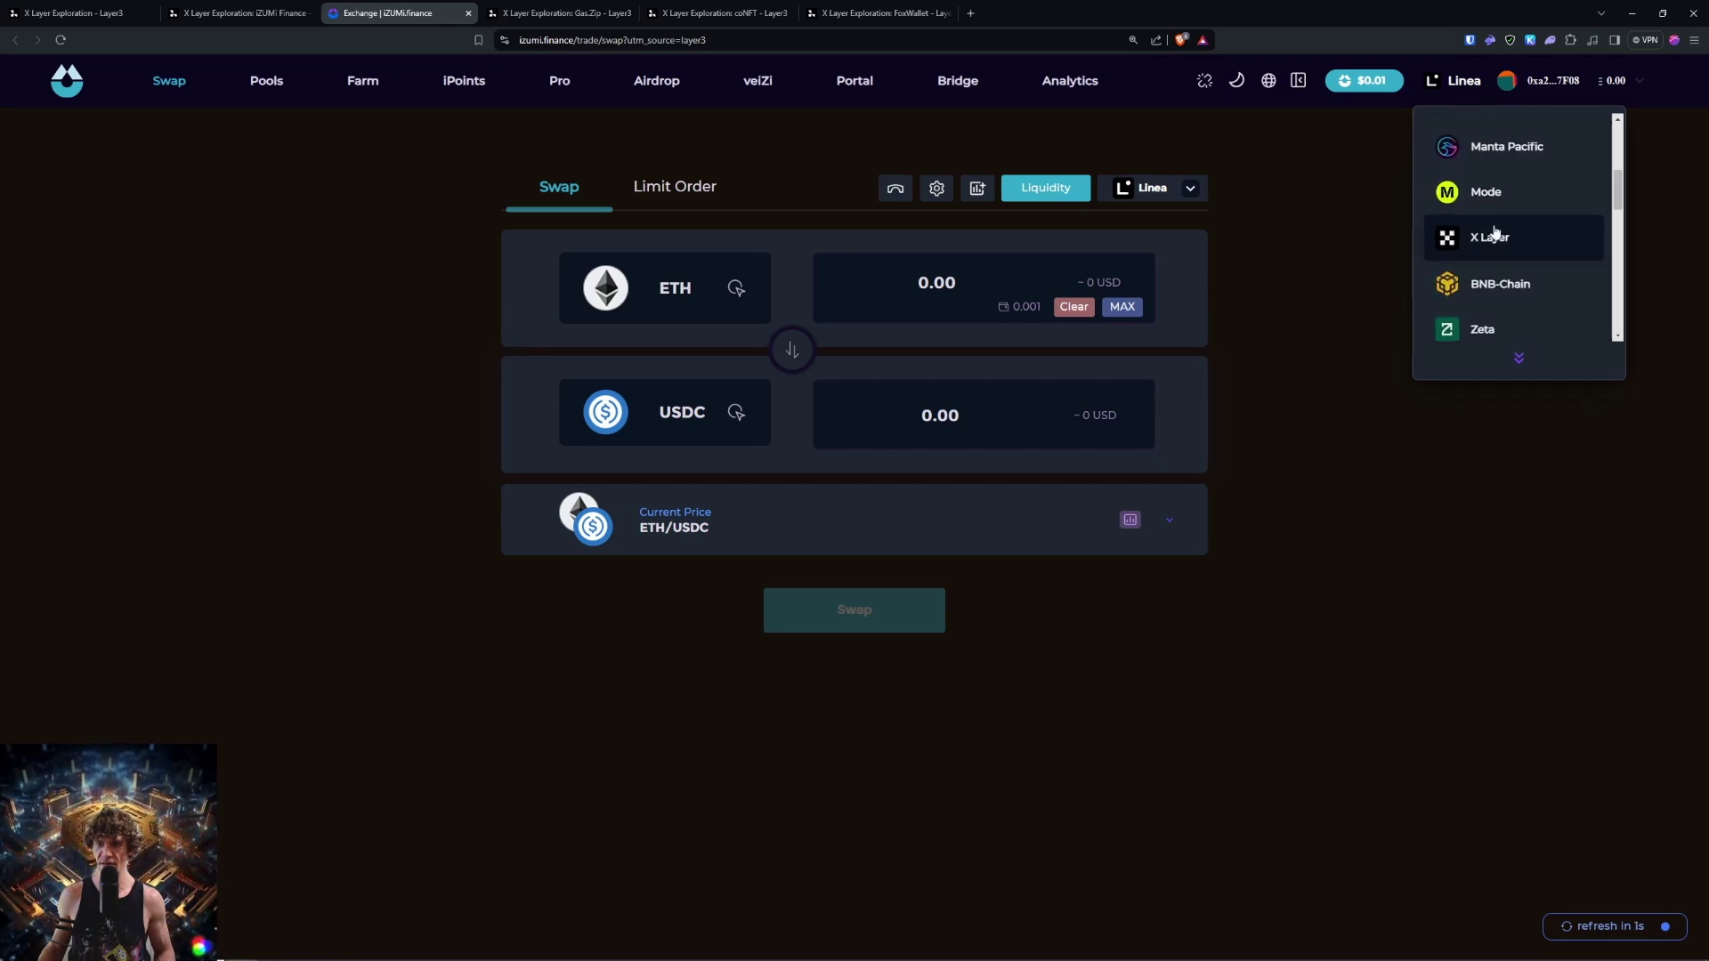
{"action": "left_click", "coordinate": [1496, 233]}
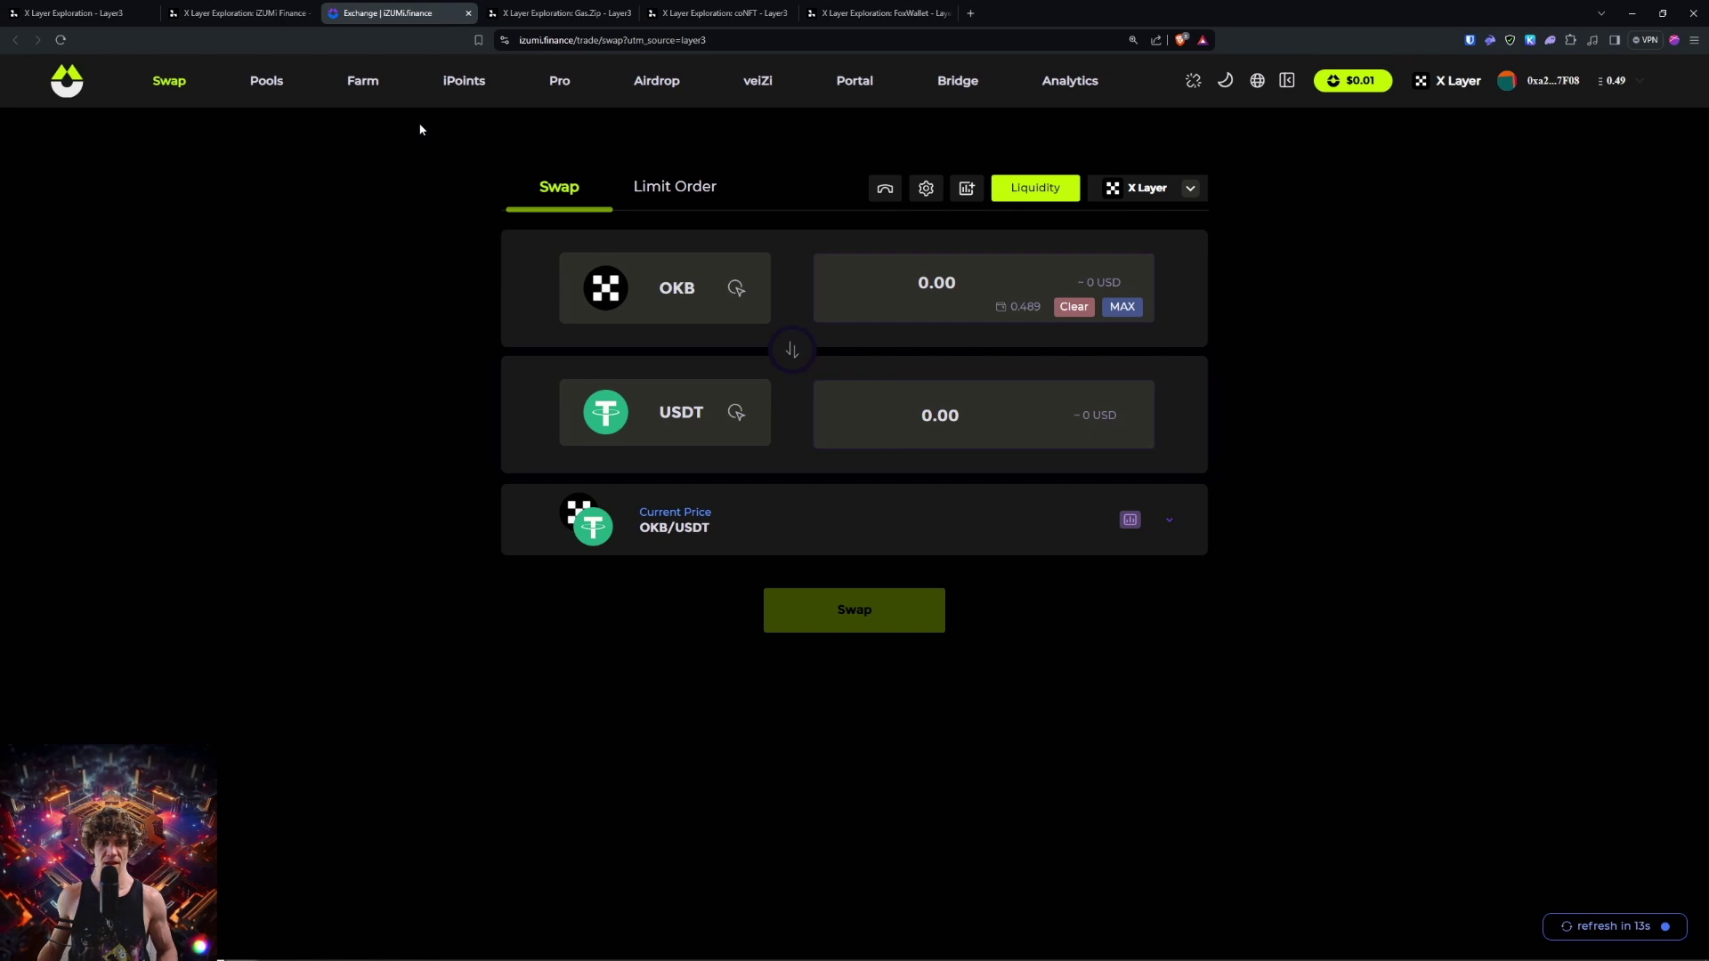
Set up a swap of 0.2 OKB into USDC on iZUMi
{"action": "left_click", "coordinate": [938, 283]}
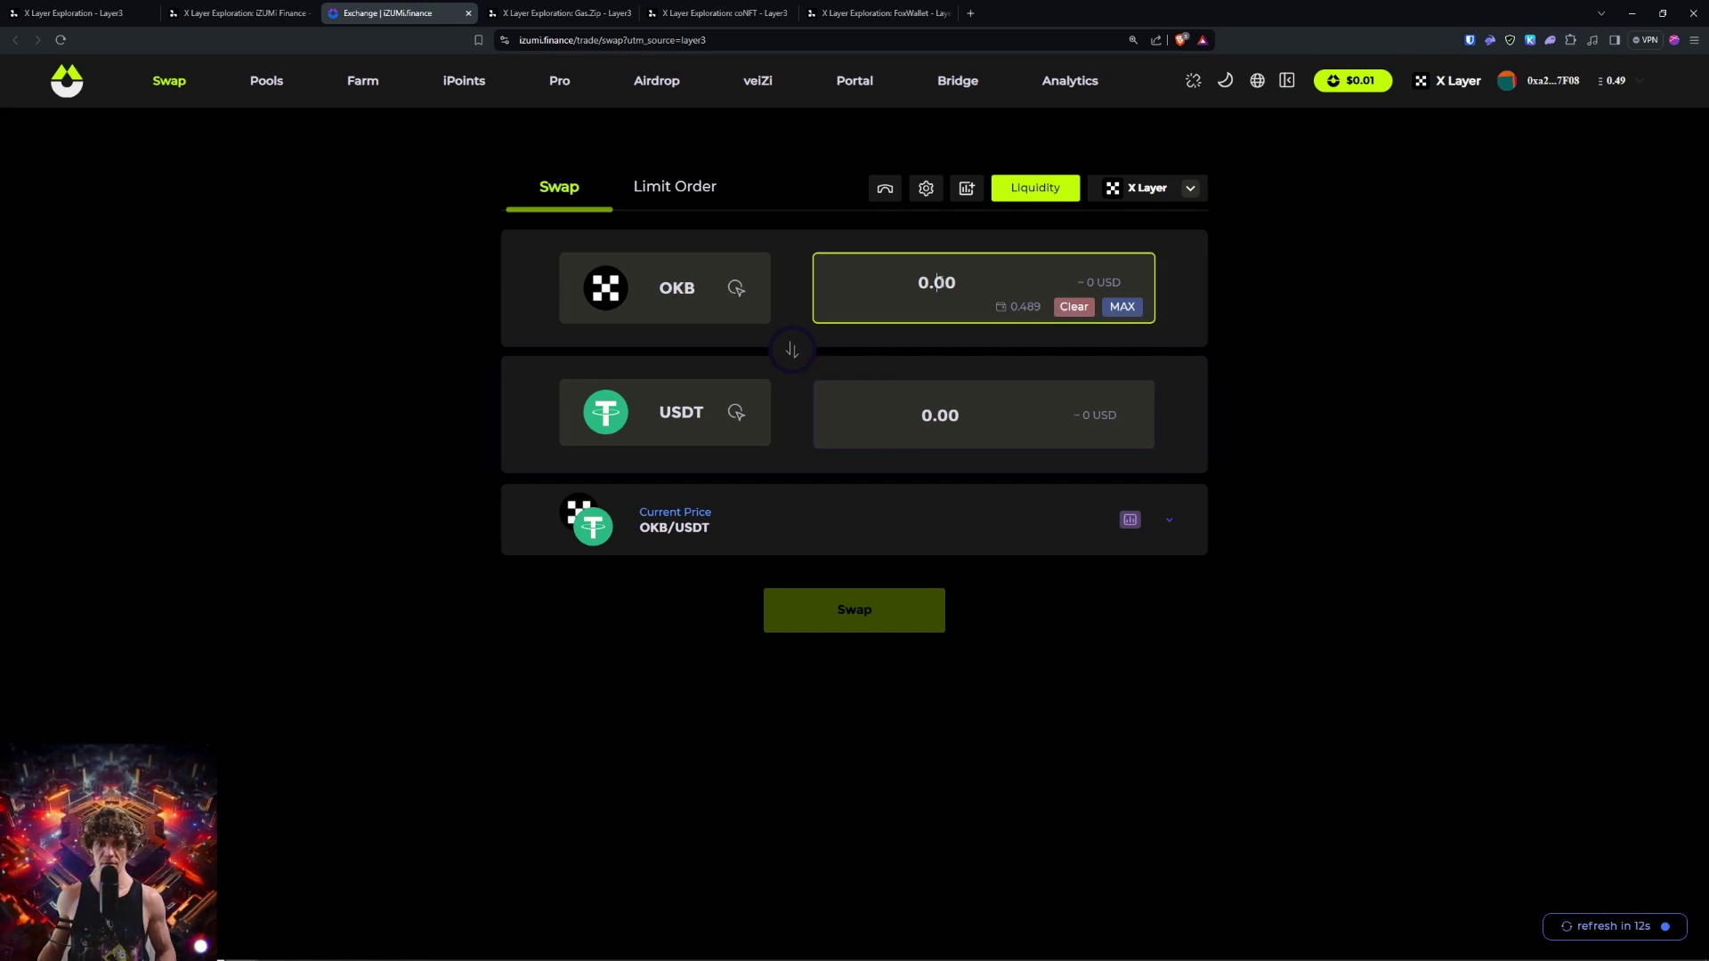
{"action": "left_click", "coordinate": [739, 428]}
{"action": "left_click", "coordinate": [820, 472]}
{"action": "left_click", "coordinate": [930, 290]}
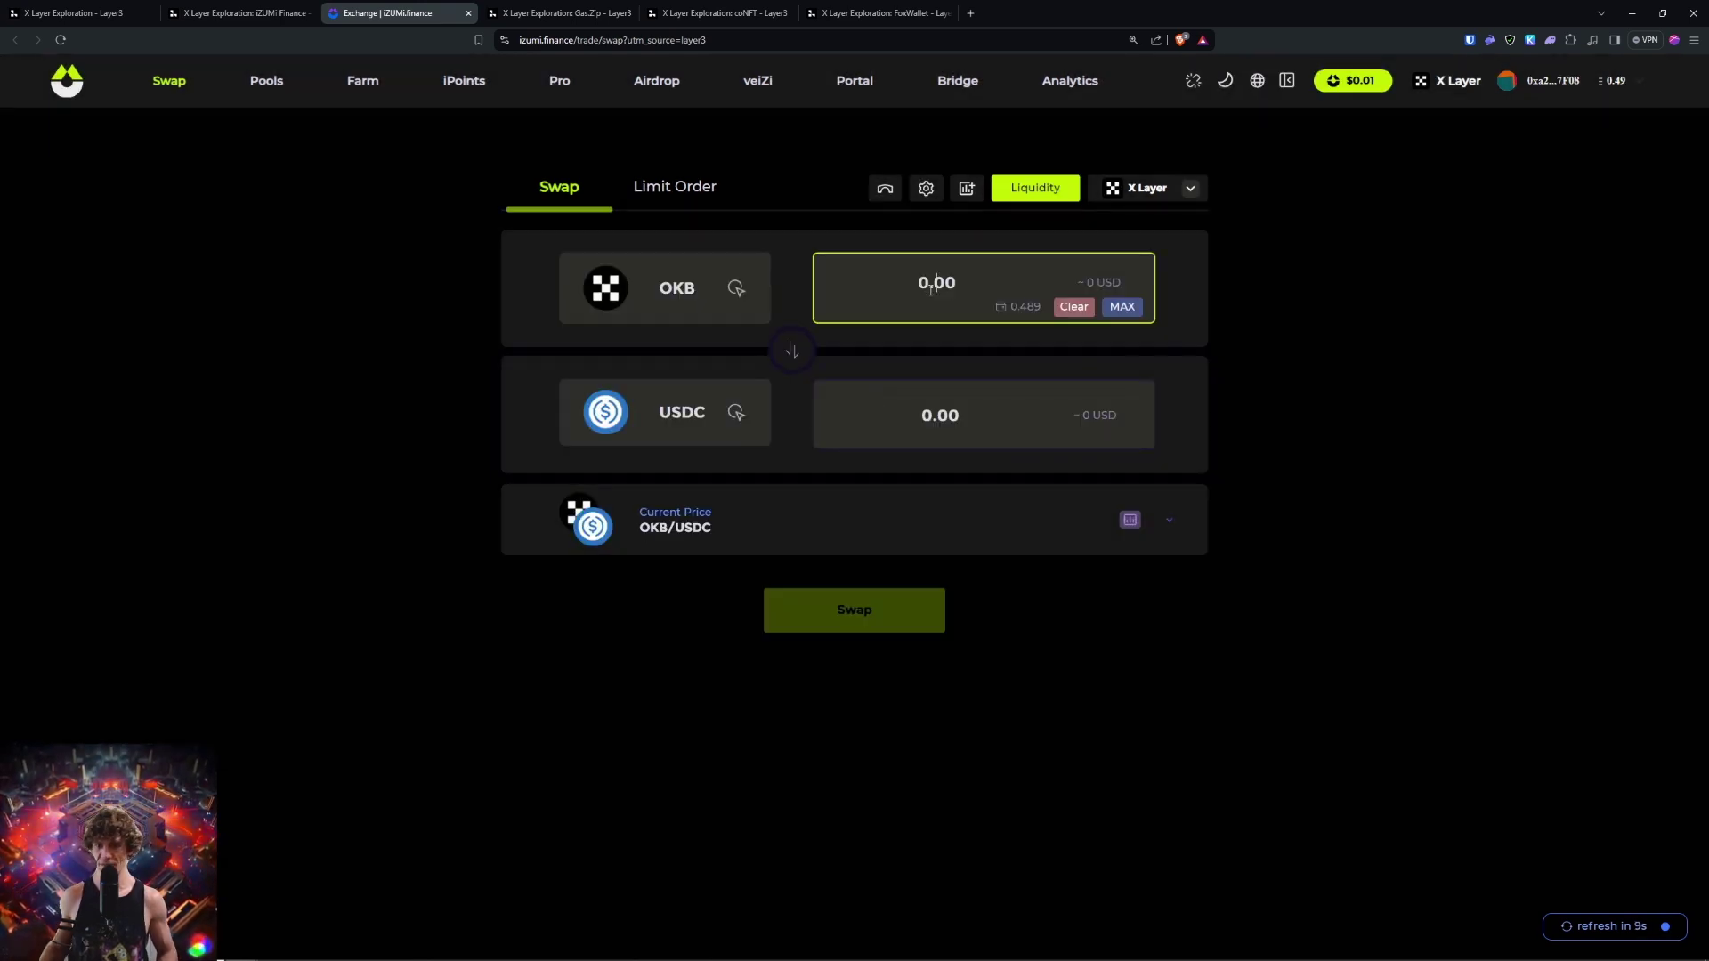
{"action": "type", "text": "0.389"}
{"action": "left_click", "coordinate": [1584, 275]}
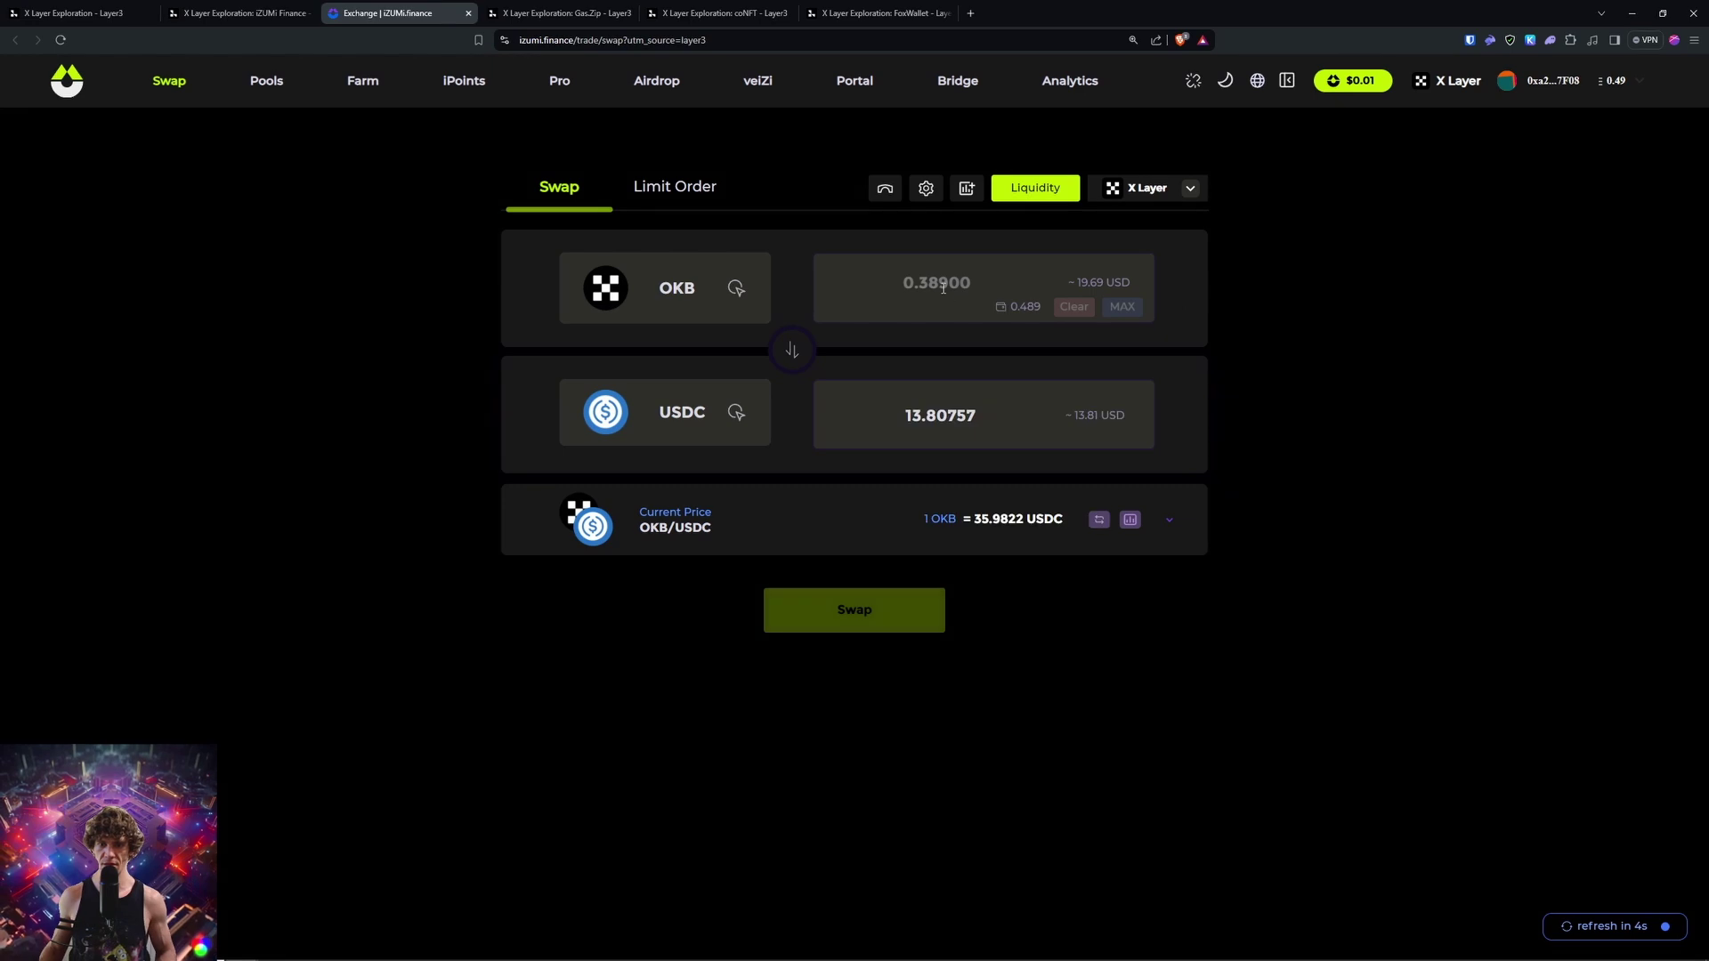
{"action": "left_click", "coordinate": [985, 293]}
{"action": "key", "text": "ctrl+a"}
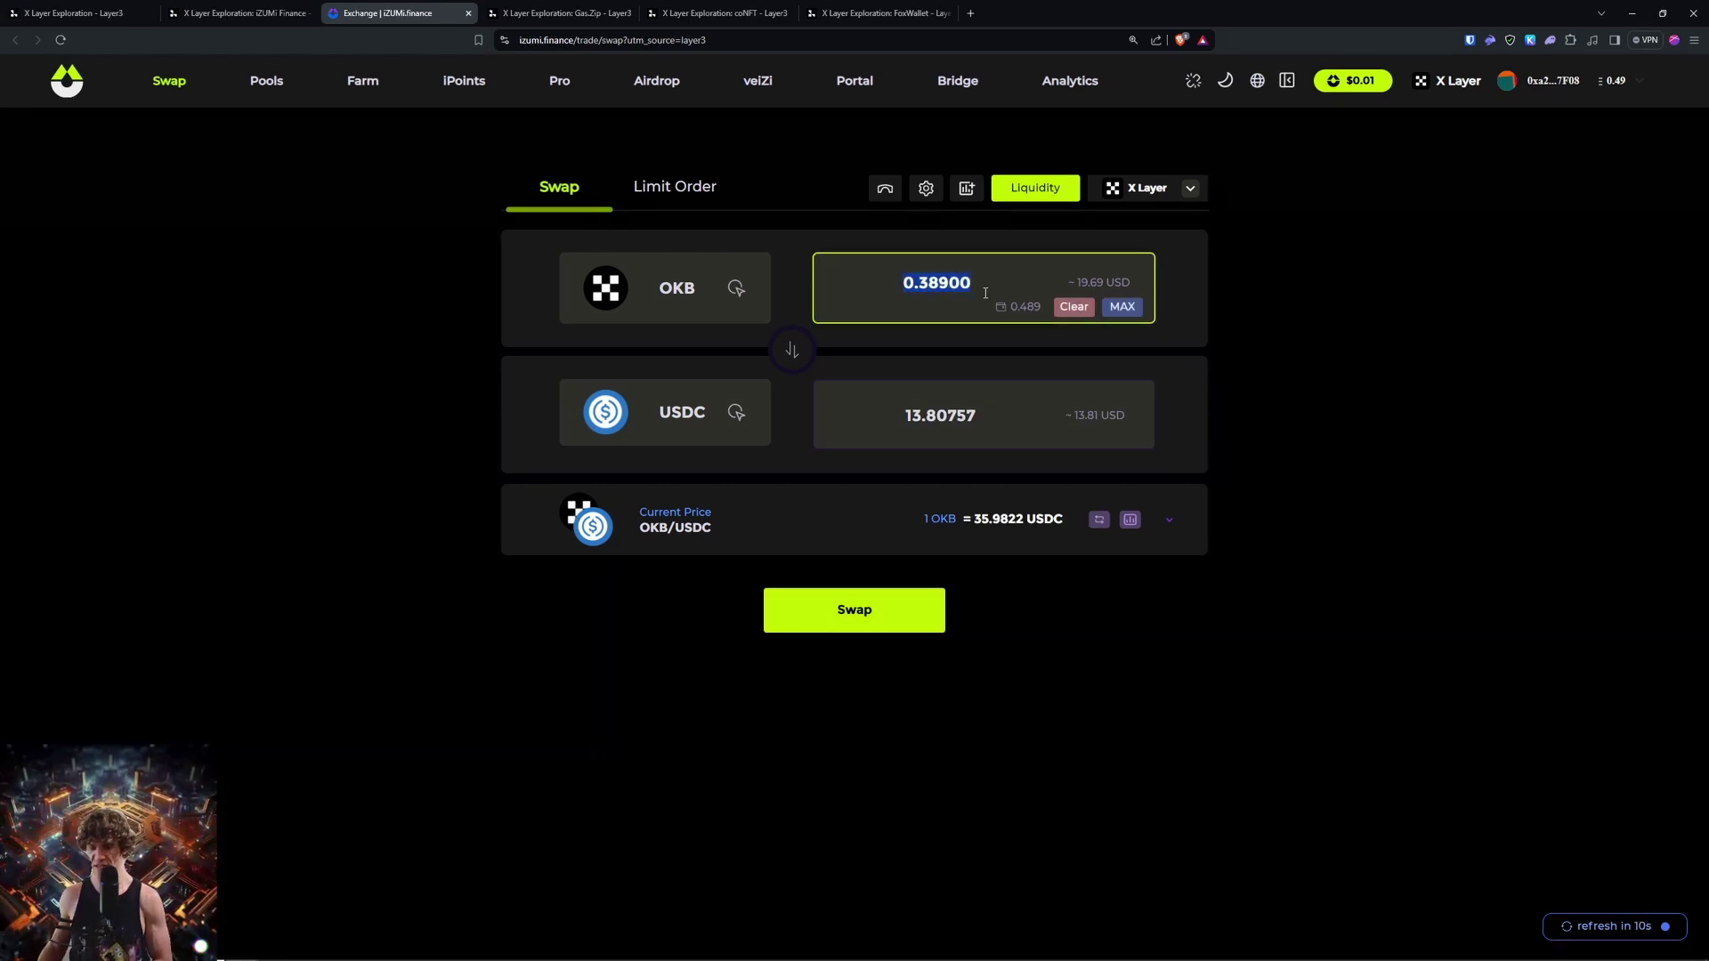
{"action": "type", "text": "0.2"}
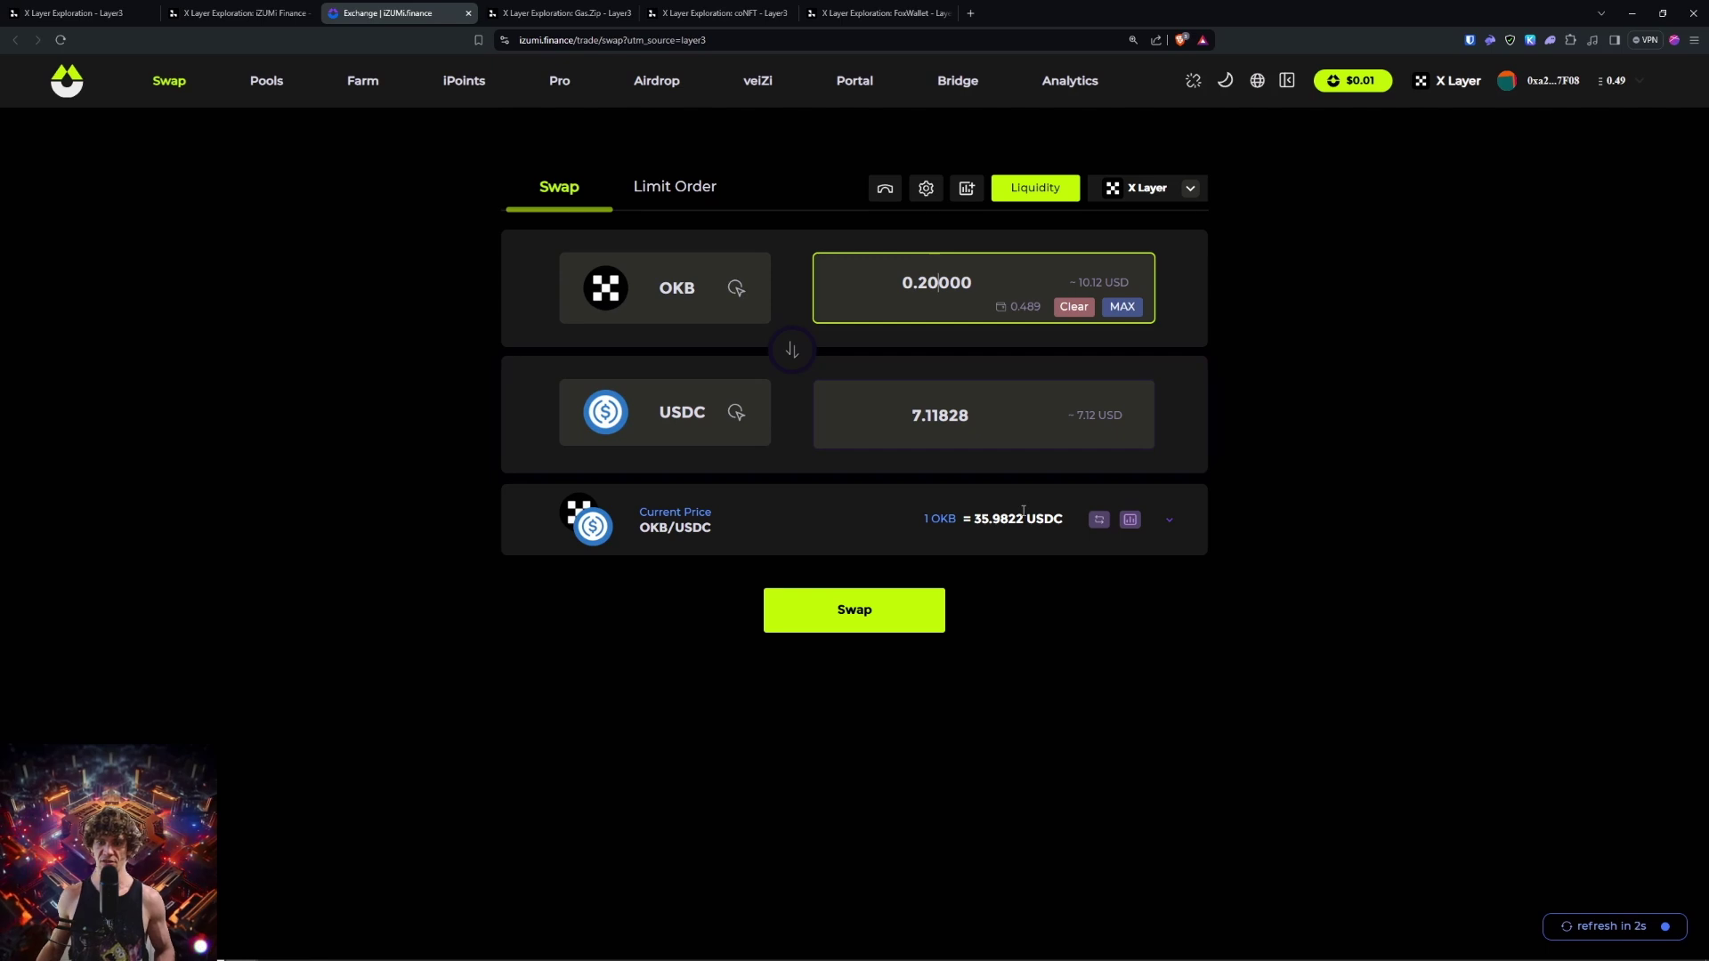
Change the received token to USDT and check the quest's minimum swap requirement against the iZUMi quote
{"action": "left_click", "coordinate": [250, 10]}
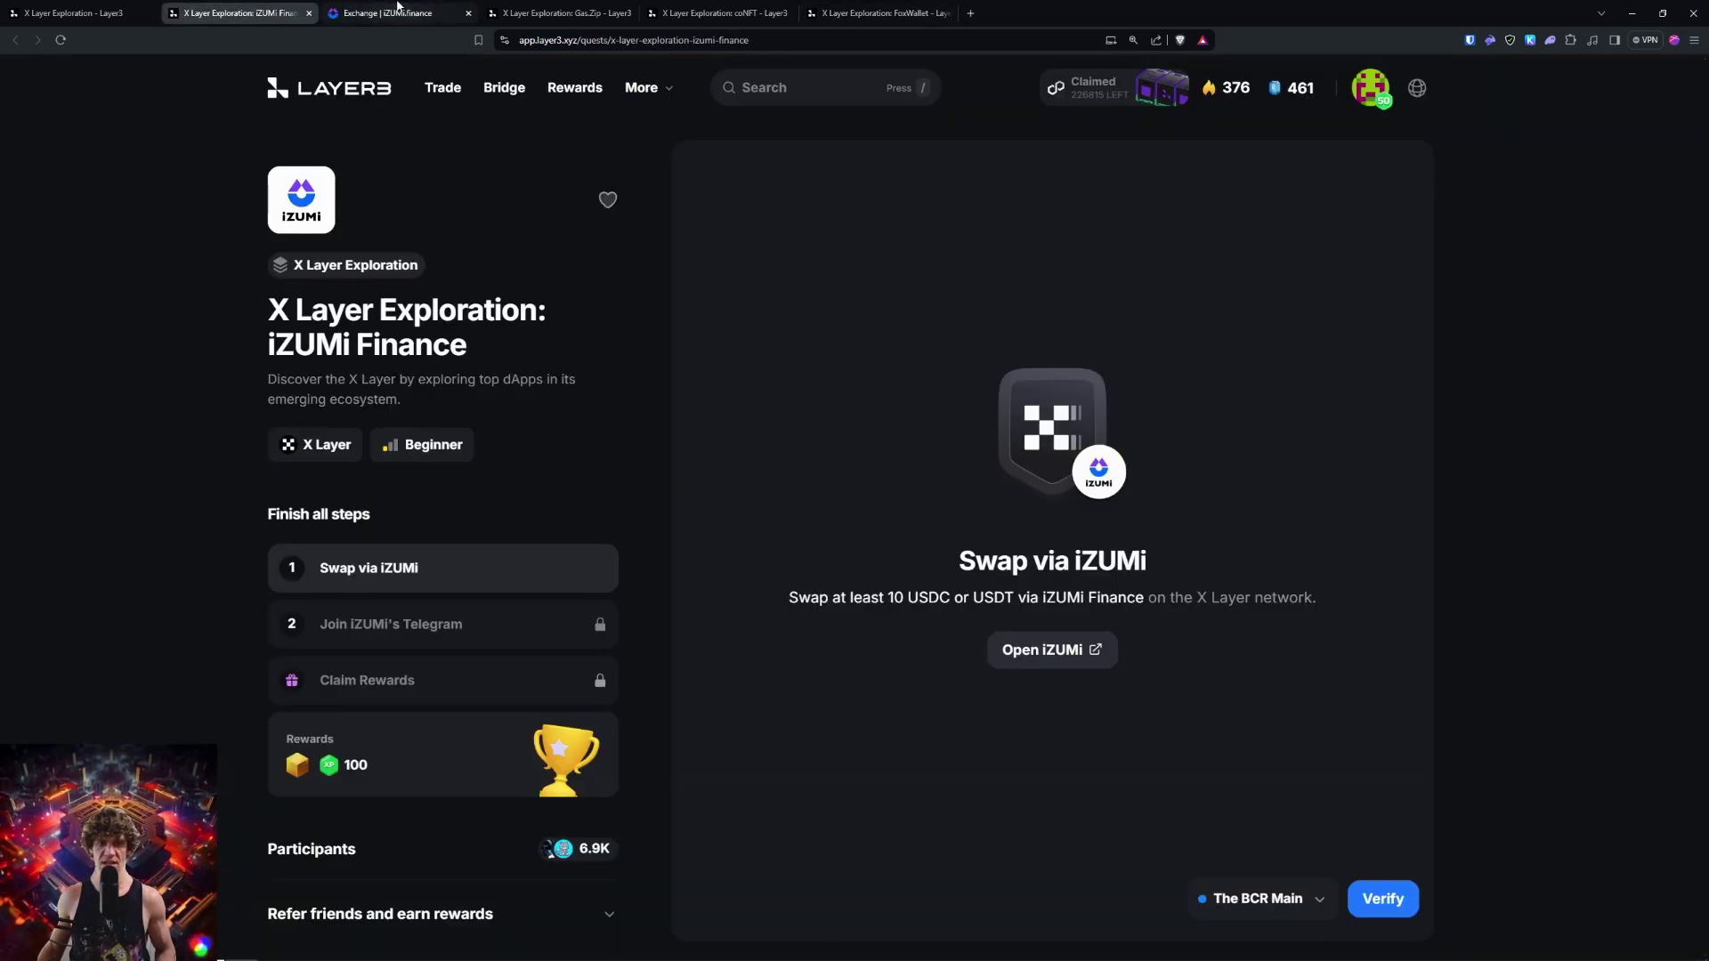
{"action": "left_click", "coordinate": [397, 9]}
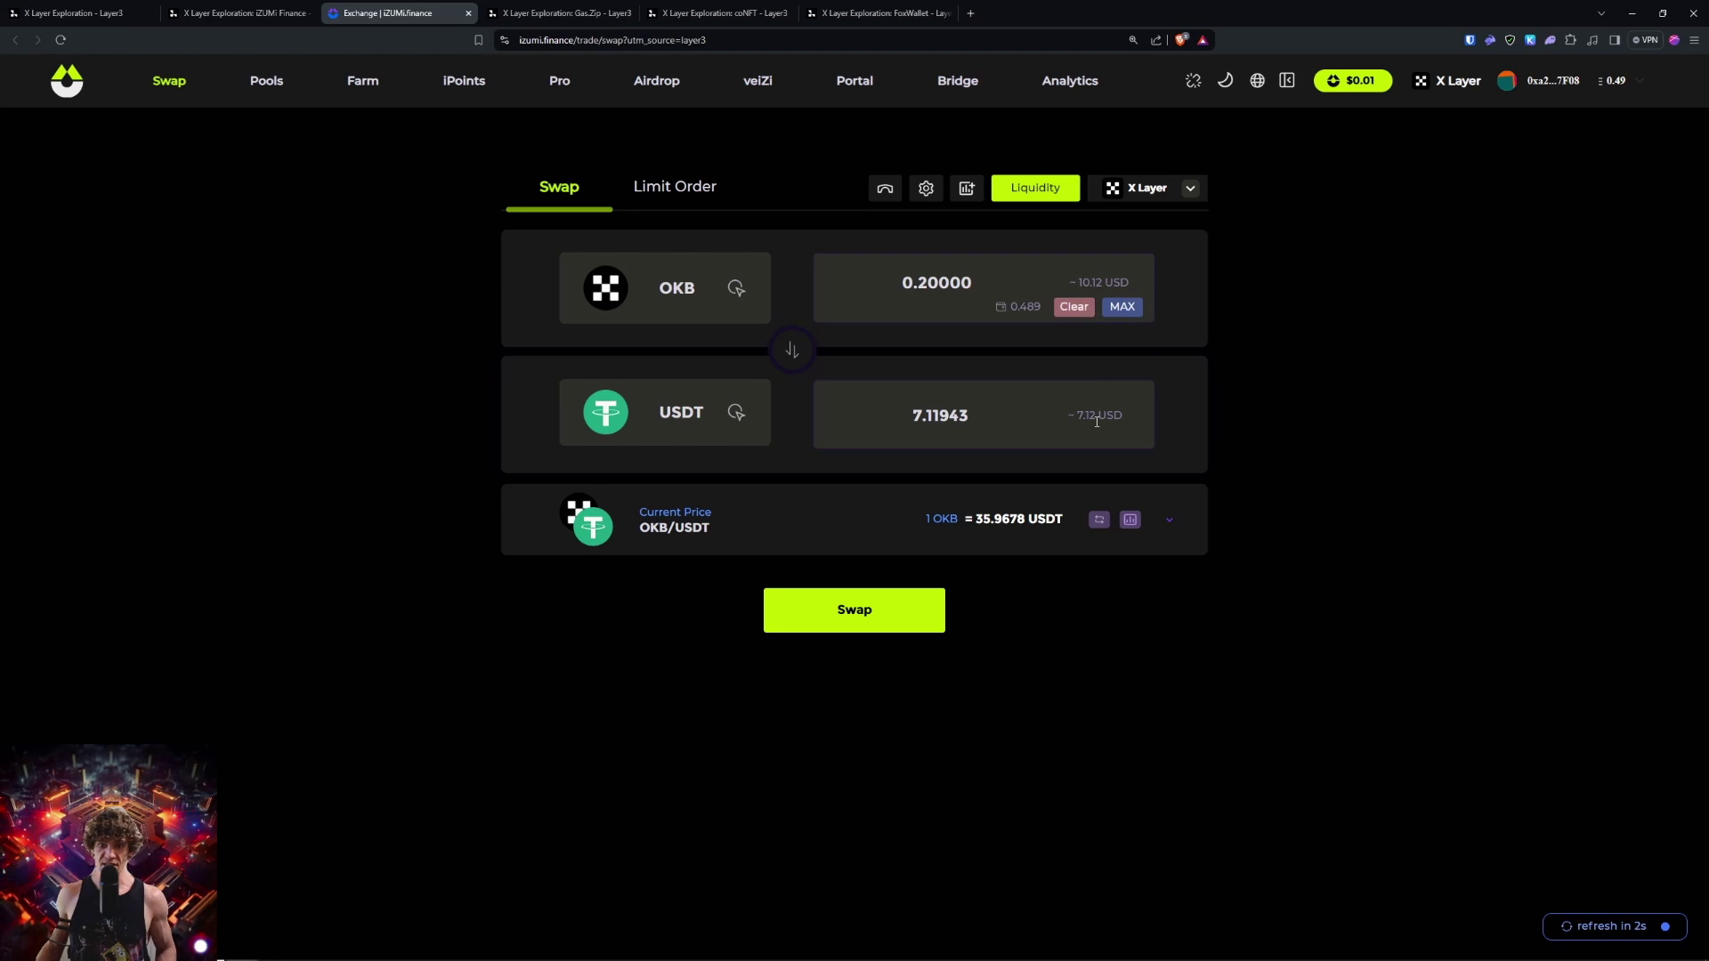
{"action": "key", "text": "ctrl+shift+Tab"}
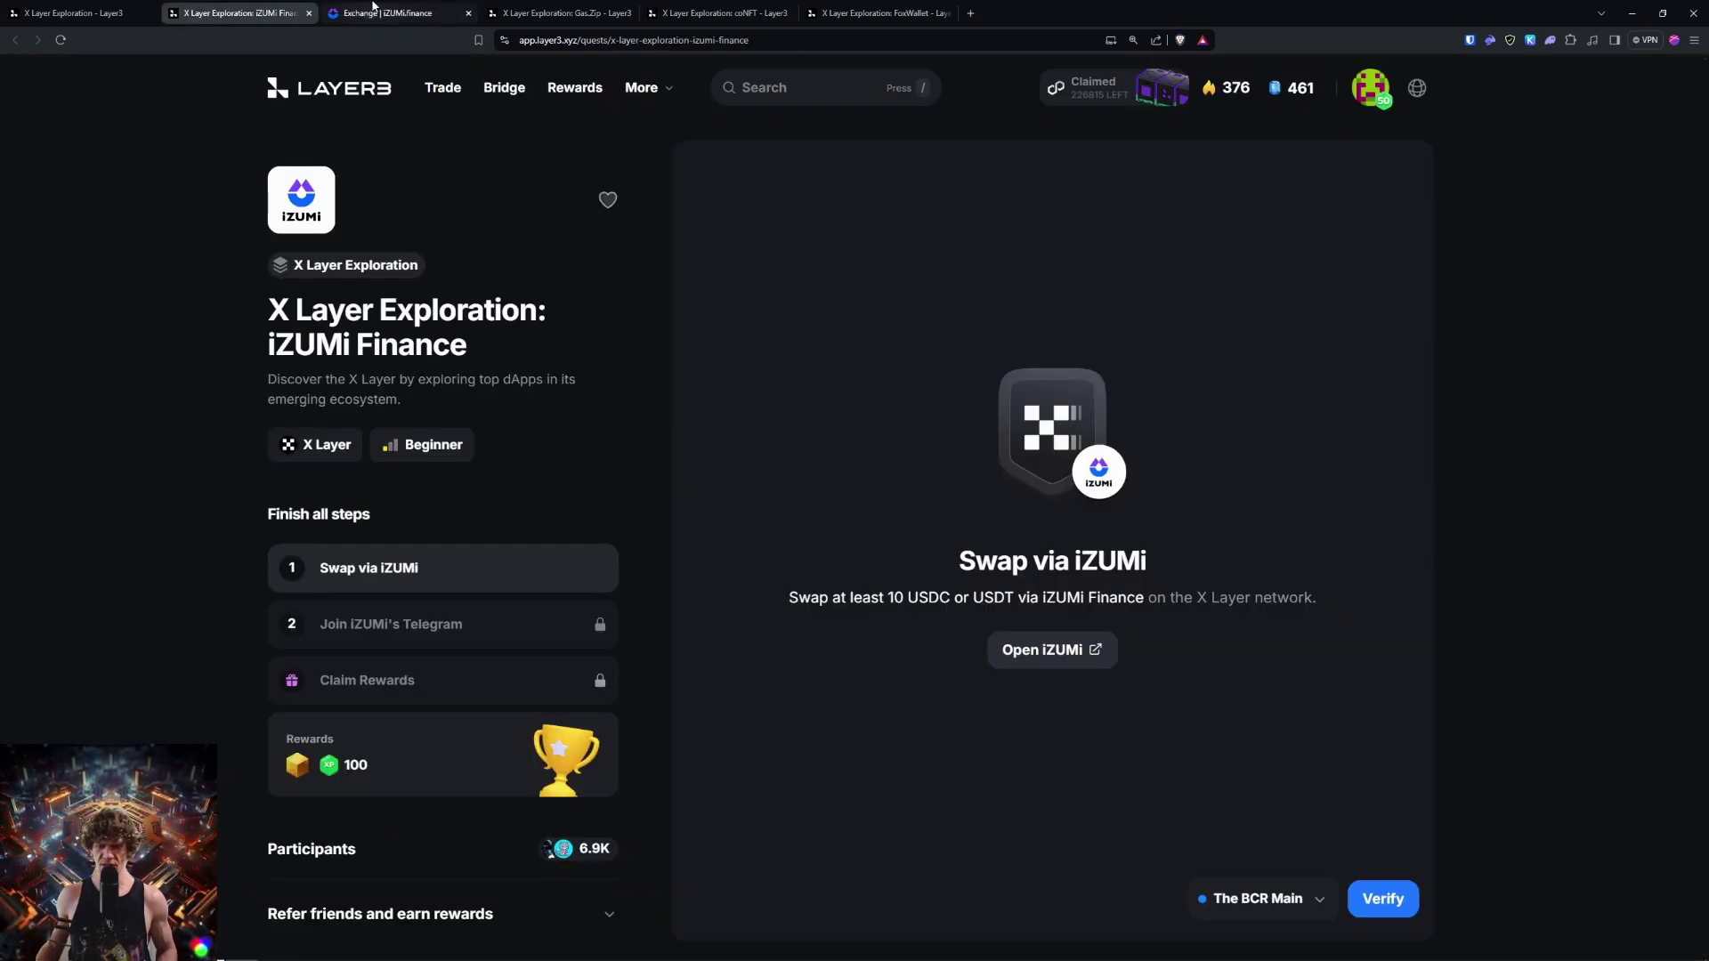
{"action": "left_click", "coordinate": [379, 9]}
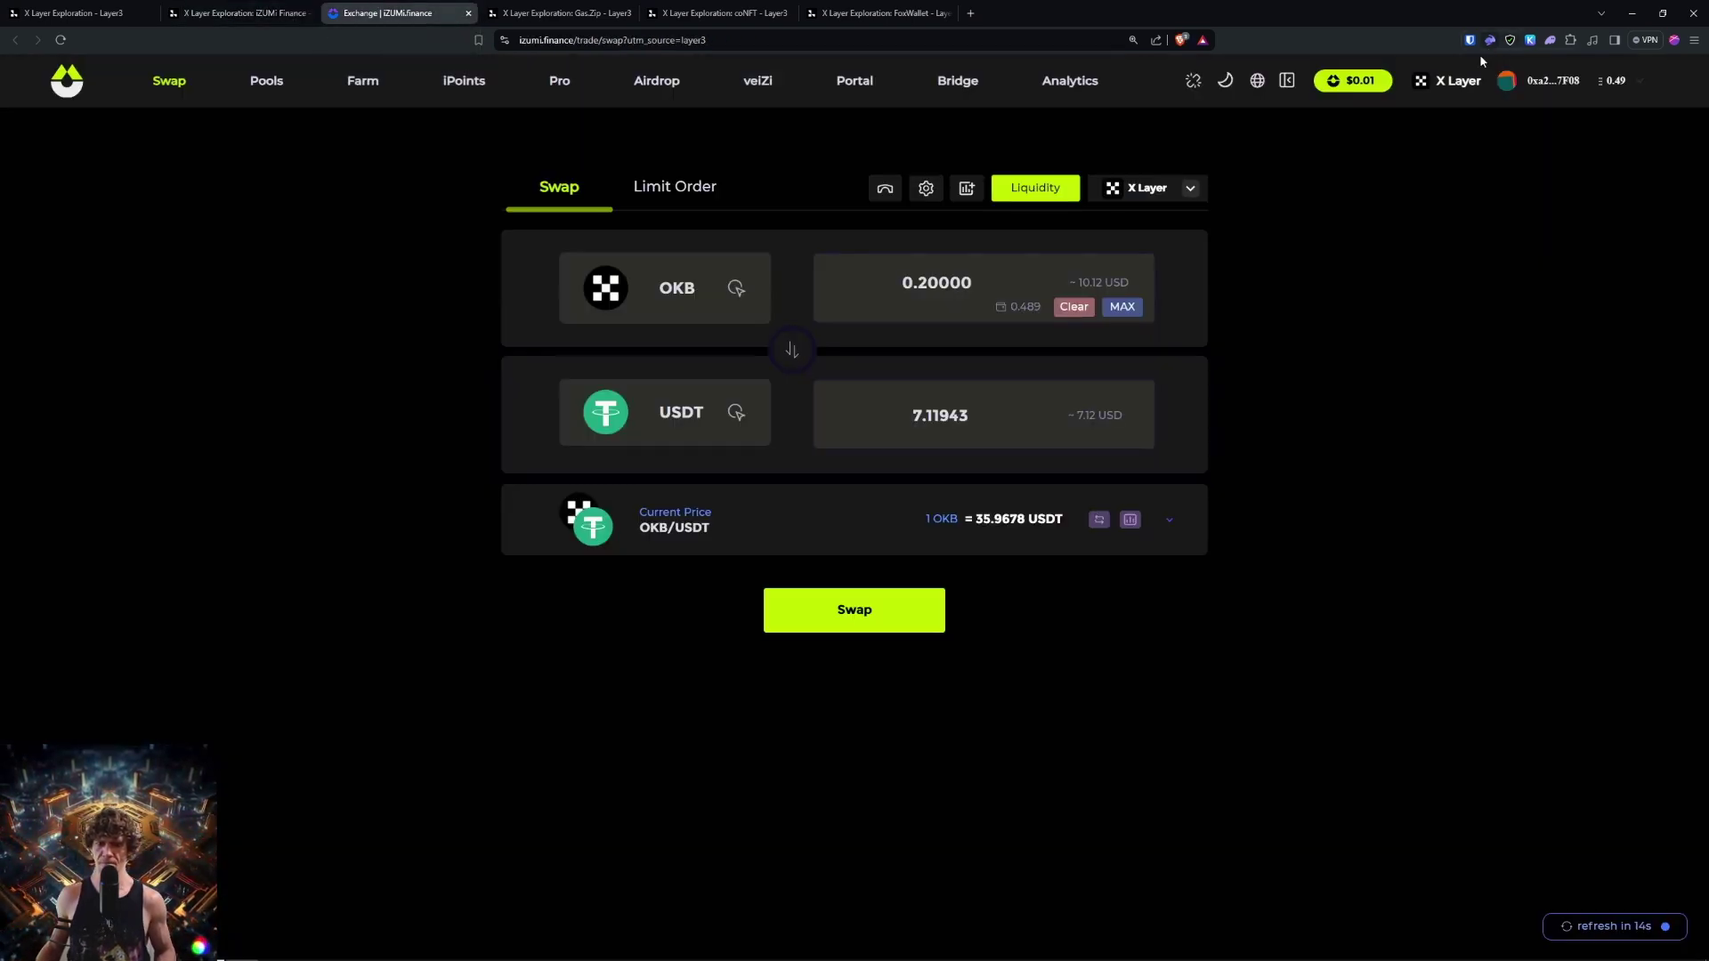
{"action": "left_click", "coordinate": [703, 409]}
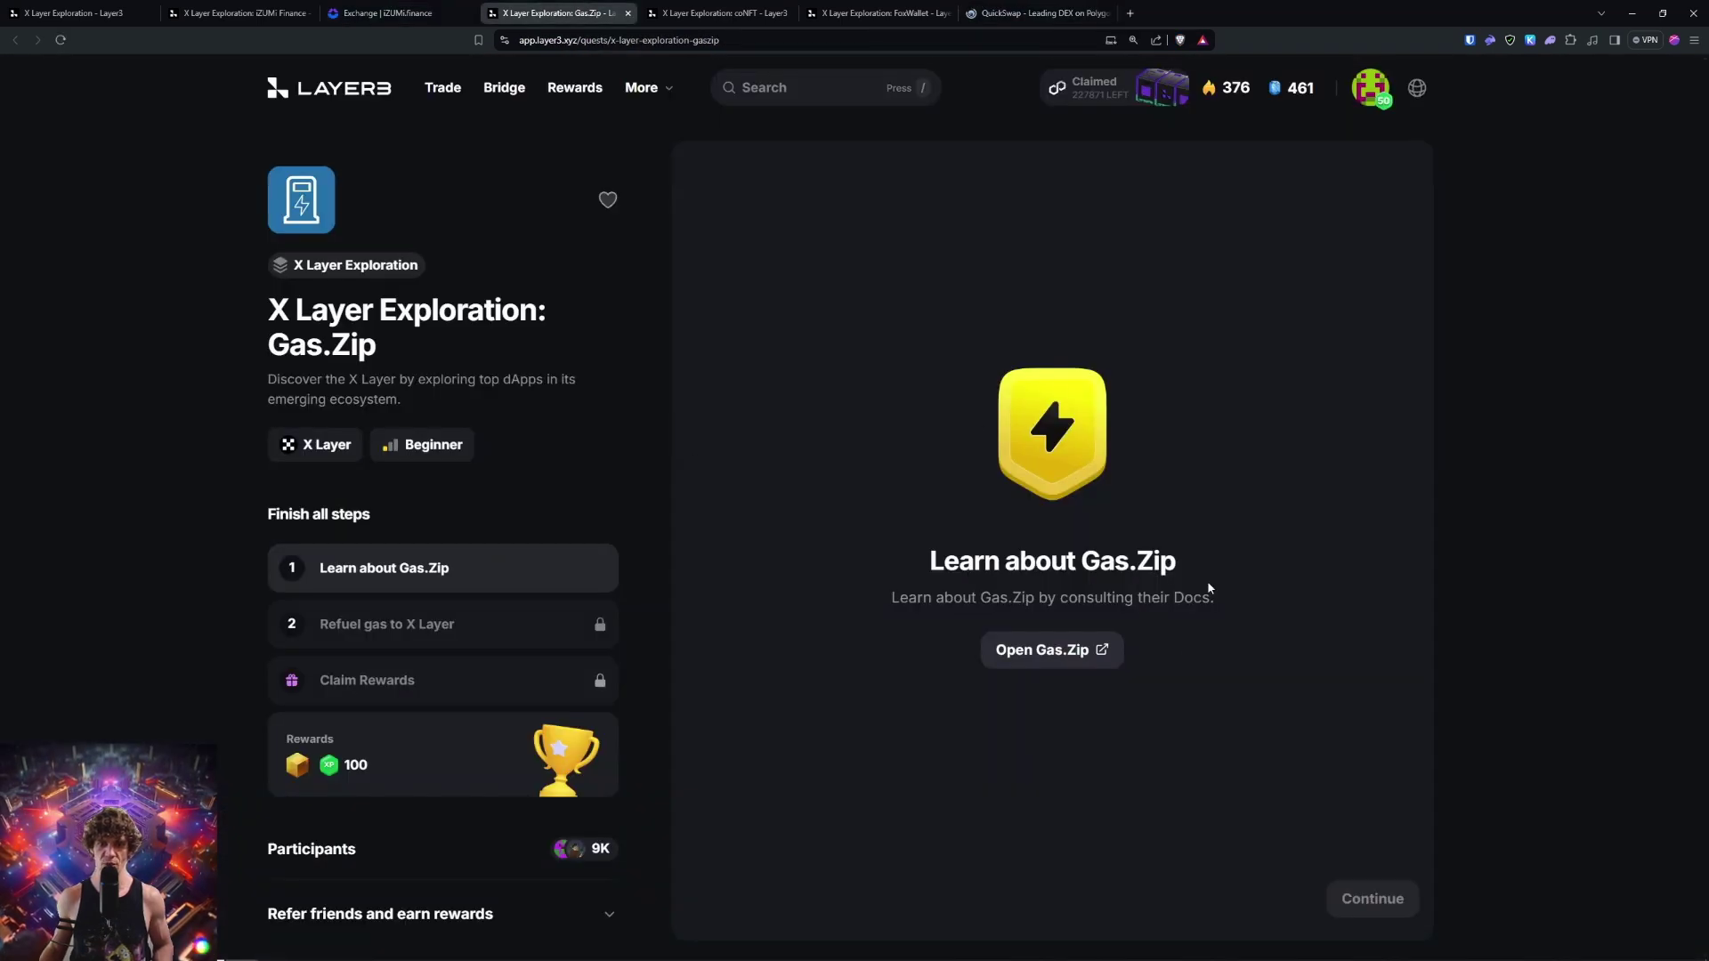
Open the Gas.Zip docs from the Gas.Zip quest to complete its learning task and return to the refuel task
{"action": "left_click", "coordinate": [1066, 657]}
{"action": "left_click", "coordinate": [561, 12]}
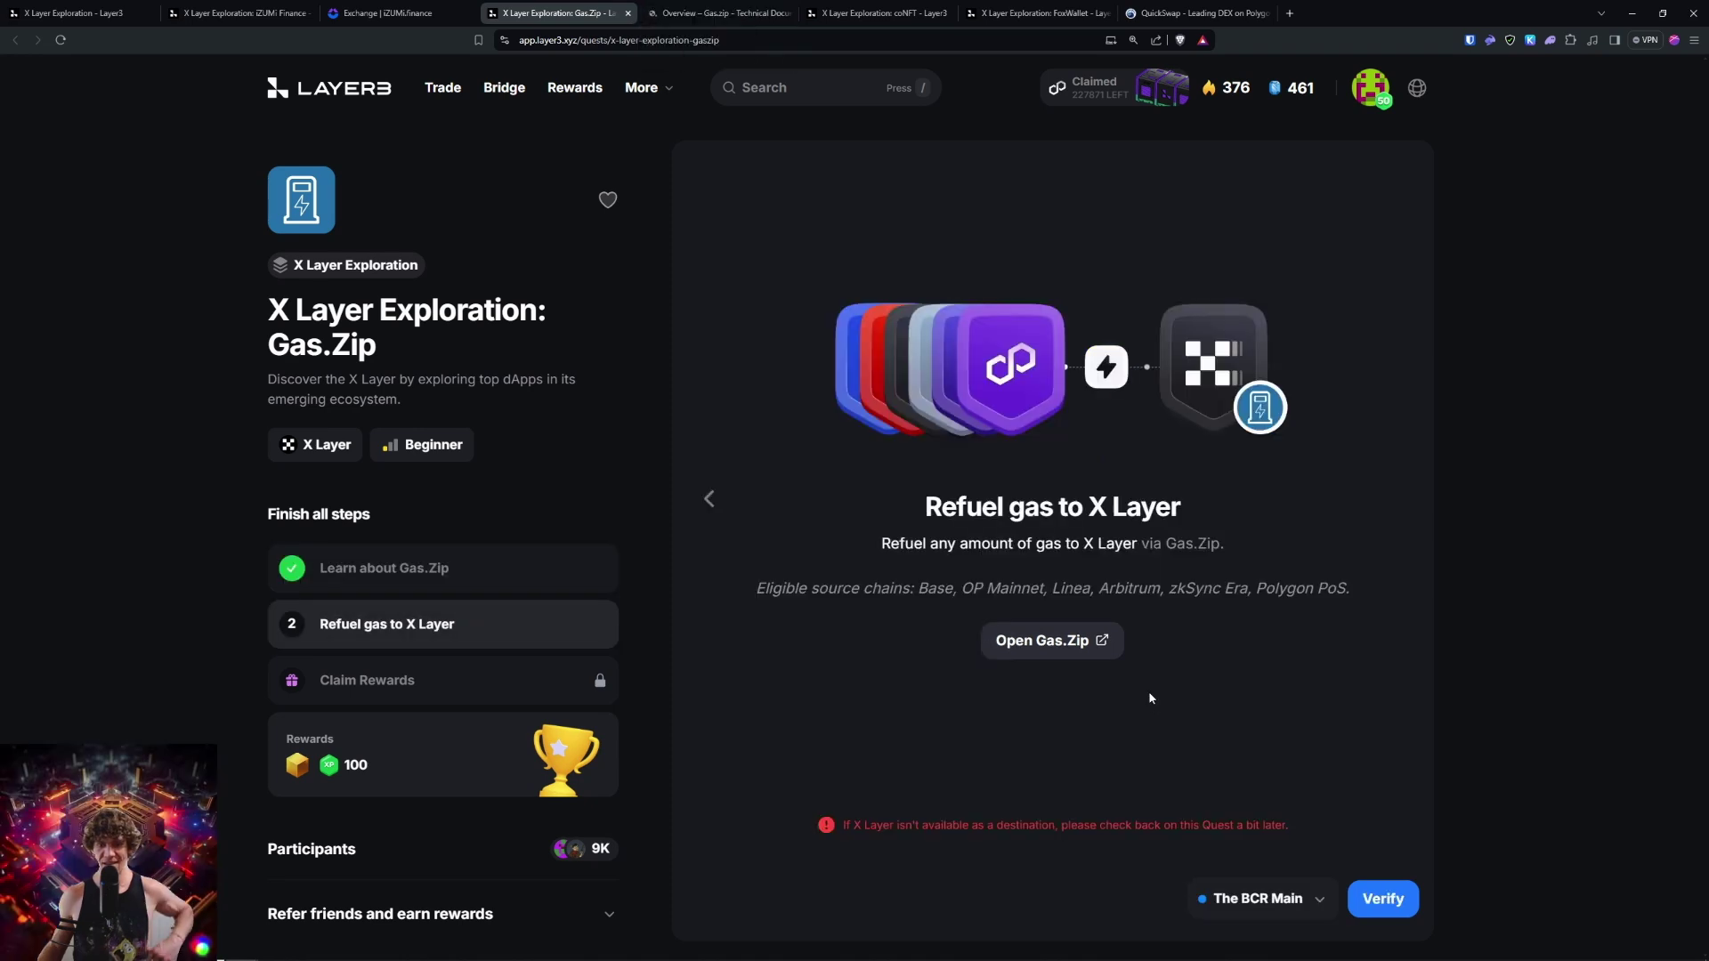
{"action": "left_click", "coordinate": [723, 13]}
{"action": "left_click", "coordinate": [1191, 12]}
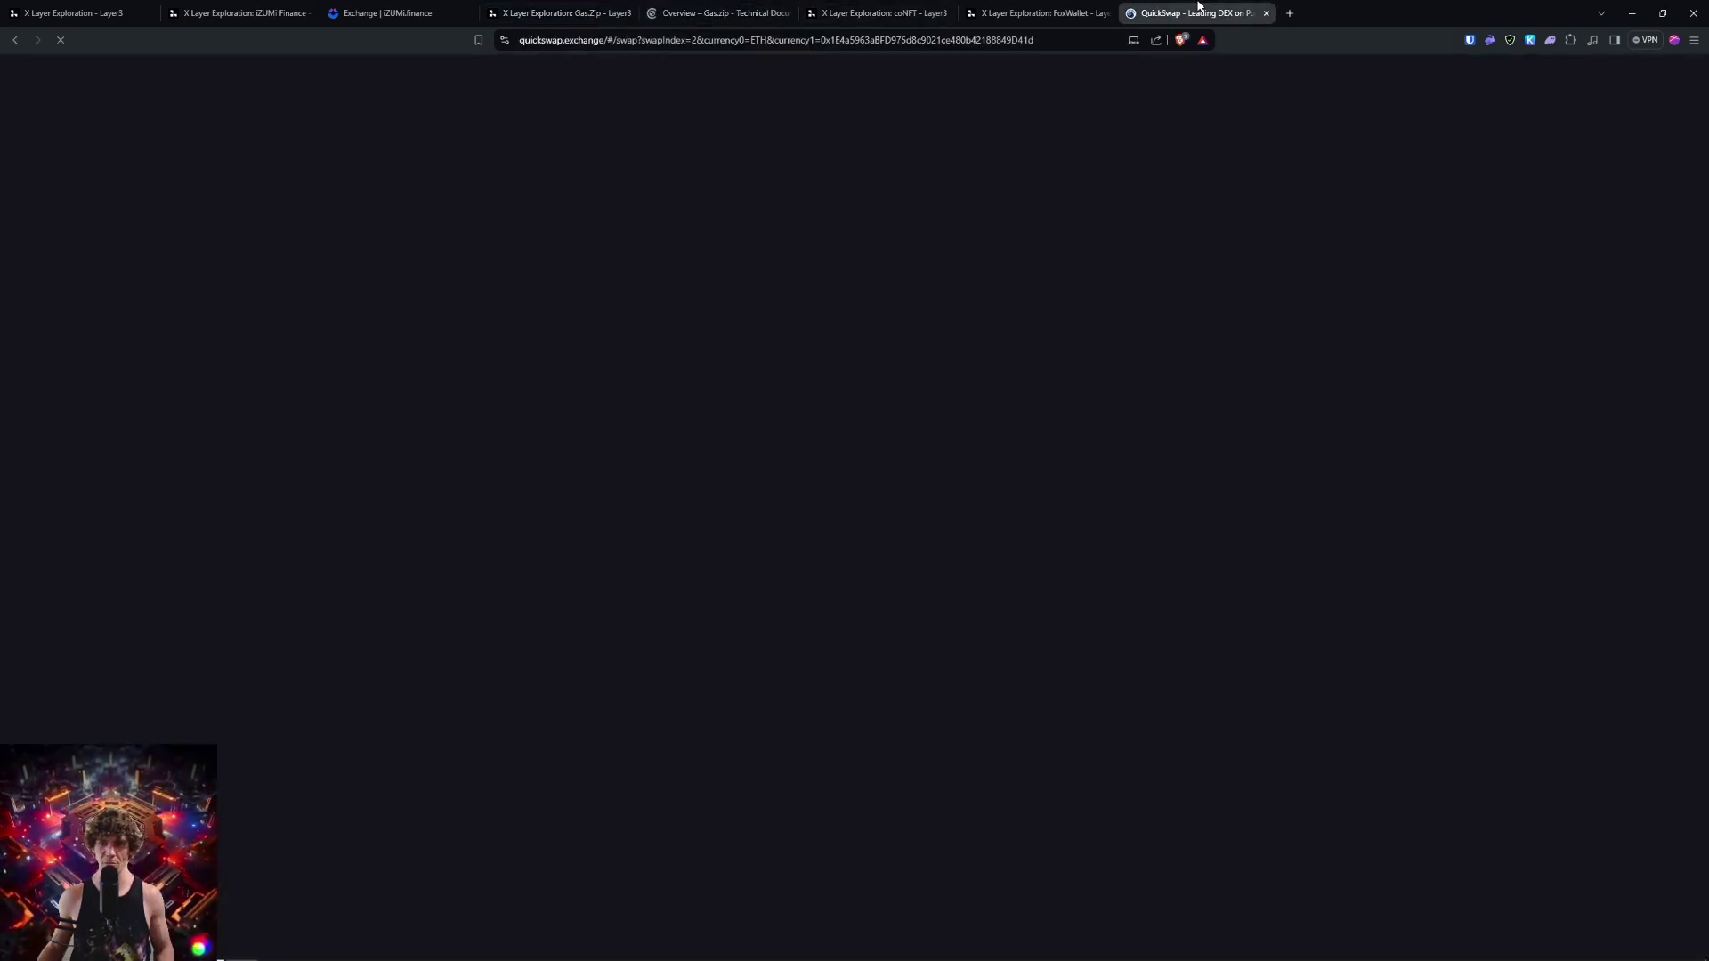
{"action": "left_click", "coordinate": [674, 7]}
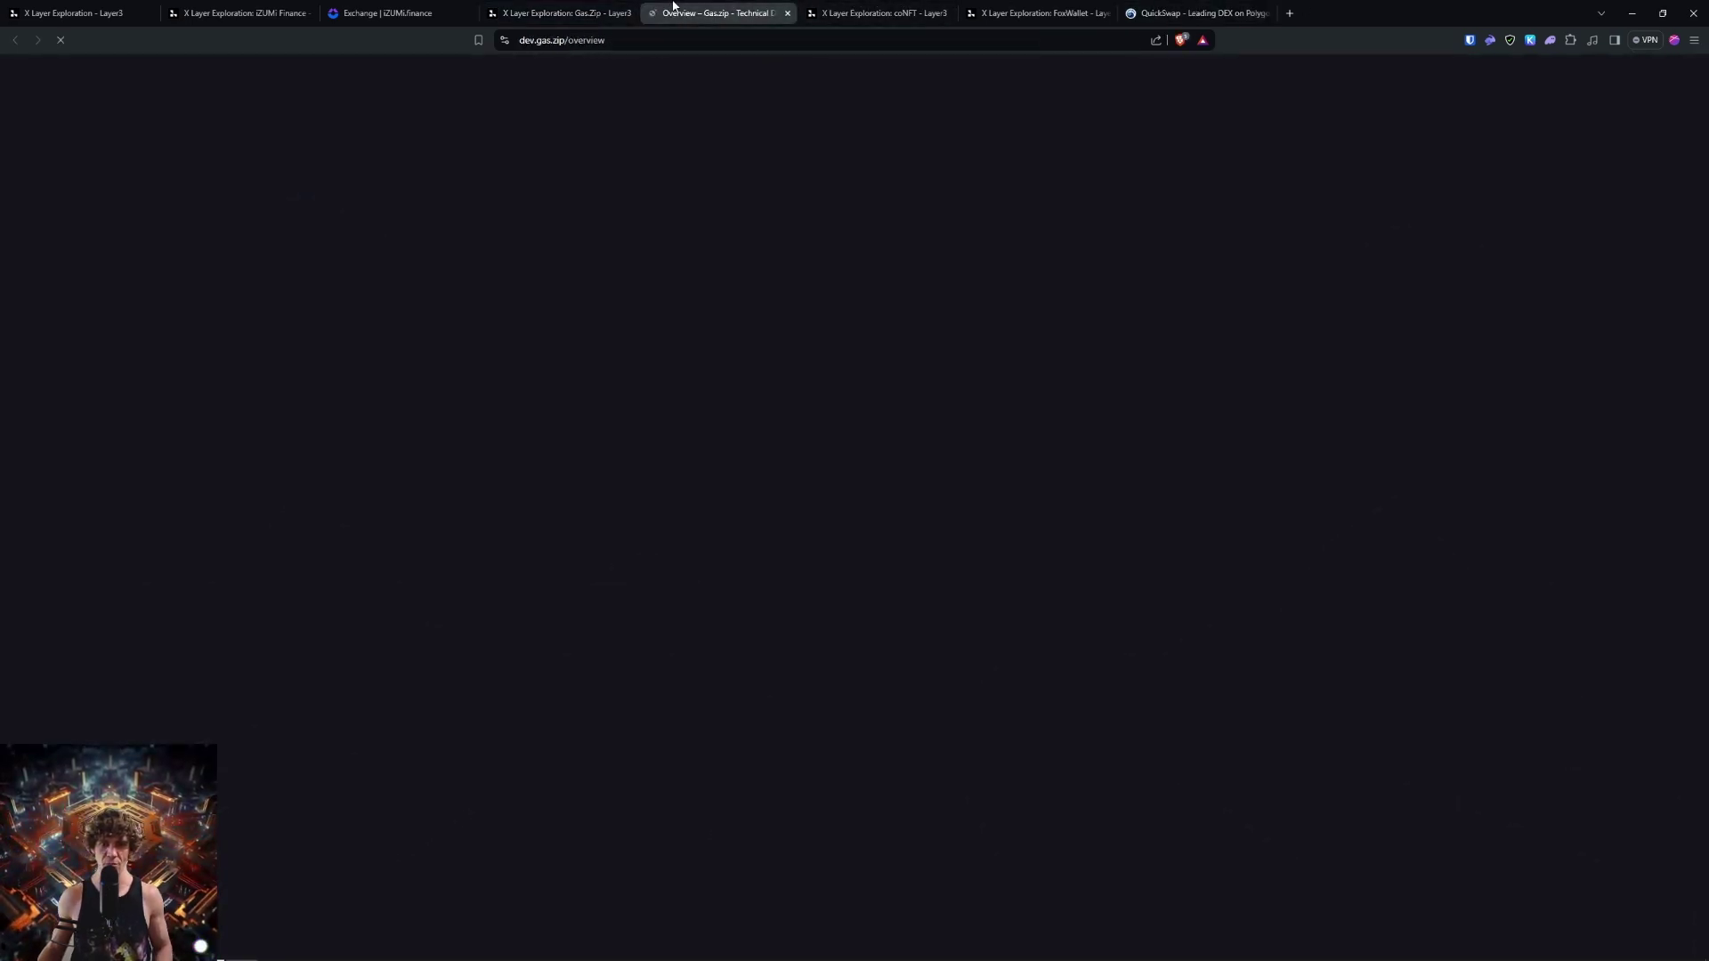
{"action": "left_click", "coordinate": [579, 12]}
Open the Gas.Zip refuel site from the quest and look through its list of inbound chains
{"action": "left_click", "coordinate": [1046, 641]}
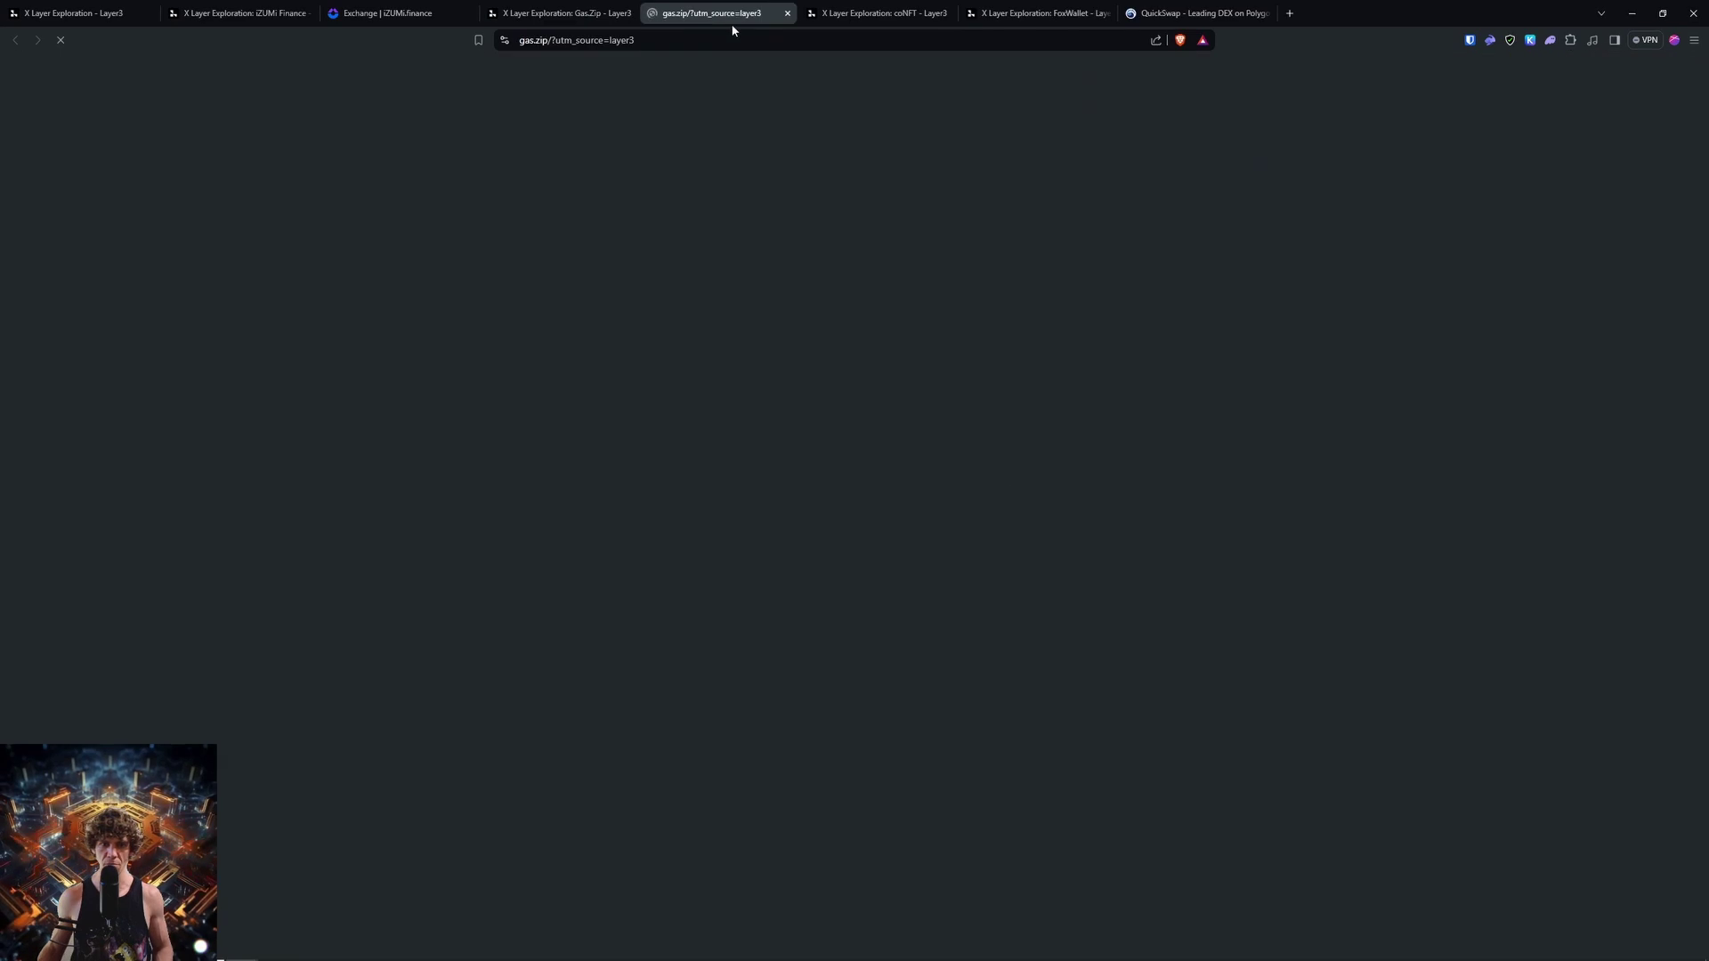
{"action": "left_click", "coordinate": [1256, 7]}
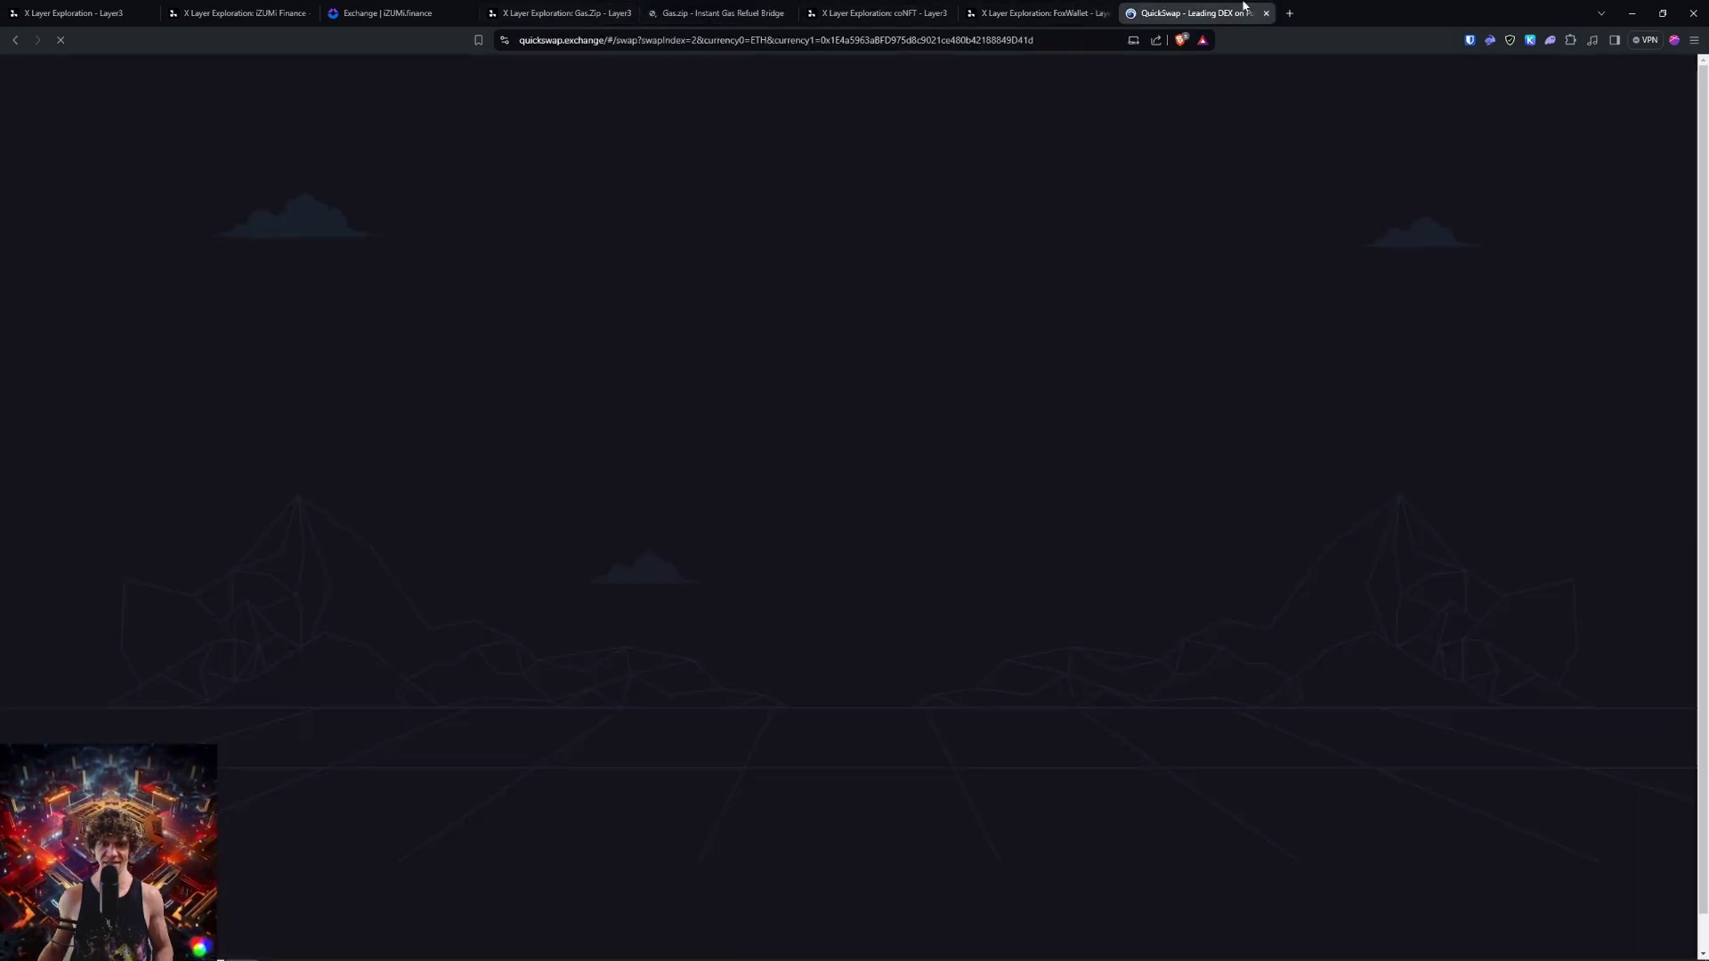
{"action": "left_click", "coordinate": [721, 13]}
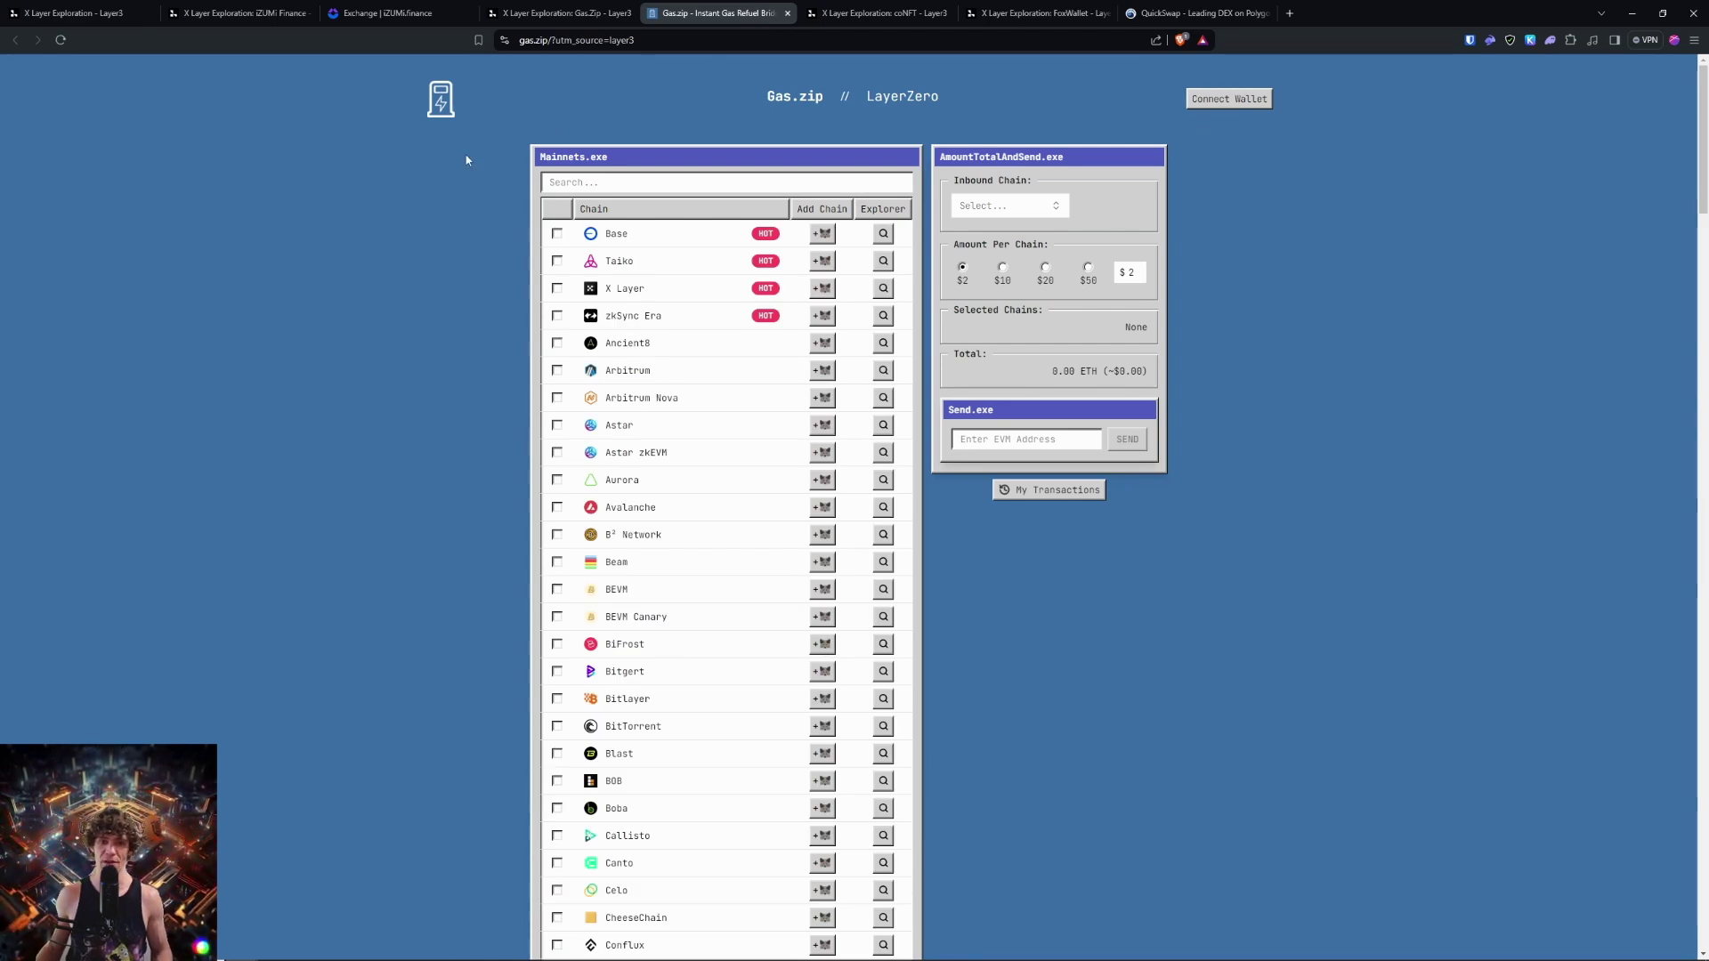
{"action": "left_click", "coordinate": [1055, 210]}
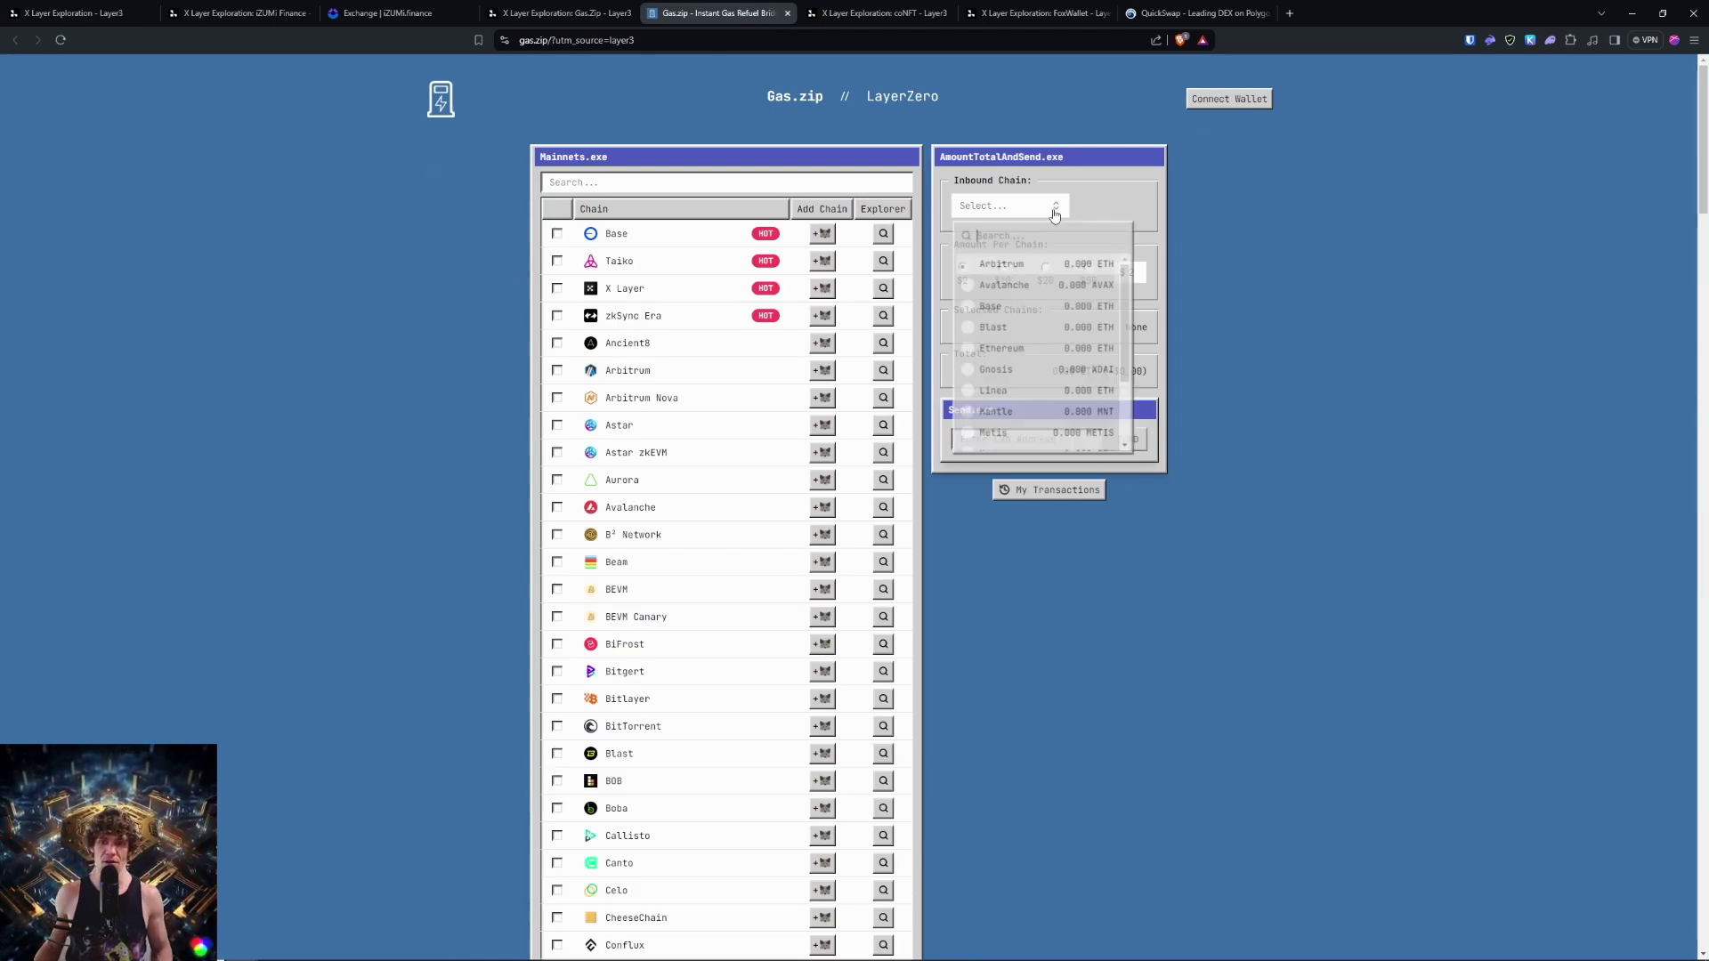
{"action": "left_click", "coordinate": [516, 242]}
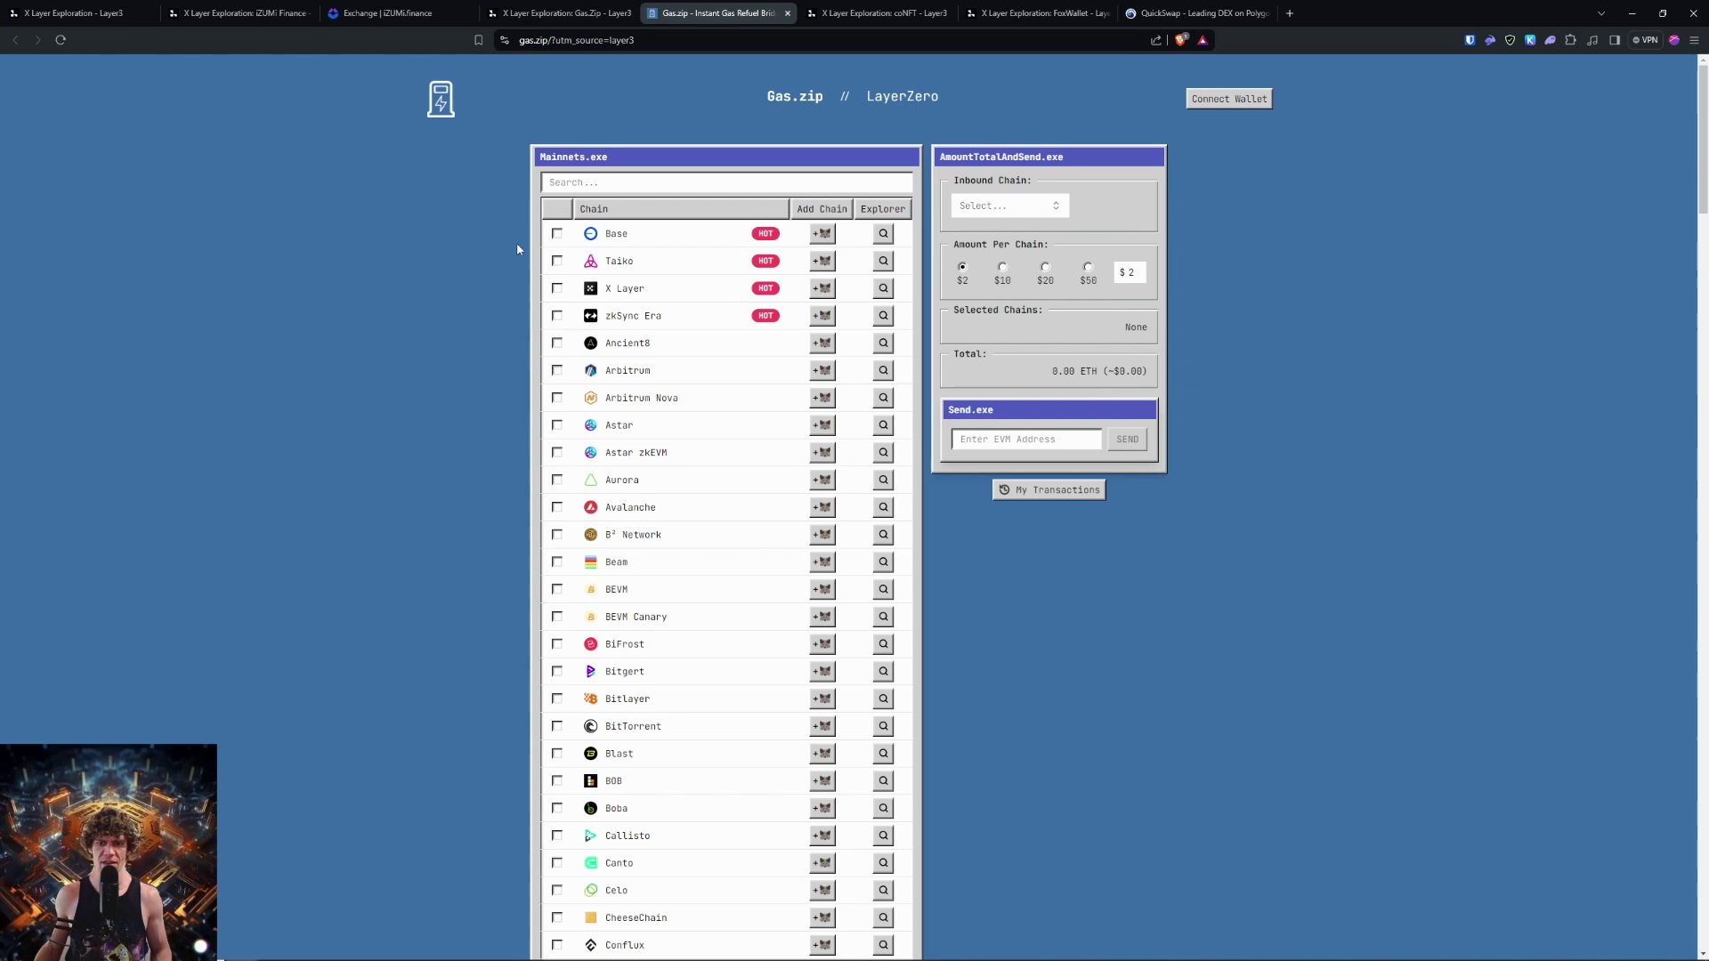
Connect the Rabby Wallet to Gas.Zip and approve the connection request
{"action": "left_click", "coordinate": [1225, 99]}
{"action": "left_click", "coordinate": [844, 487]}
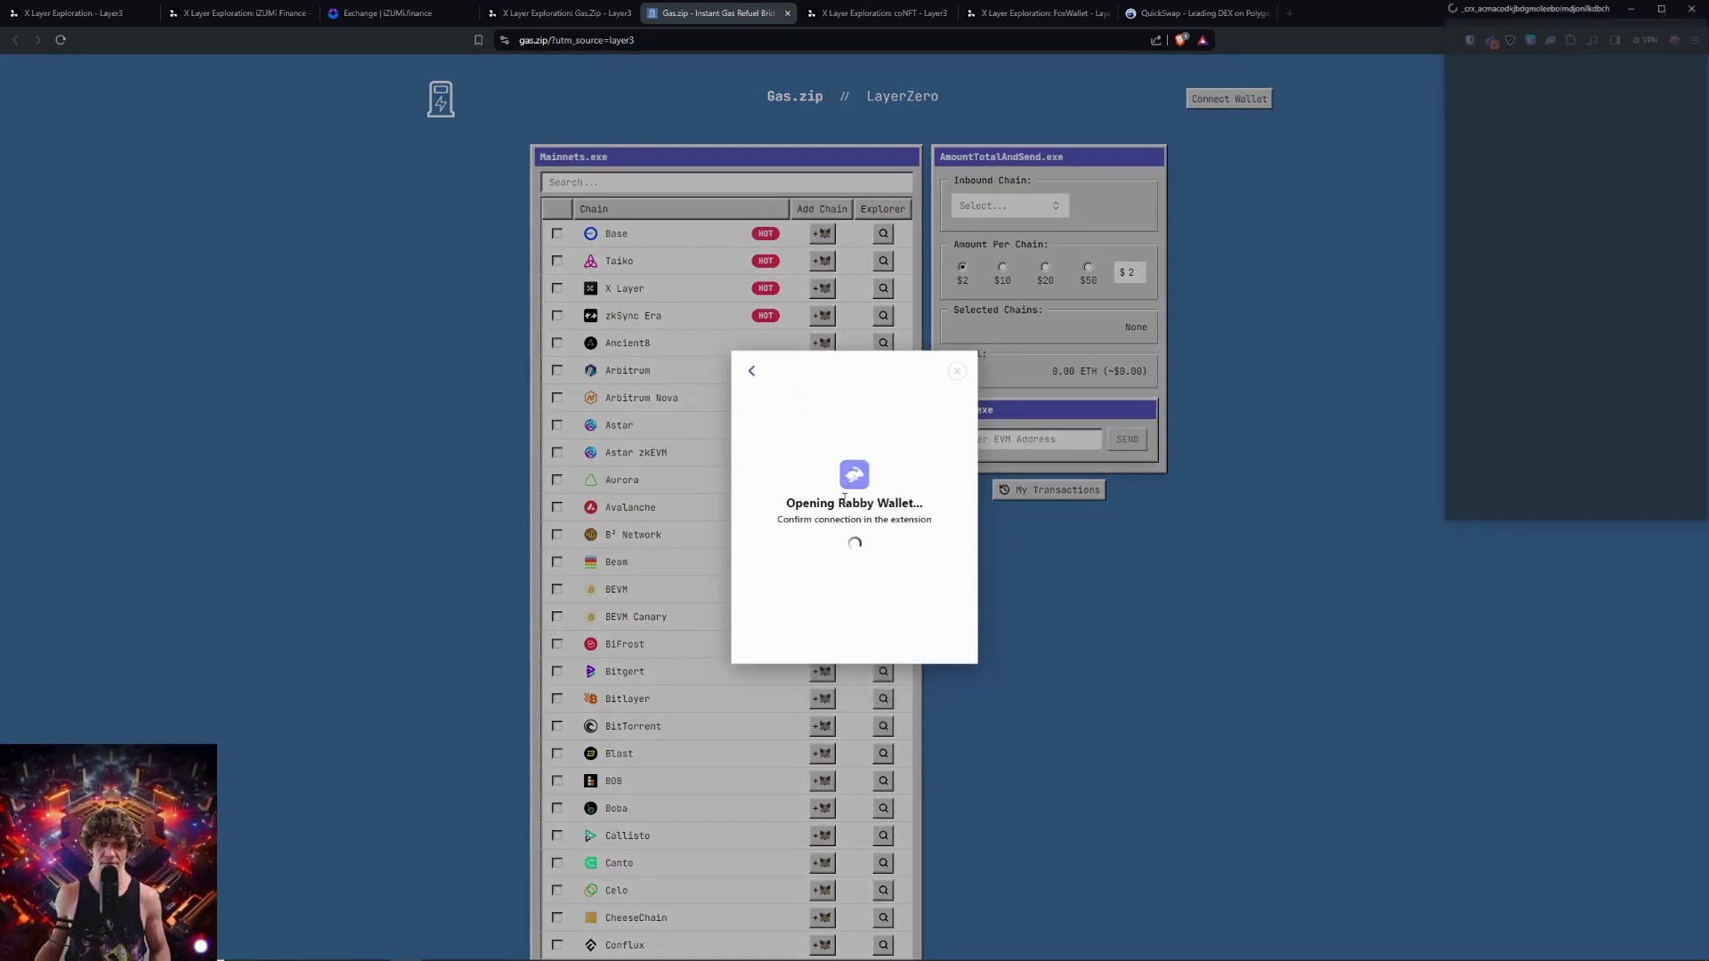
{"action": "left_click", "coordinate": [1575, 445]}
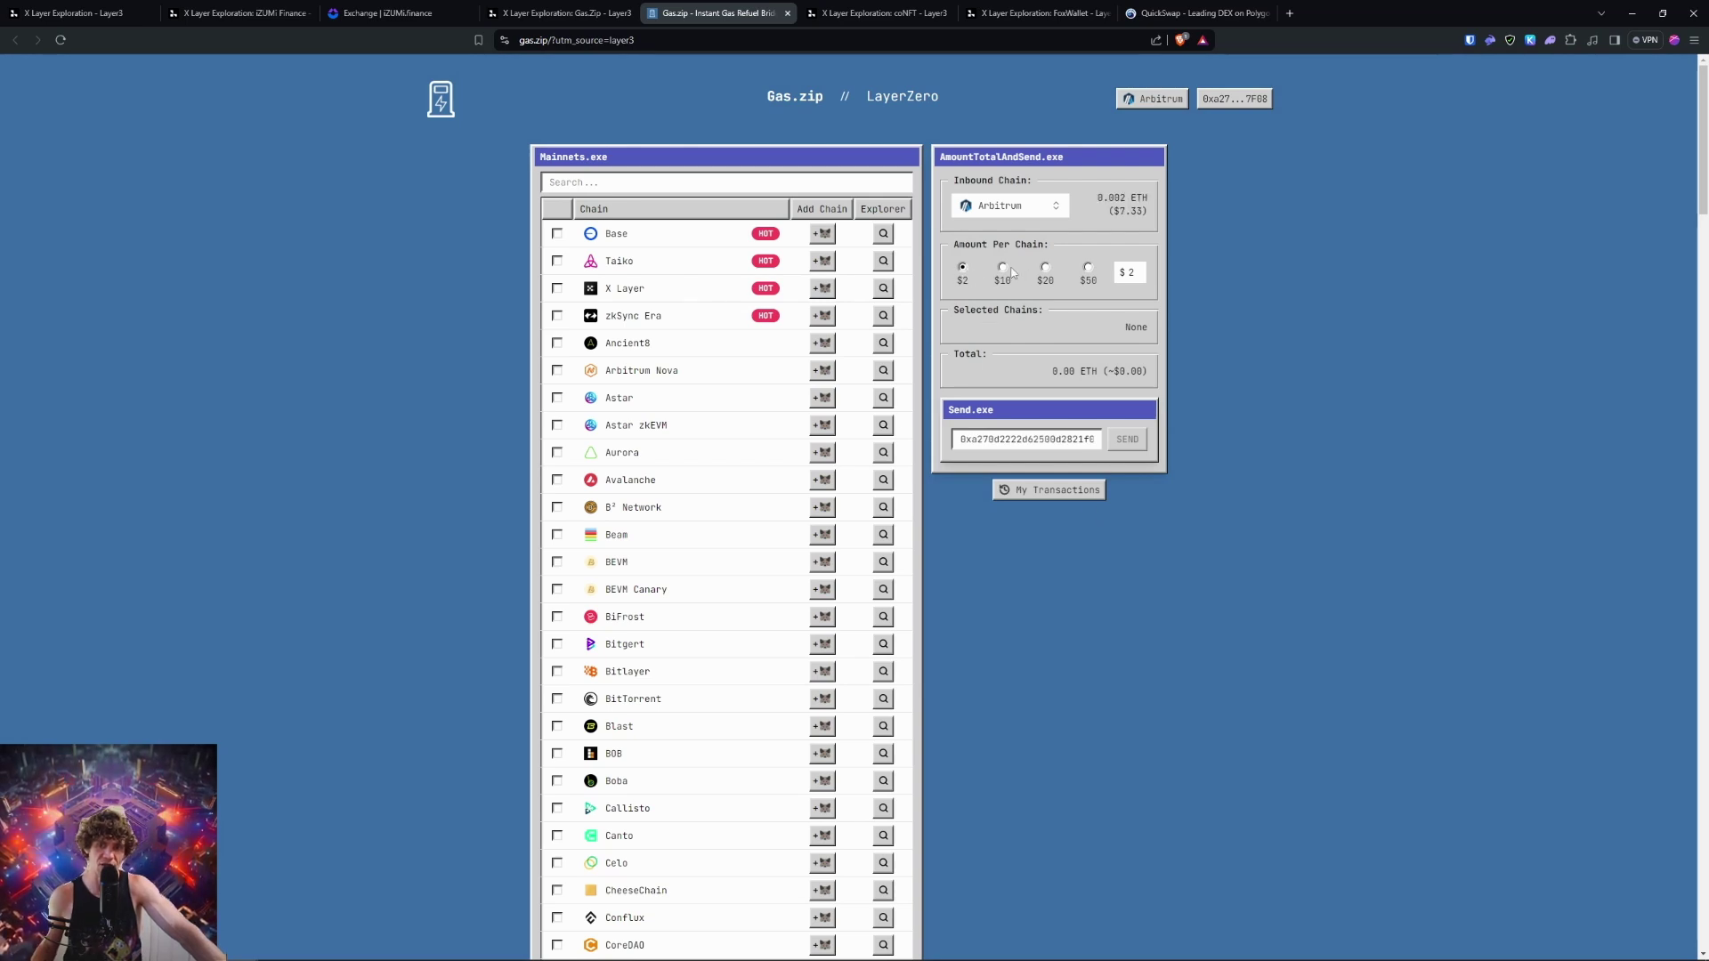
Set the refuel amount per chain to $4
{"action": "left_click", "coordinate": [1088, 268]}
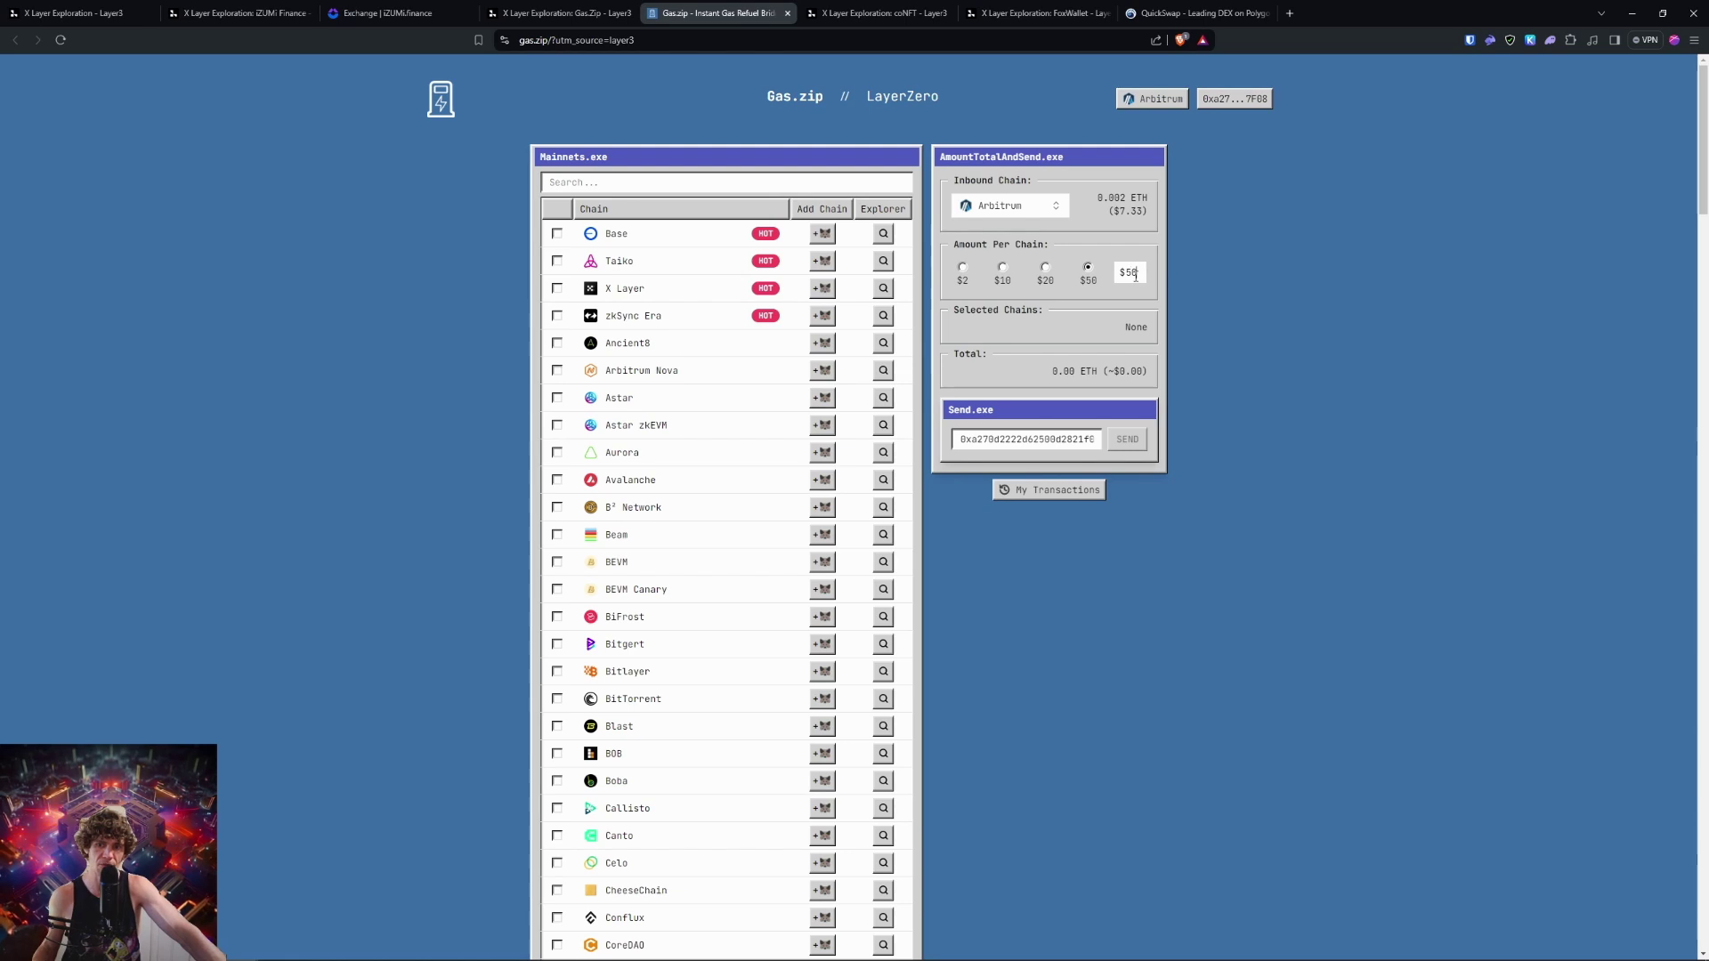
{"action": "double_click", "coordinate": [1135, 273]}
{"action": "type", "text": "4"}
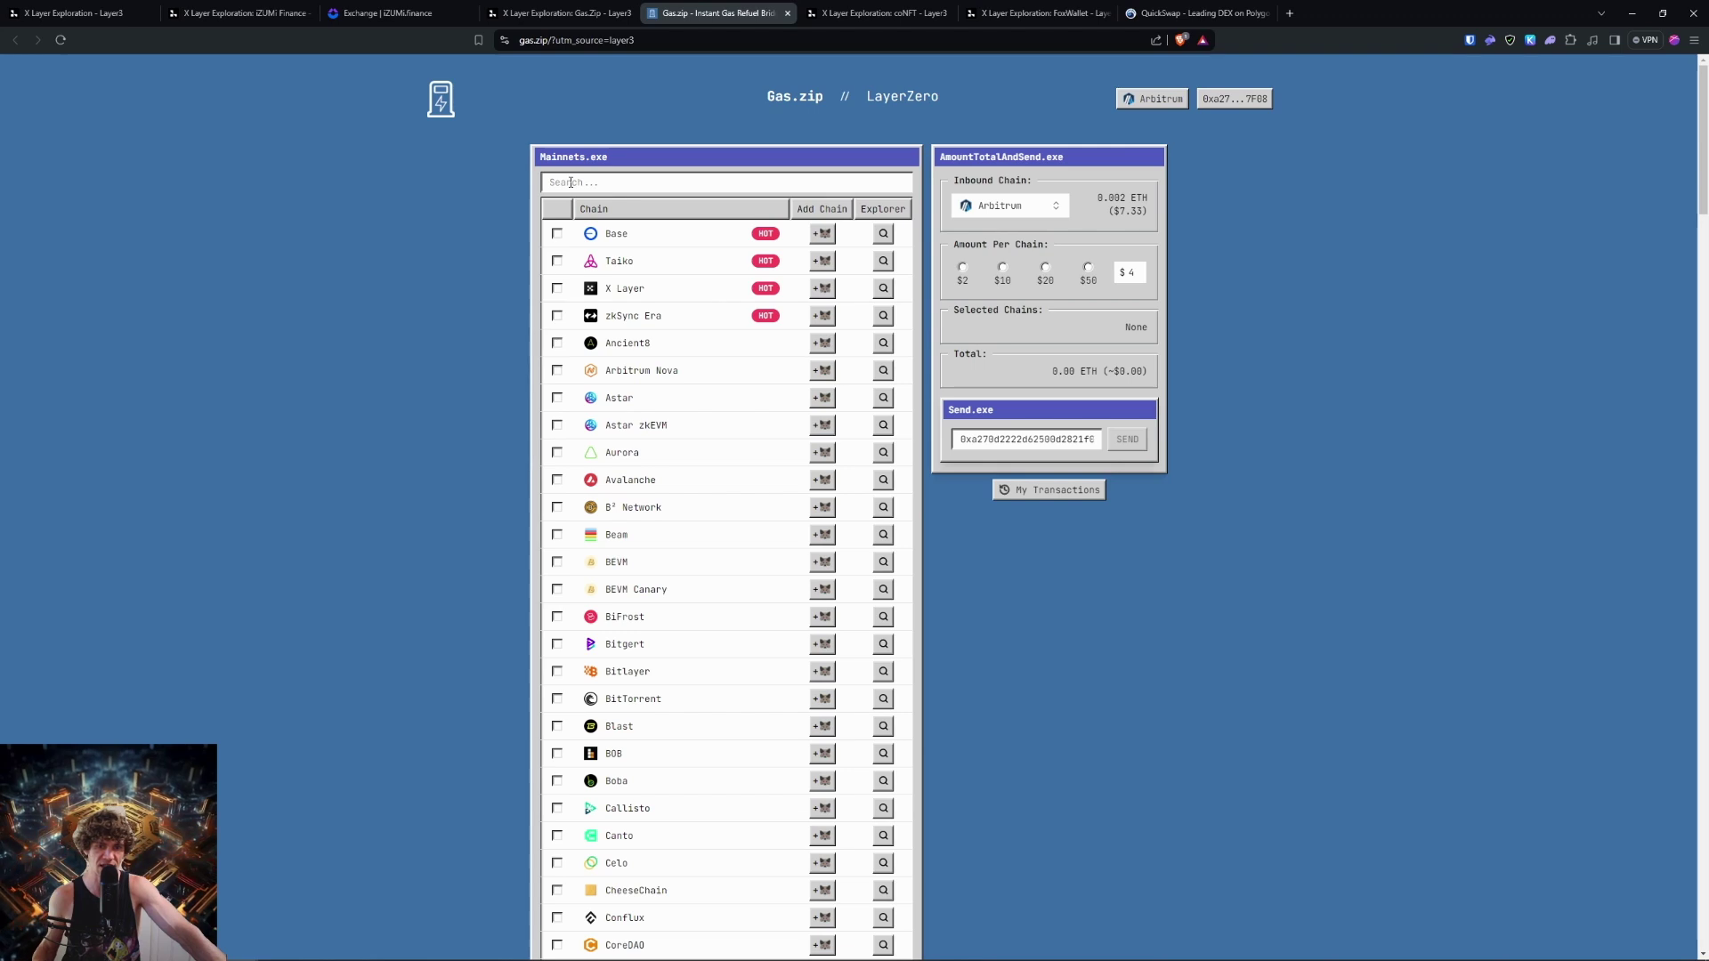
Look through the mainnet list and select X Layer as the destination chain for the refuel
{"action": "scroll", "coordinate": [569, 595], "scroll_direction": "down", "scroll_amount": 6}
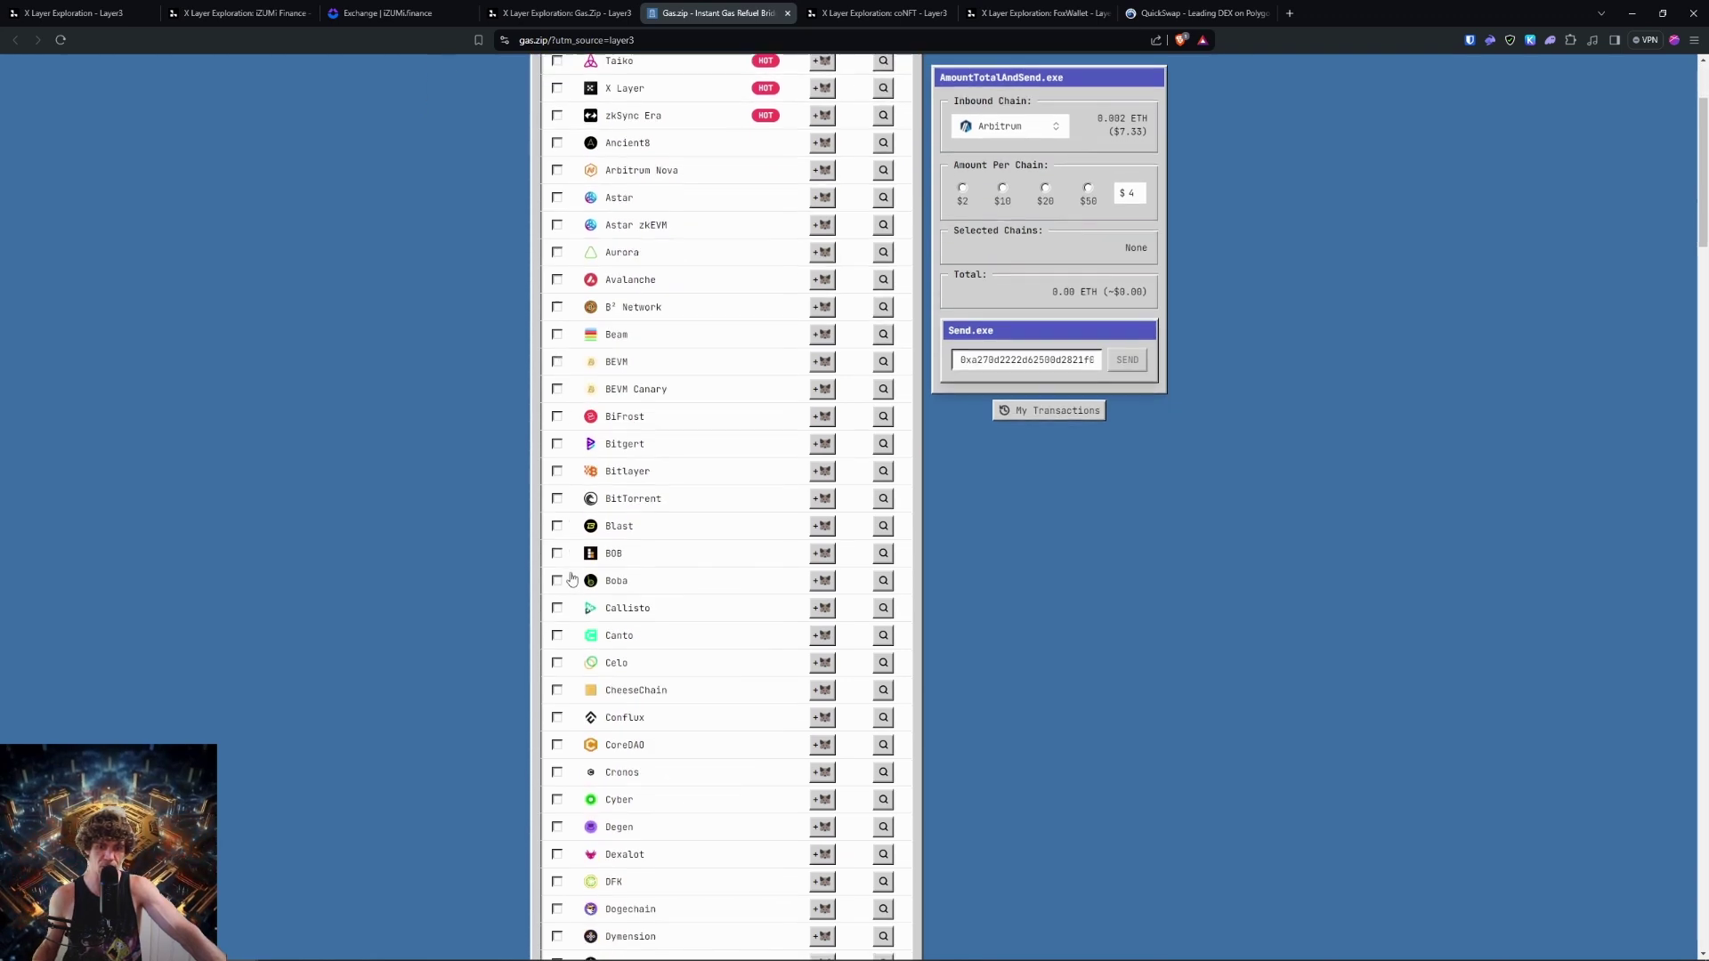
{"action": "scroll", "coordinate": [632, 523], "scroll_direction": "down", "scroll_amount": 2}
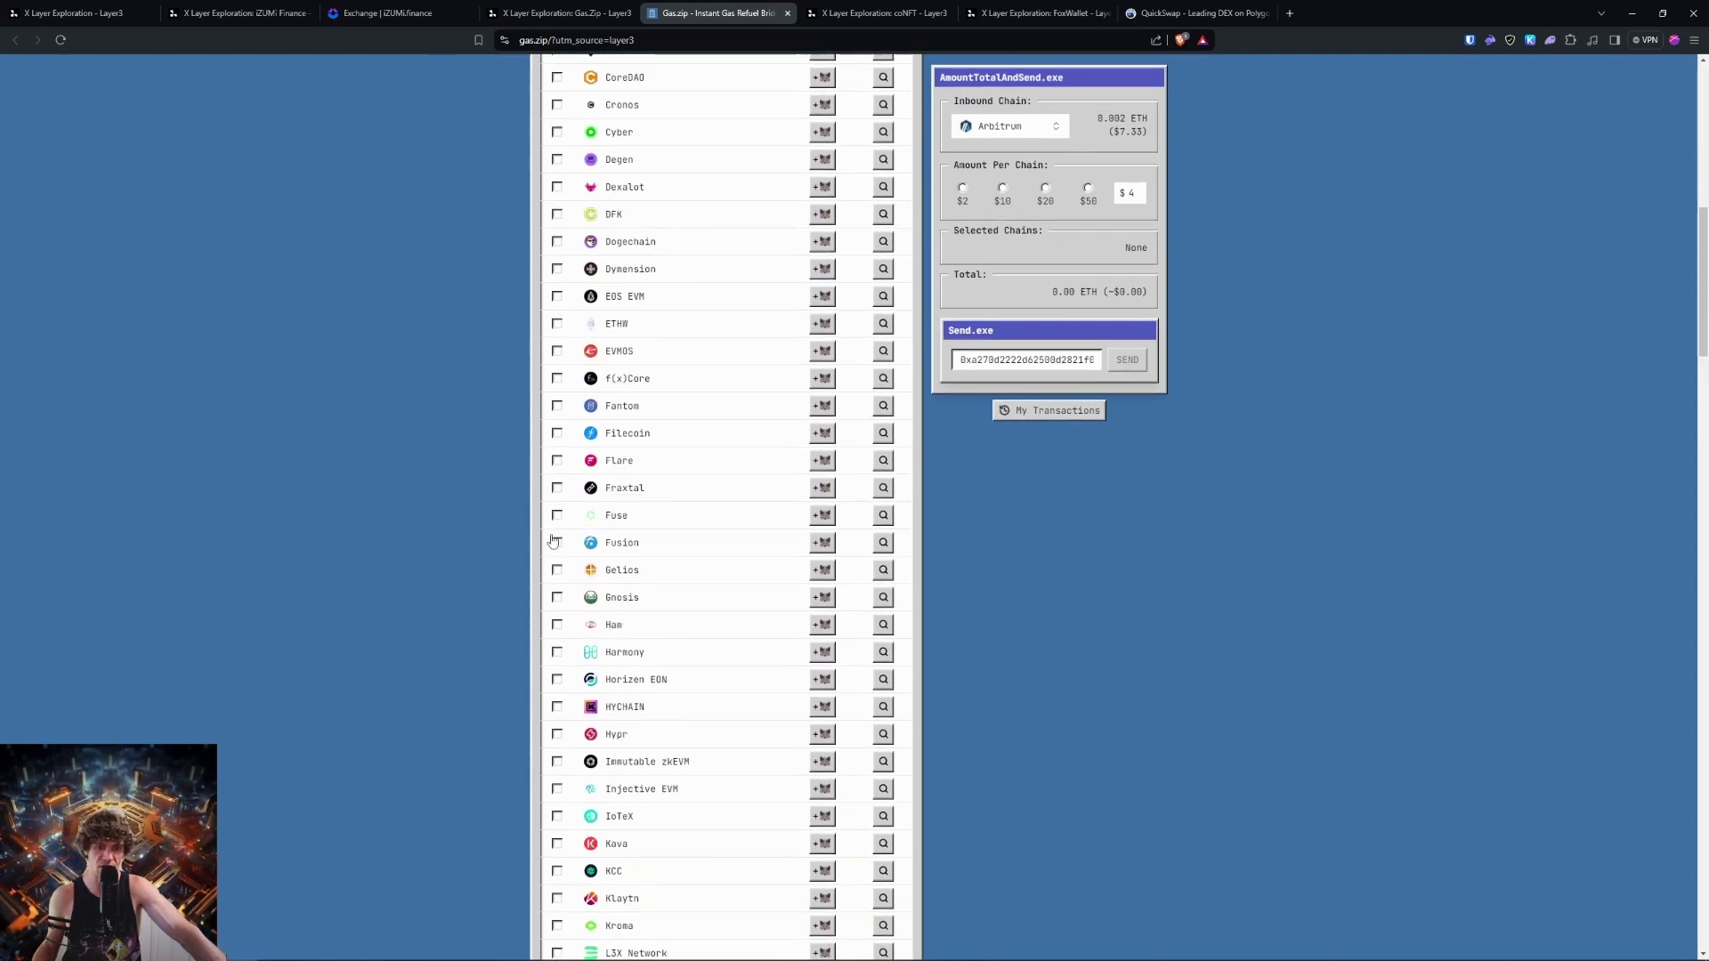
{"action": "scroll", "coordinate": [560, 520], "scroll_direction": "down", "scroll_amount": 9}
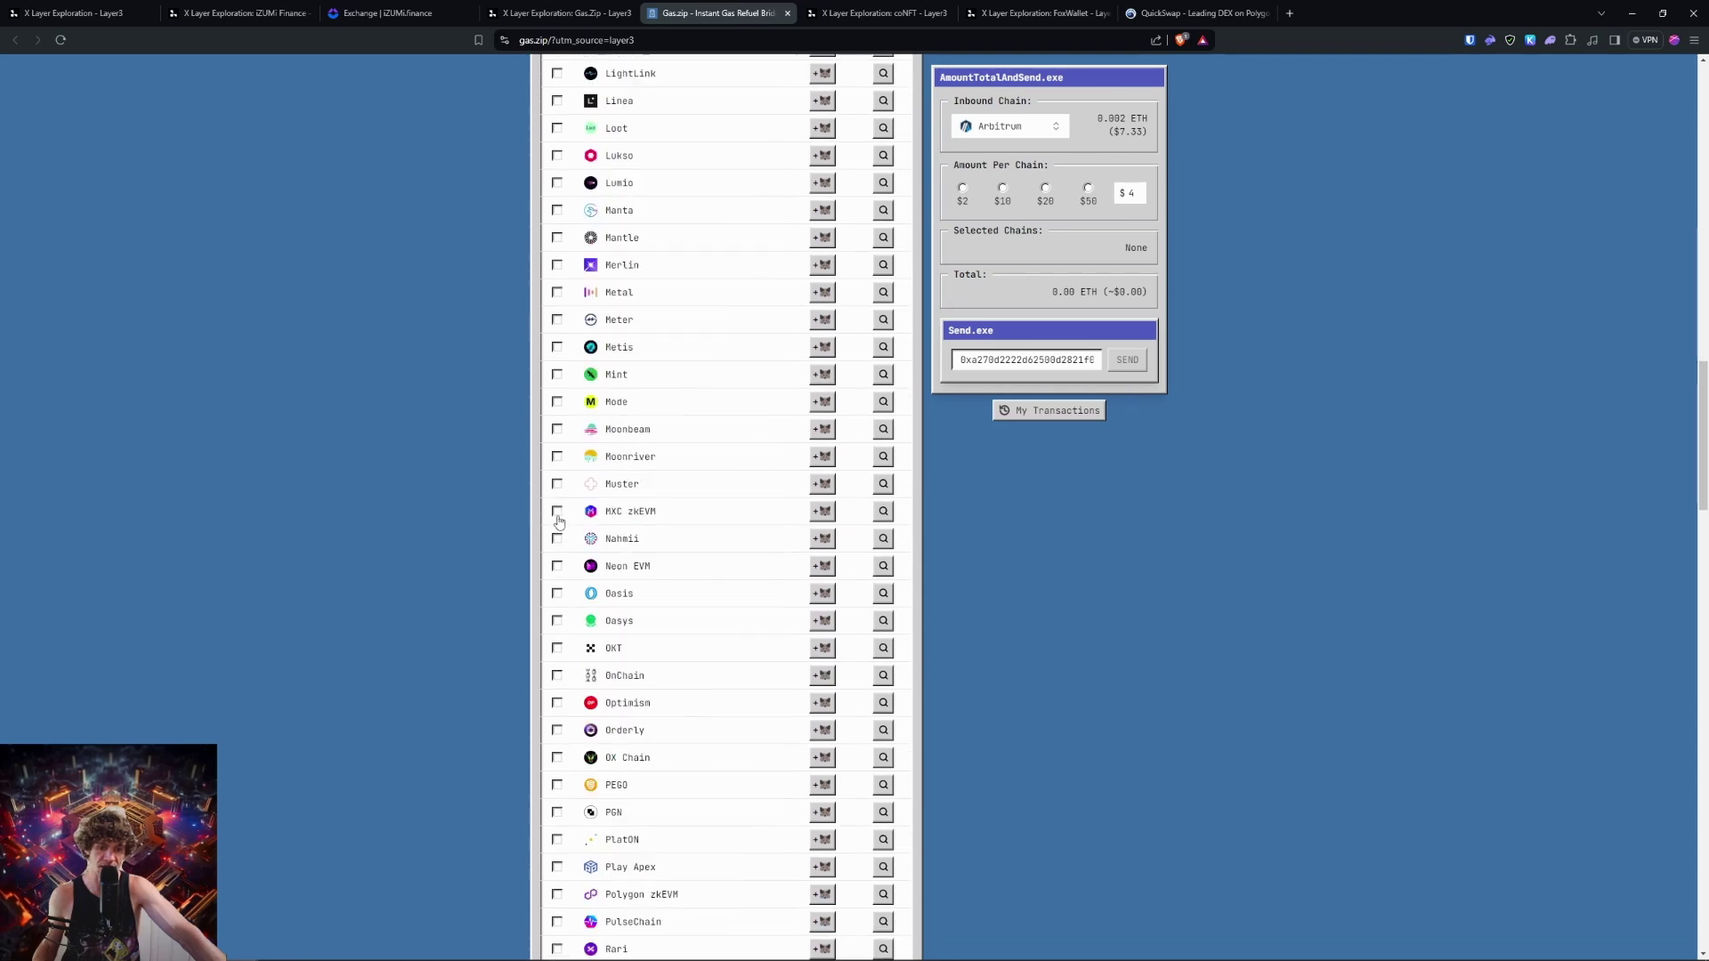
{"action": "key", "text": "Home"}
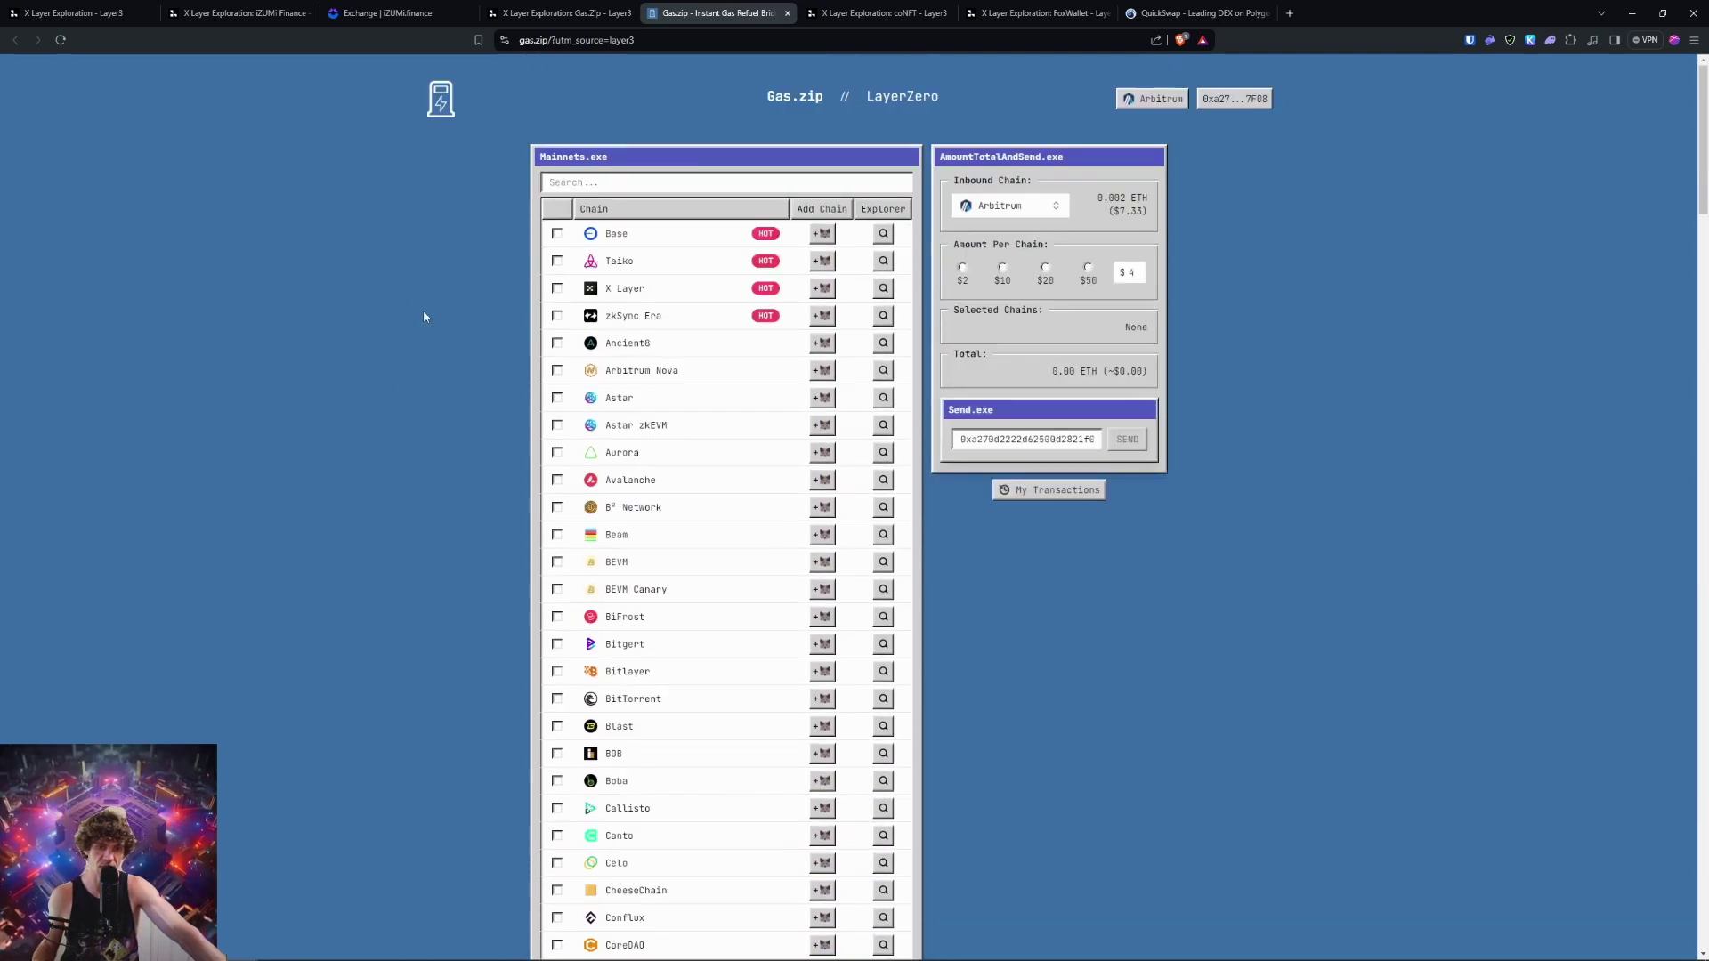
{"action": "left_click", "coordinate": [558, 291]}
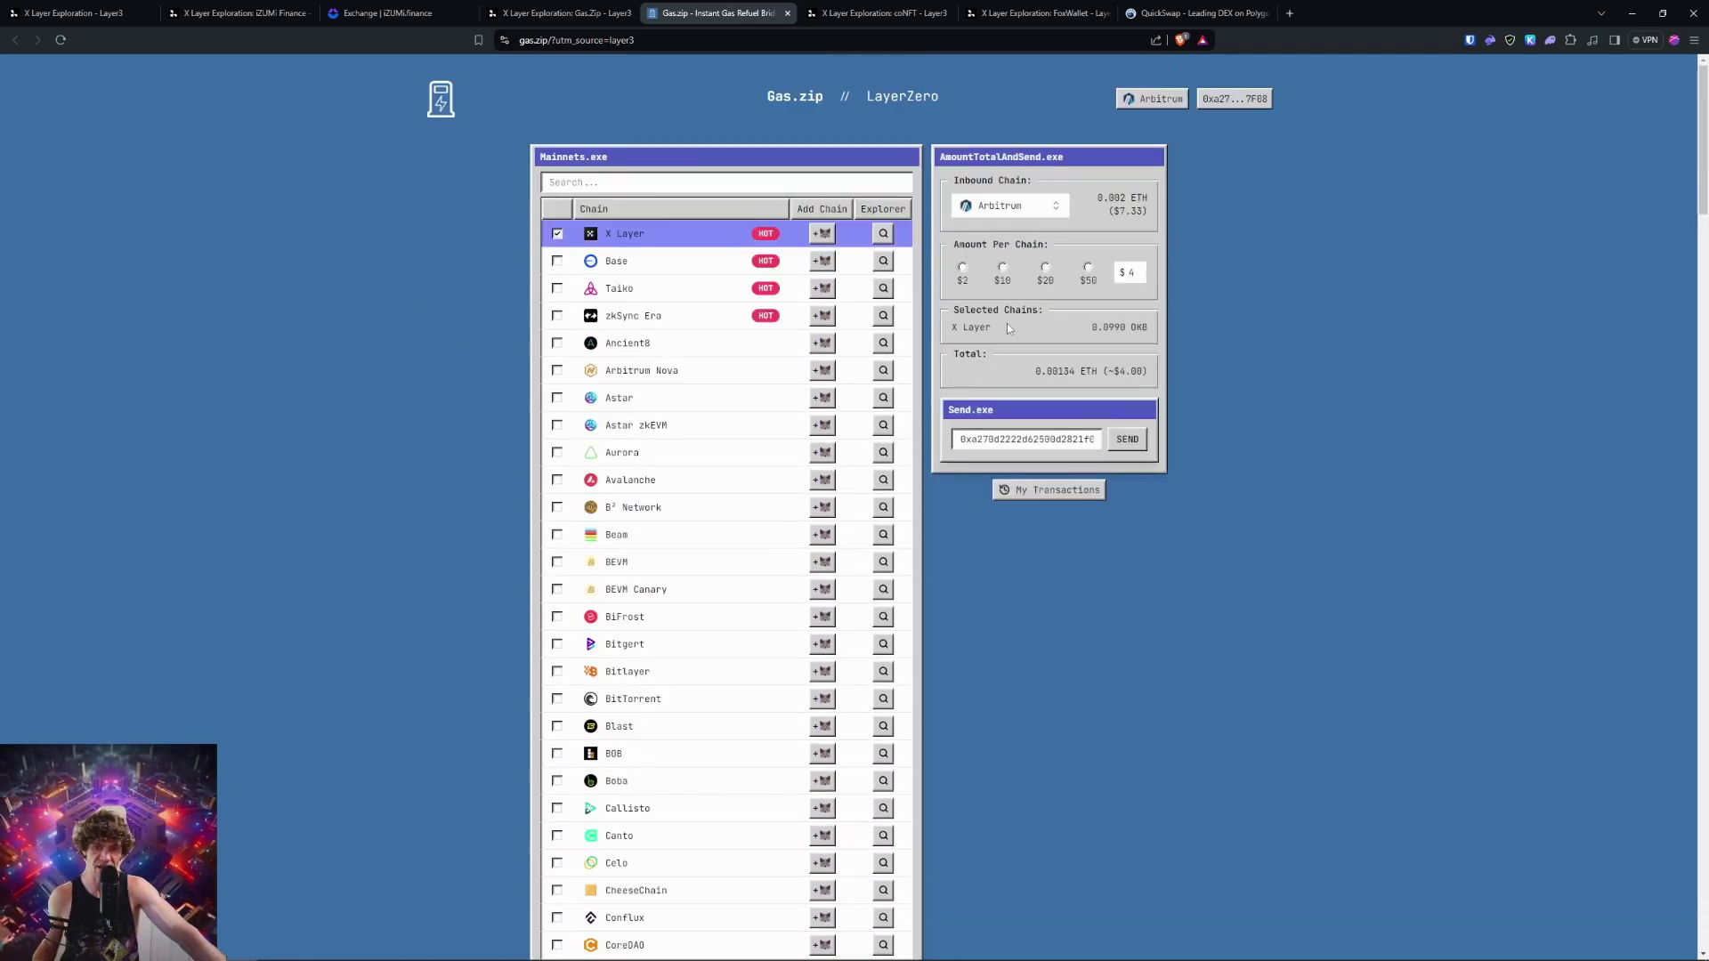
Switch the inbound chain to Base and set the amount per chain to $2
{"action": "left_click", "coordinate": [1030, 207]}
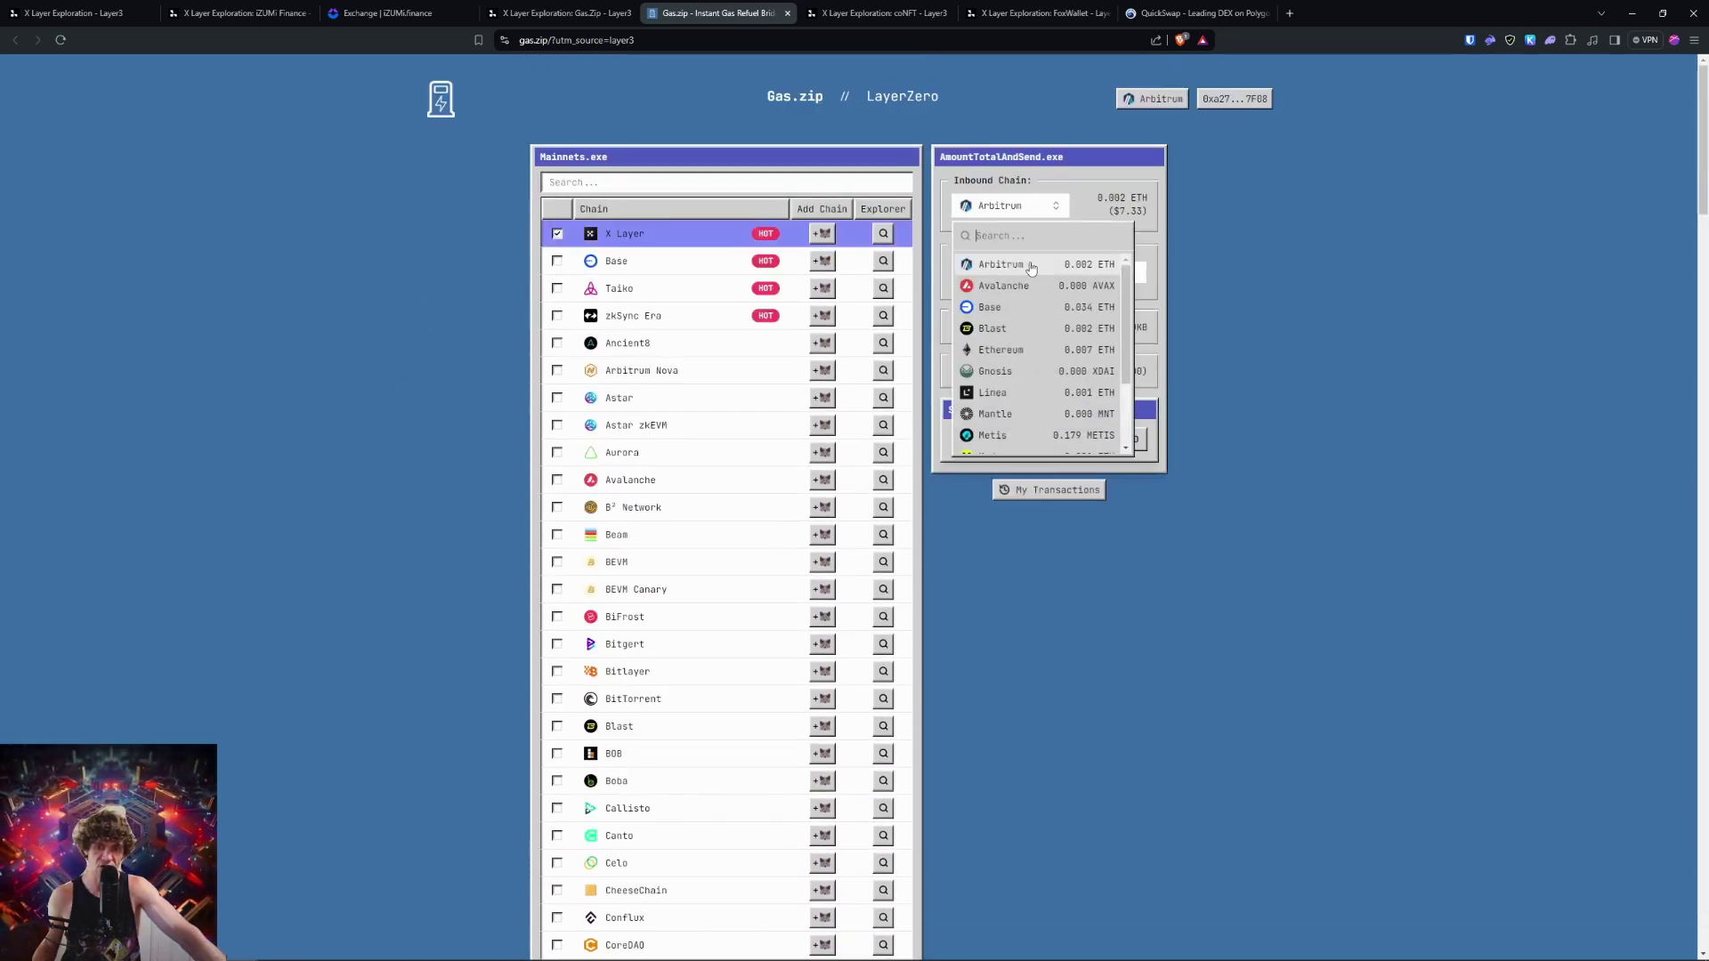
{"action": "left_click", "coordinate": [1025, 315]}
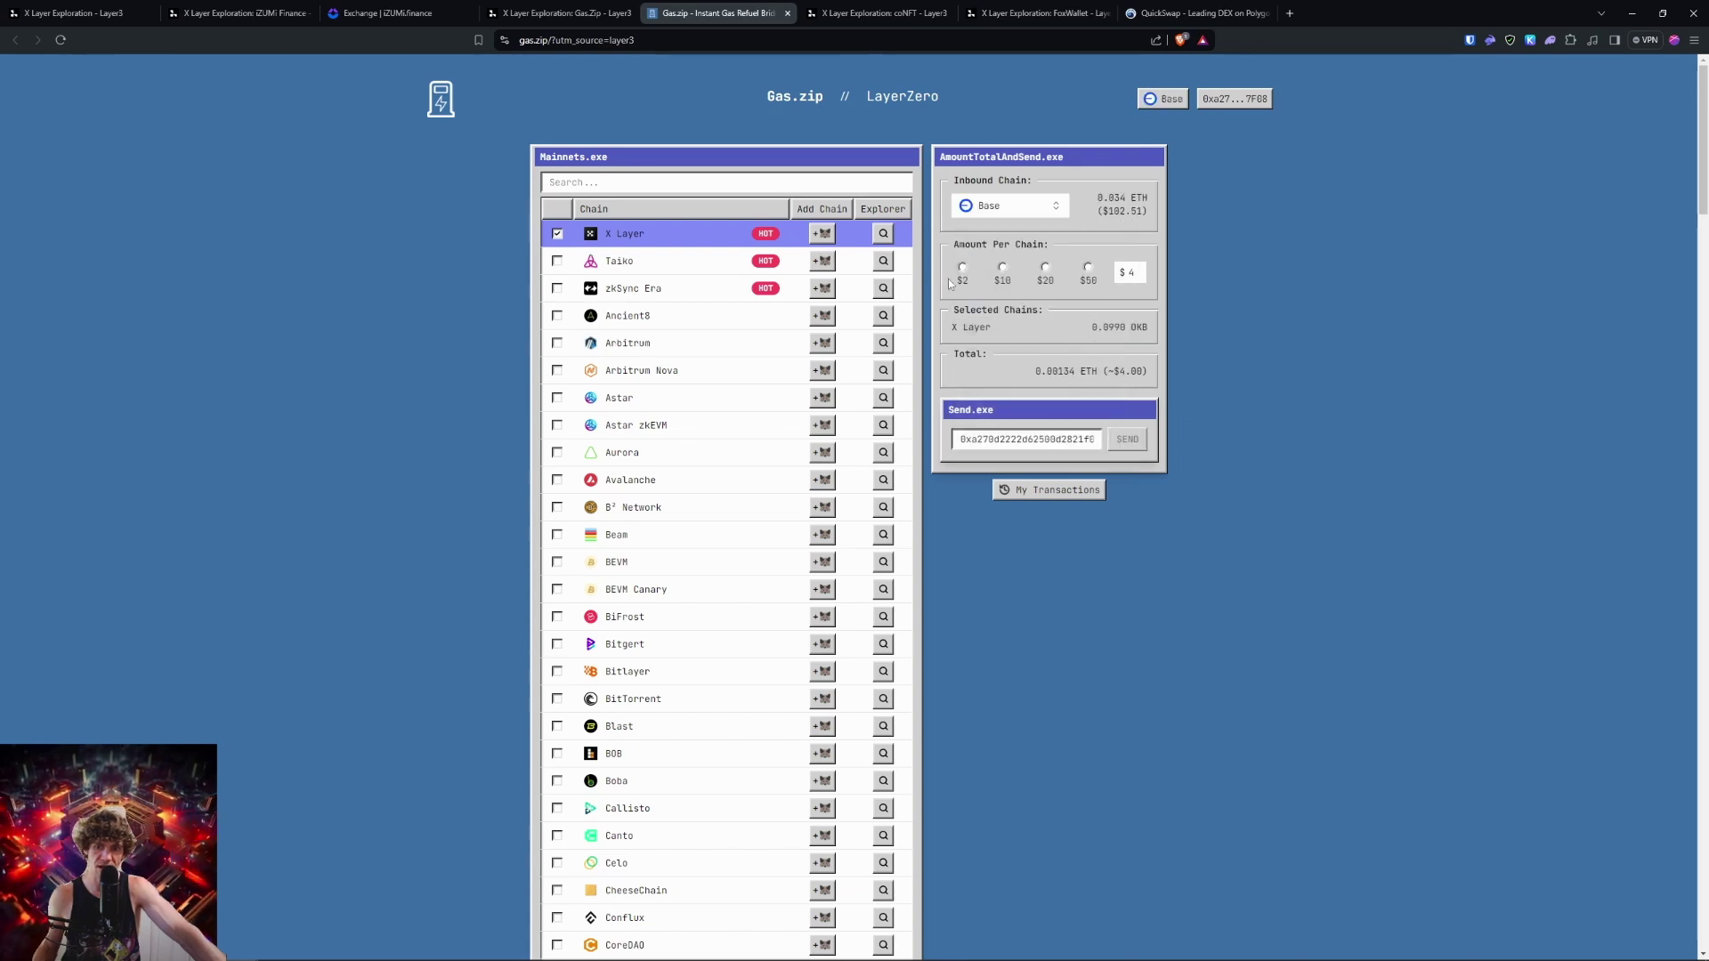
{"action": "left_click", "coordinate": [962, 269]}
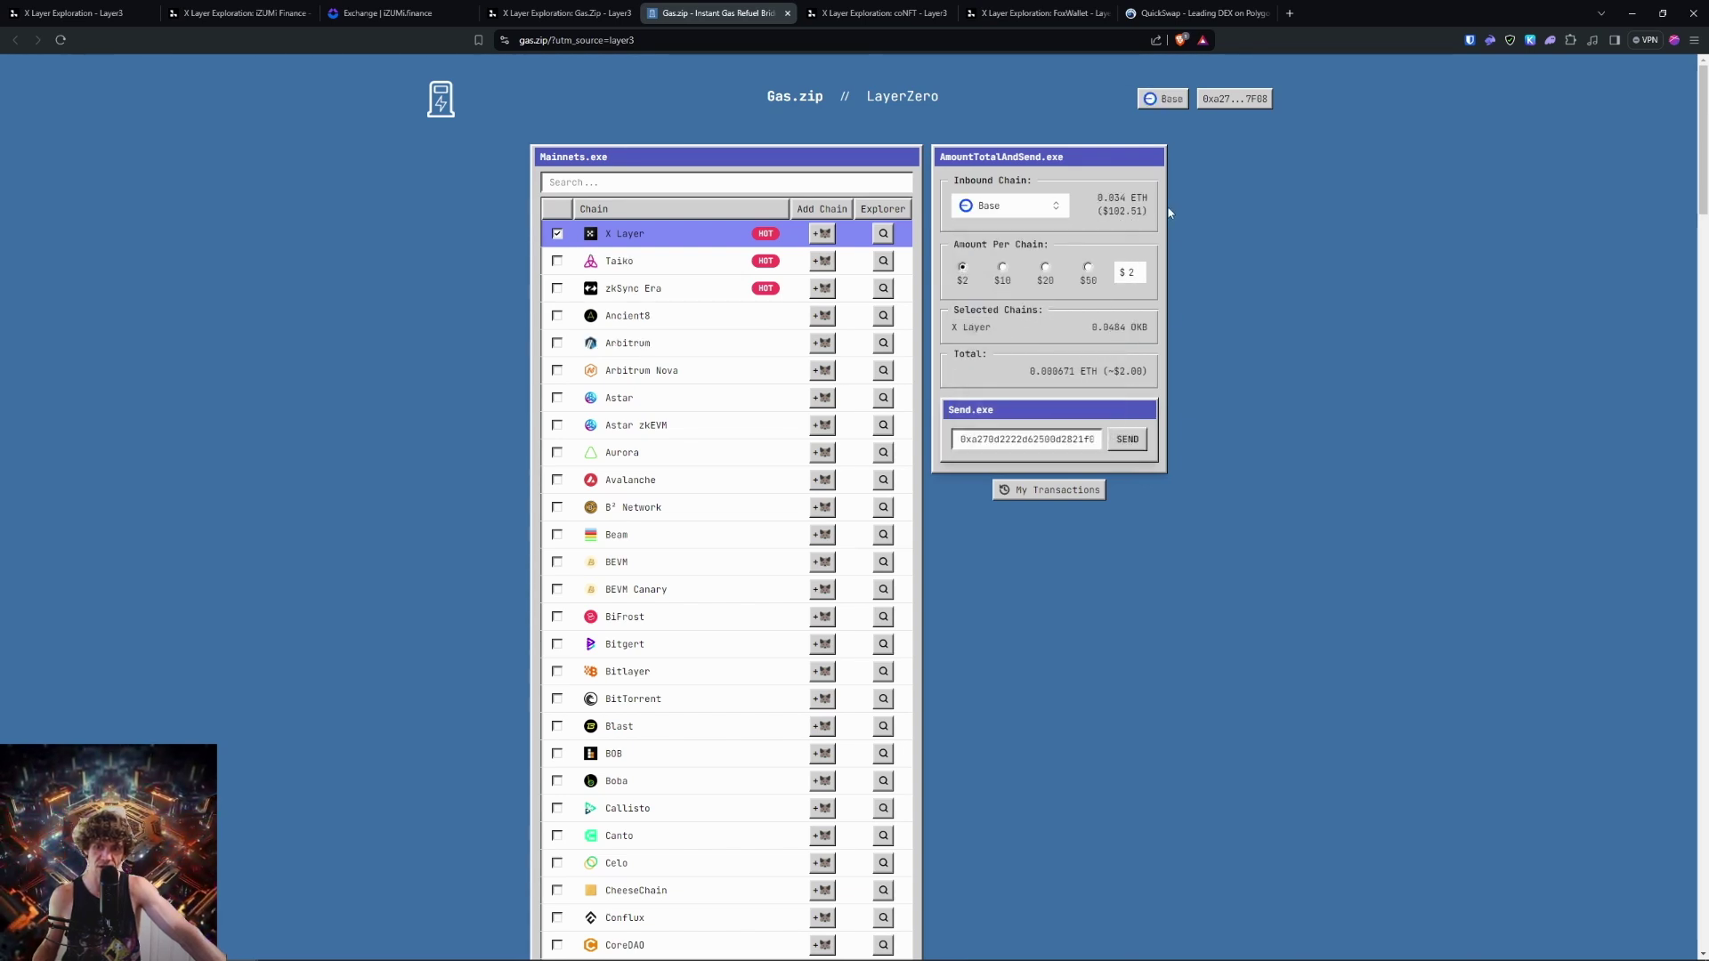
Send the refuel to X Layer, confirming the deposit in Rabby Wallet, and return to the Gas.Zip quest
{"action": "left_click", "coordinate": [1126, 440]}
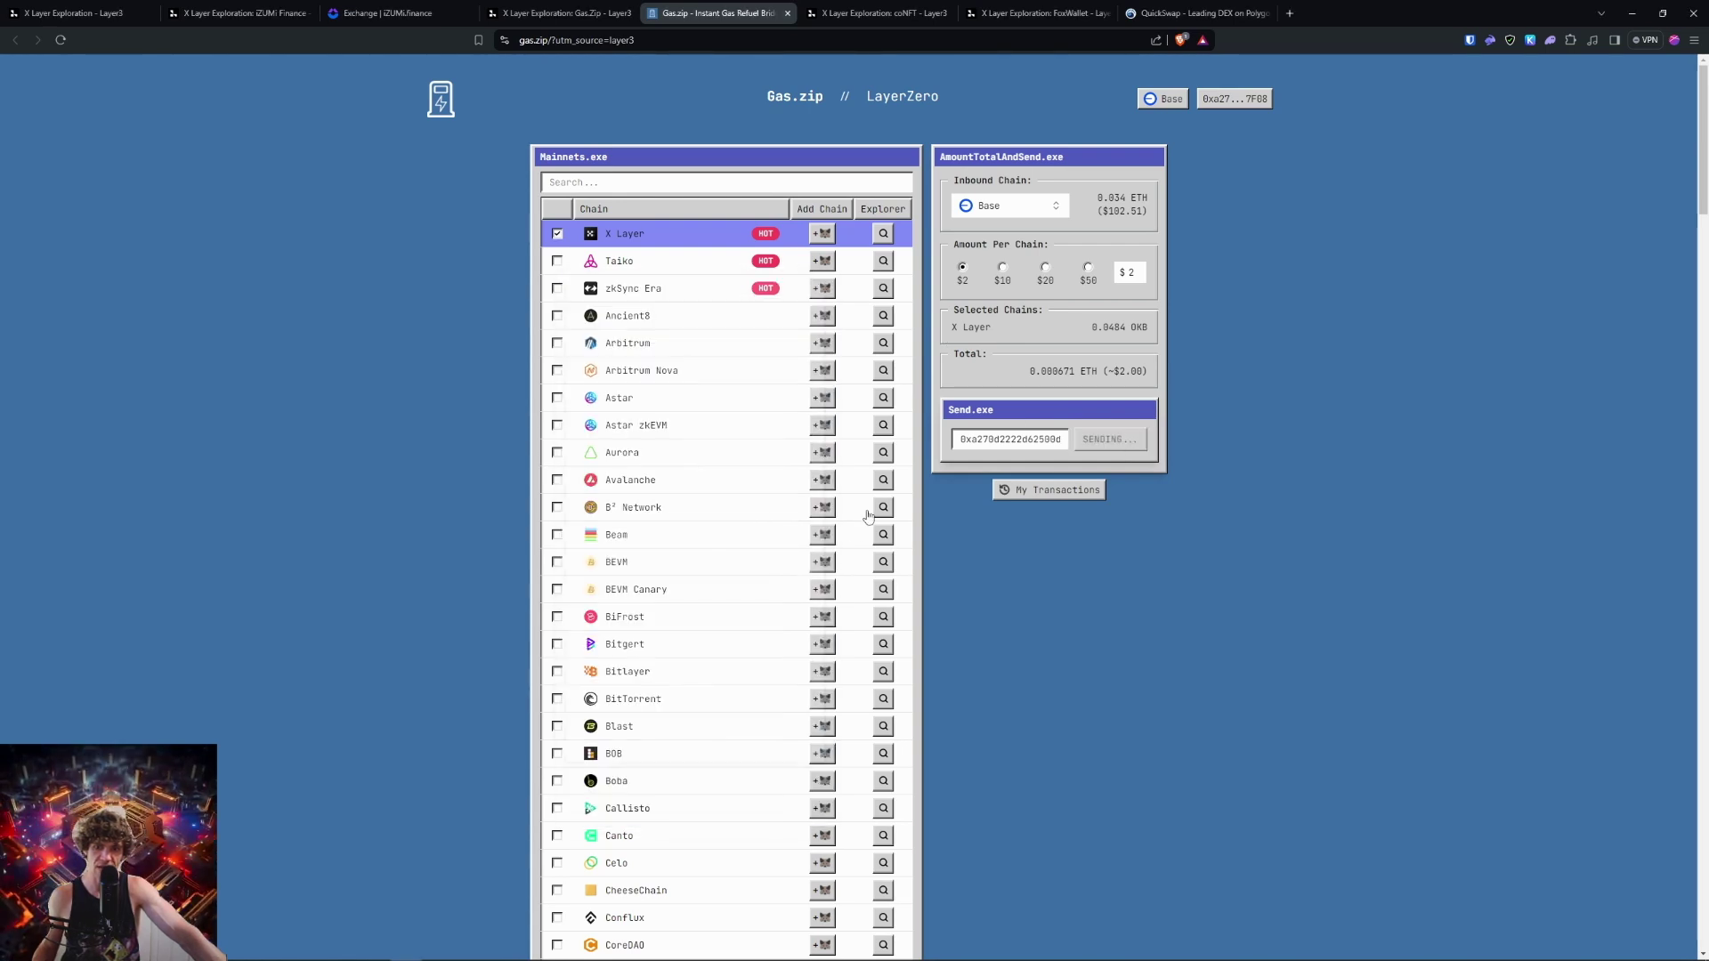
{"action": "left_click", "coordinate": [762, 748]}
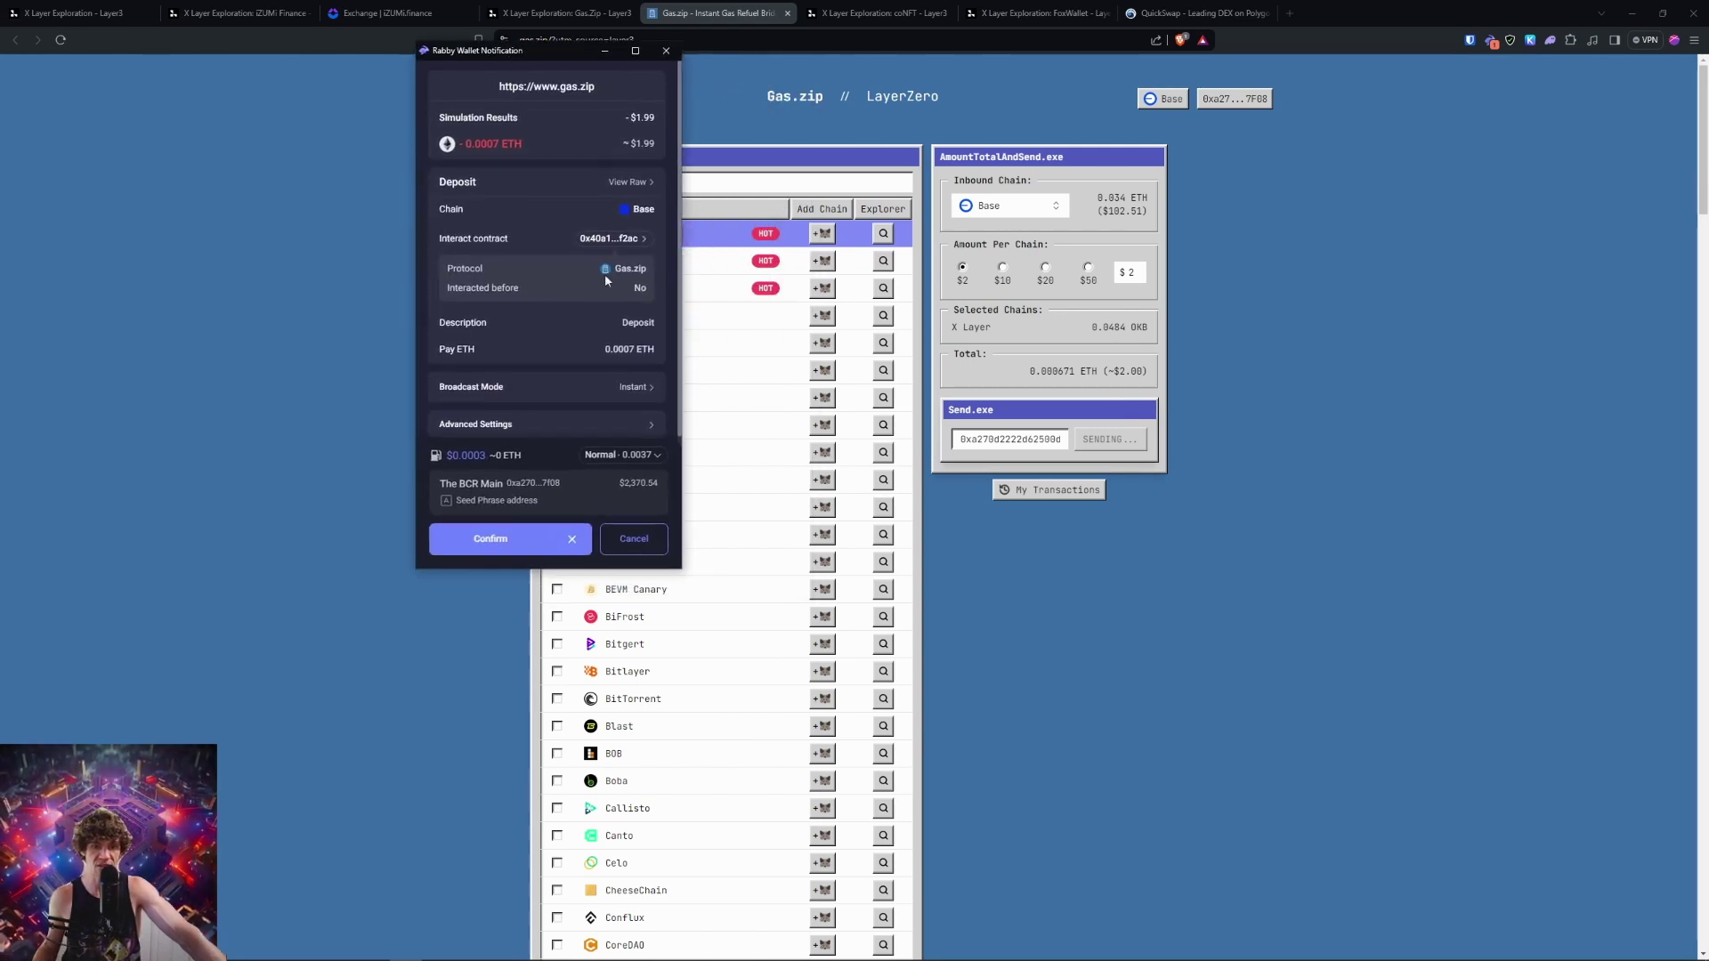
{"action": "left_click", "coordinate": [500, 540]}
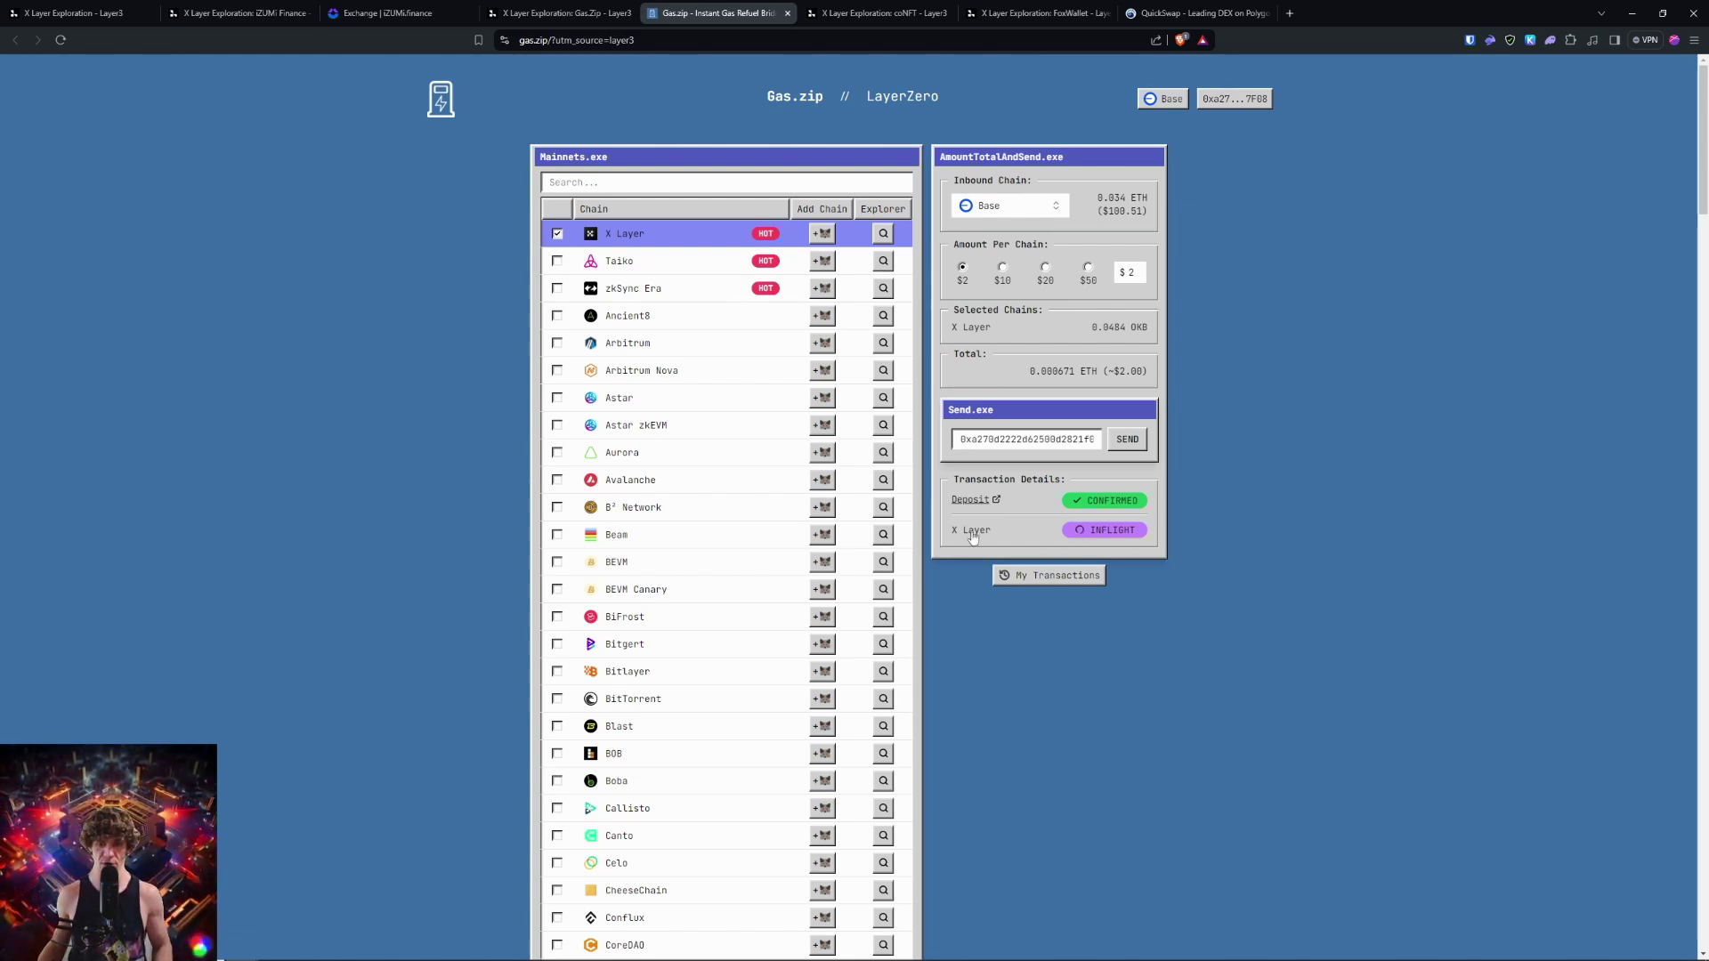
{"action": "left_click", "coordinate": [537, 11]}
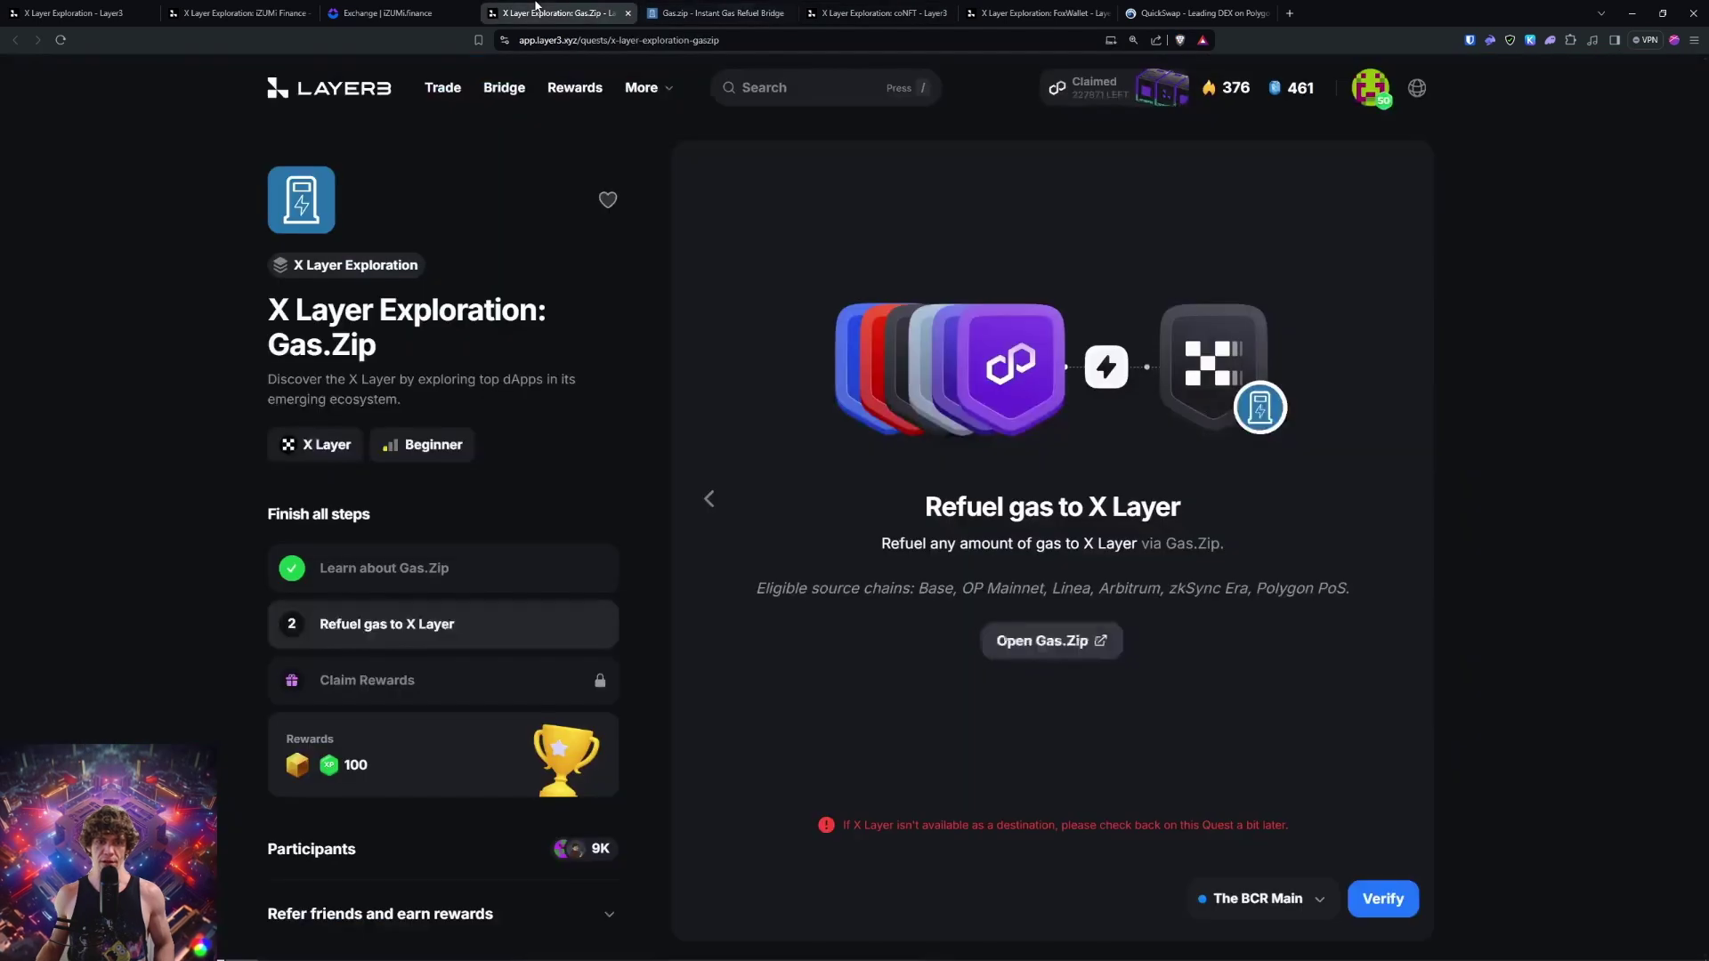
Switch to the QuickSwap page and set the OKB to USDT swap amount to 0.28 OKB
{"action": "left_click", "coordinate": [374, 12]}
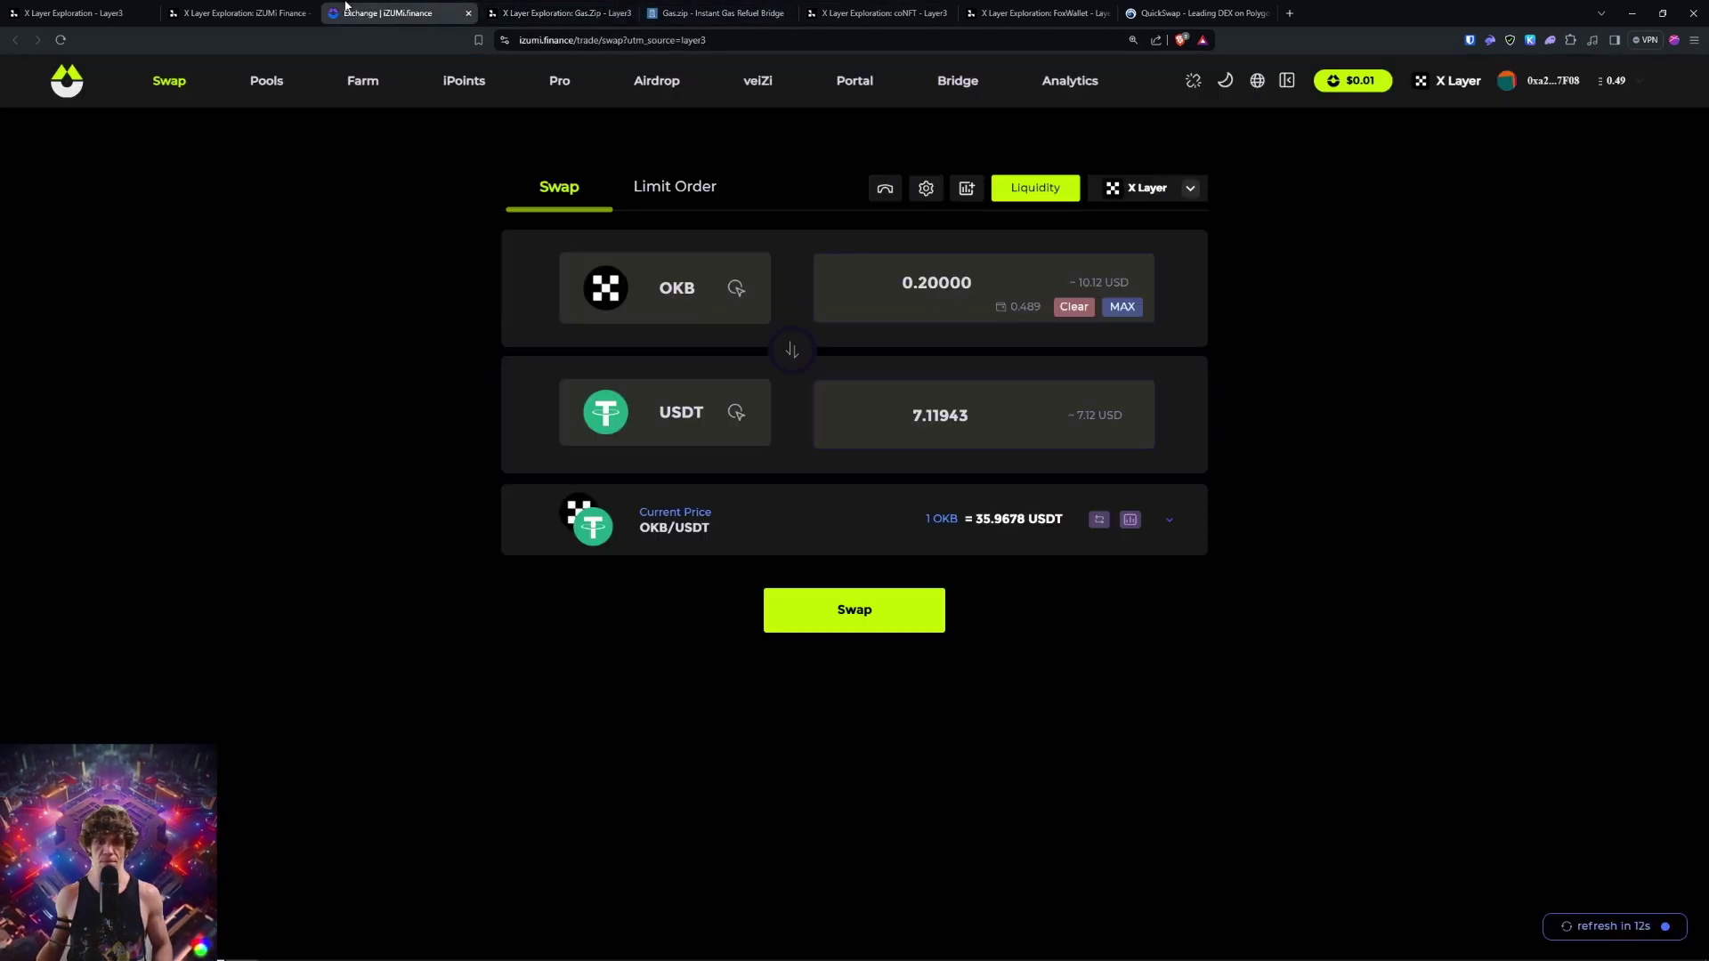
{"action": "left_click", "coordinate": [1193, 12]}
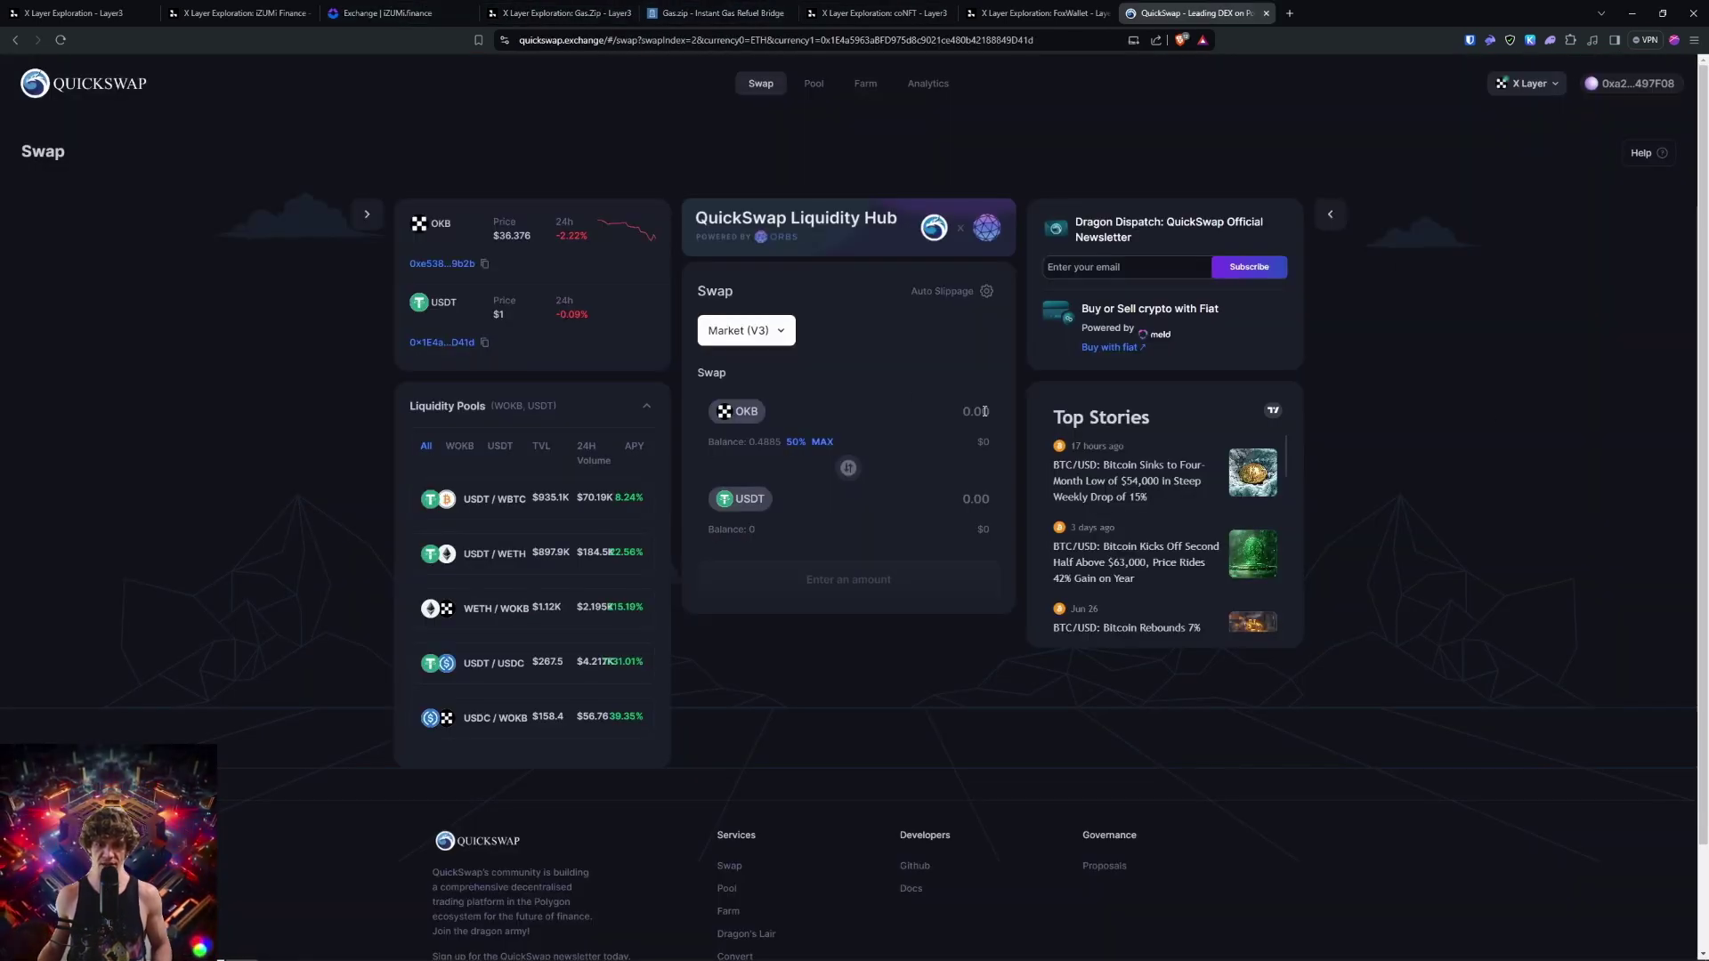
{"action": "left_click", "coordinate": [984, 412]}
{"action": "type", "text": "0.2"}
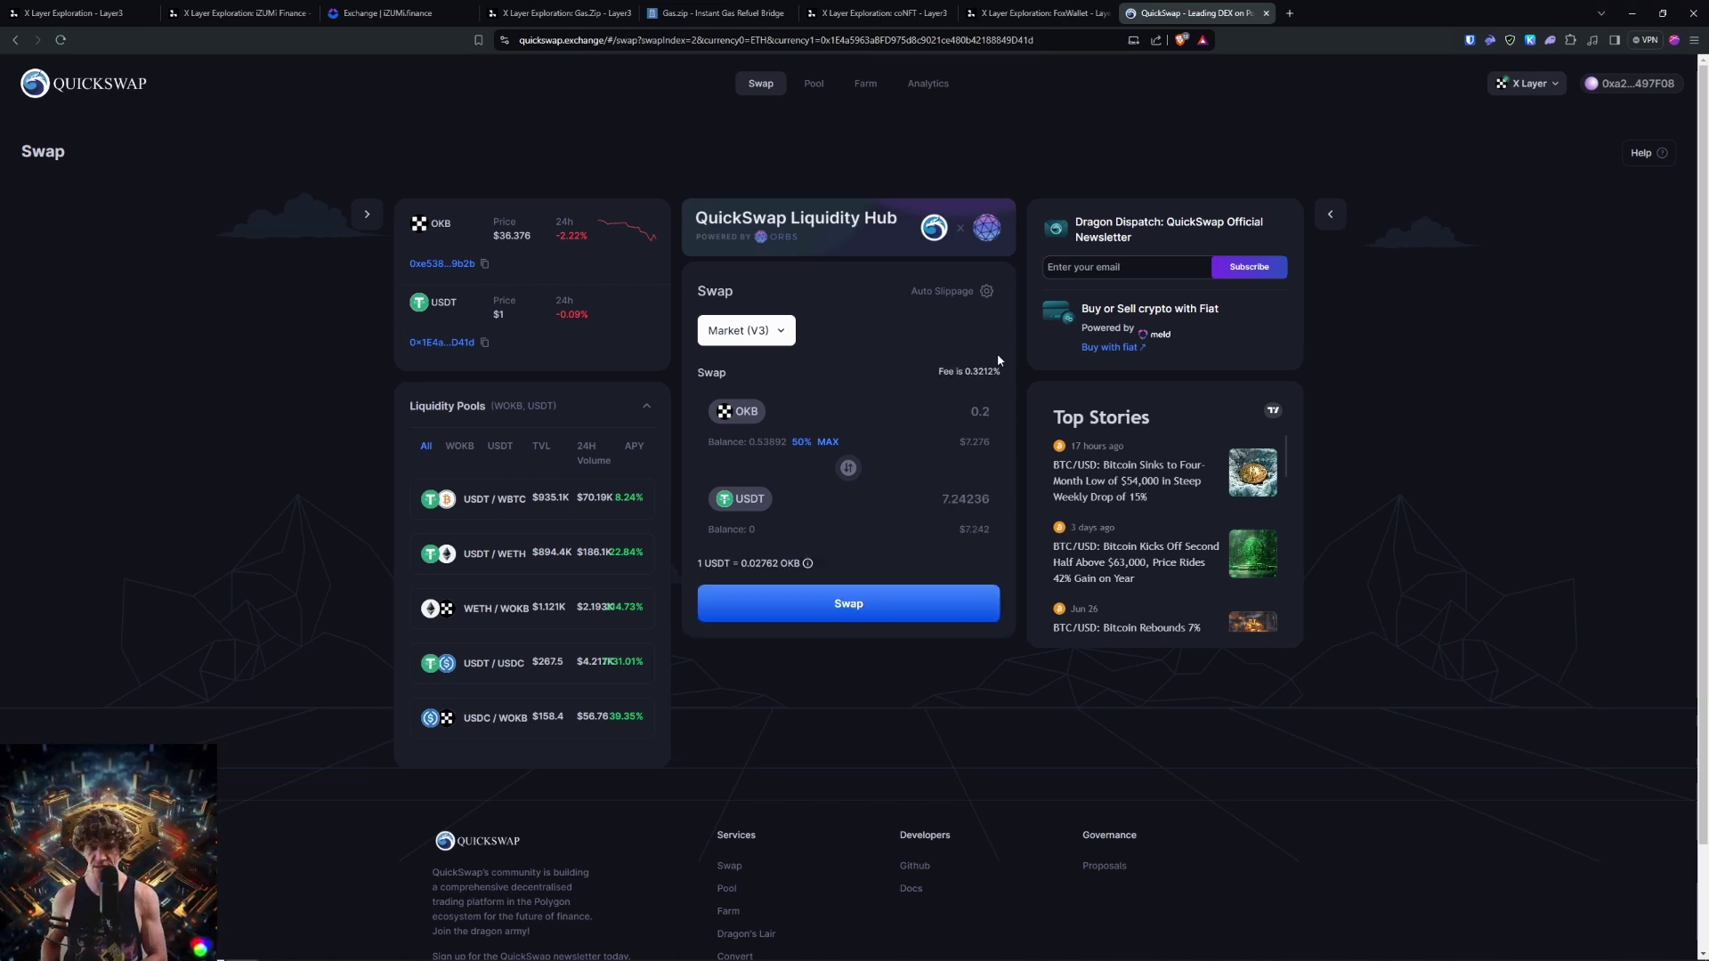
{"action": "key", "text": "BackSpace"}
{"action": "type", "text": "3"}
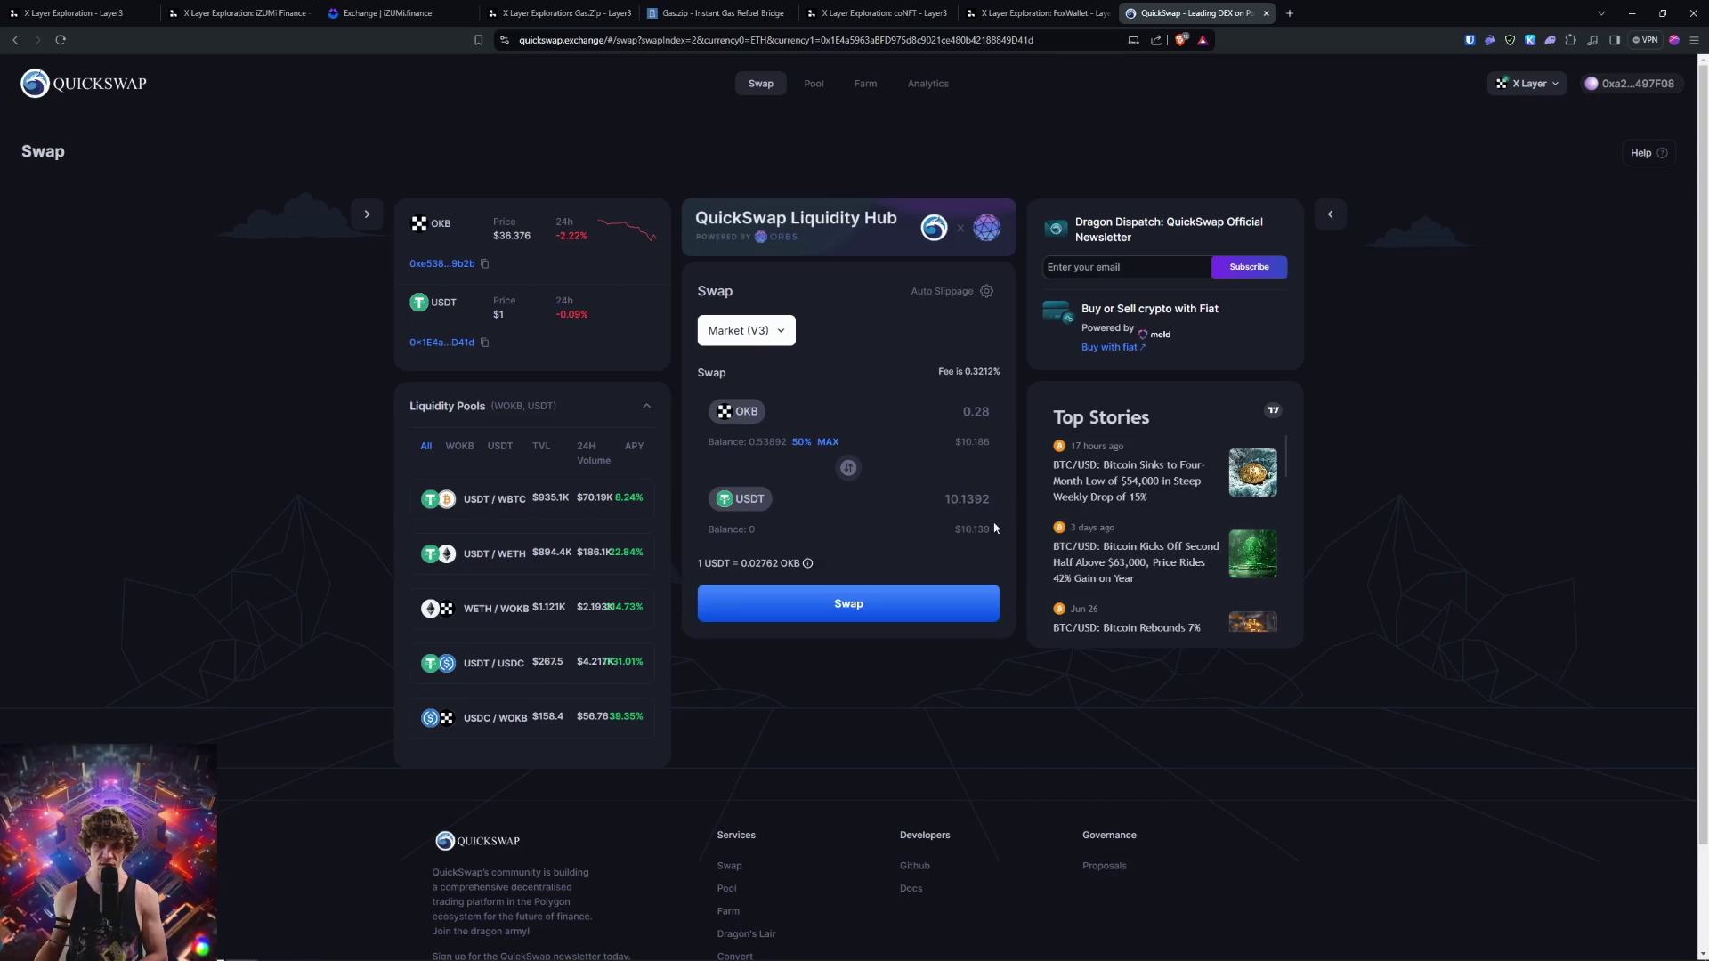
Enter 0.28 OKB in the iZUMi swap to compare its USDT quote with QuickSwap's
{"action": "left_click", "coordinate": [387, 13]}
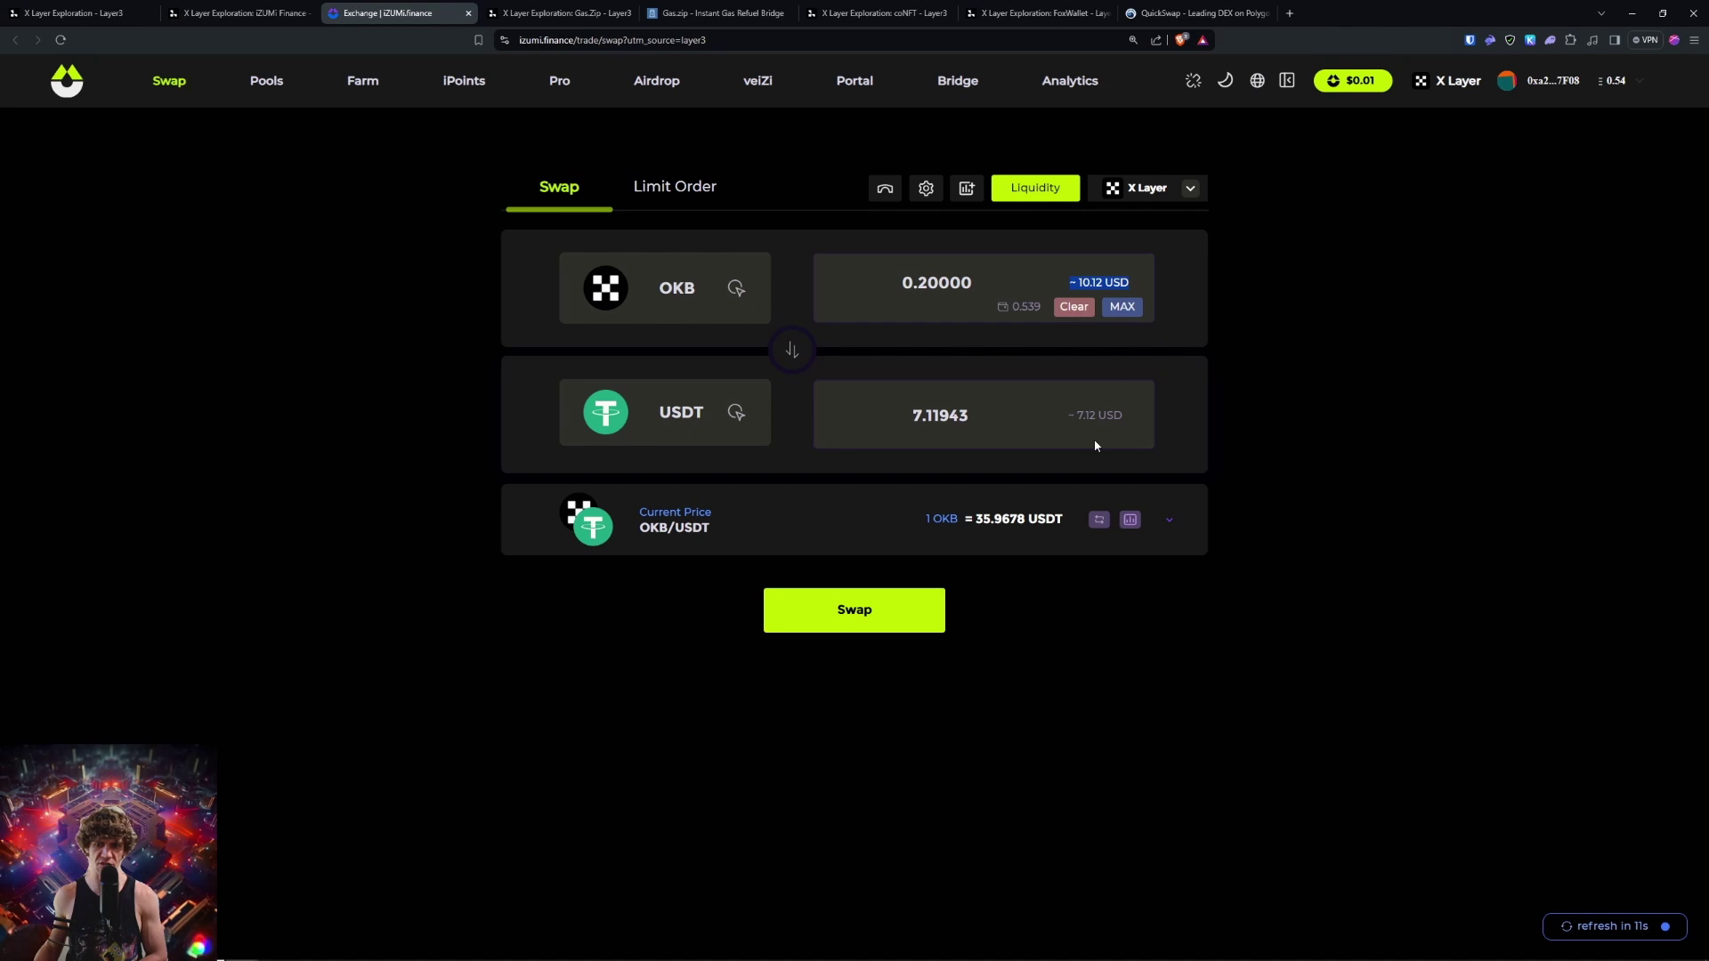
{"action": "left_click_drag", "start_coordinate": [927, 282], "coordinate": [1023, 304]}
{"action": "type", "text": "8"}
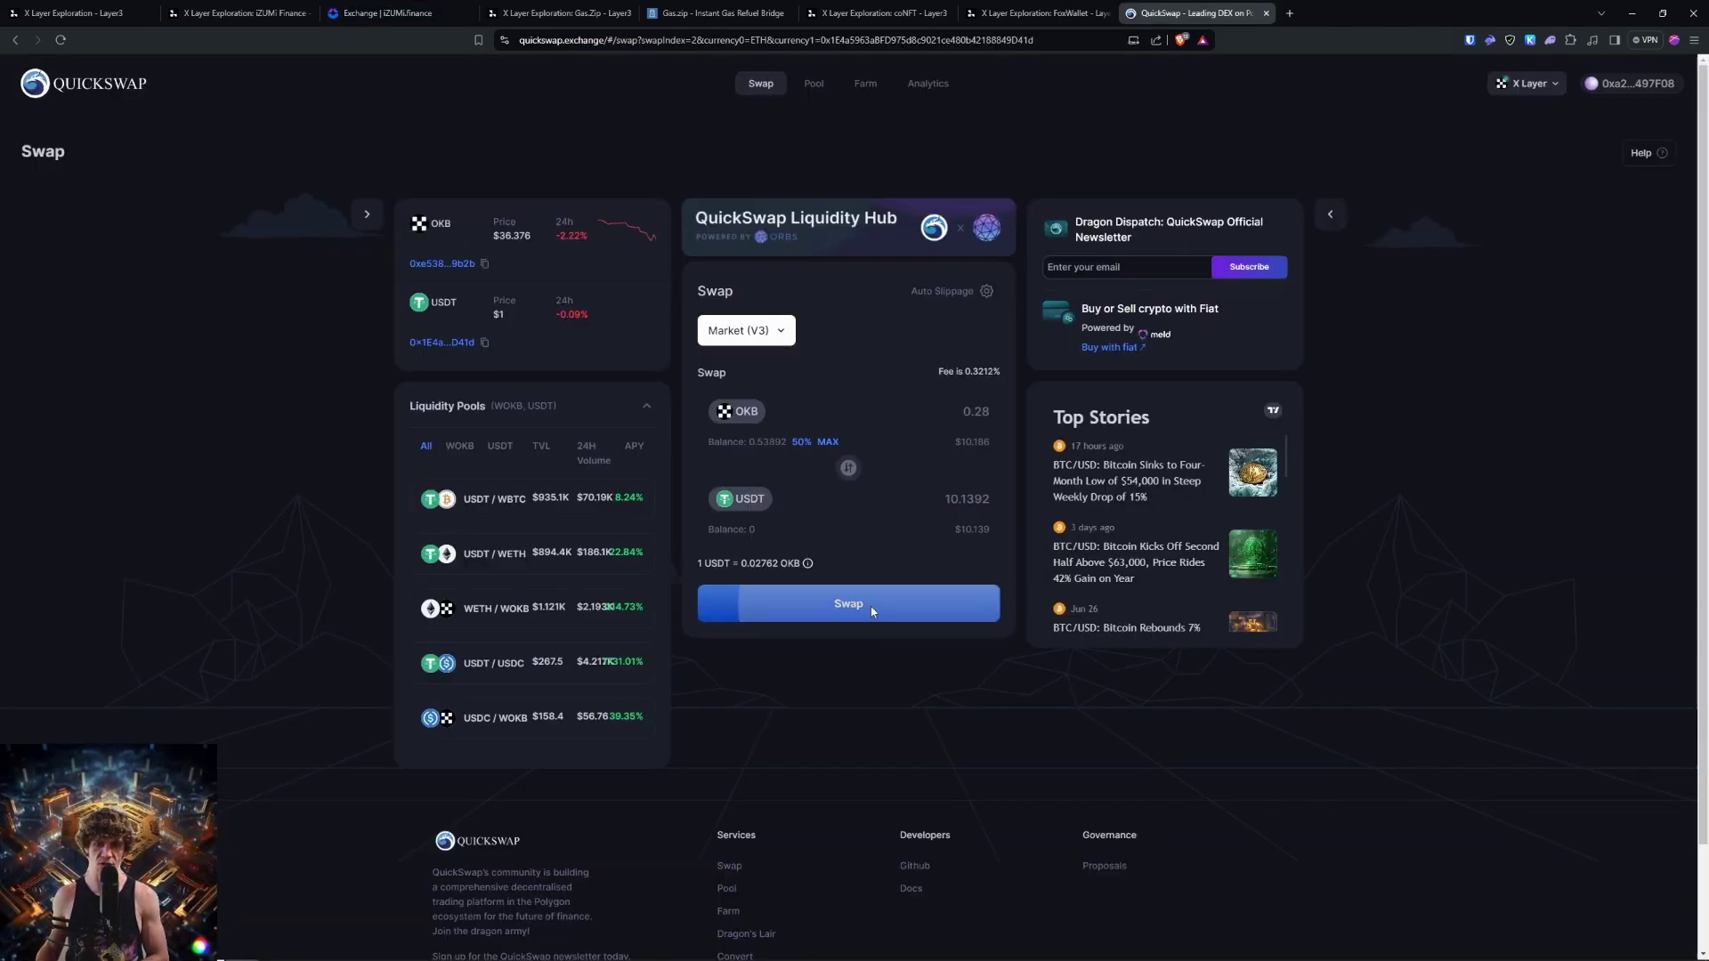
Swap 0.28 OKB for USDT on QuickSwap, signing the transaction in Rabby Wallet, and dismiss the transaction notice
{"action": "left_click", "coordinate": [869, 601]}
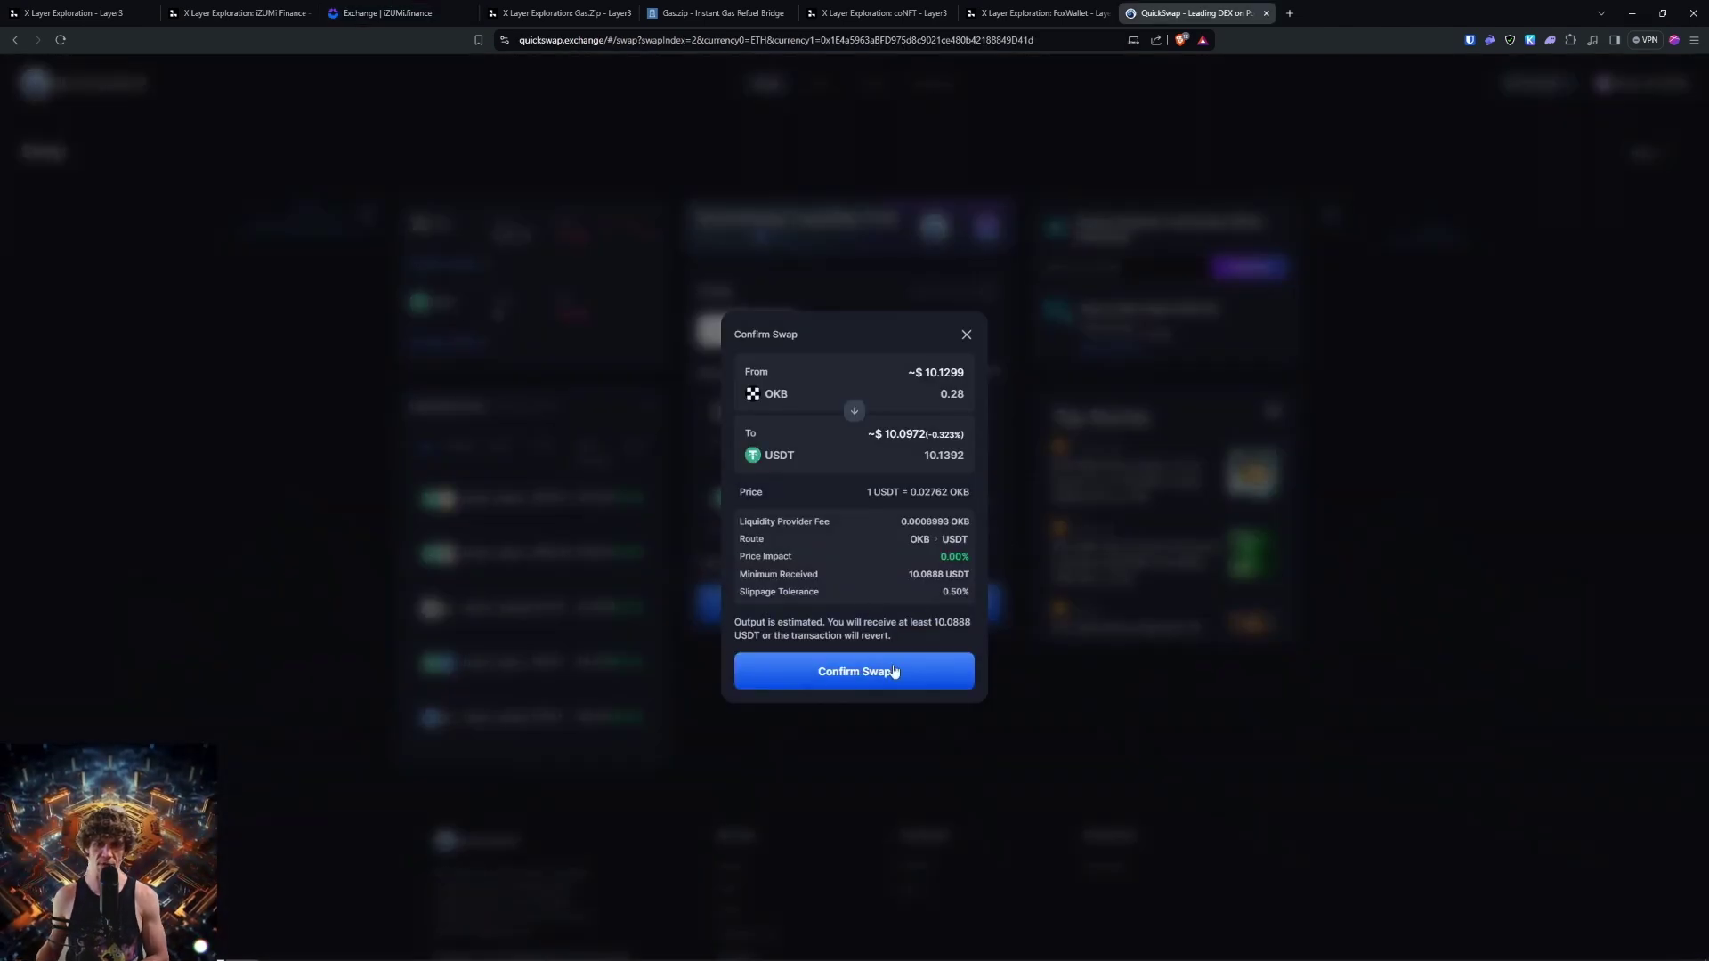
{"action": "left_click", "coordinate": [894, 671]}
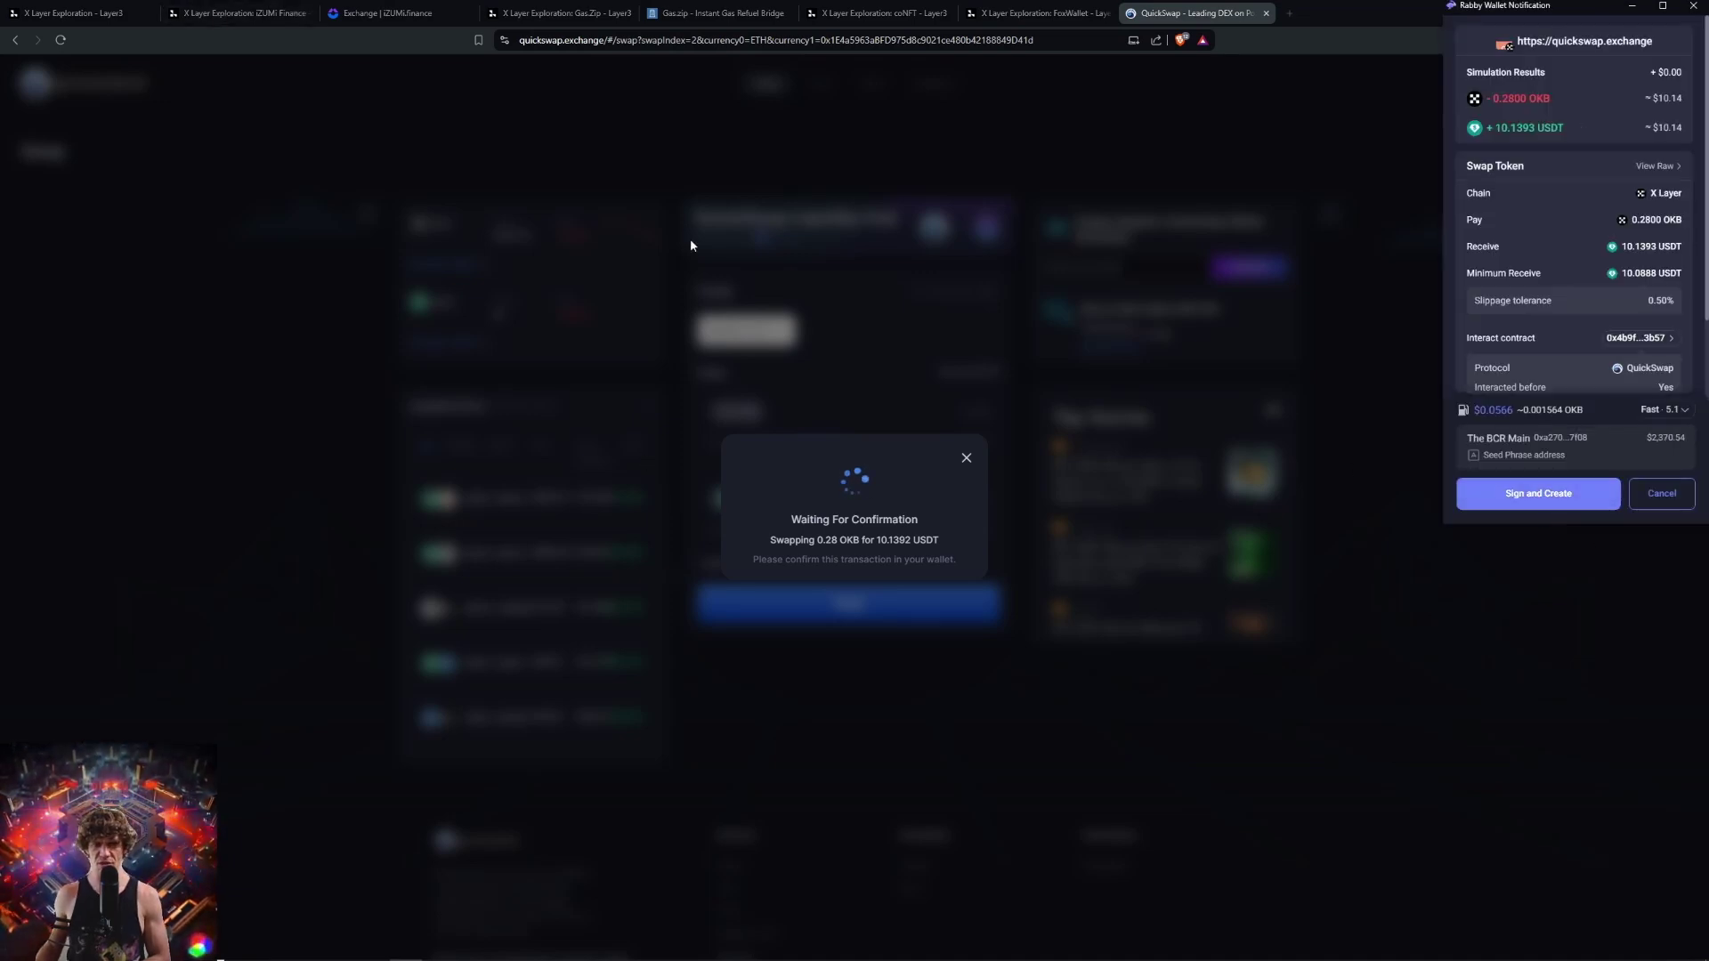
{"action": "left_click", "coordinate": [1529, 495]}
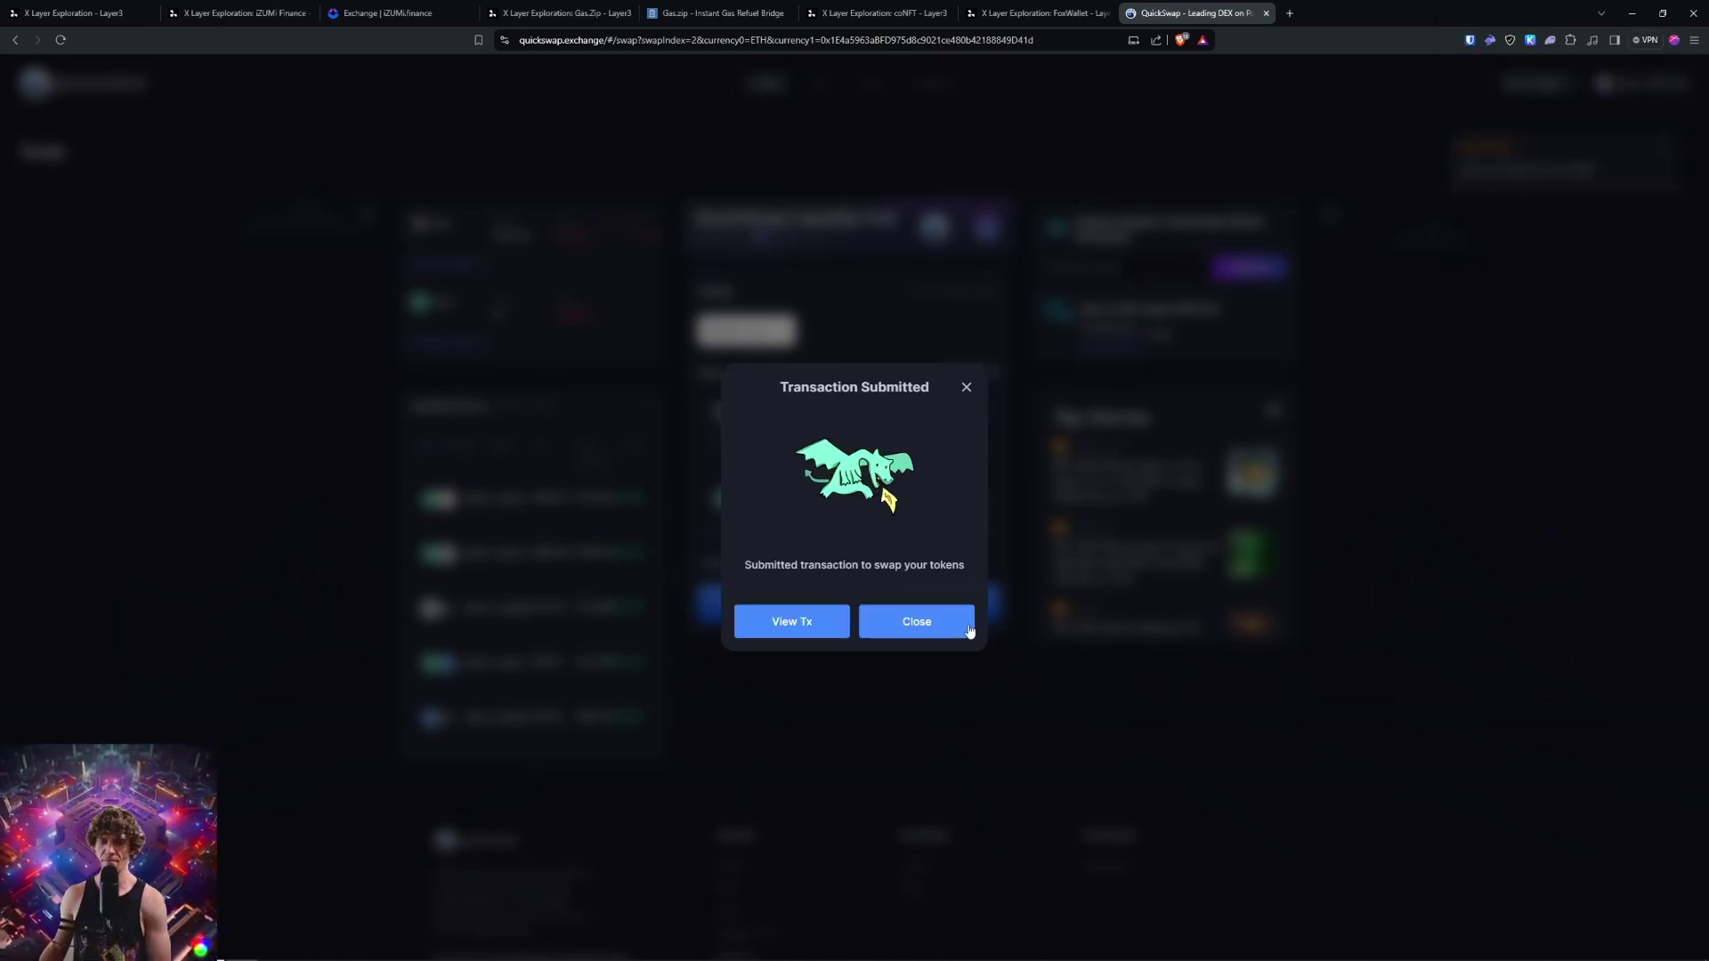
{"action": "left_click", "coordinate": [916, 622]}
{"action": "left_click", "coordinate": [370, 7]}
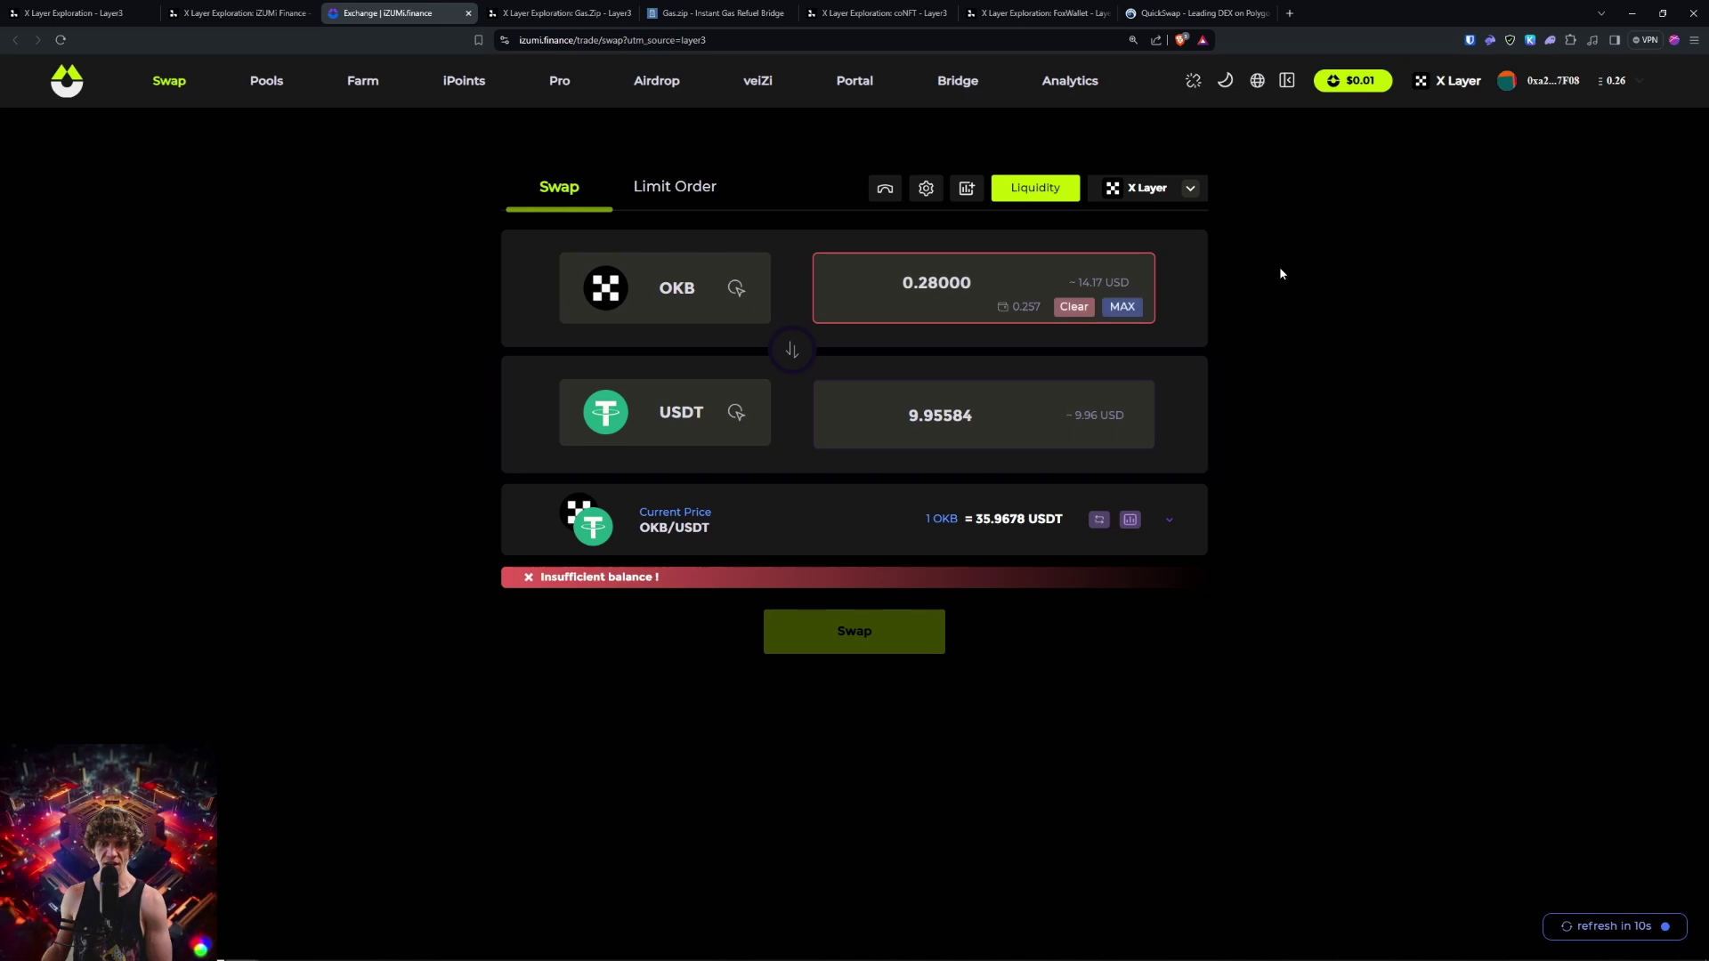
{"action": "left_click", "coordinate": [1216, 11]}
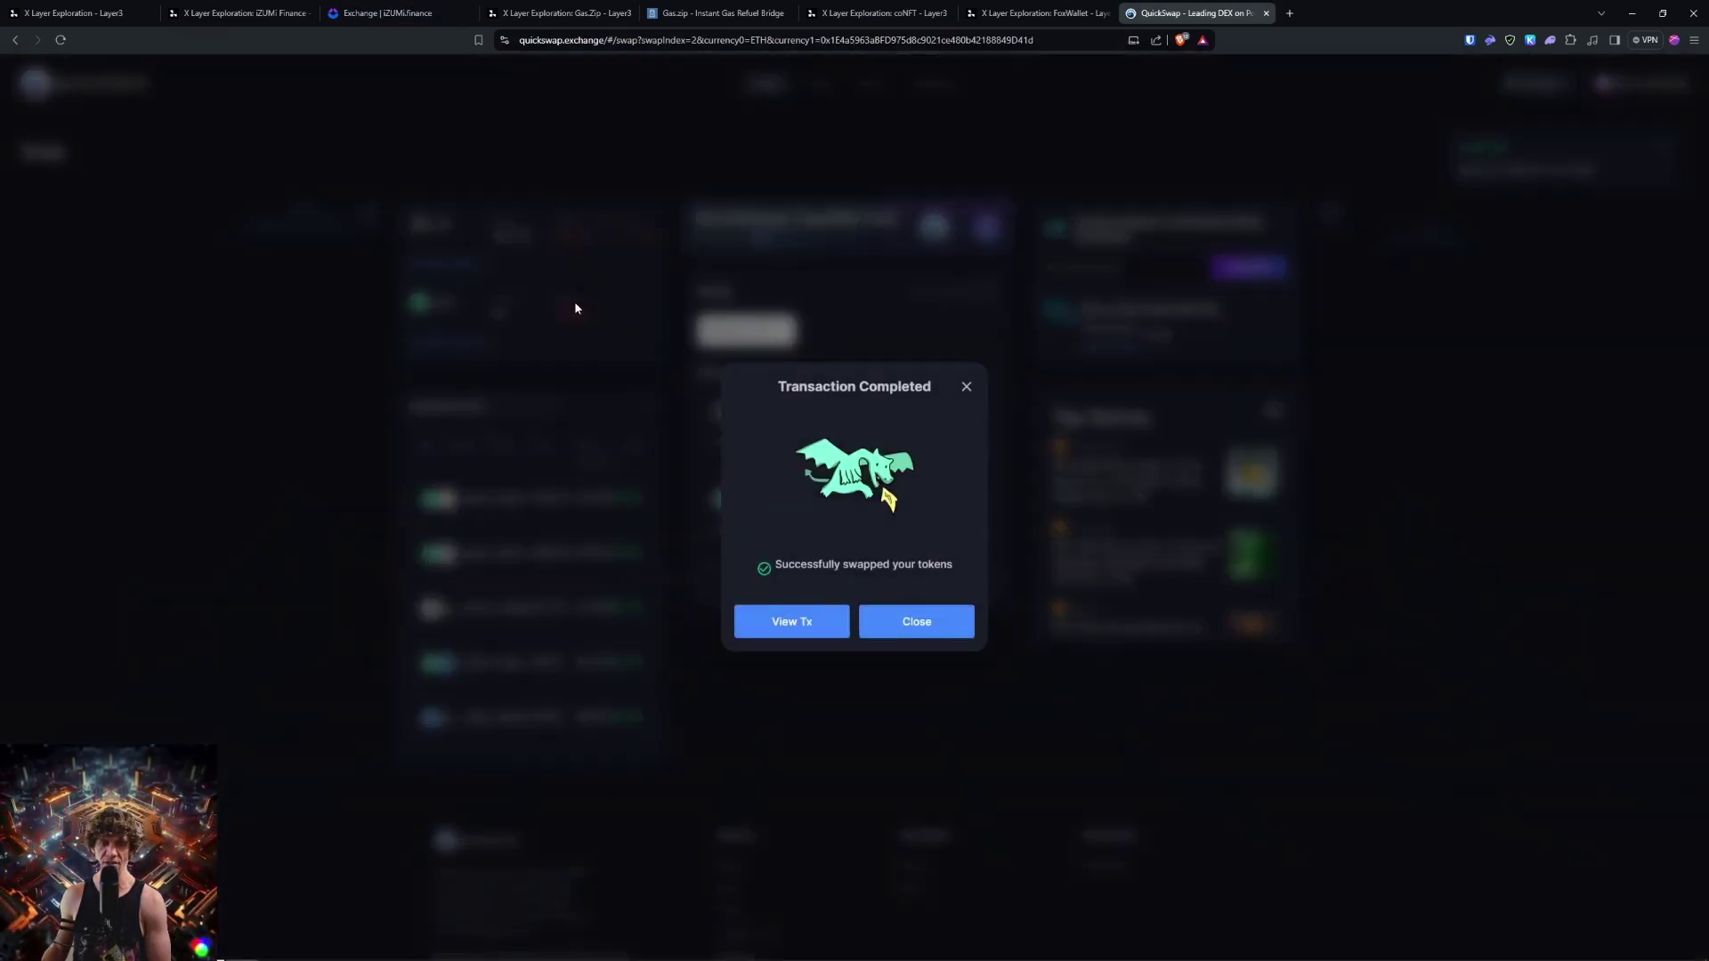
{"action": "left_click", "coordinate": [837, 655]}
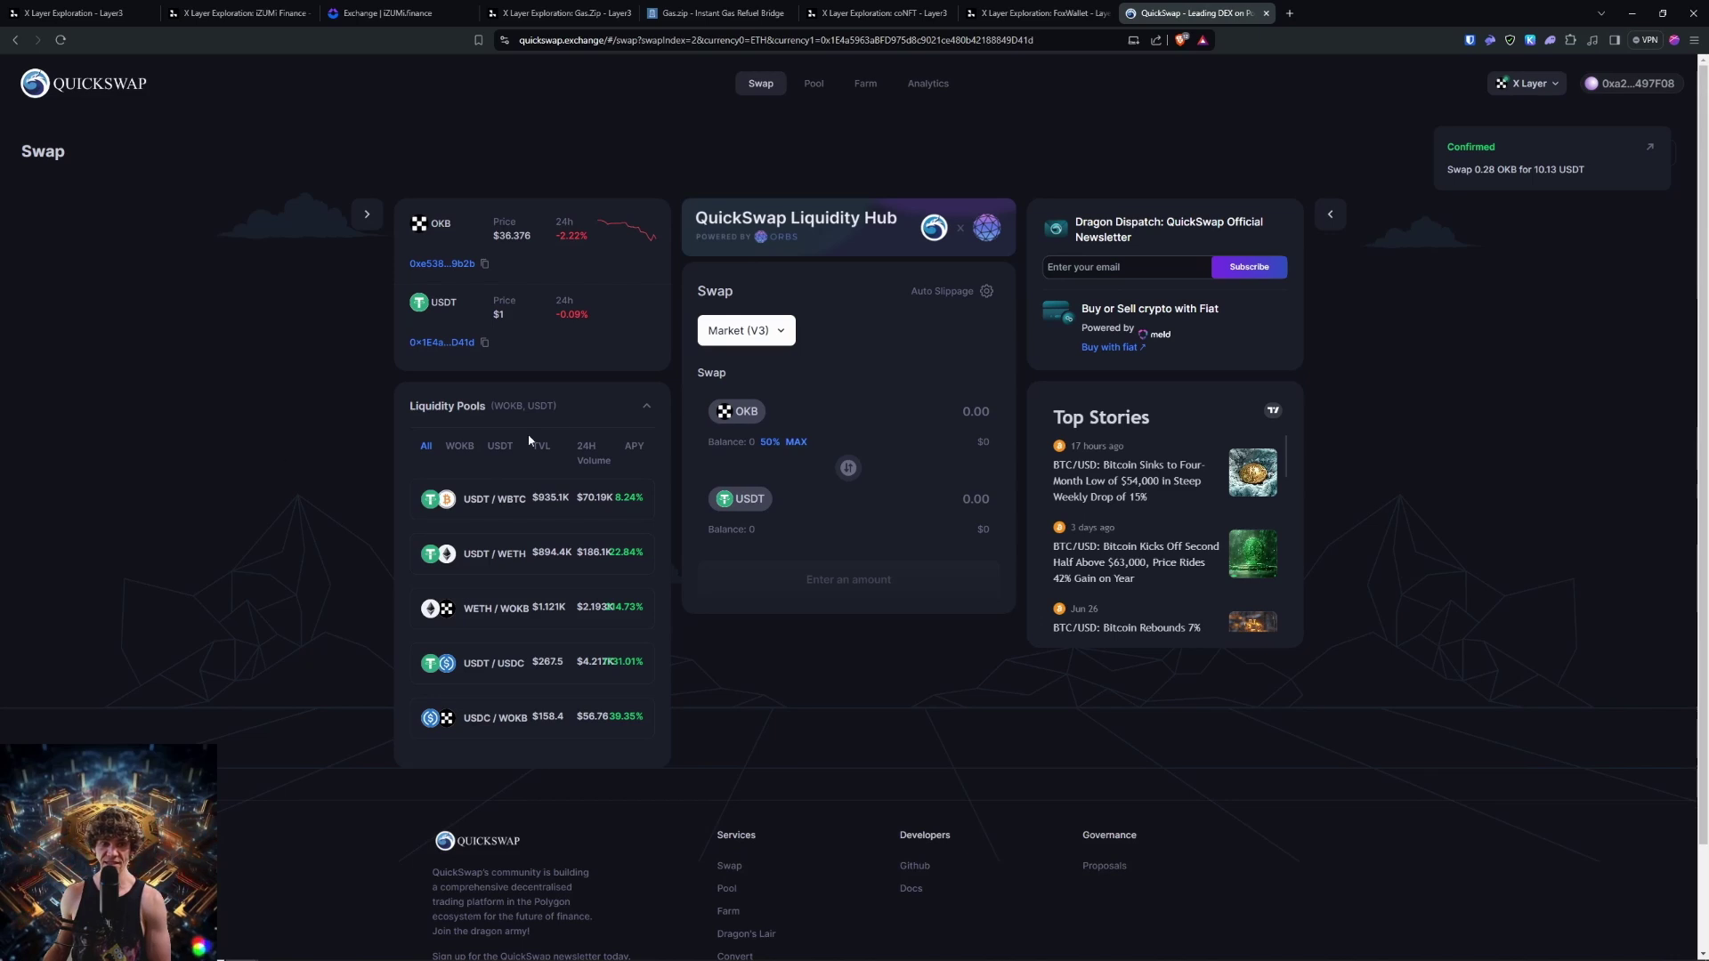
Set the iZUMi swap to USDT for USDC, using the maximum USDT balance of 10.13929
{"action": "left_click", "coordinate": [387, 5]}
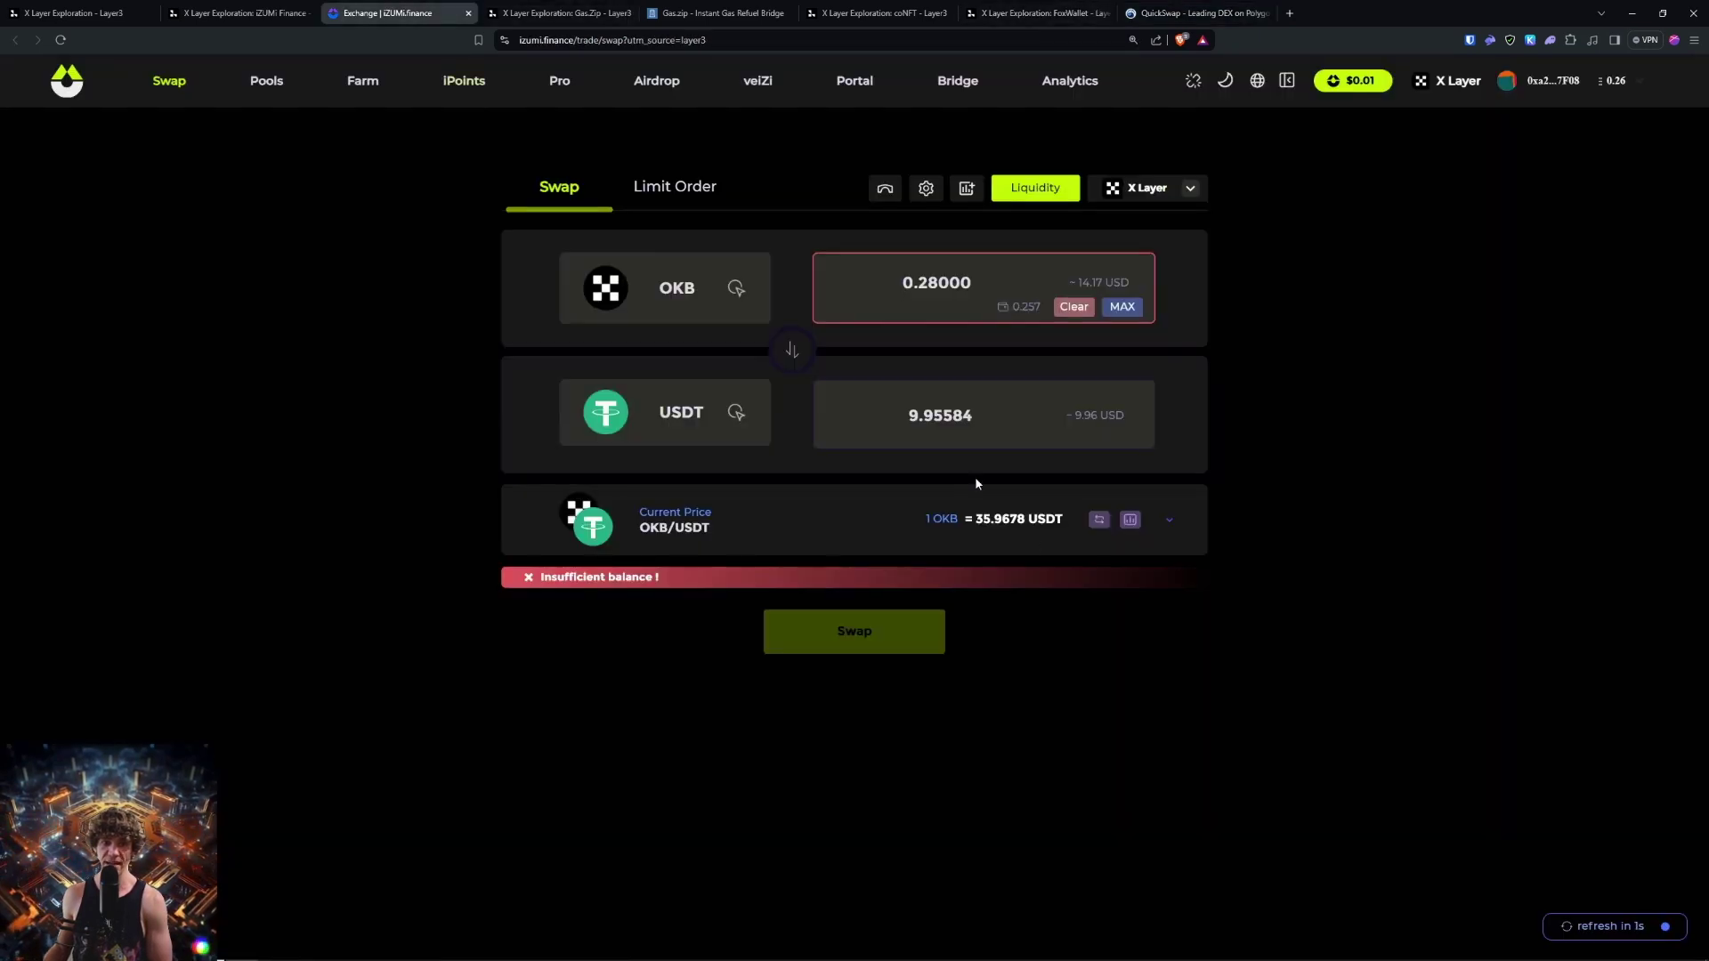
{"action": "left_click", "coordinate": [708, 289]}
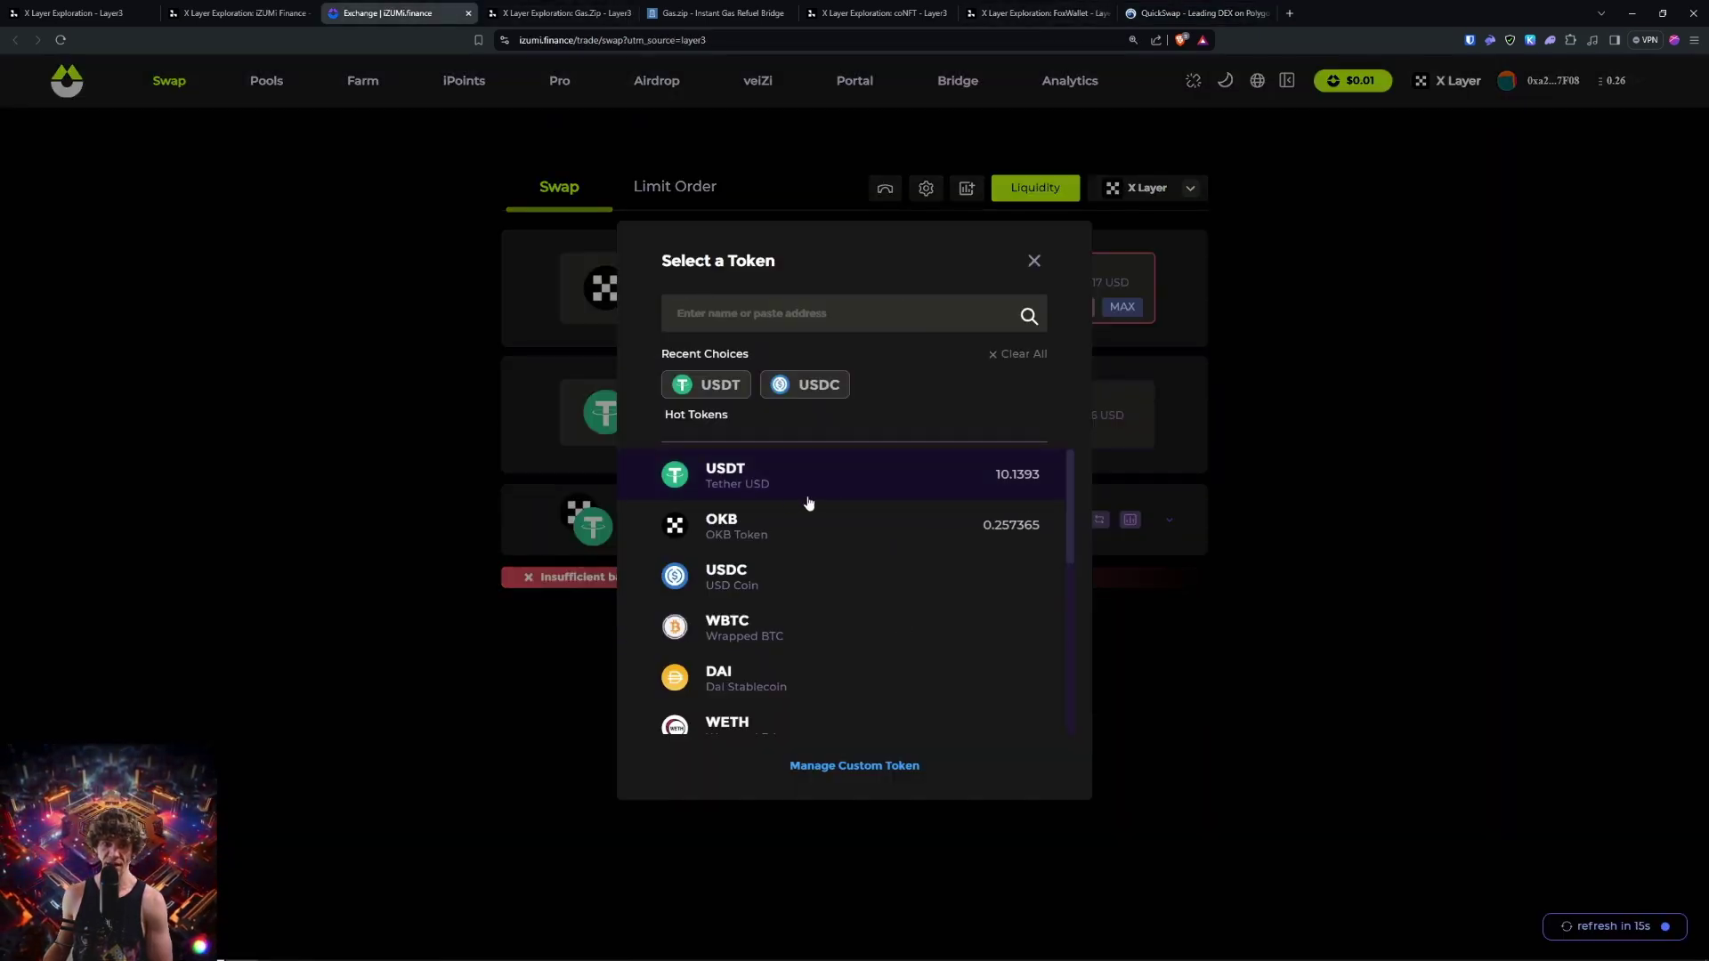
{"action": "left_click", "coordinate": [824, 591]}
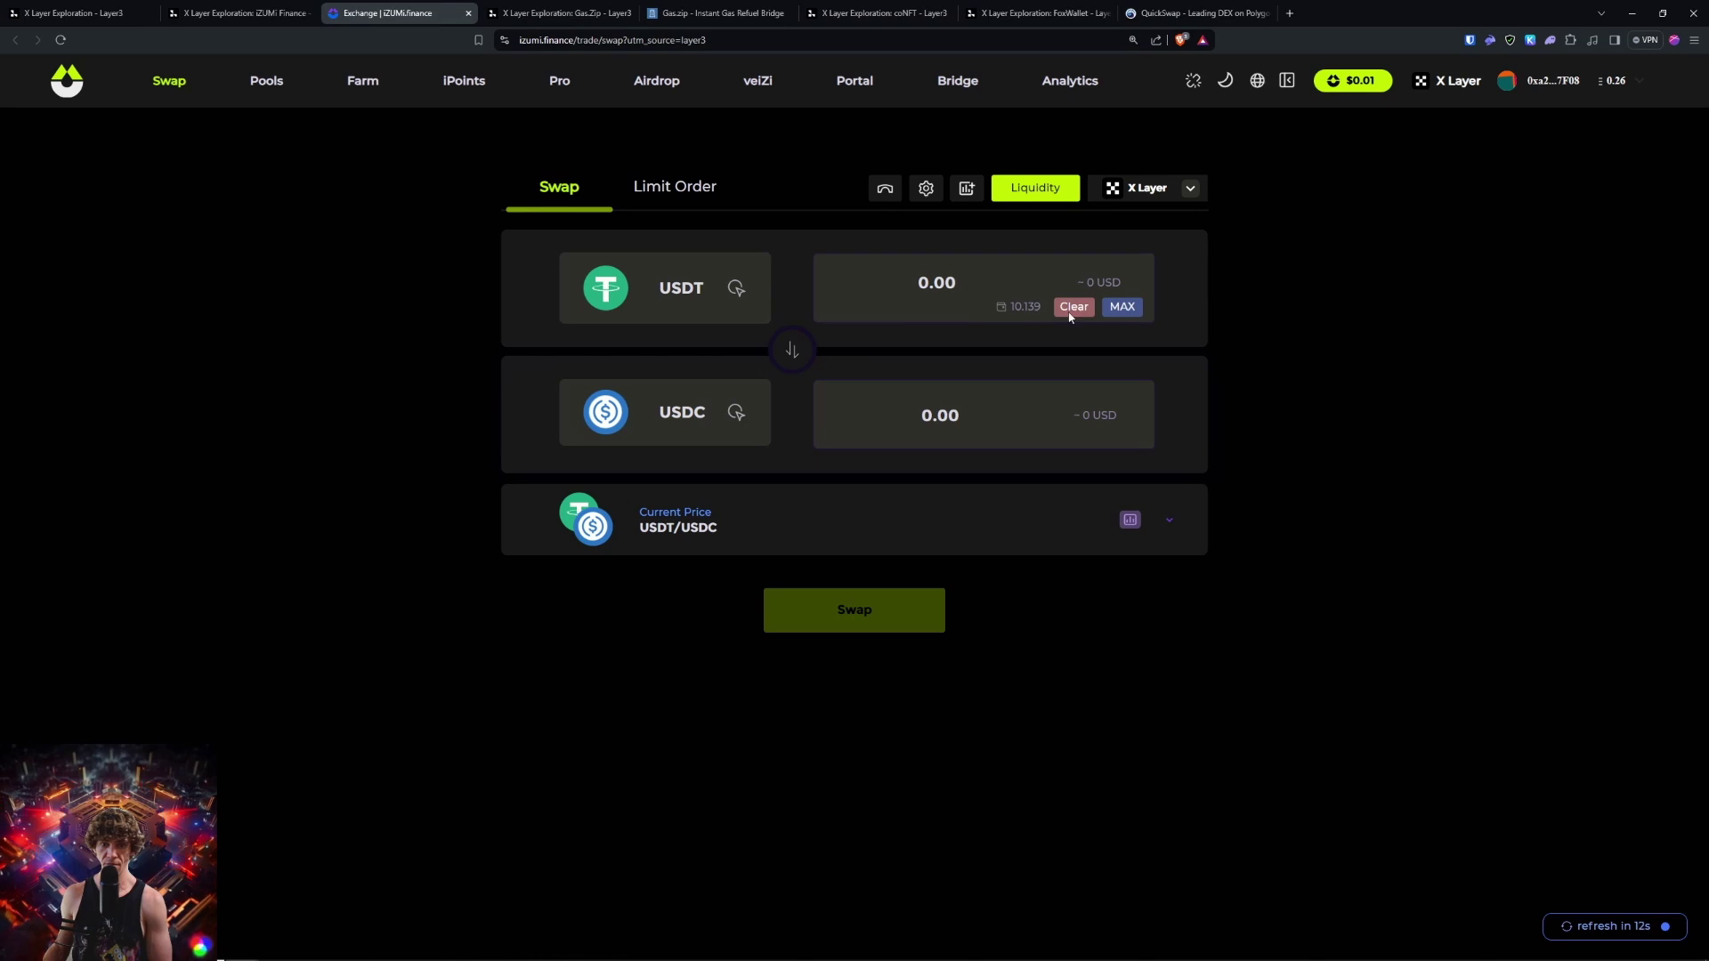
{"action": "left_click", "coordinate": [1121, 306]}
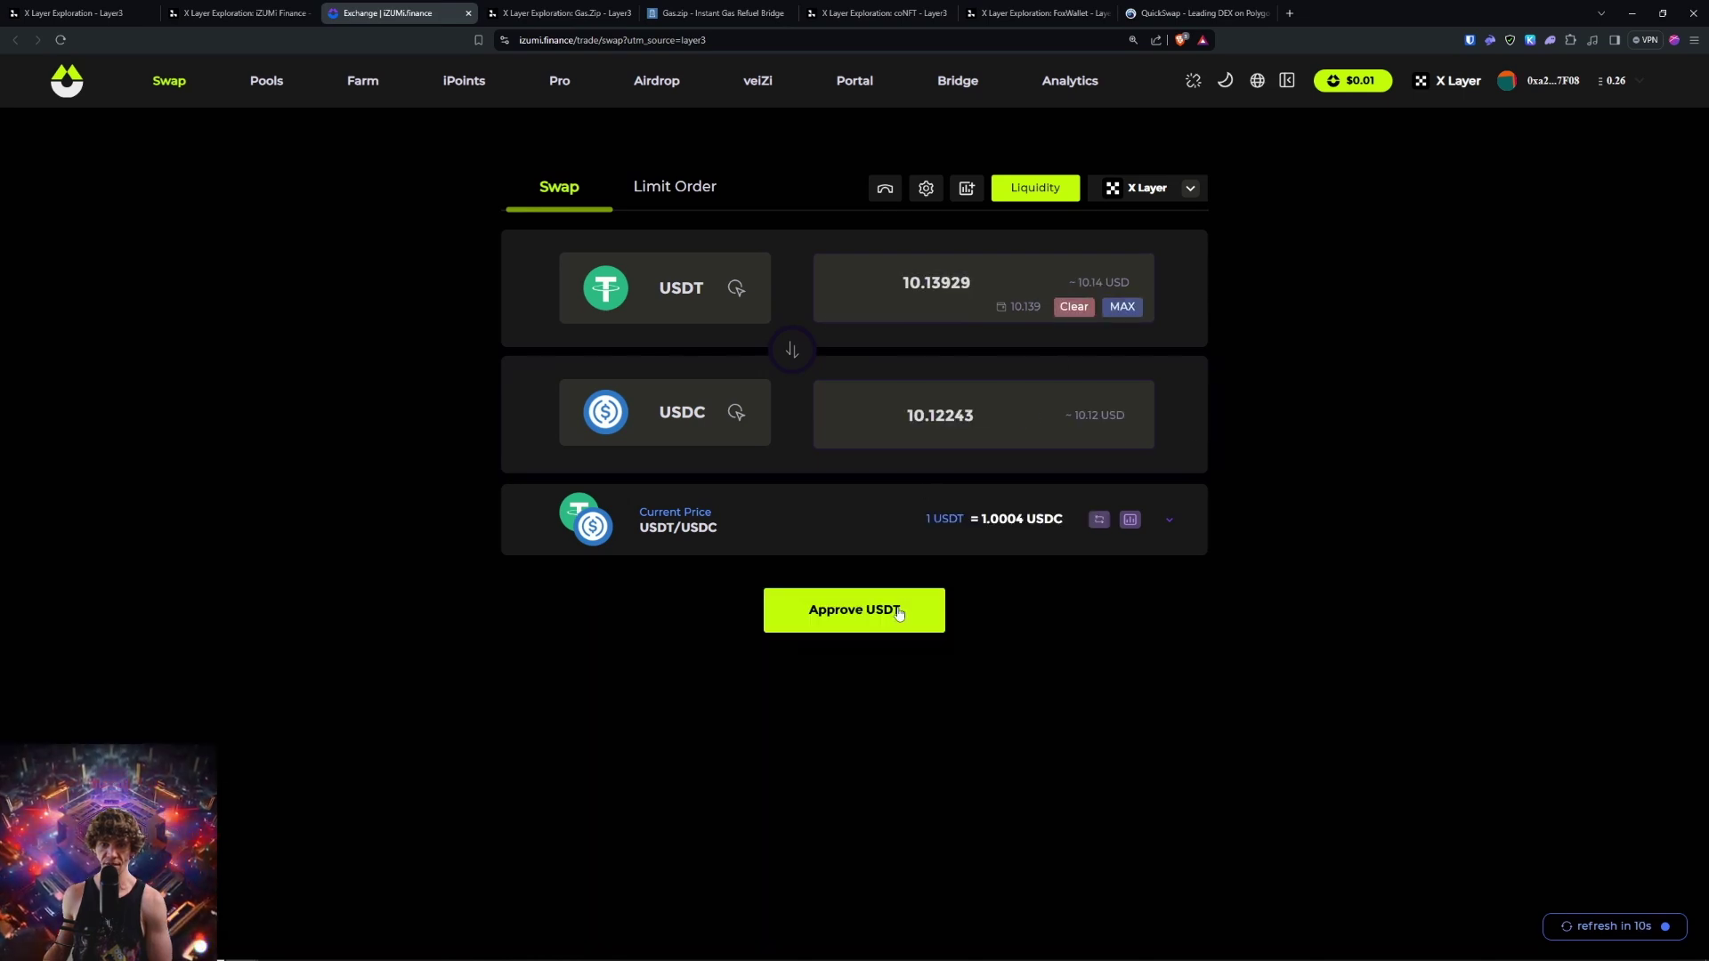
Approve USDT spending on iZUMi and sign the token approval in Rabby Wallet
{"action": "left_click", "coordinate": [890, 612]}
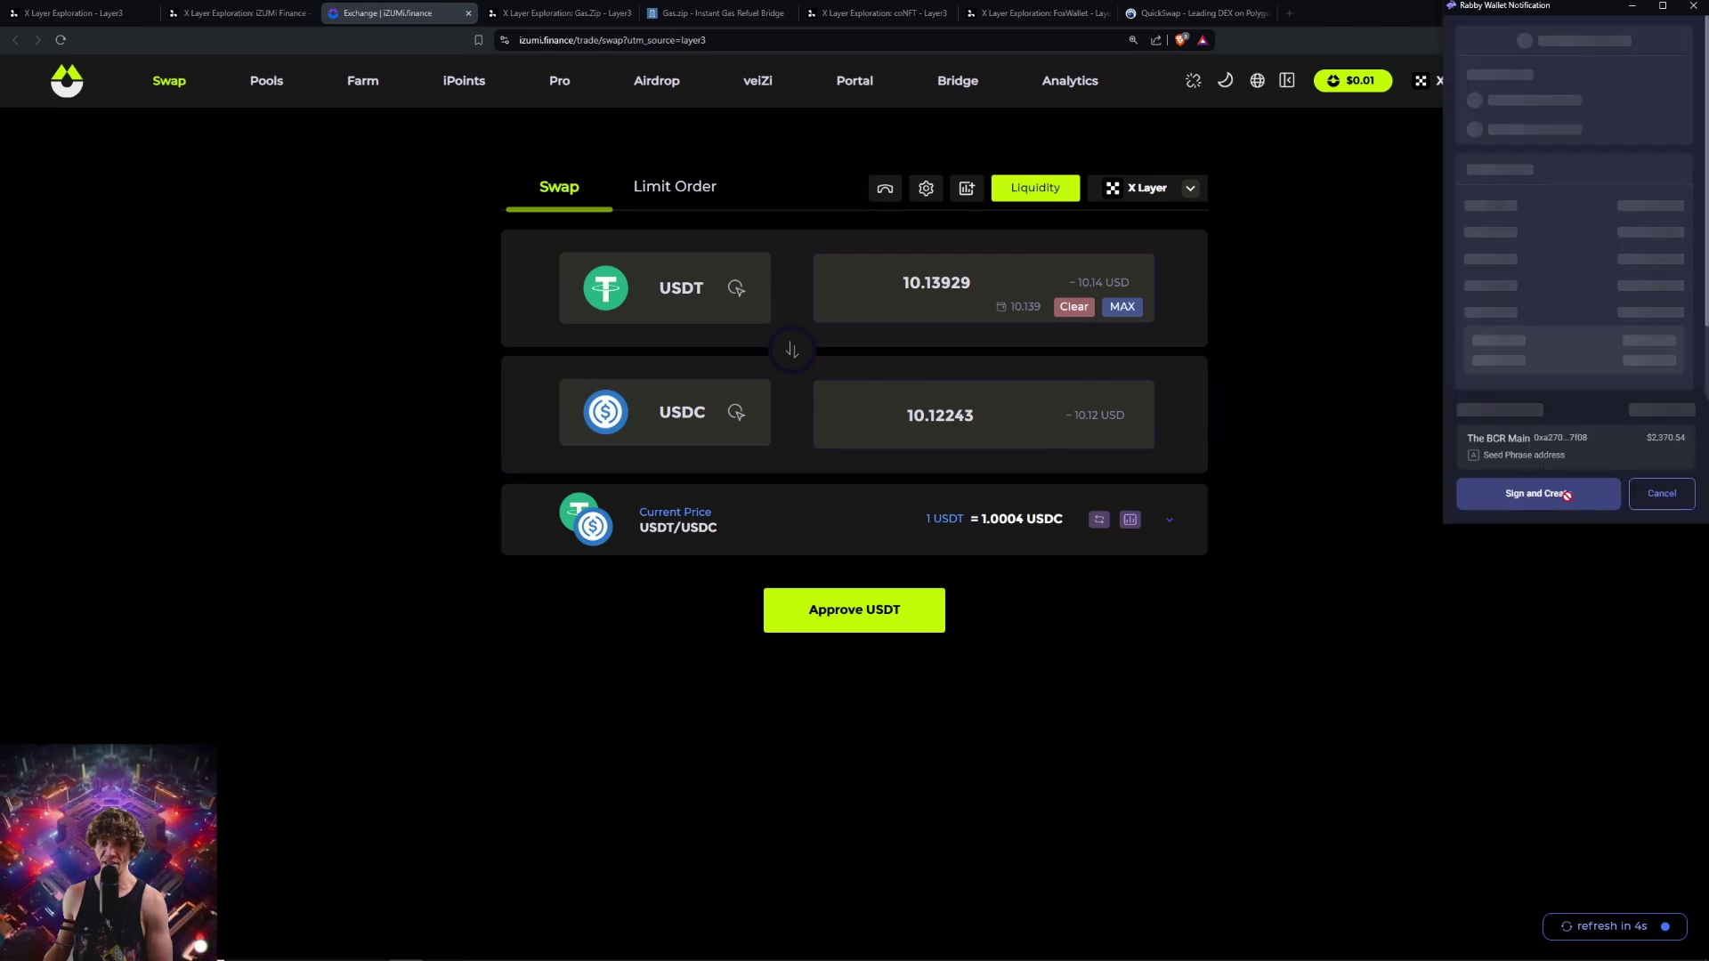
{"action": "left_click", "coordinate": [1671, 501]}
{"action": "left_click", "coordinate": [1538, 468]}
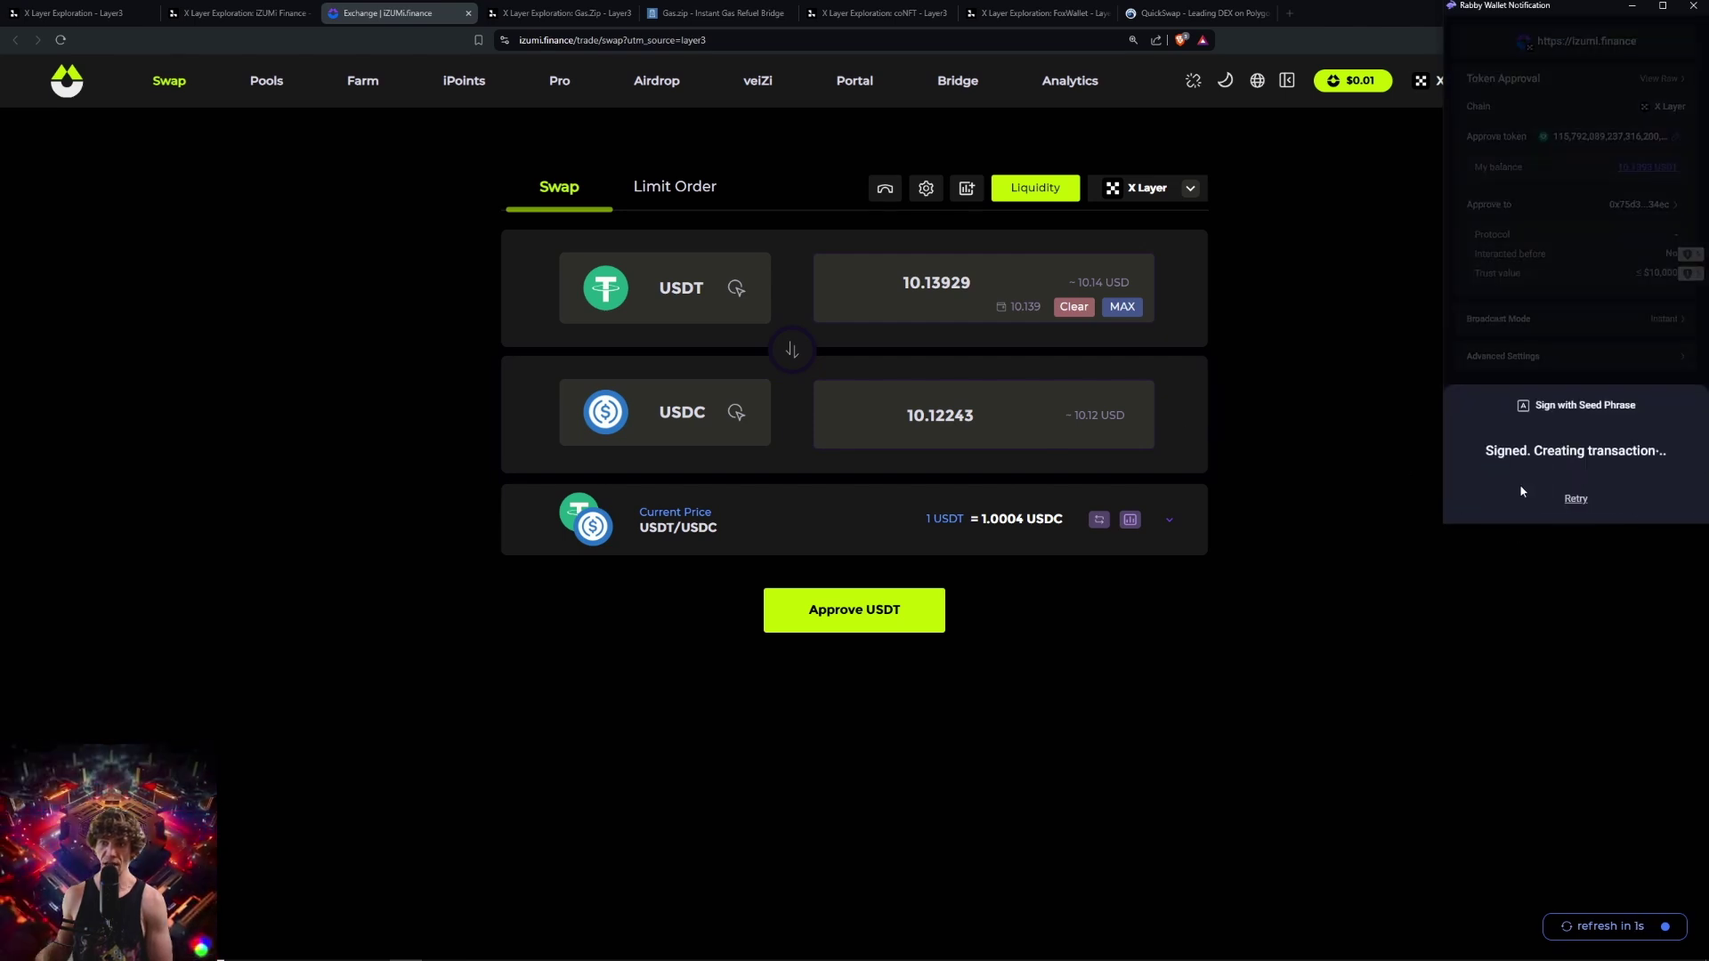
Check the Gas.Zip quest's progress and close the Gas.Zip refuel page
{"action": "key", "text": "ctrl+Tab"}
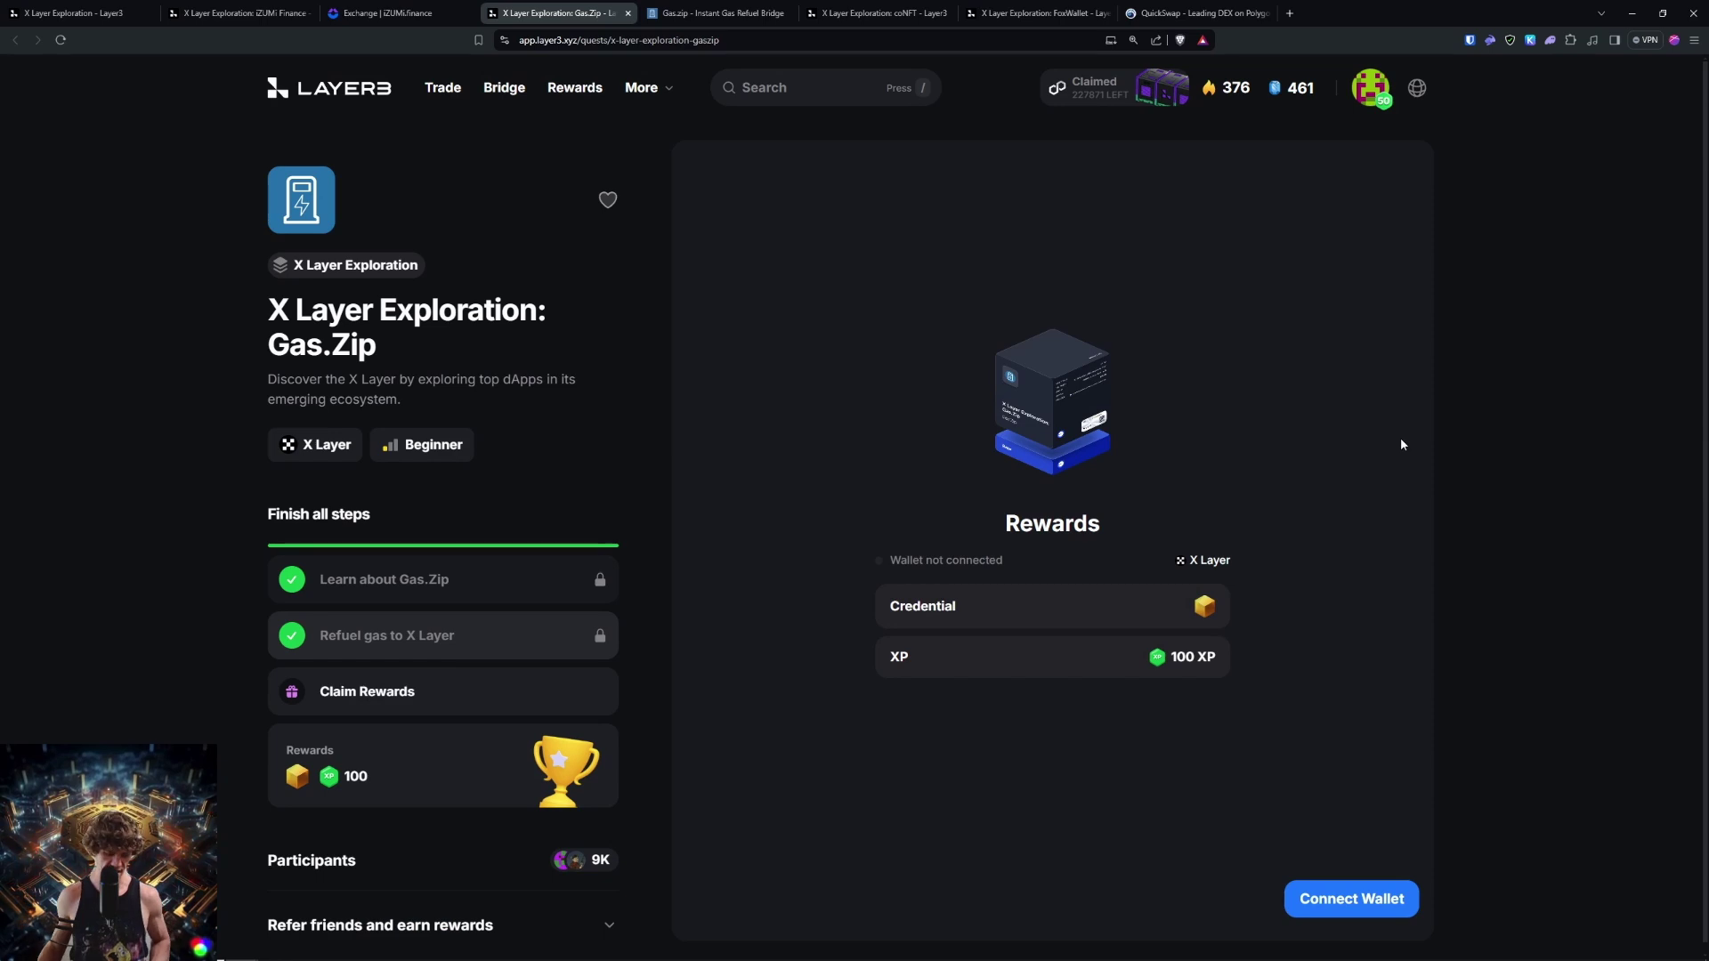
{"action": "left_click", "coordinate": [766, 13]}
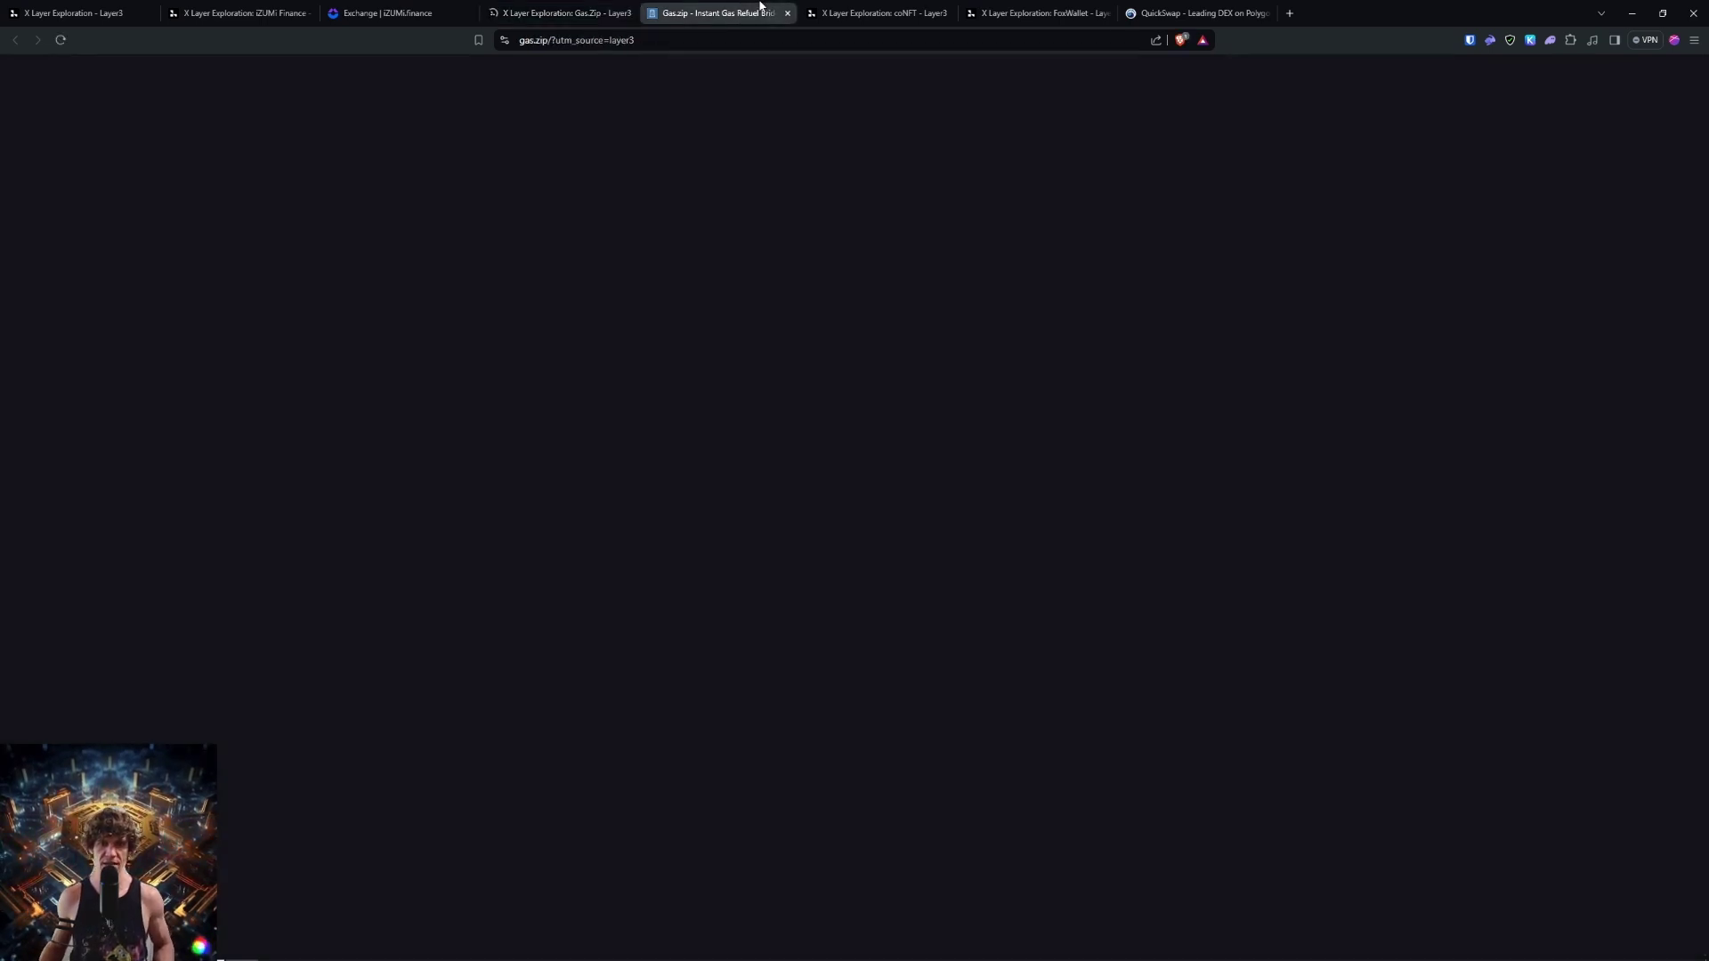
{"action": "left_click", "coordinate": [785, 13]}
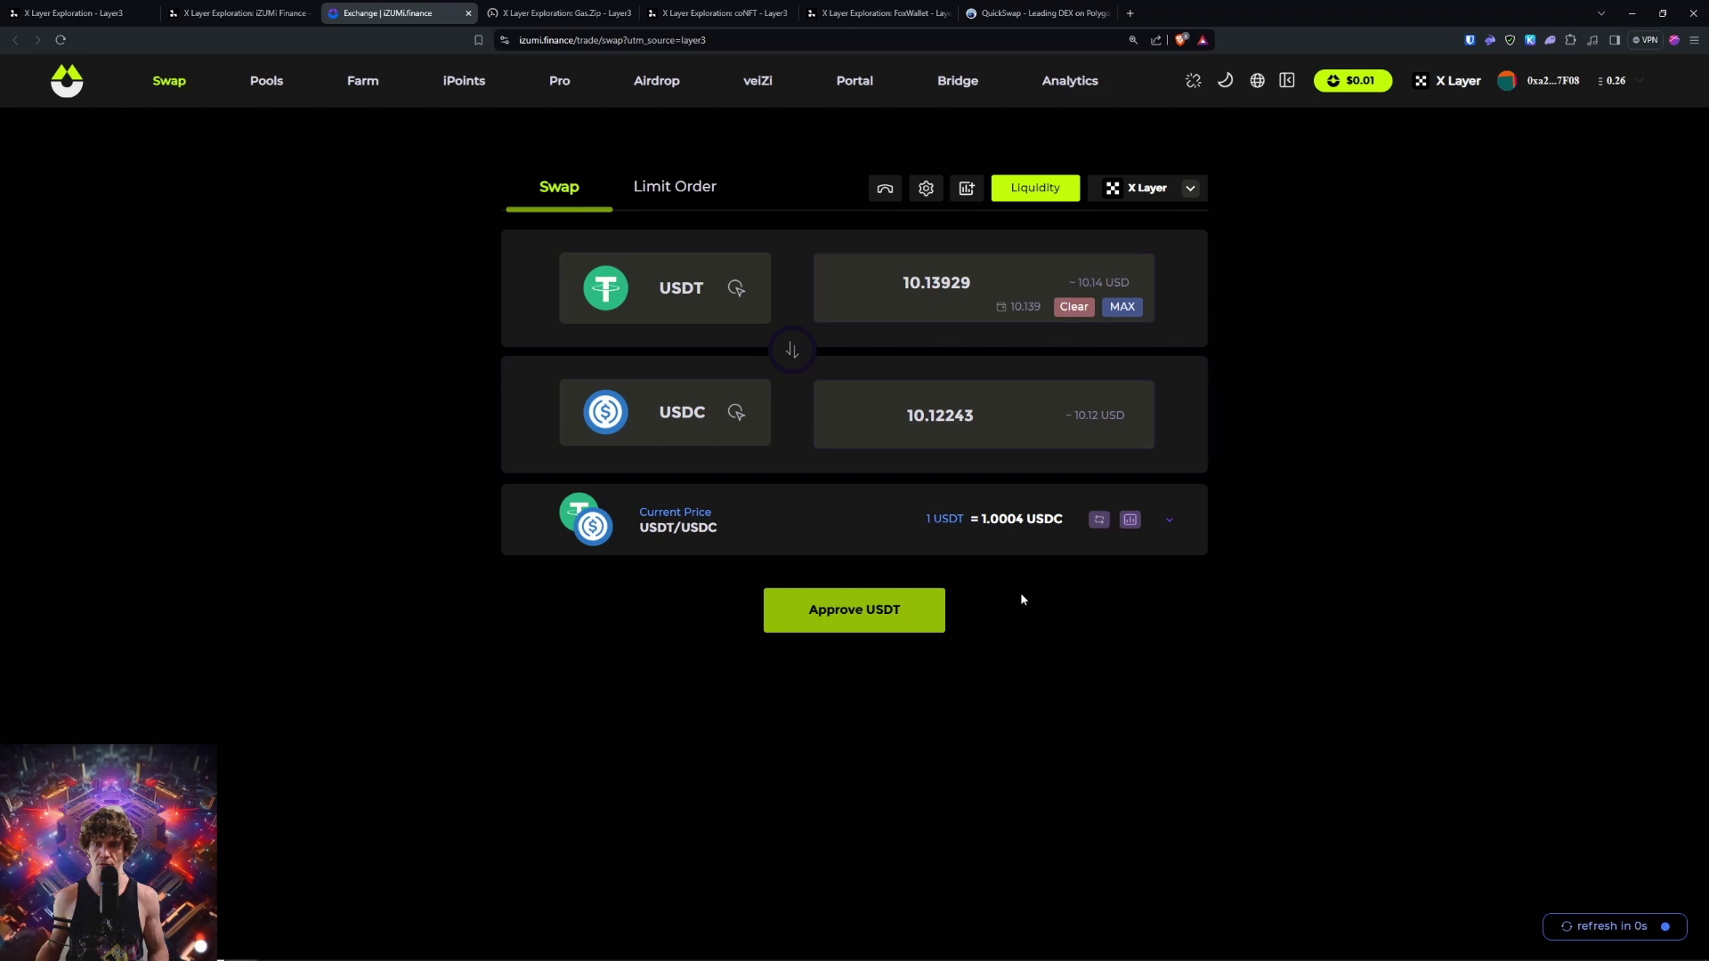
Swap 10.13929 USDT for USDC on iZUMi, sign the transaction in Rabby Wallet, and dismiss the swap notice
{"action": "left_click", "coordinate": [556, 14]}
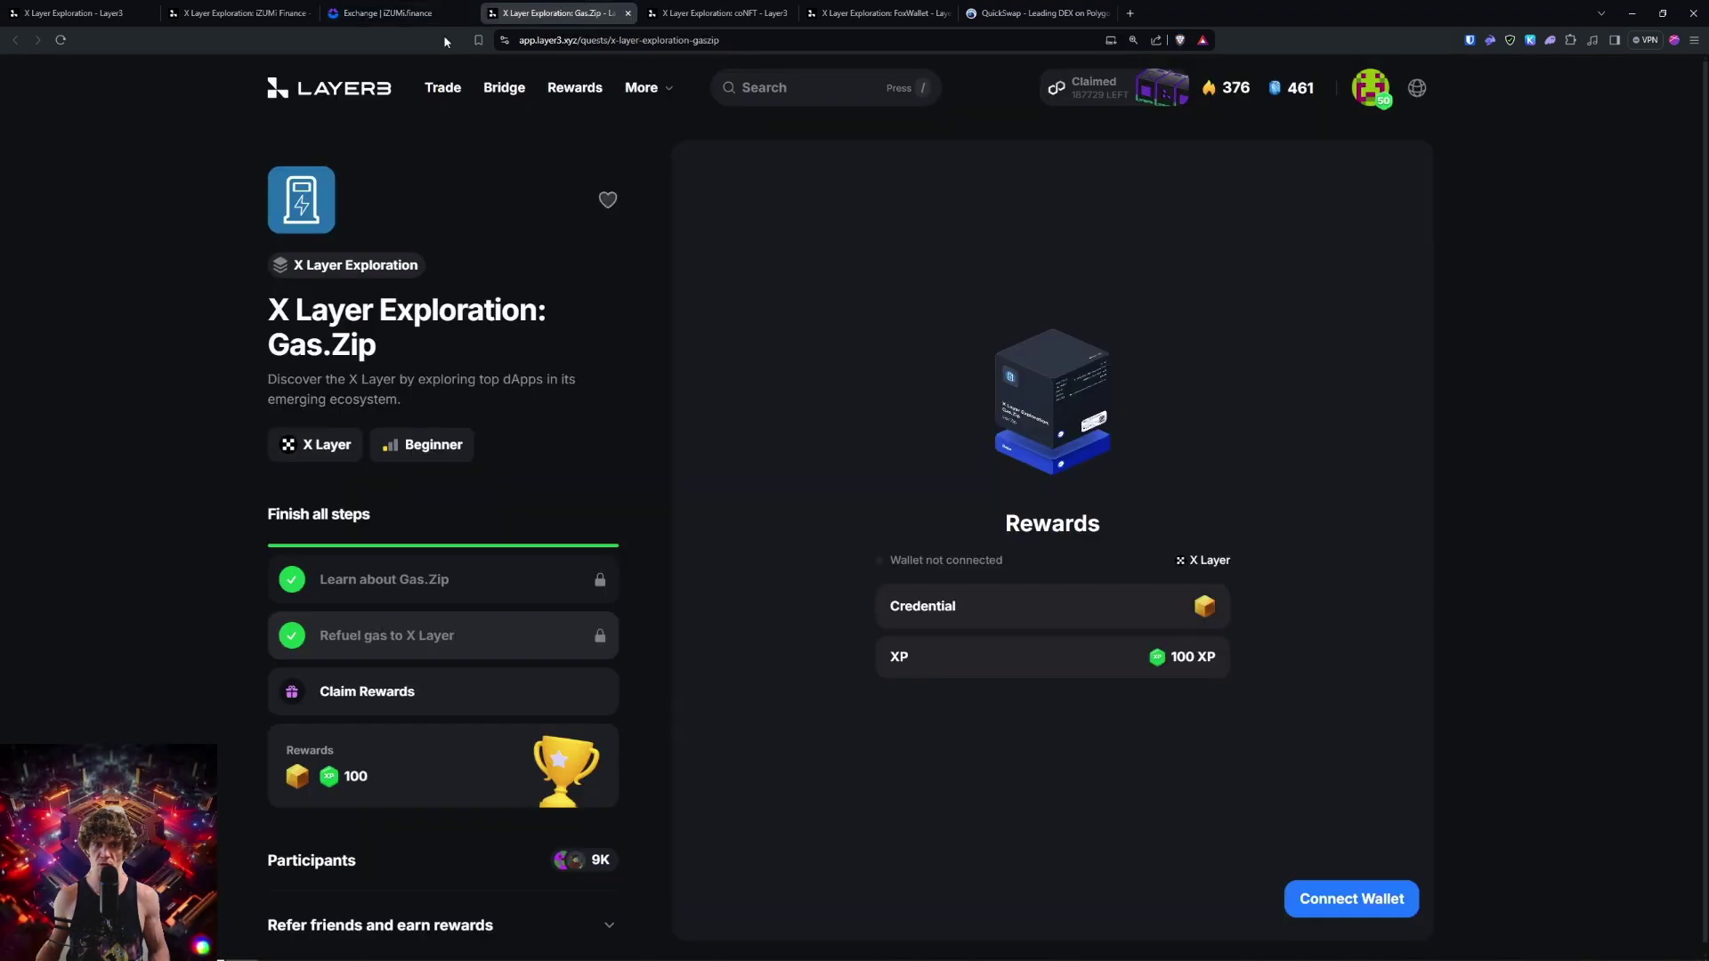
{"action": "left_click", "coordinate": [424, 15]}
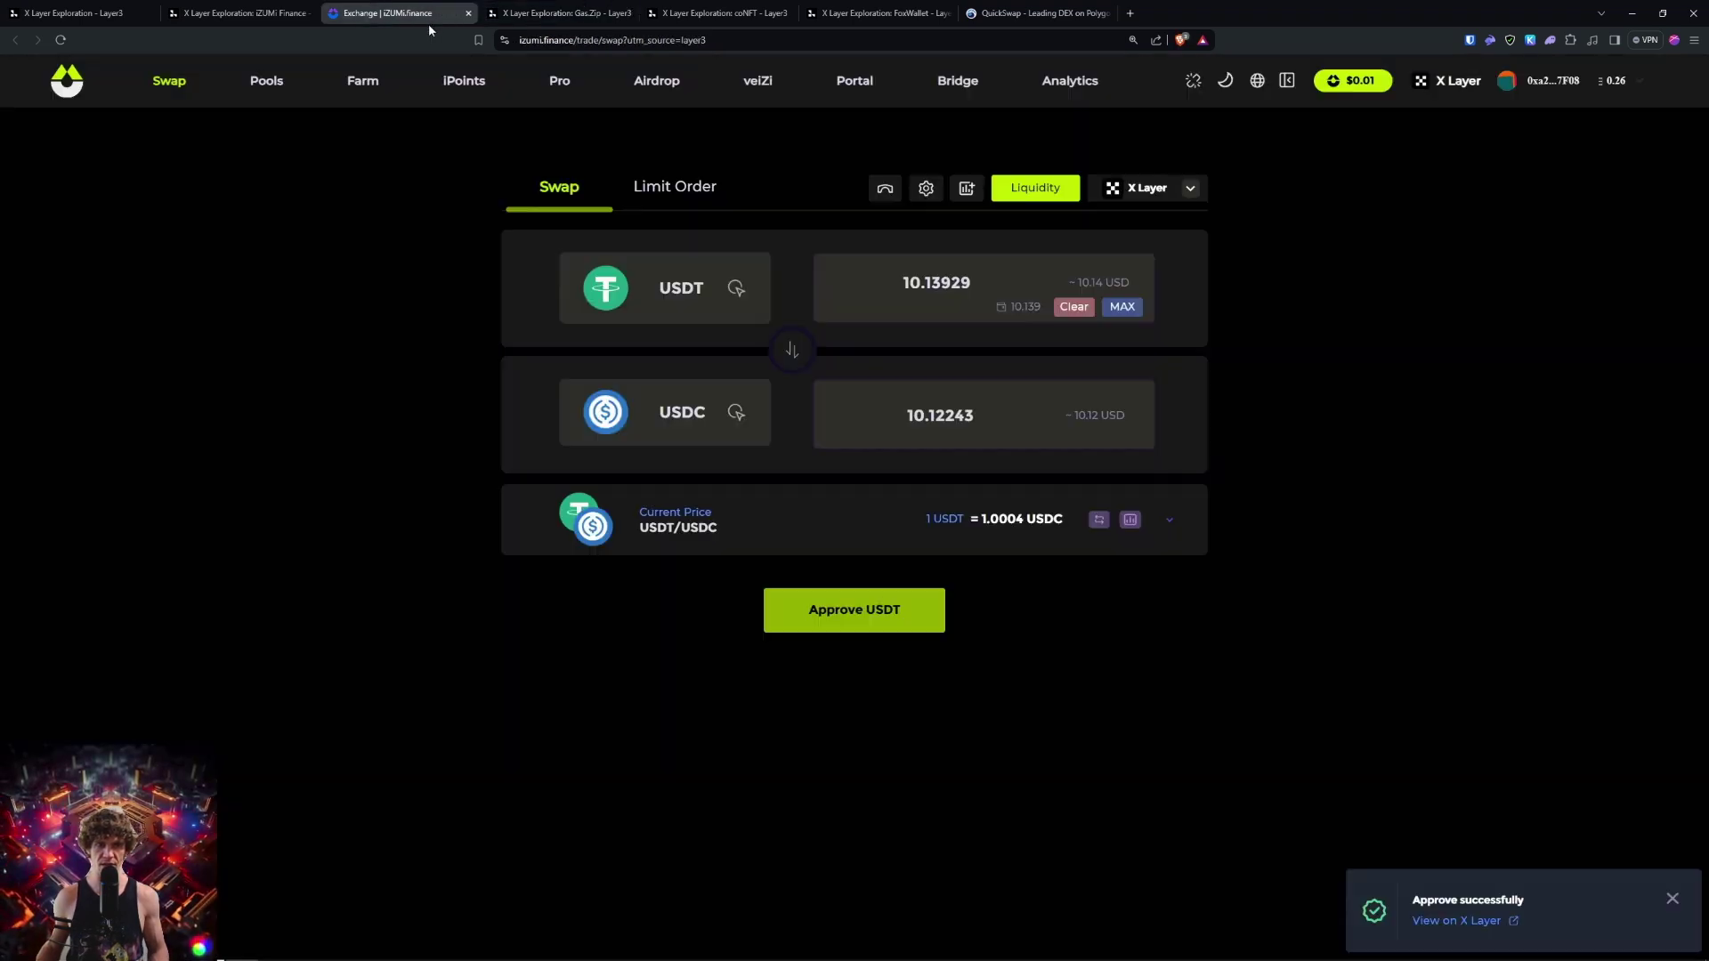
{"action": "left_click", "coordinate": [850, 759]}
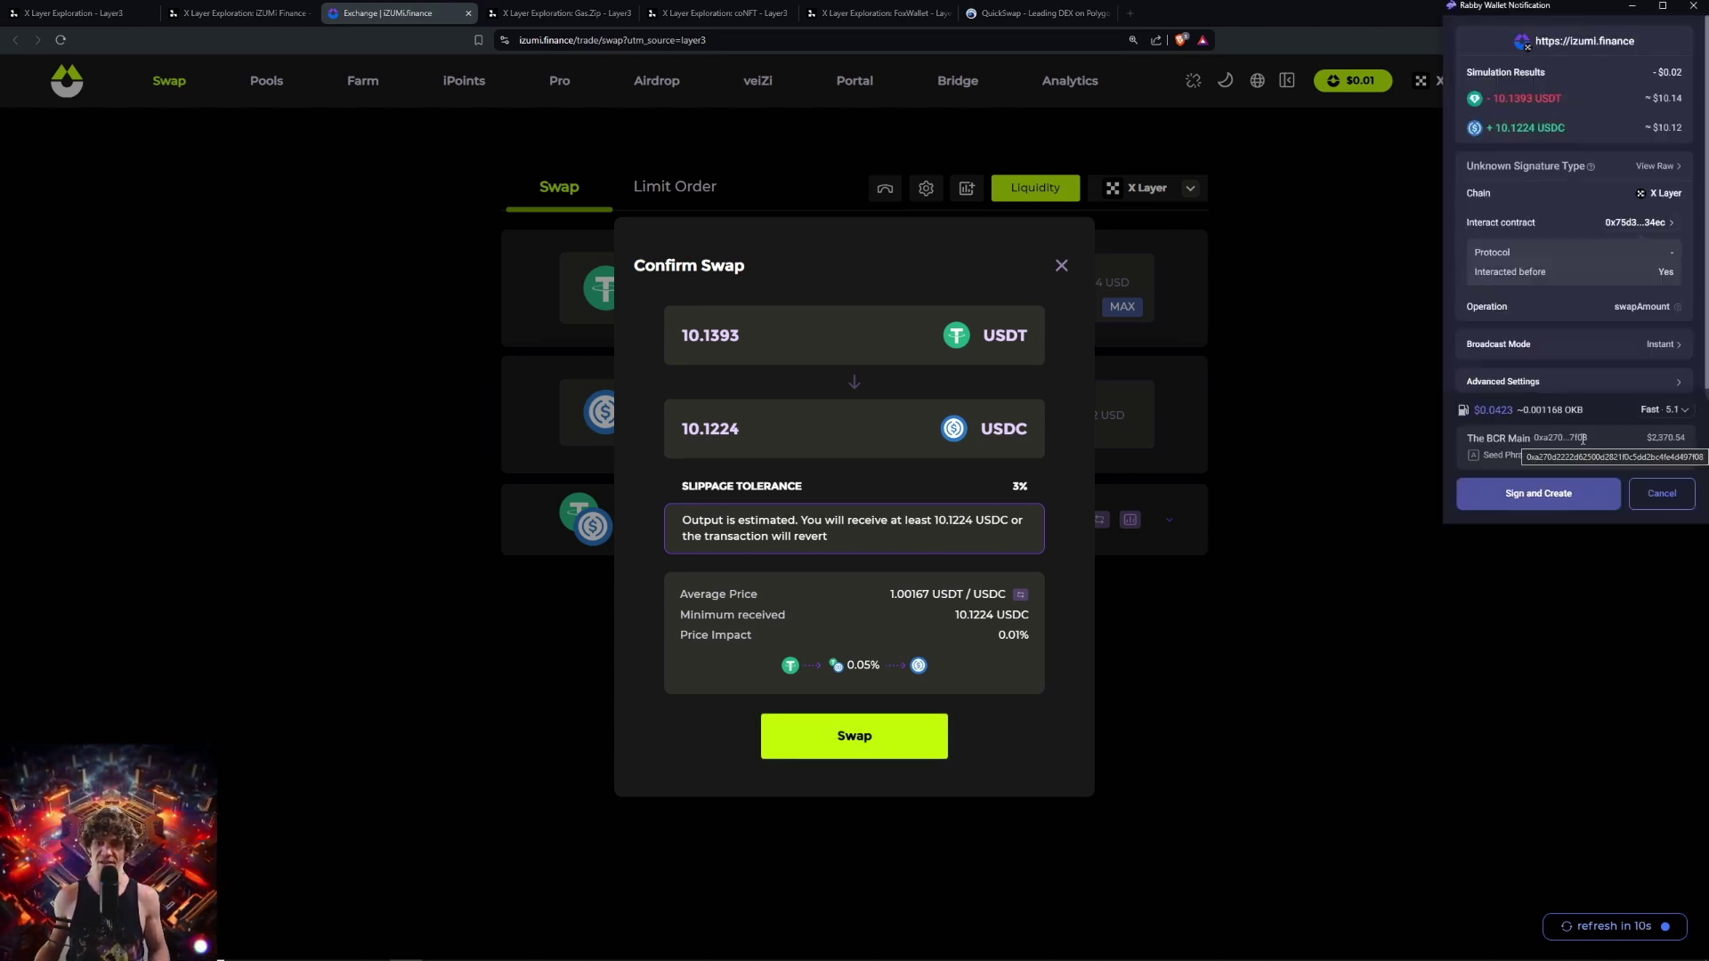
{"action": "left_click", "coordinate": [1526, 500]}
{"action": "left_click", "coordinate": [1534, 498]}
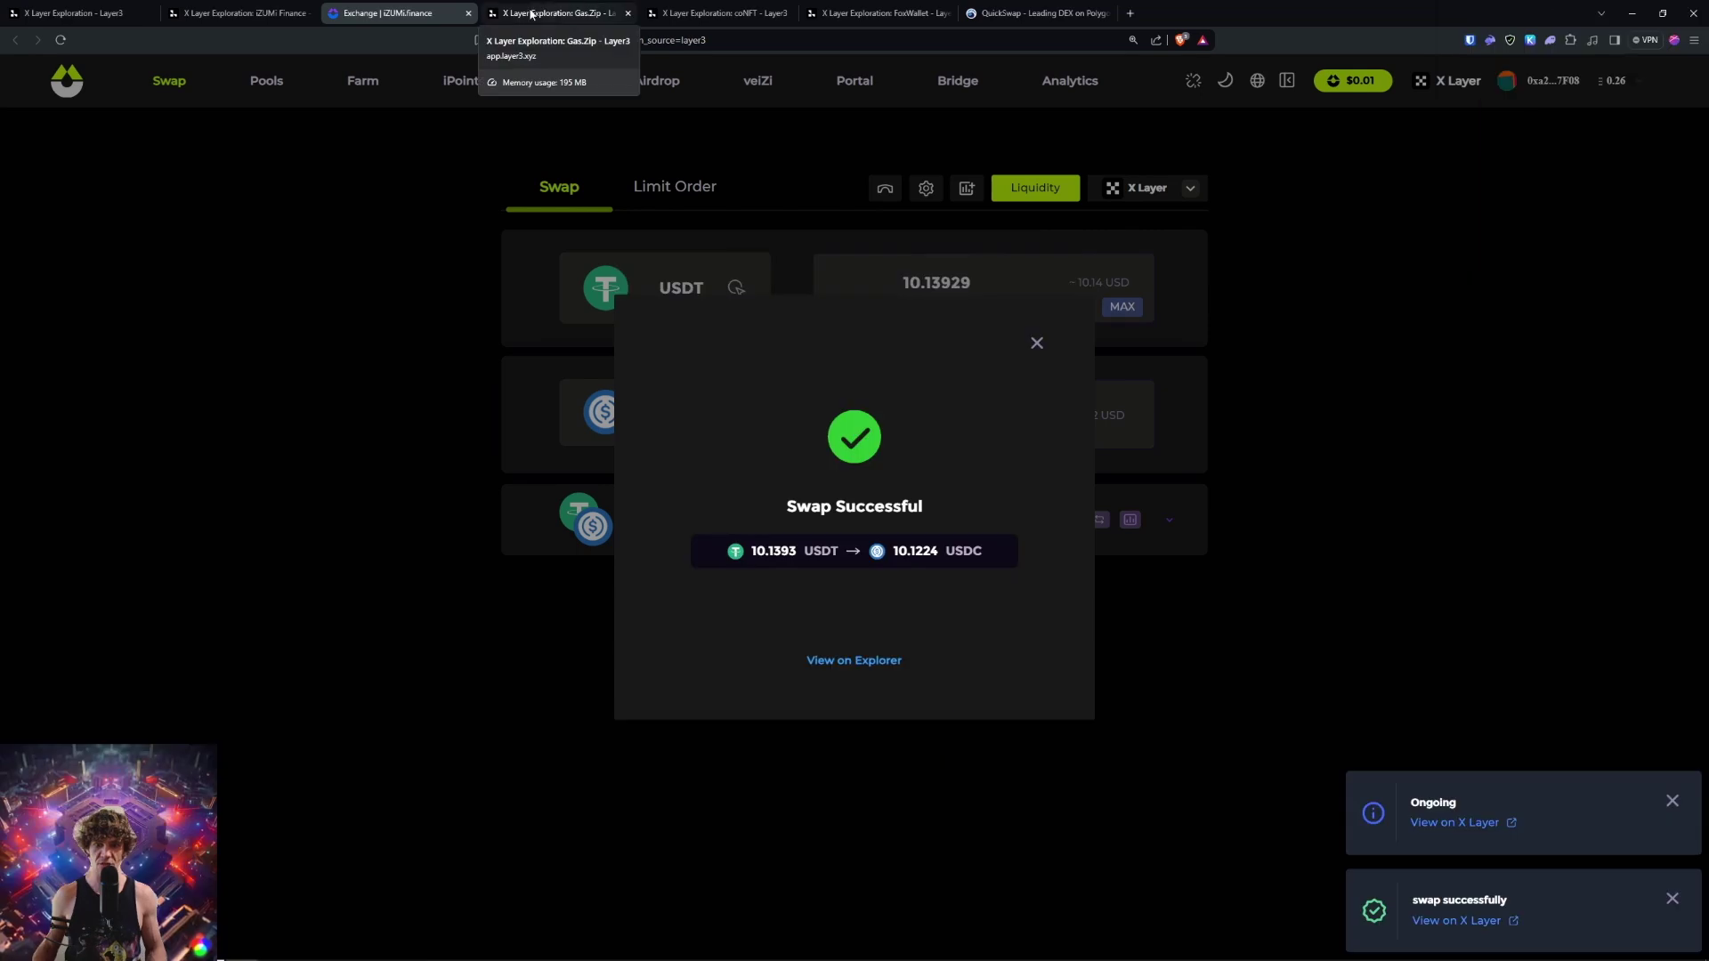
{"action": "left_click", "coordinate": [338, 93]}
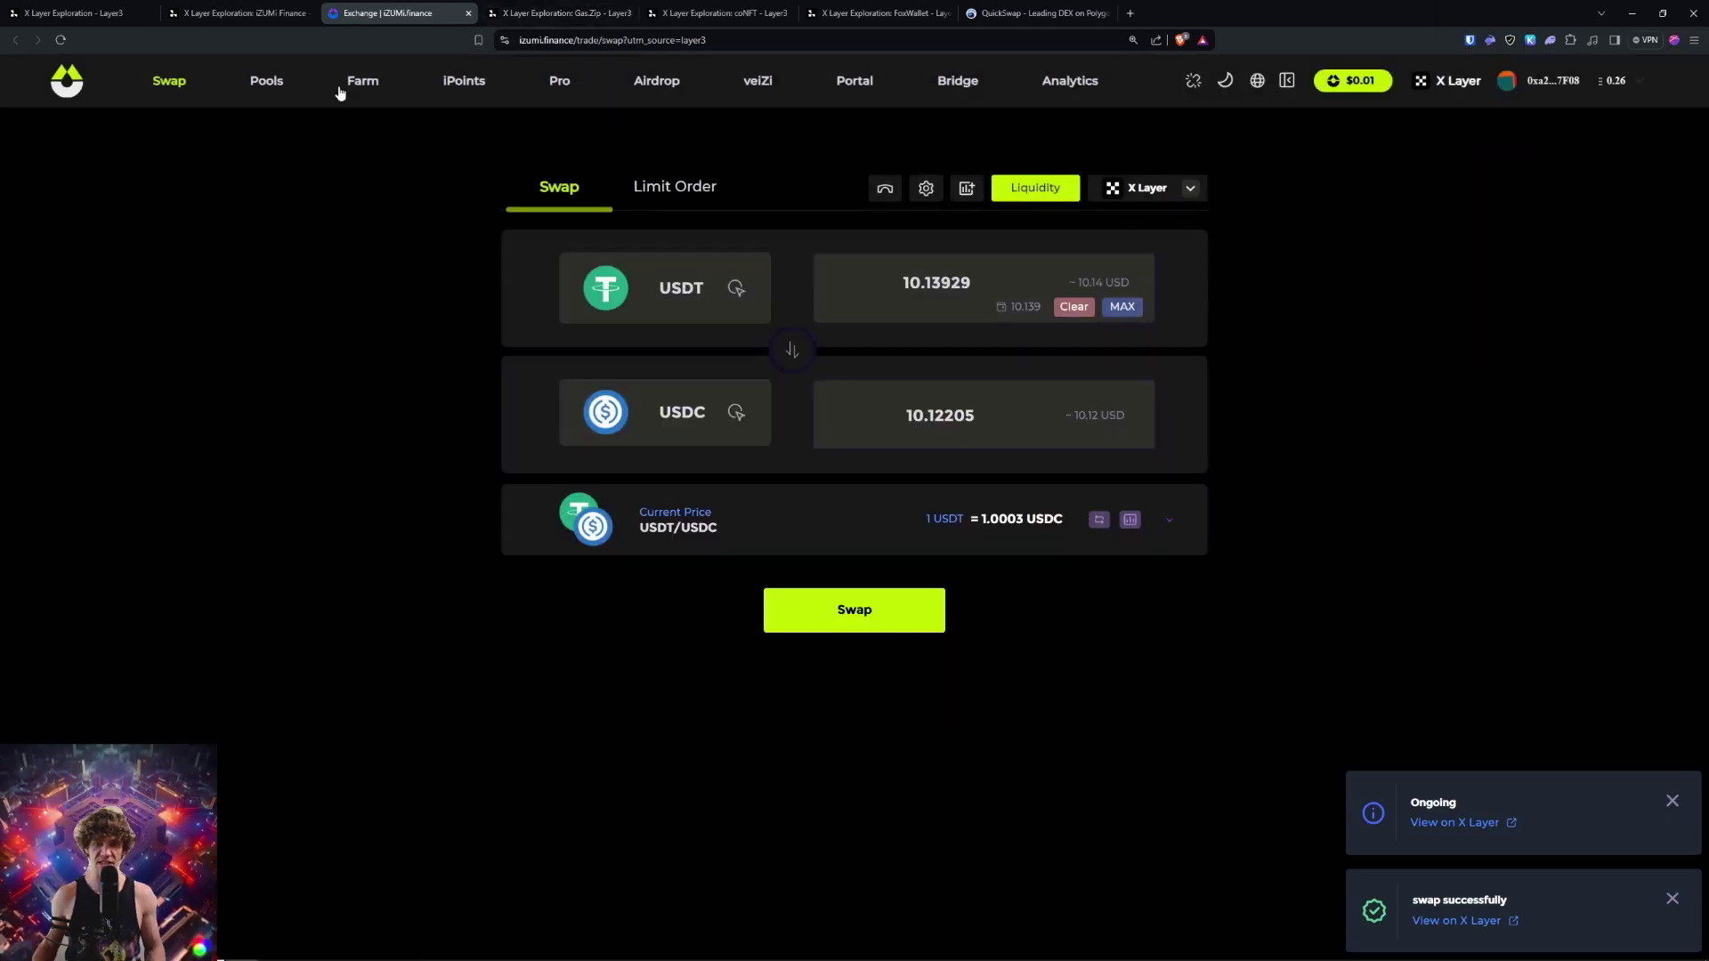
Open iZUMi's Telegram from the iZUMi Finance quest and close the iZUMi exchange page
{"action": "left_click", "coordinate": [241, 12]}
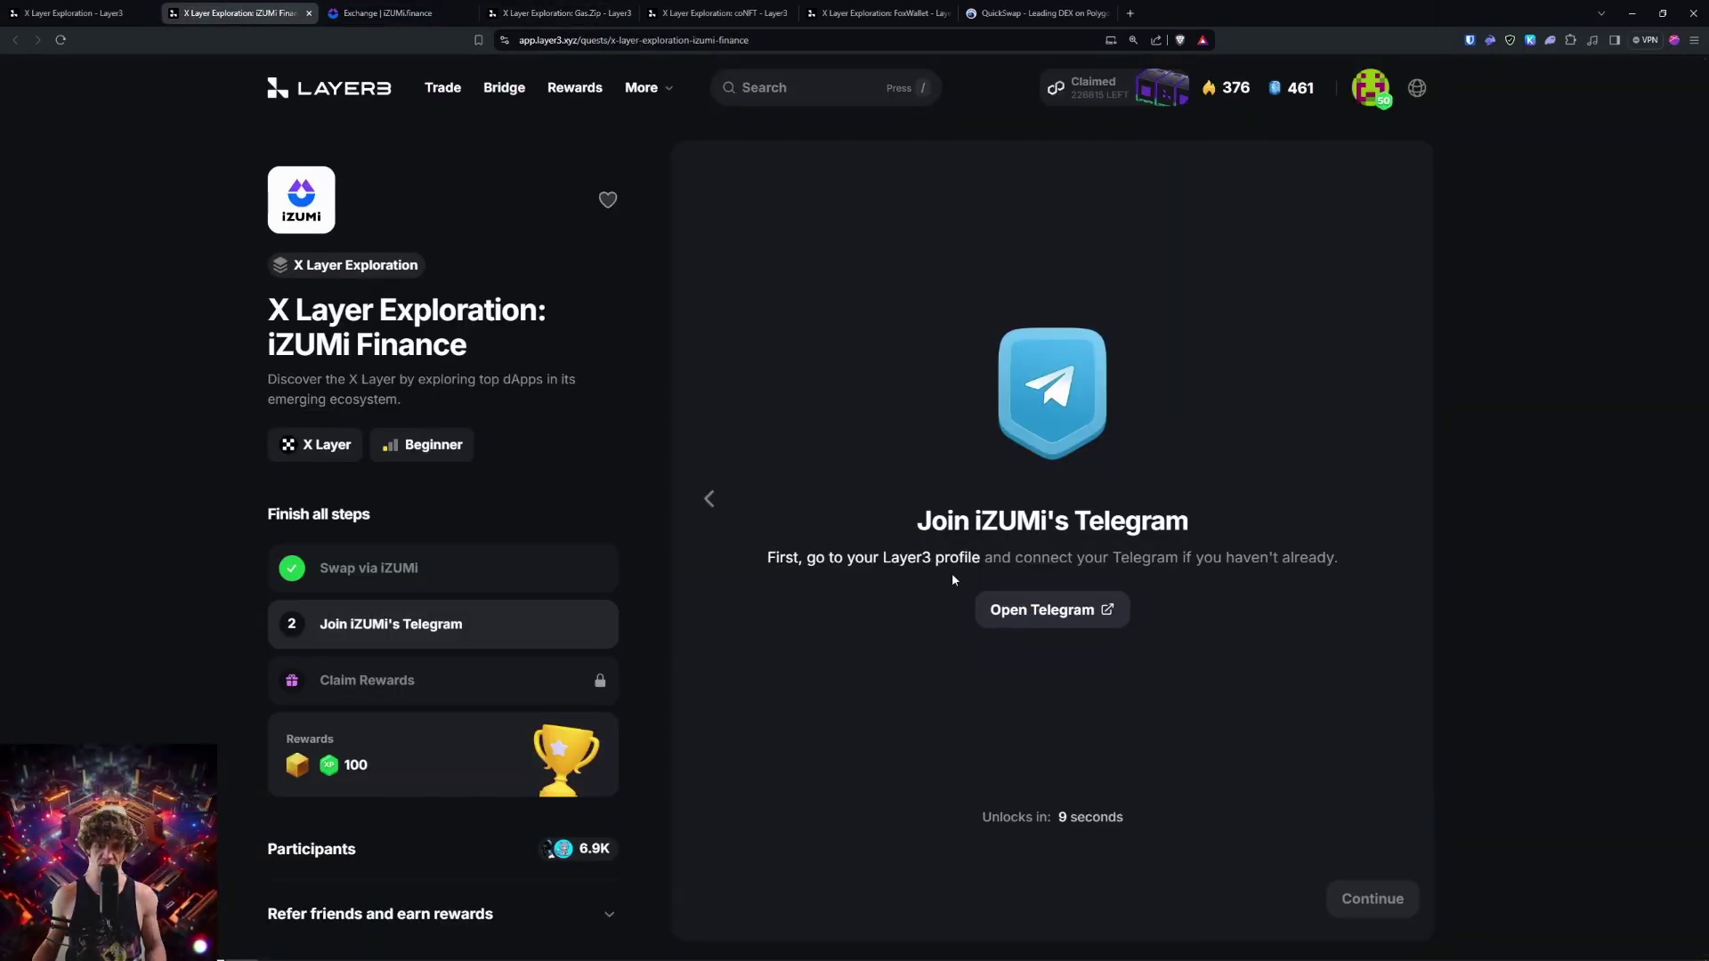
{"action": "left_click", "coordinate": [1061, 610]}
{"action": "left_click", "coordinate": [556, 7]}
{"action": "left_click", "coordinate": [628, 13]}
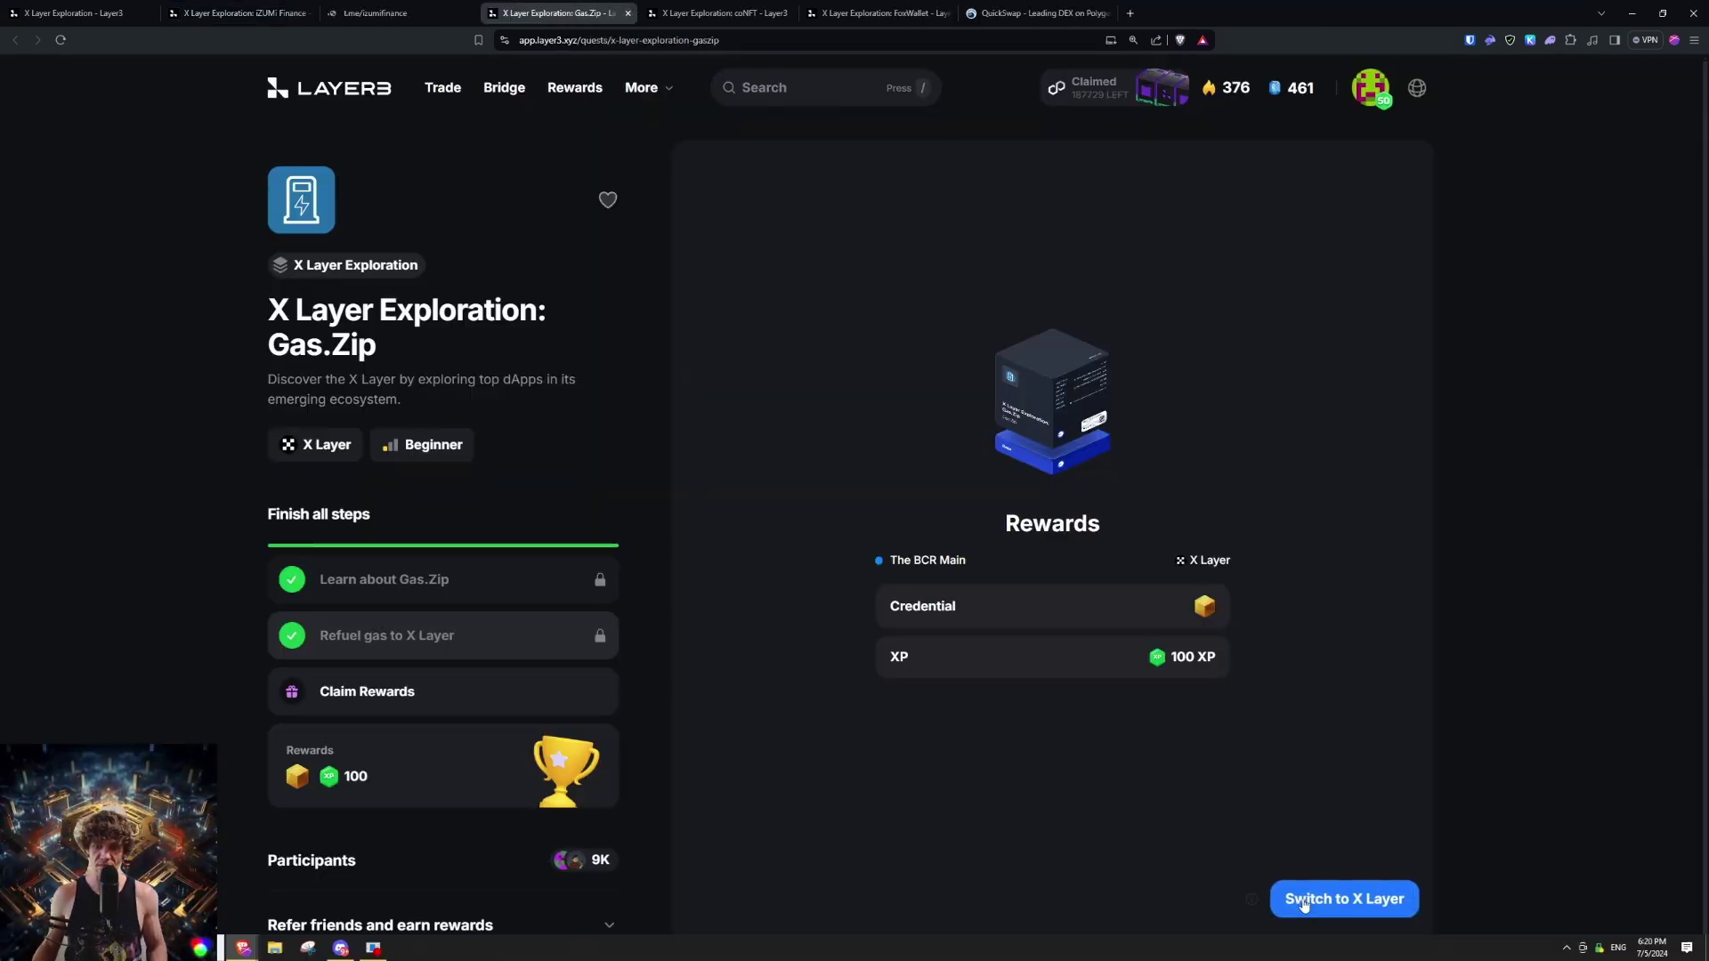
Claim the Gas.Zip and iZUMi Finance quest rewards on X Layer, signing each claim in Rabby Wallet
{"action": "left_click", "coordinate": [1398, 901]}
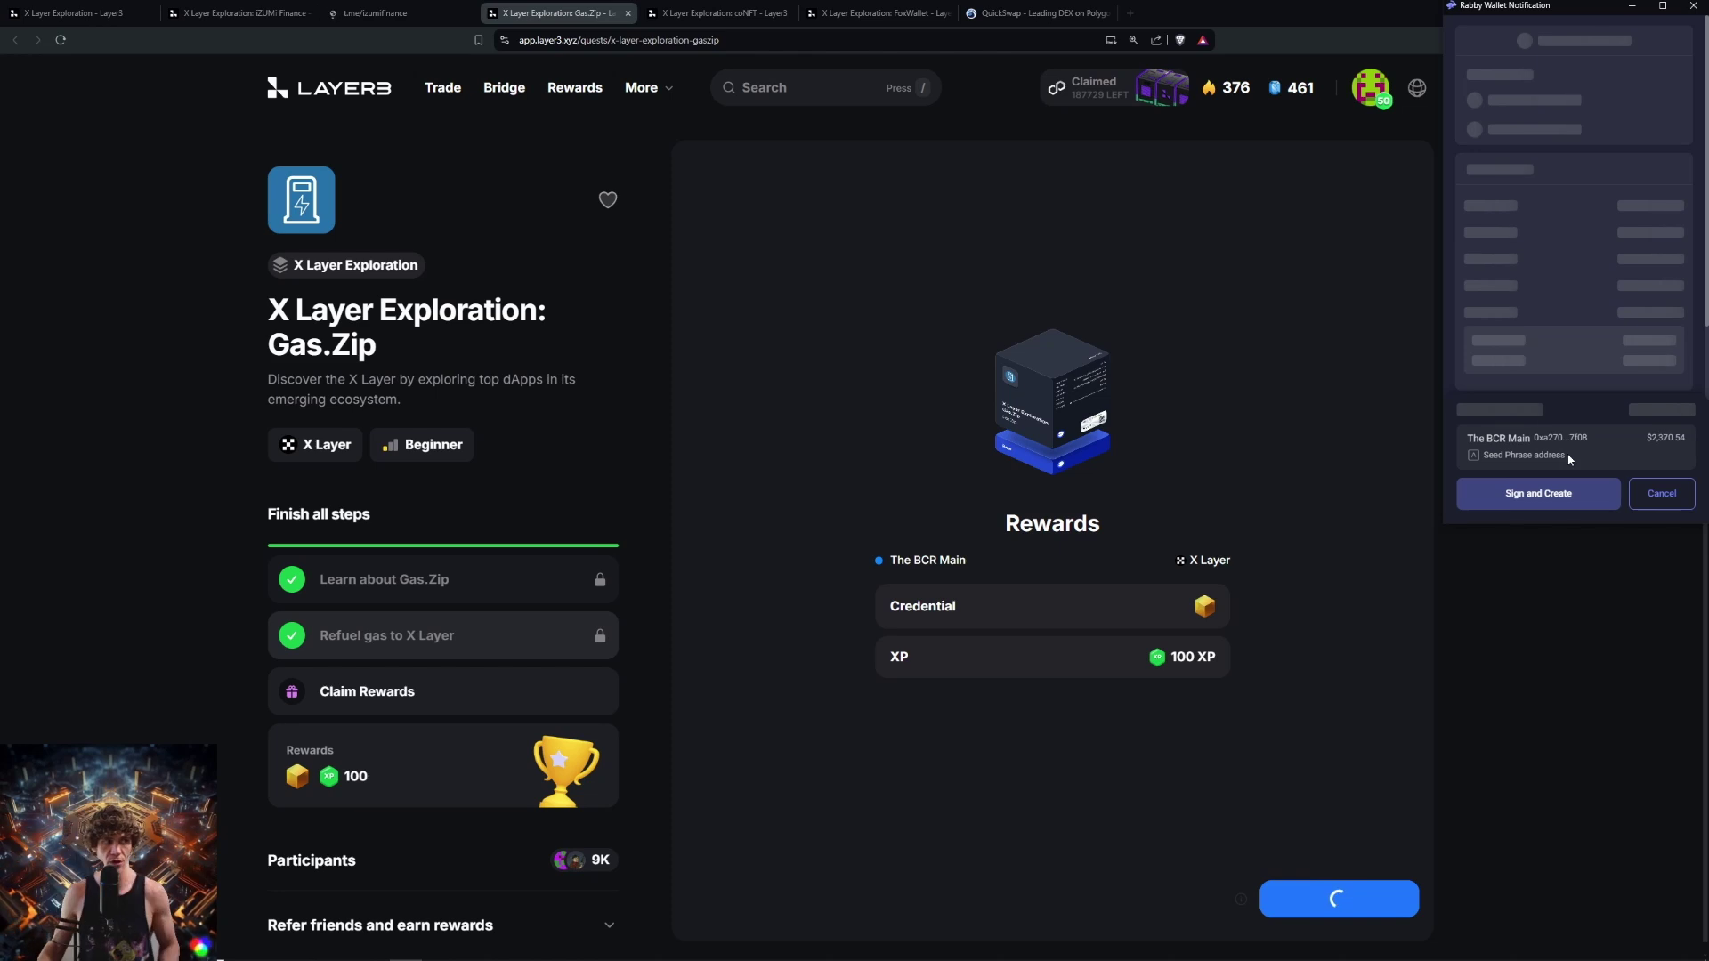
{"action": "left_click", "coordinate": [238, 13]}
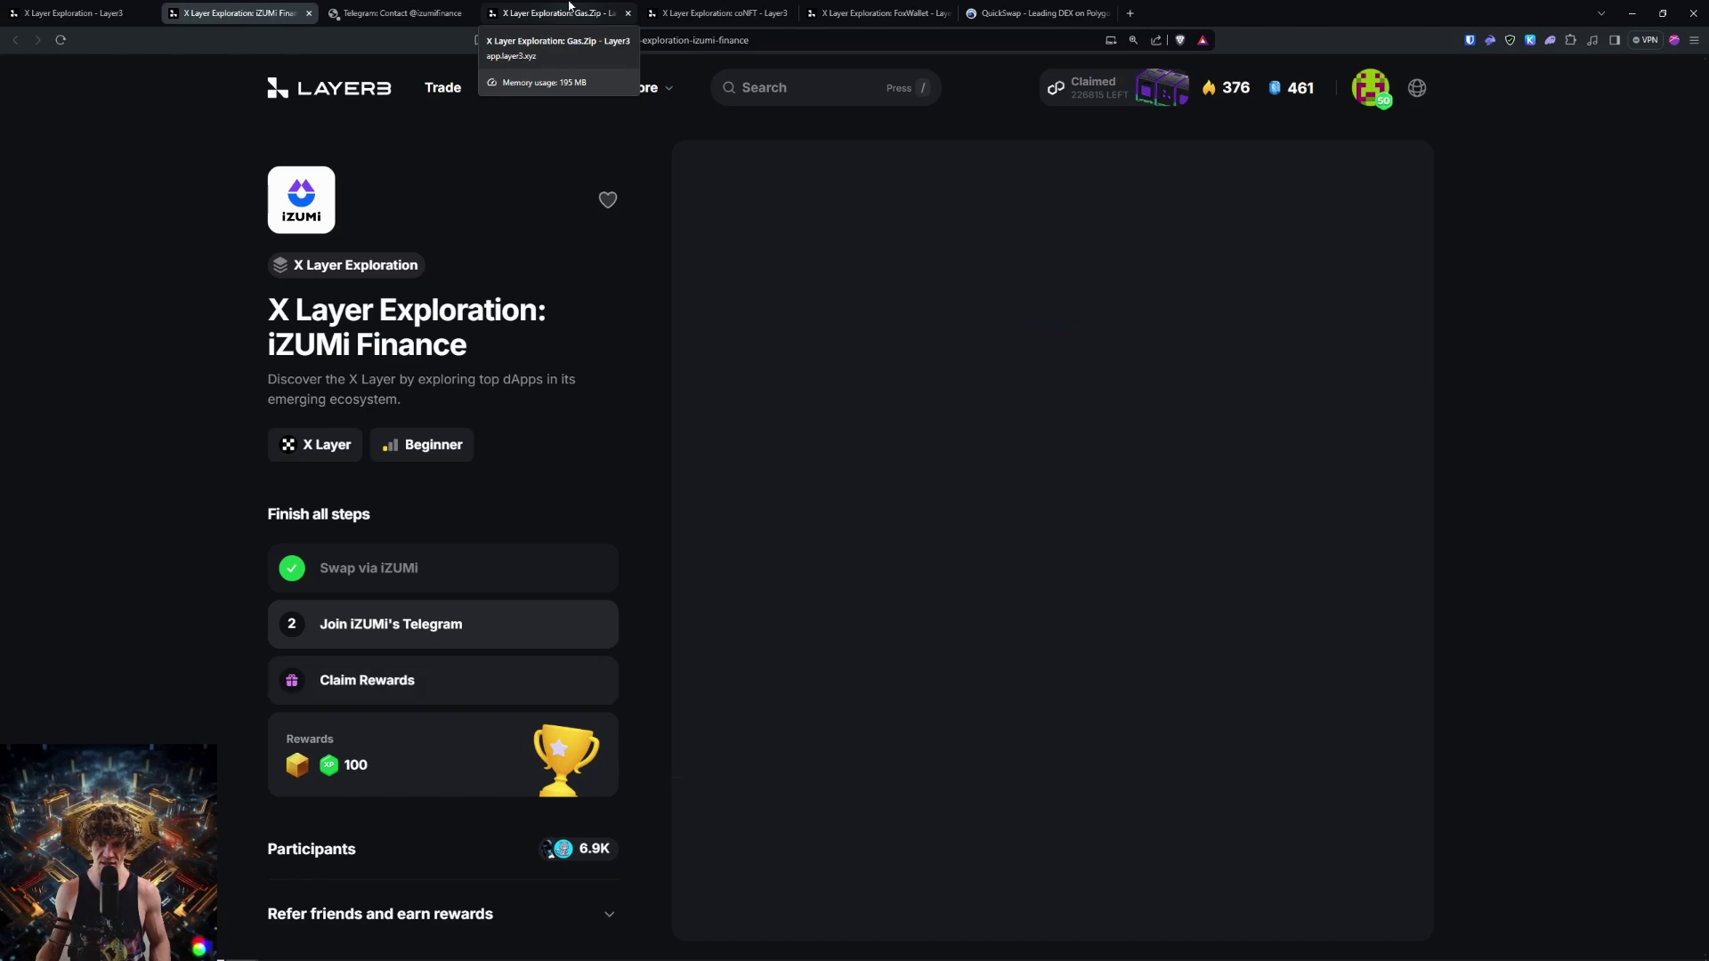
{"action": "left_click", "coordinate": [469, 13]}
{"action": "left_click", "coordinate": [1340, 899]}
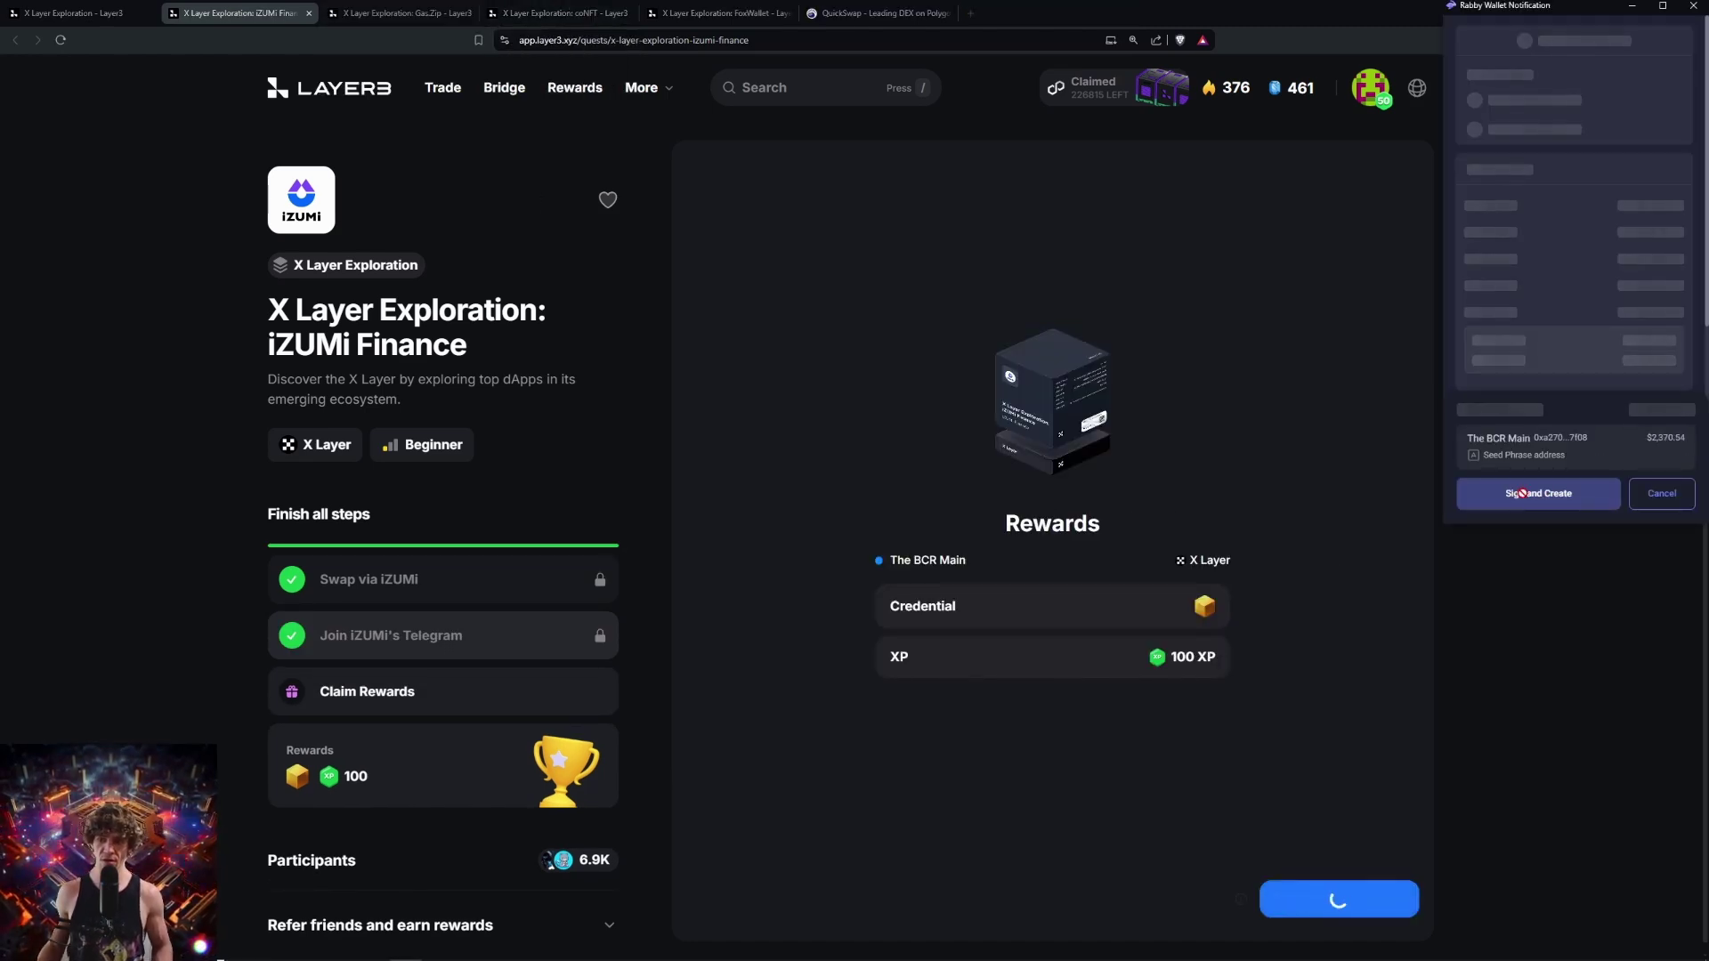
{"action": "left_click", "coordinate": [1522, 493]}
{"action": "left_click", "coordinate": [402, 12]}
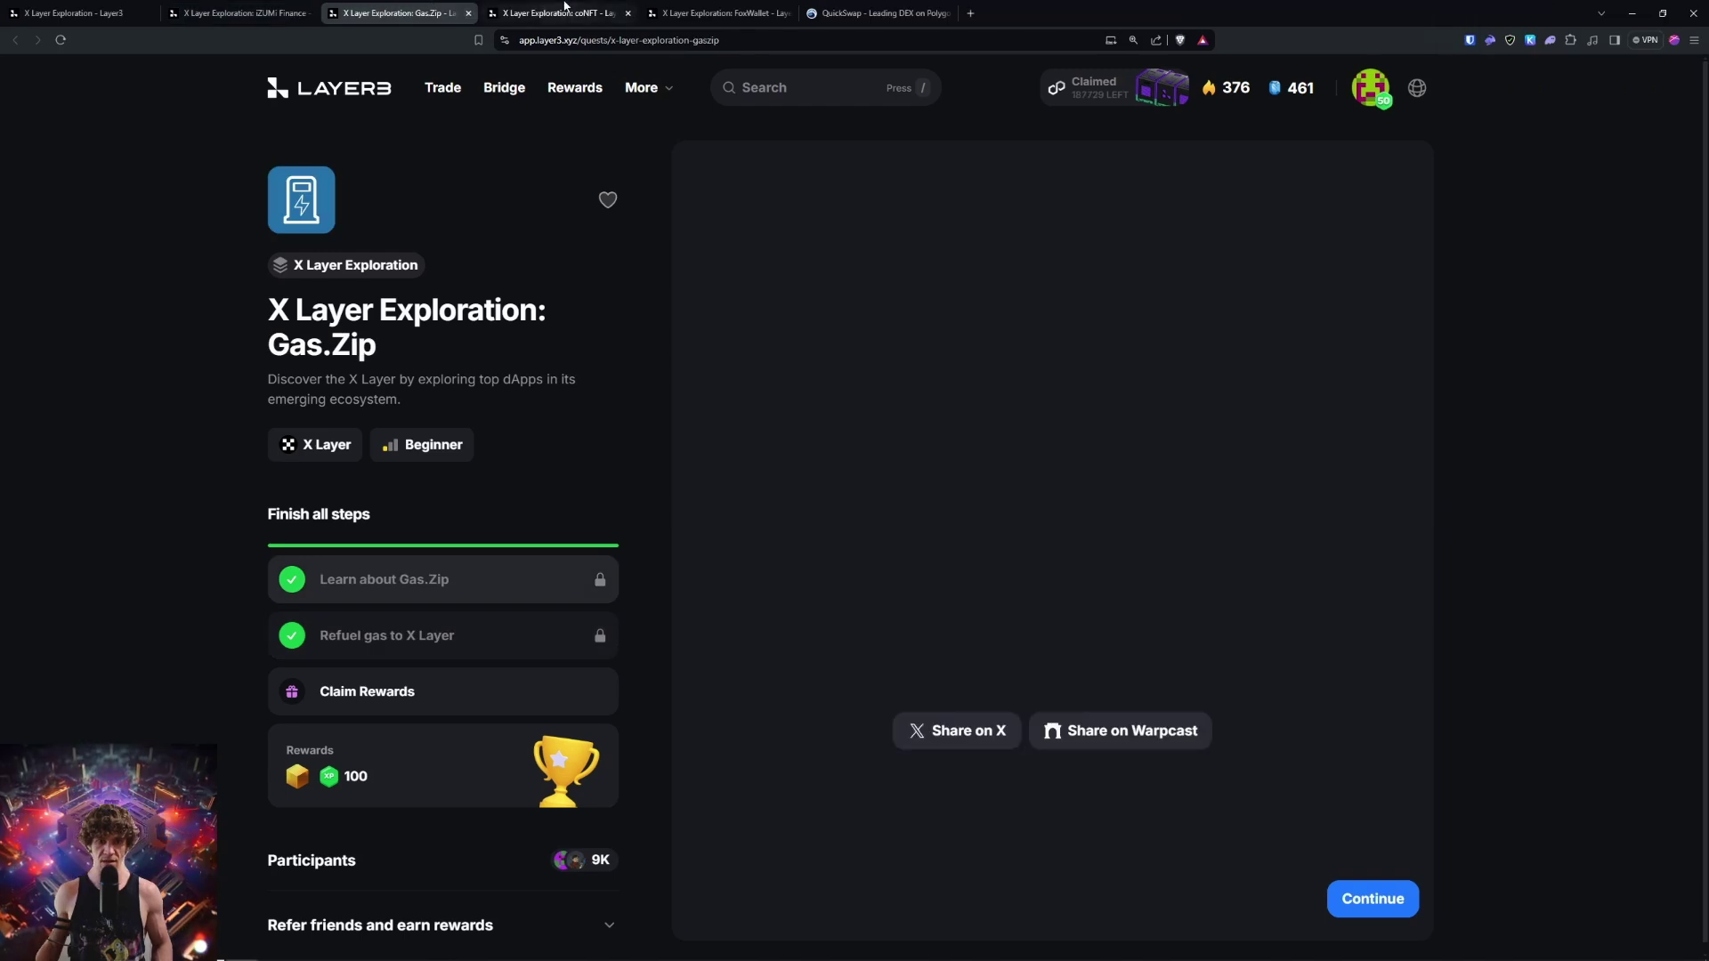
Open the coNFT quest's Medium post and its Era's Sentinels collection page, closing the leftover Medium and QuickSwap pages
{"action": "left_click", "coordinate": [585, 9]}
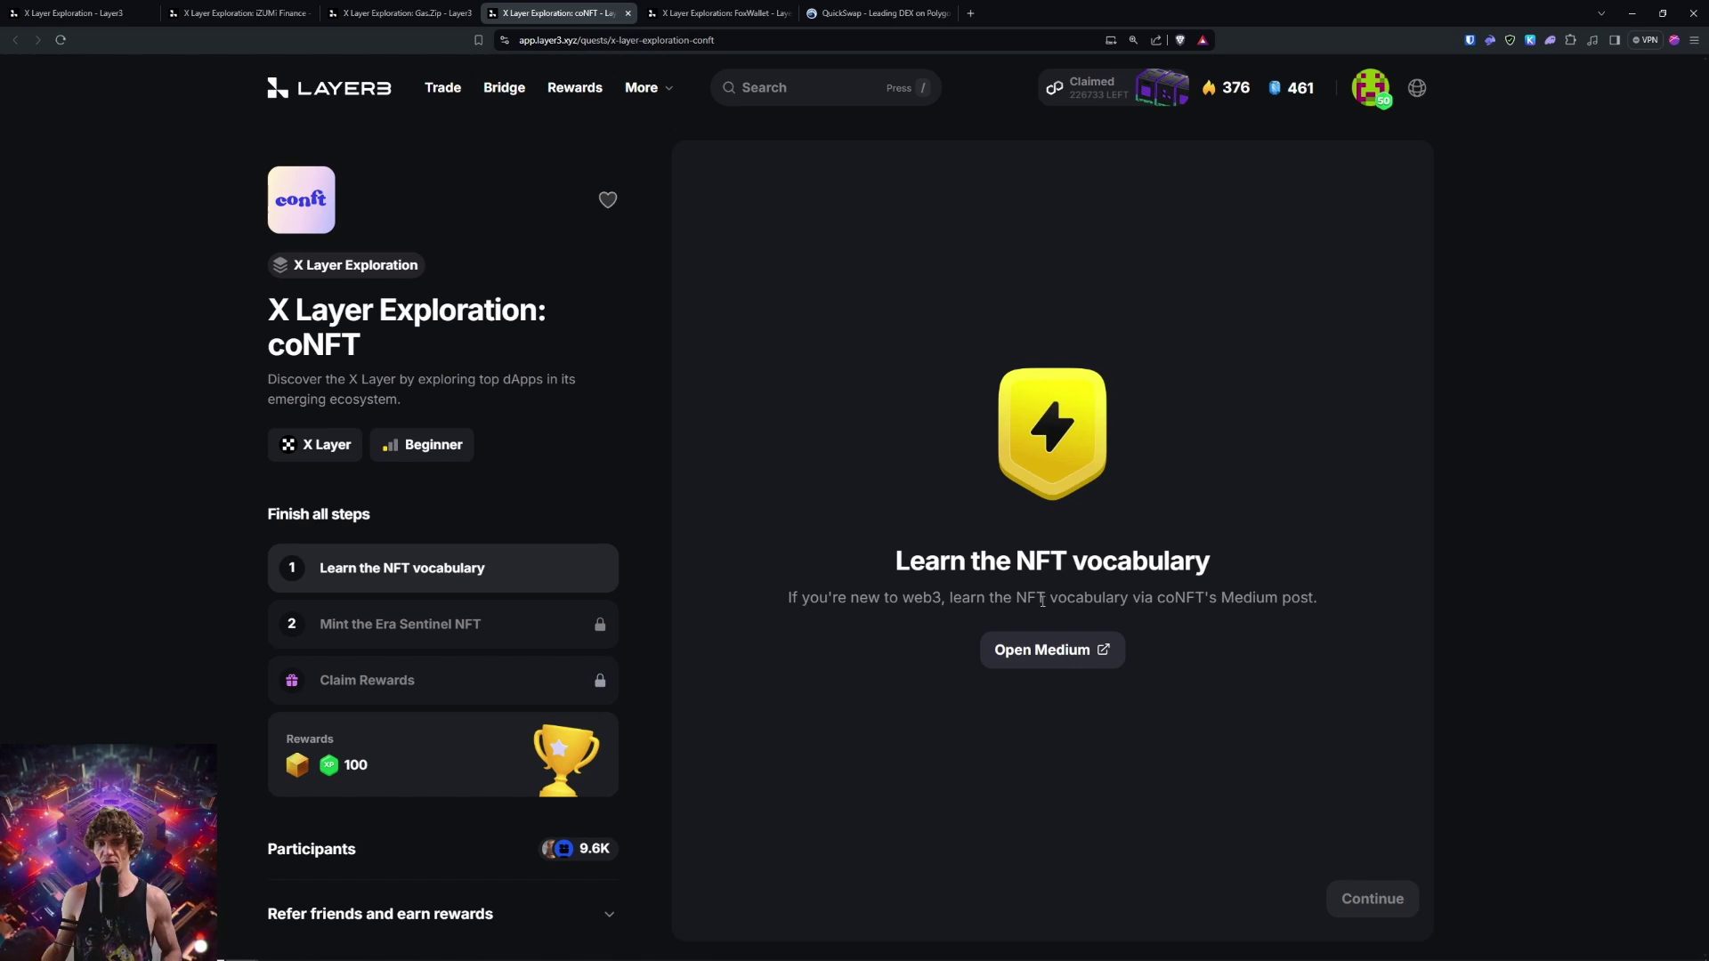
{"action": "left_click", "coordinate": [1037, 649]}
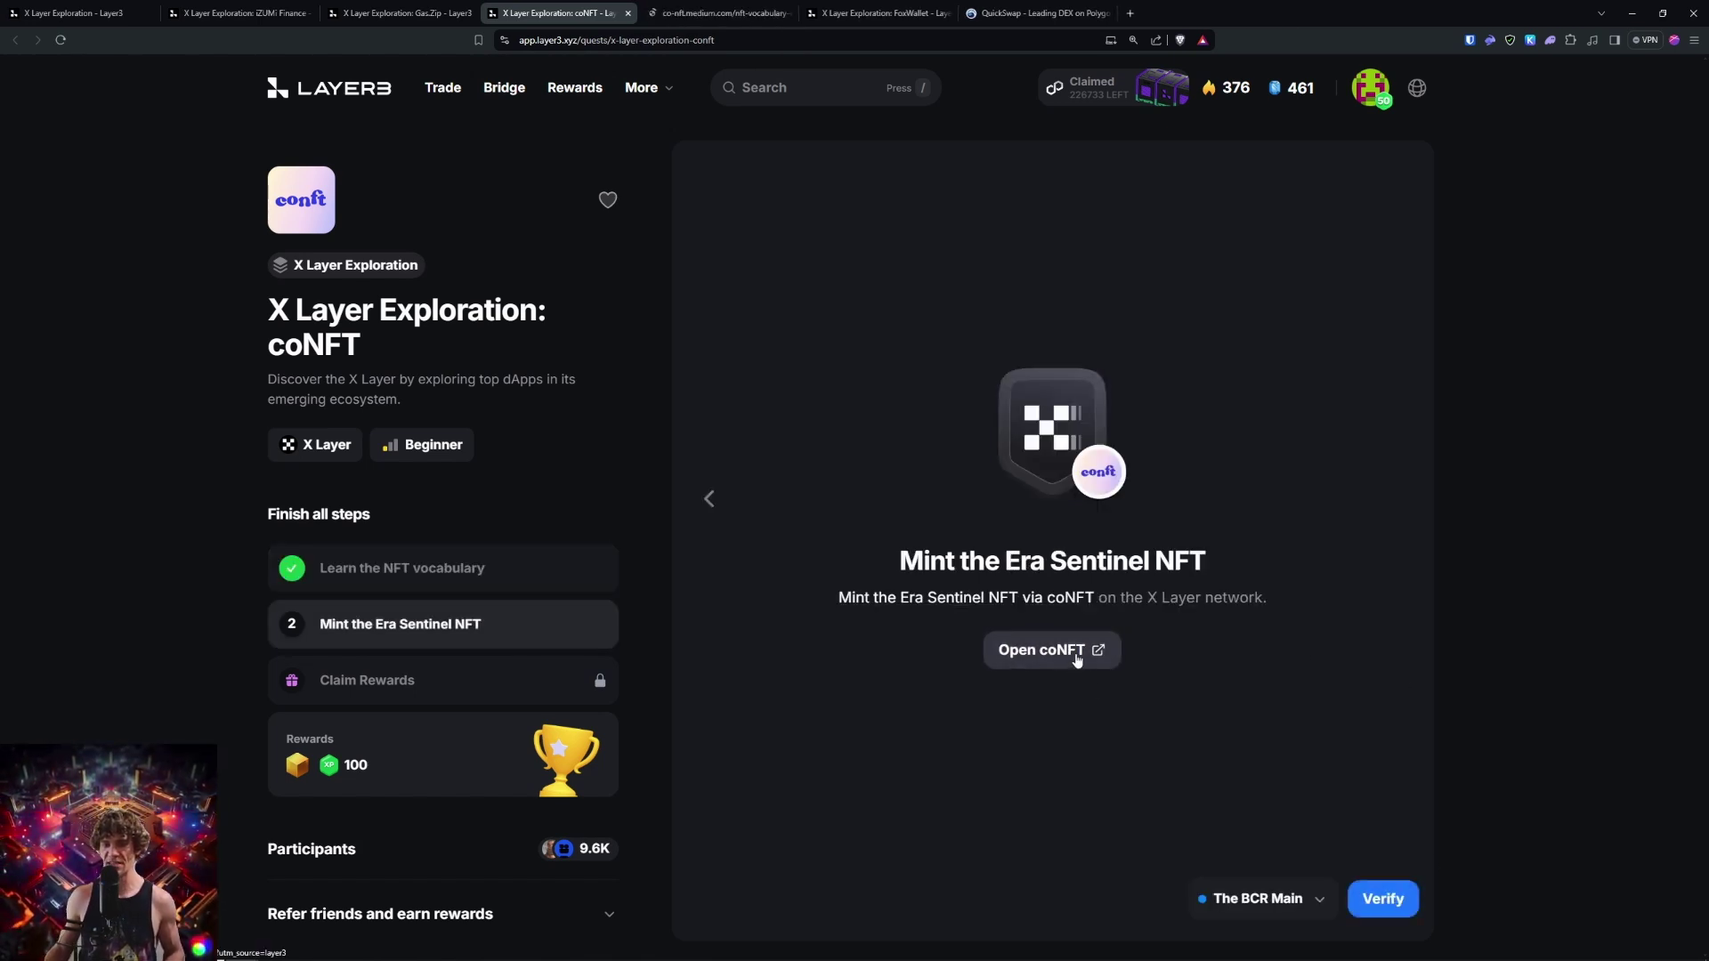
{"action": "left_click", "coordinate": [1072, 653]}
{"action": "left_click", "coordinate": [753, 6]}
{"action": "left_click", "coordinate": [945, 13]}
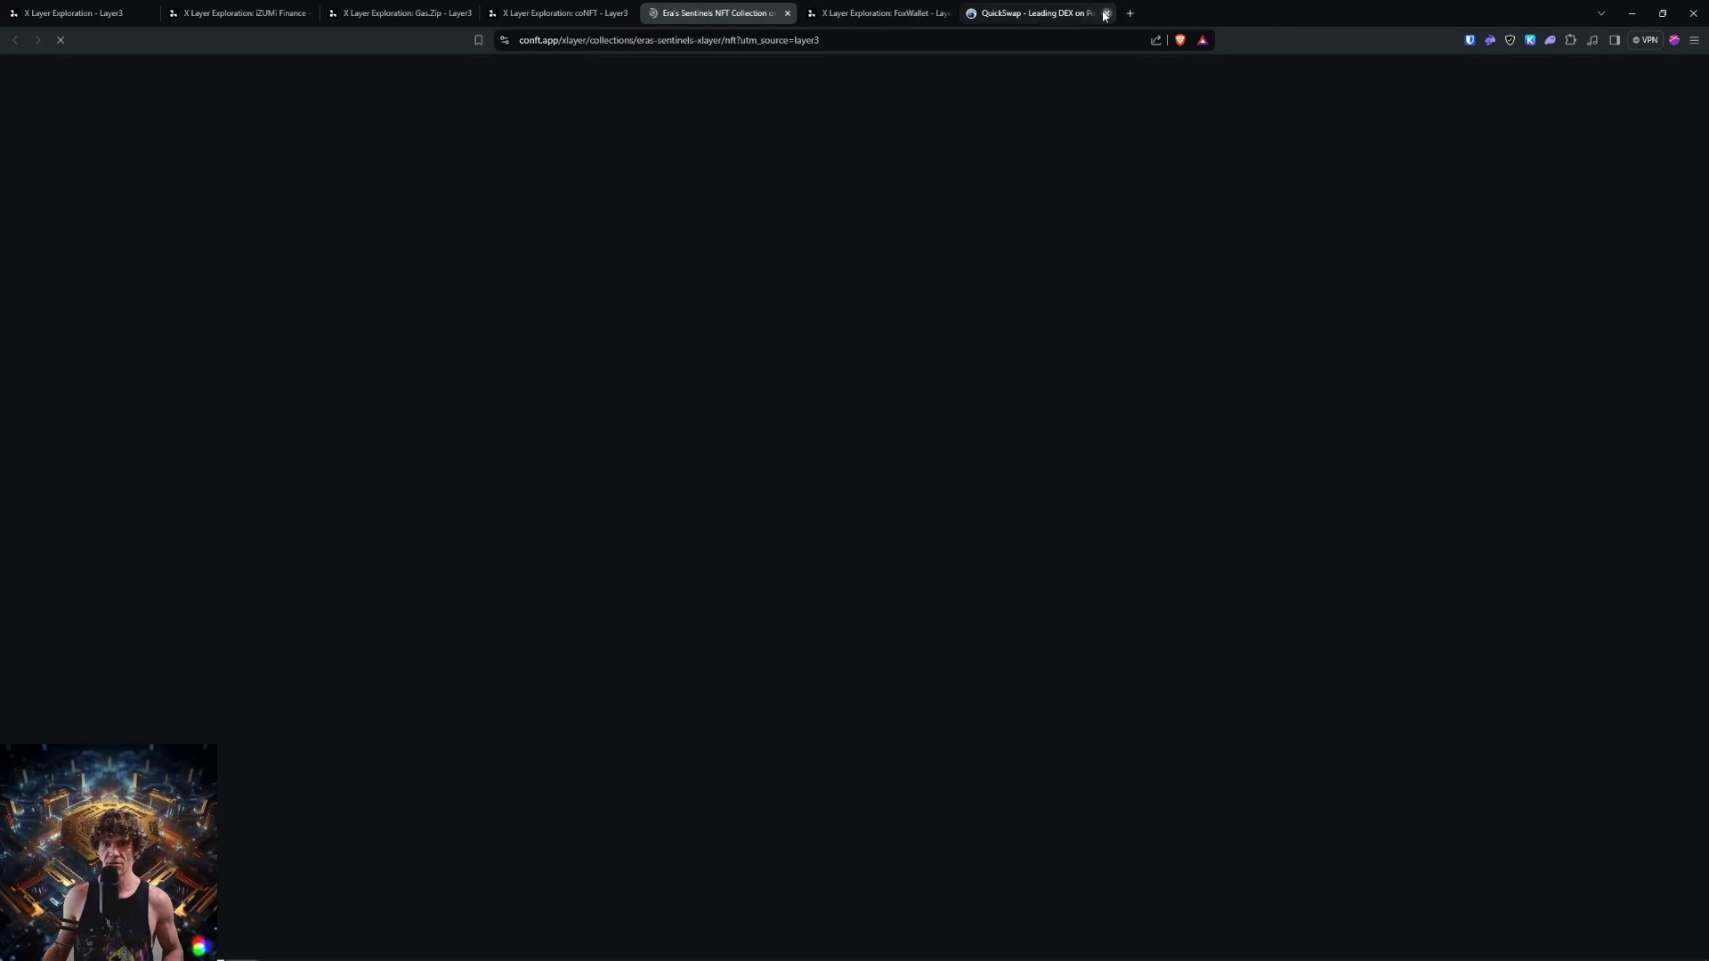
{"action": "left_click", "coordinate": [1104, 14]}
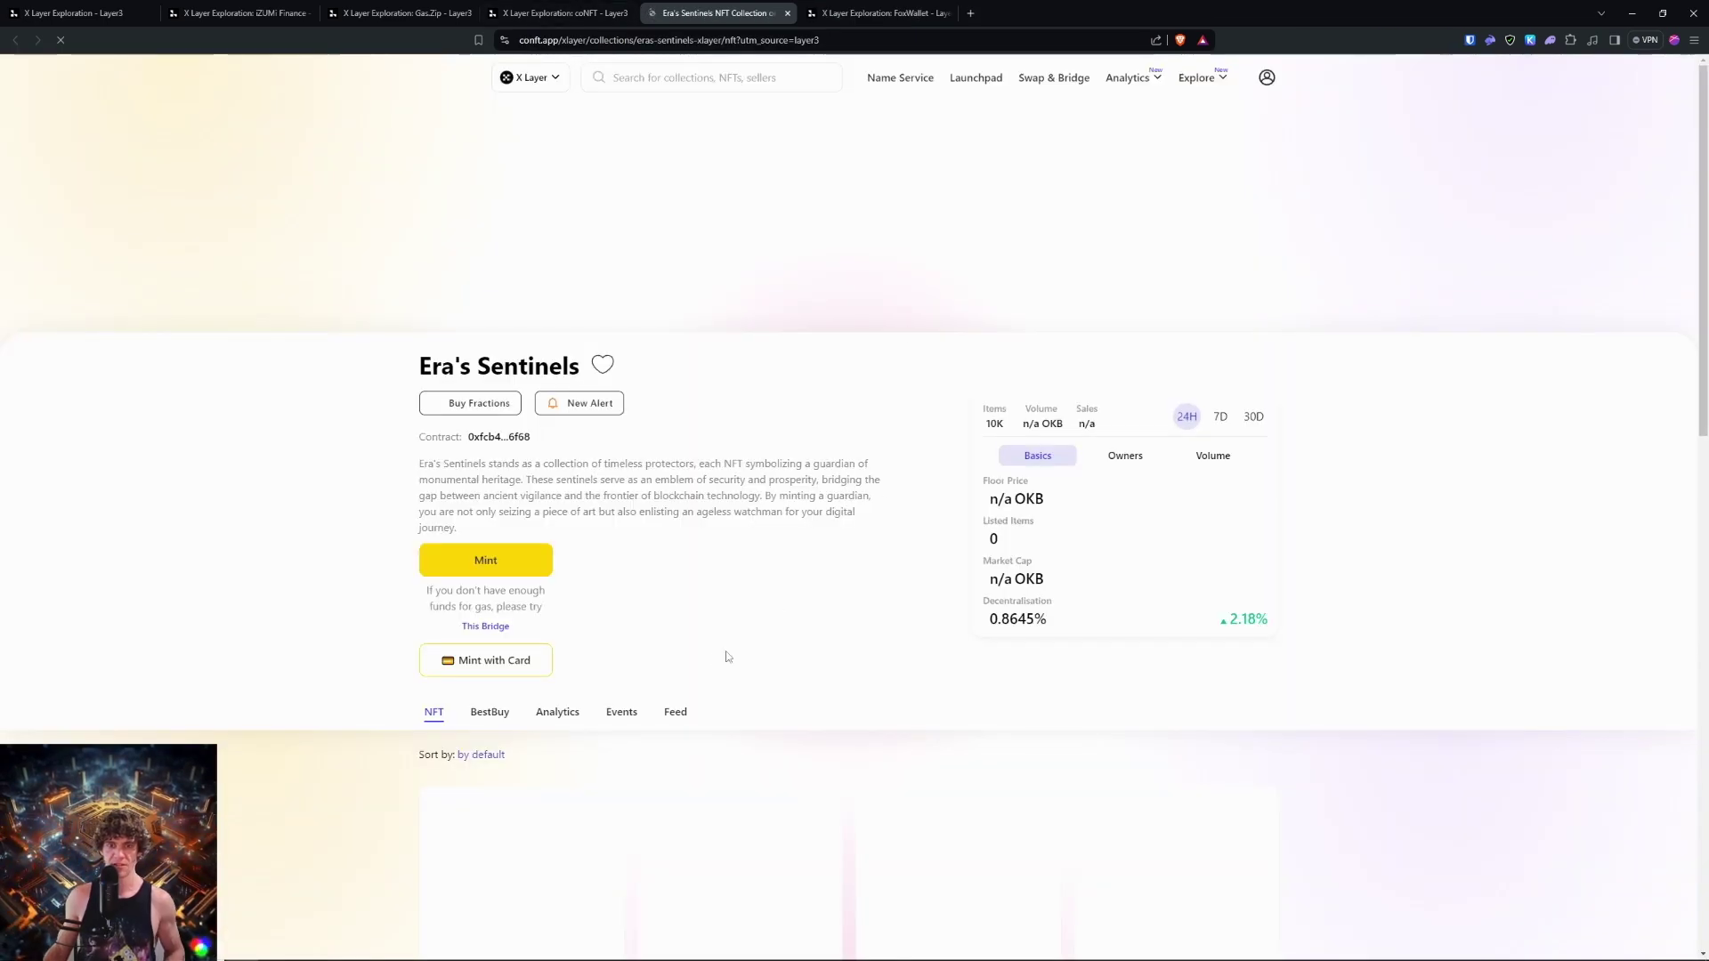
Sign in to coNFT with the Metamask option, accept the terms, and approve the wallet connection and Wallet Guard warning
{"action": "scroll", "coordinate": [546, 510], "scroll_direction": "down", "scroll_amount": 3}
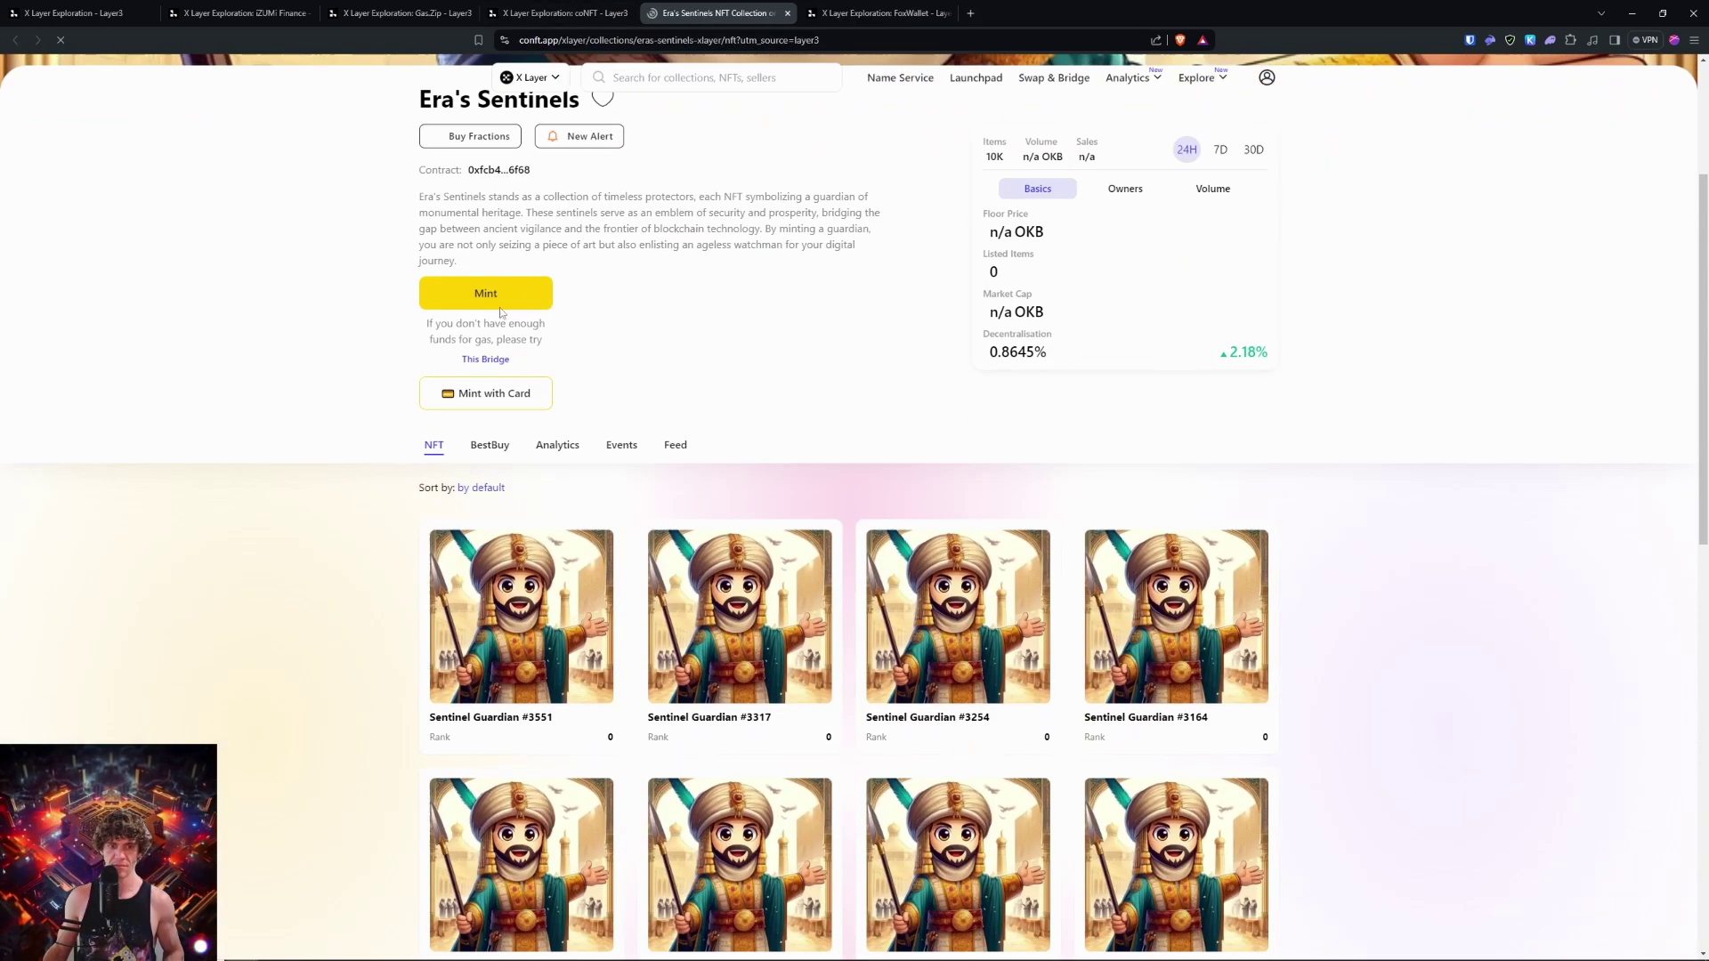
{"action": "left_click", "coordinate": [495, 296]}
{"action": "left_click", "coordinate": [763, 194]}
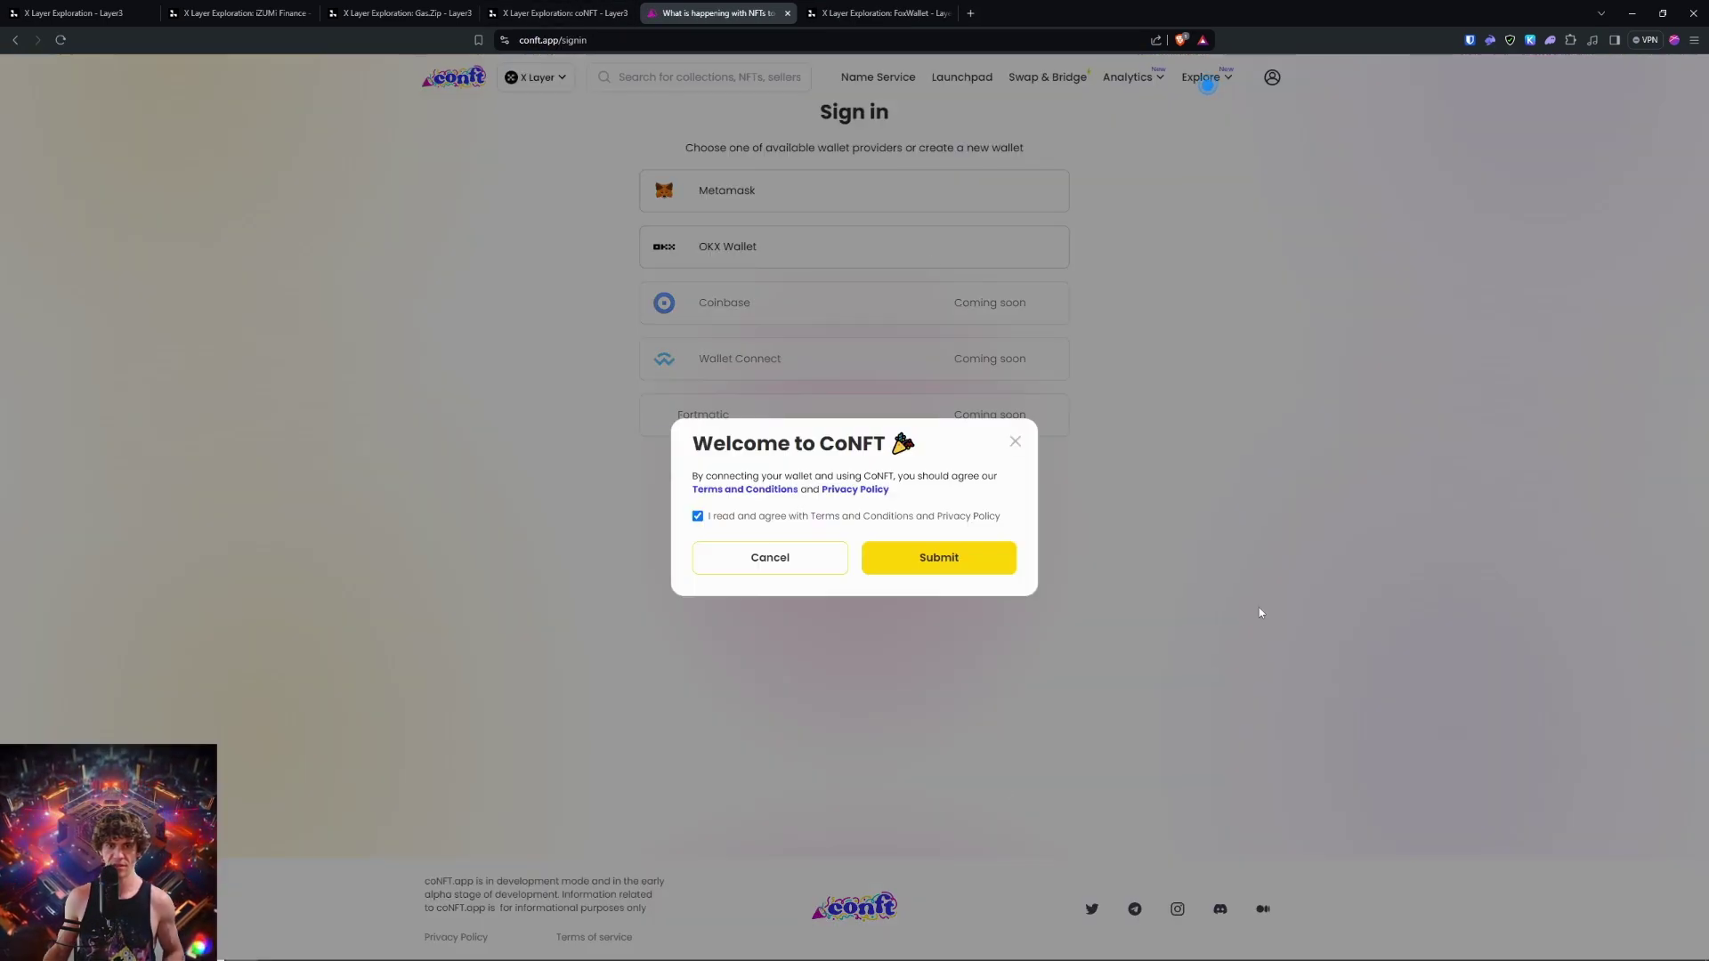
{"action": "left_click", "coordinate": [940, 559]}
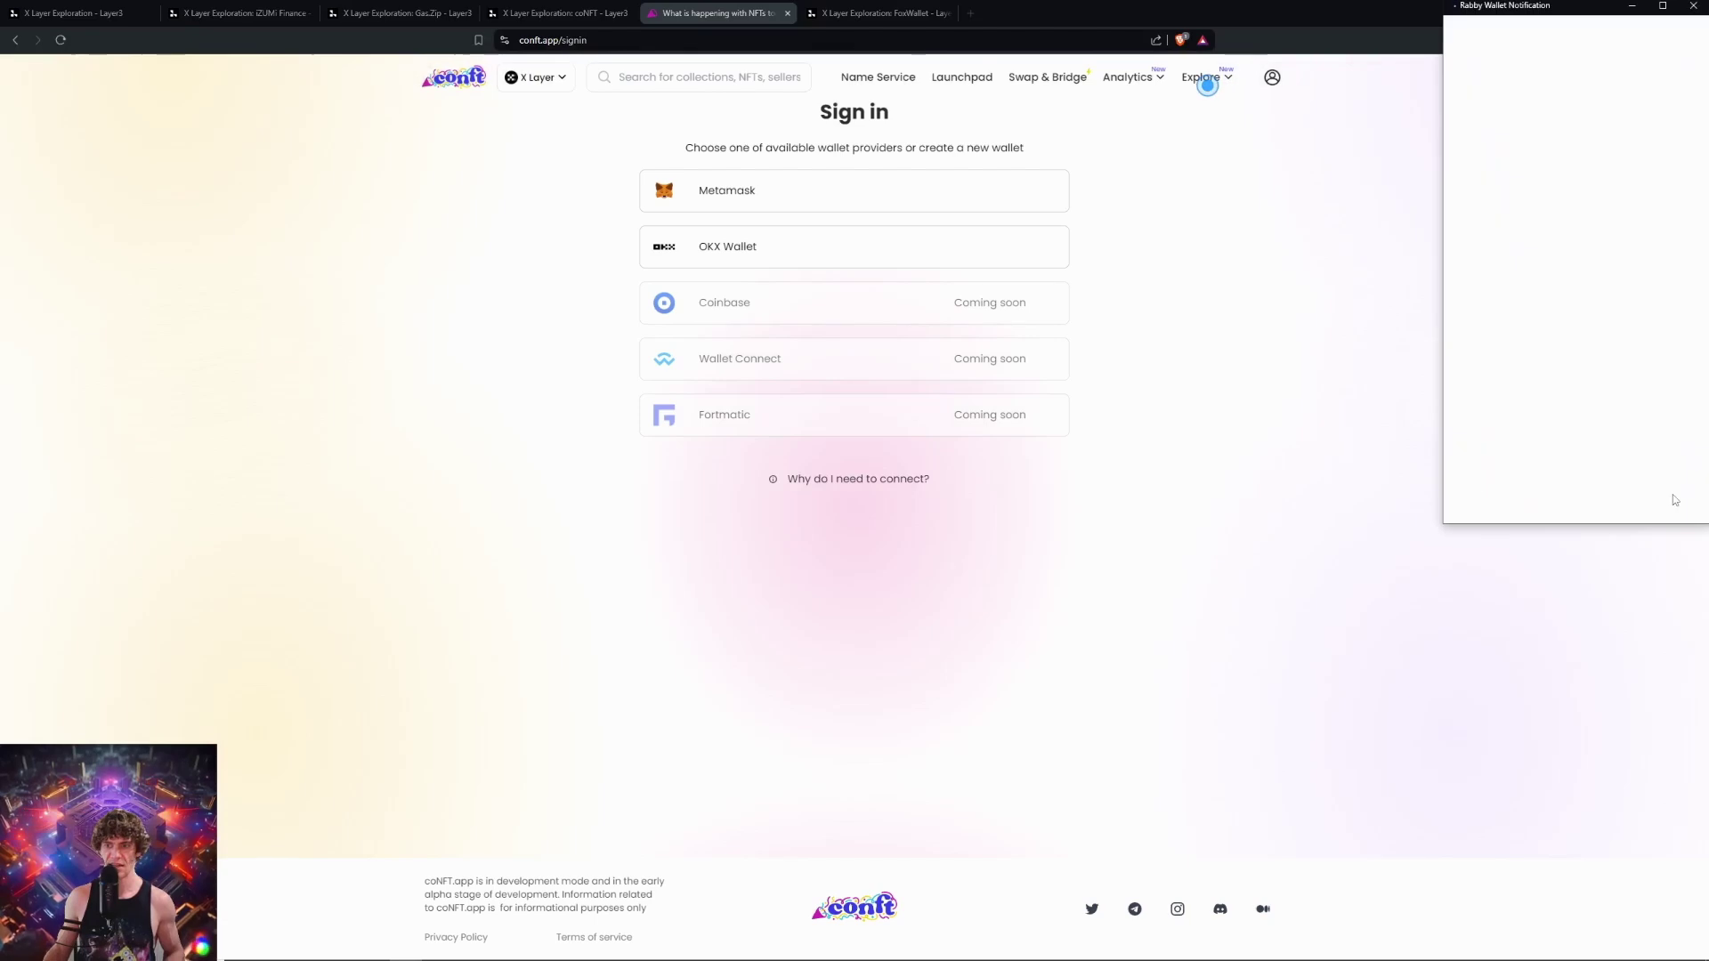
{"action": "left_click", "coordinate": [1614, 445]}
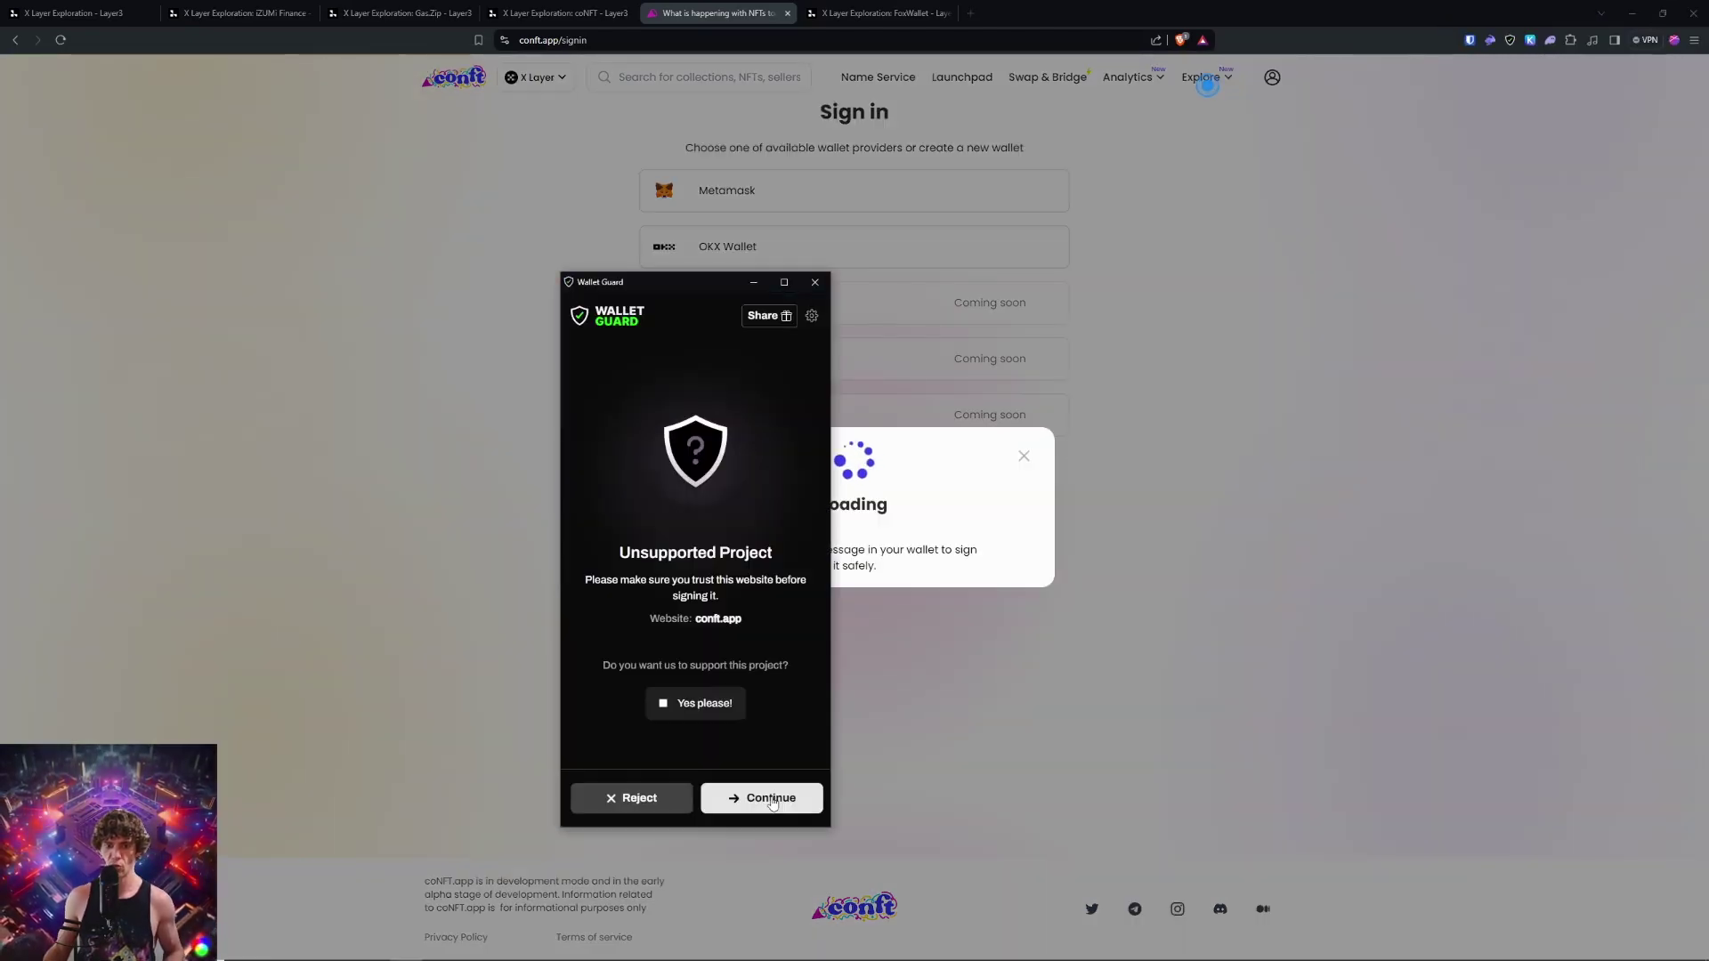
{"action": "left_click", "coordinate": [767, 798]}
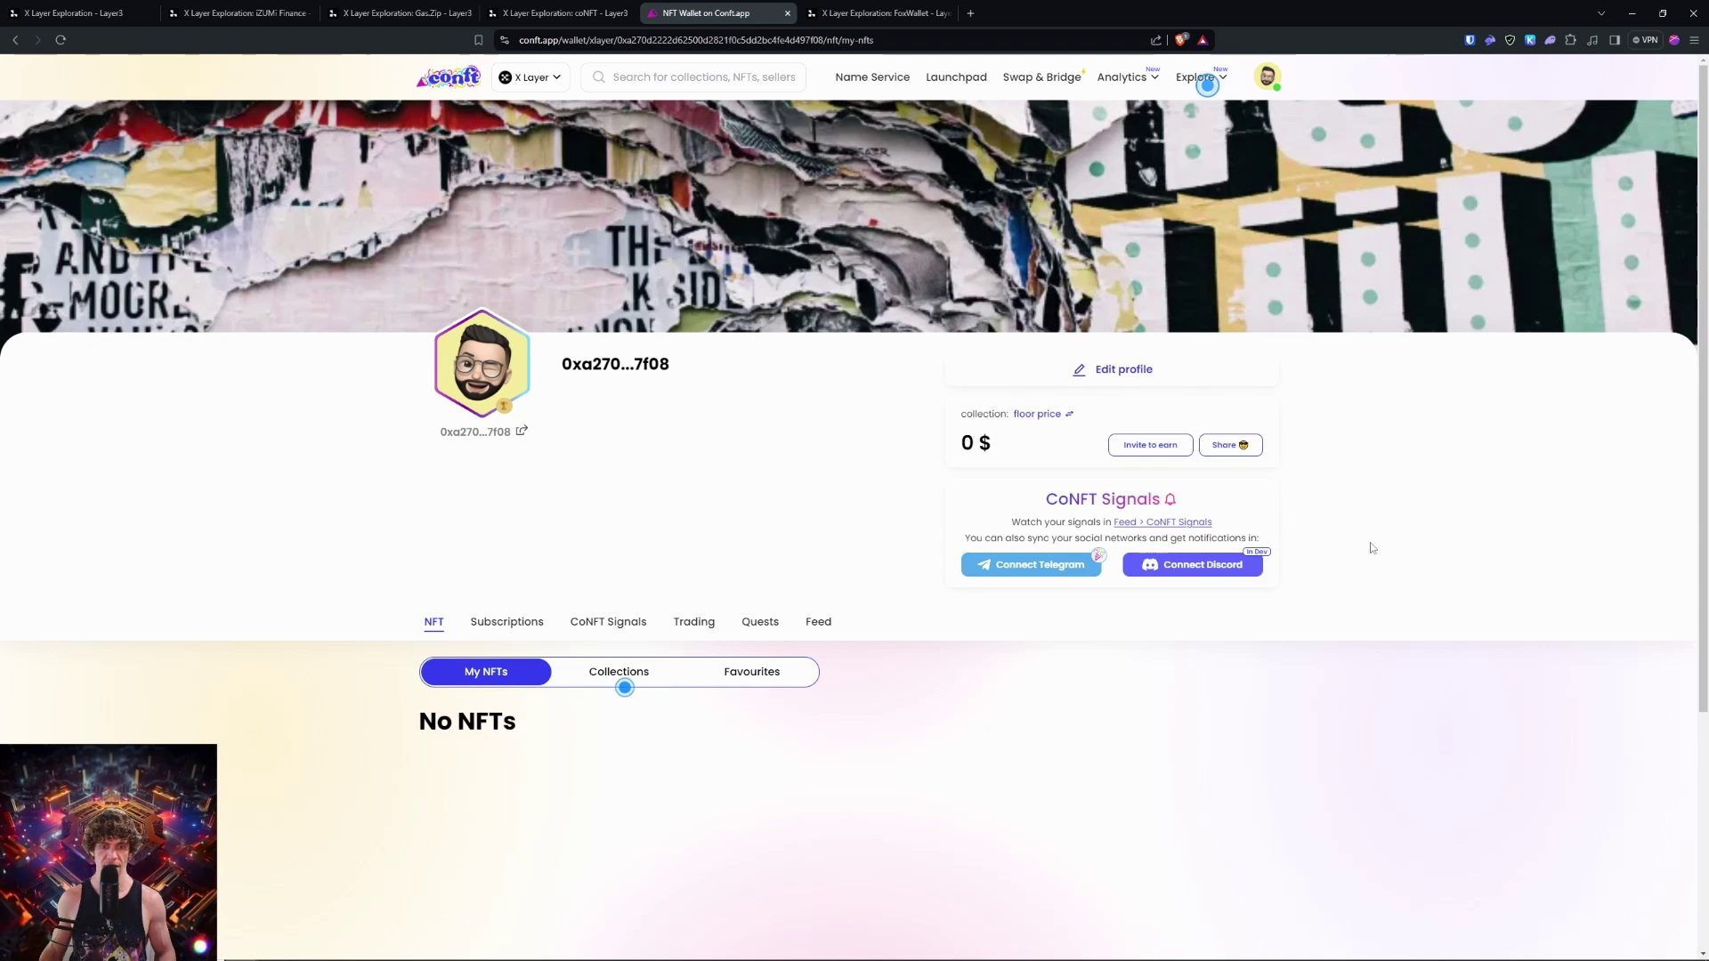
Reopen the Era's Sentinels collection from the coNFT quest and close the coNFT profile page
{"action": "left_click", "coordinate": [558, 12]}
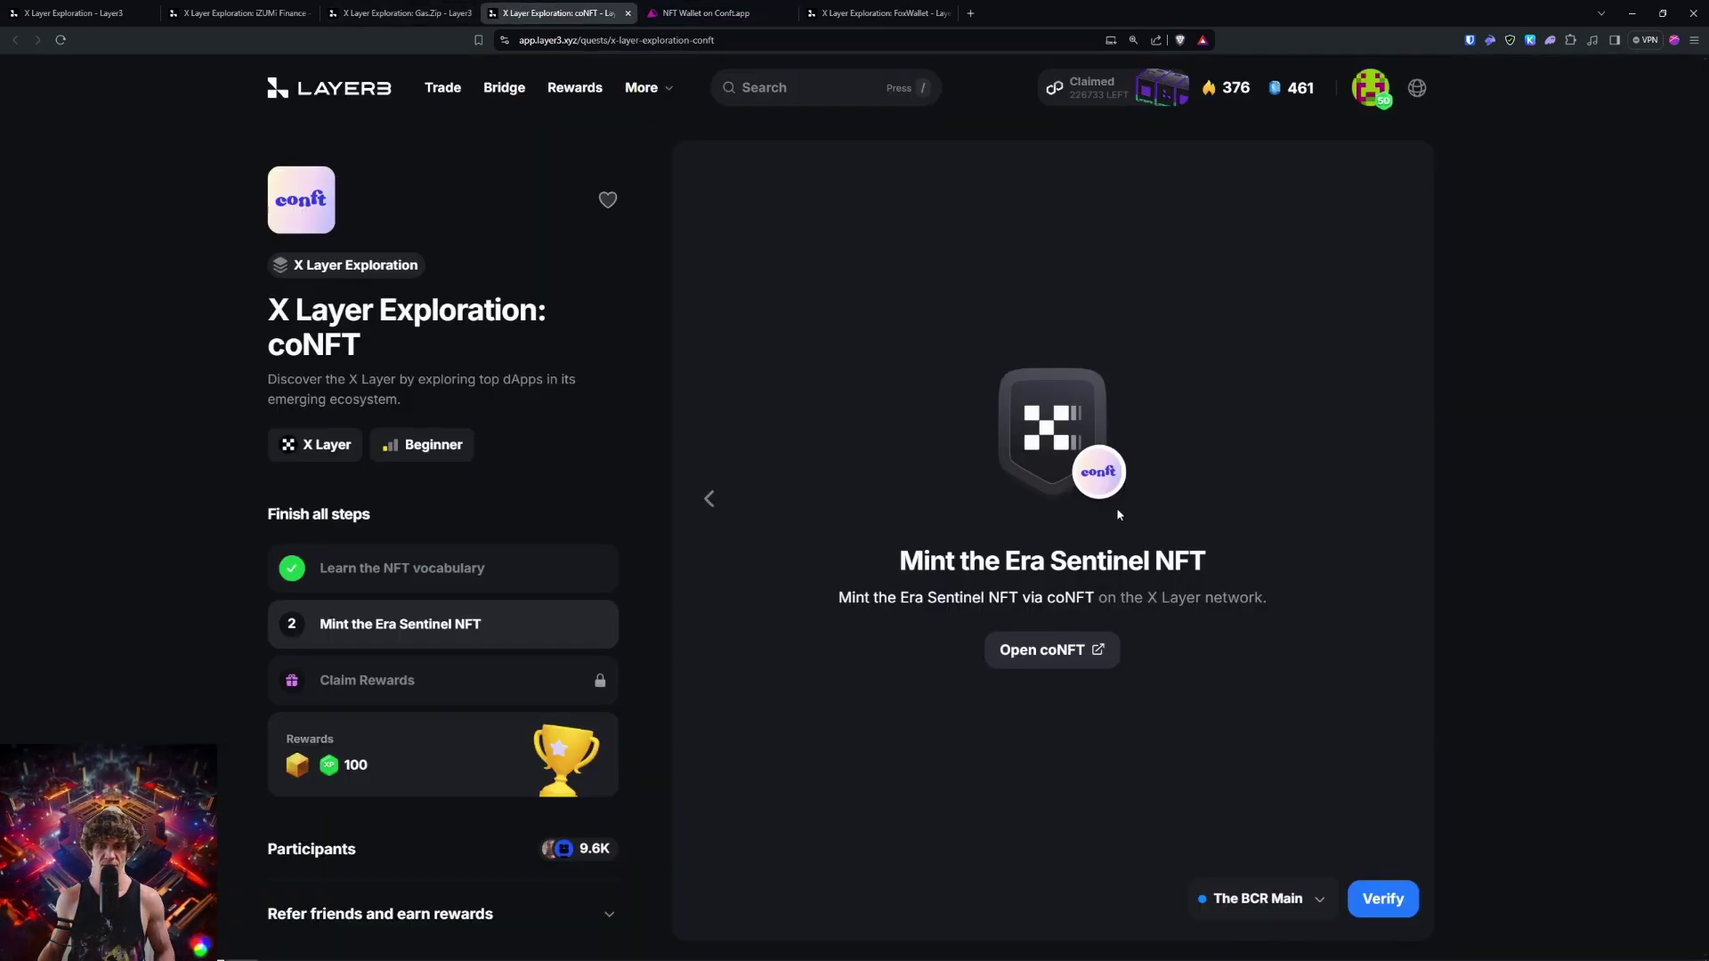
{"action": "left_click", "coordinate": [920, 601]}
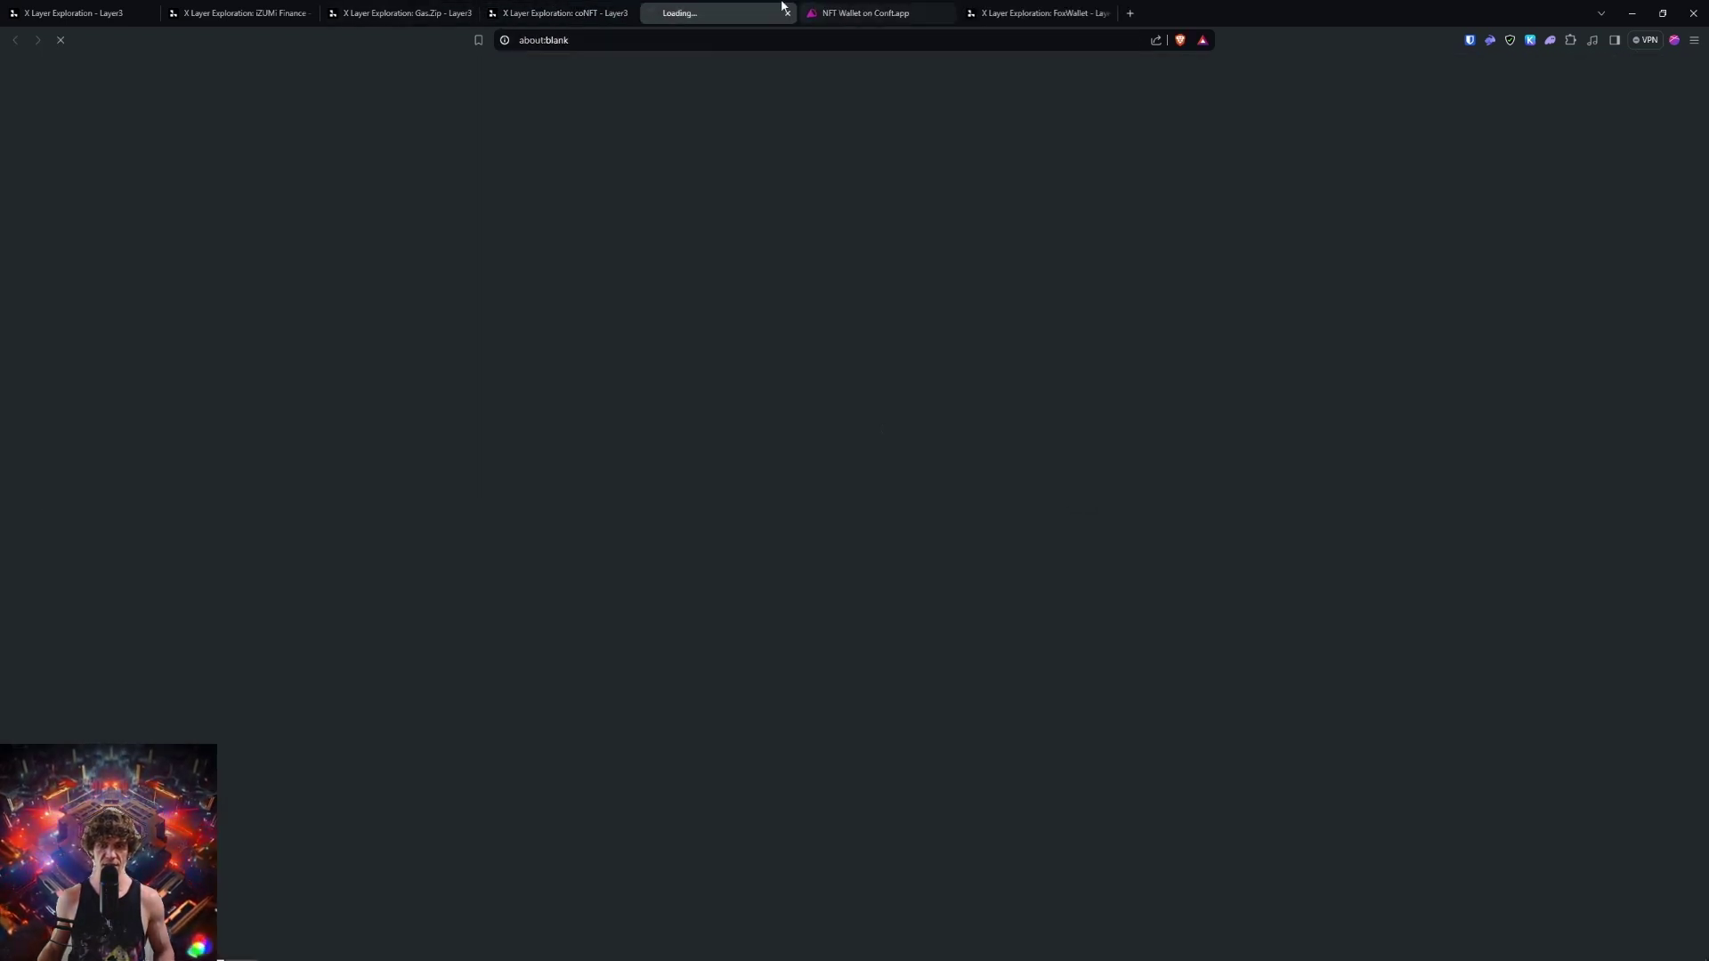
{"action": "left_click", "coordinate": [856, 15]}
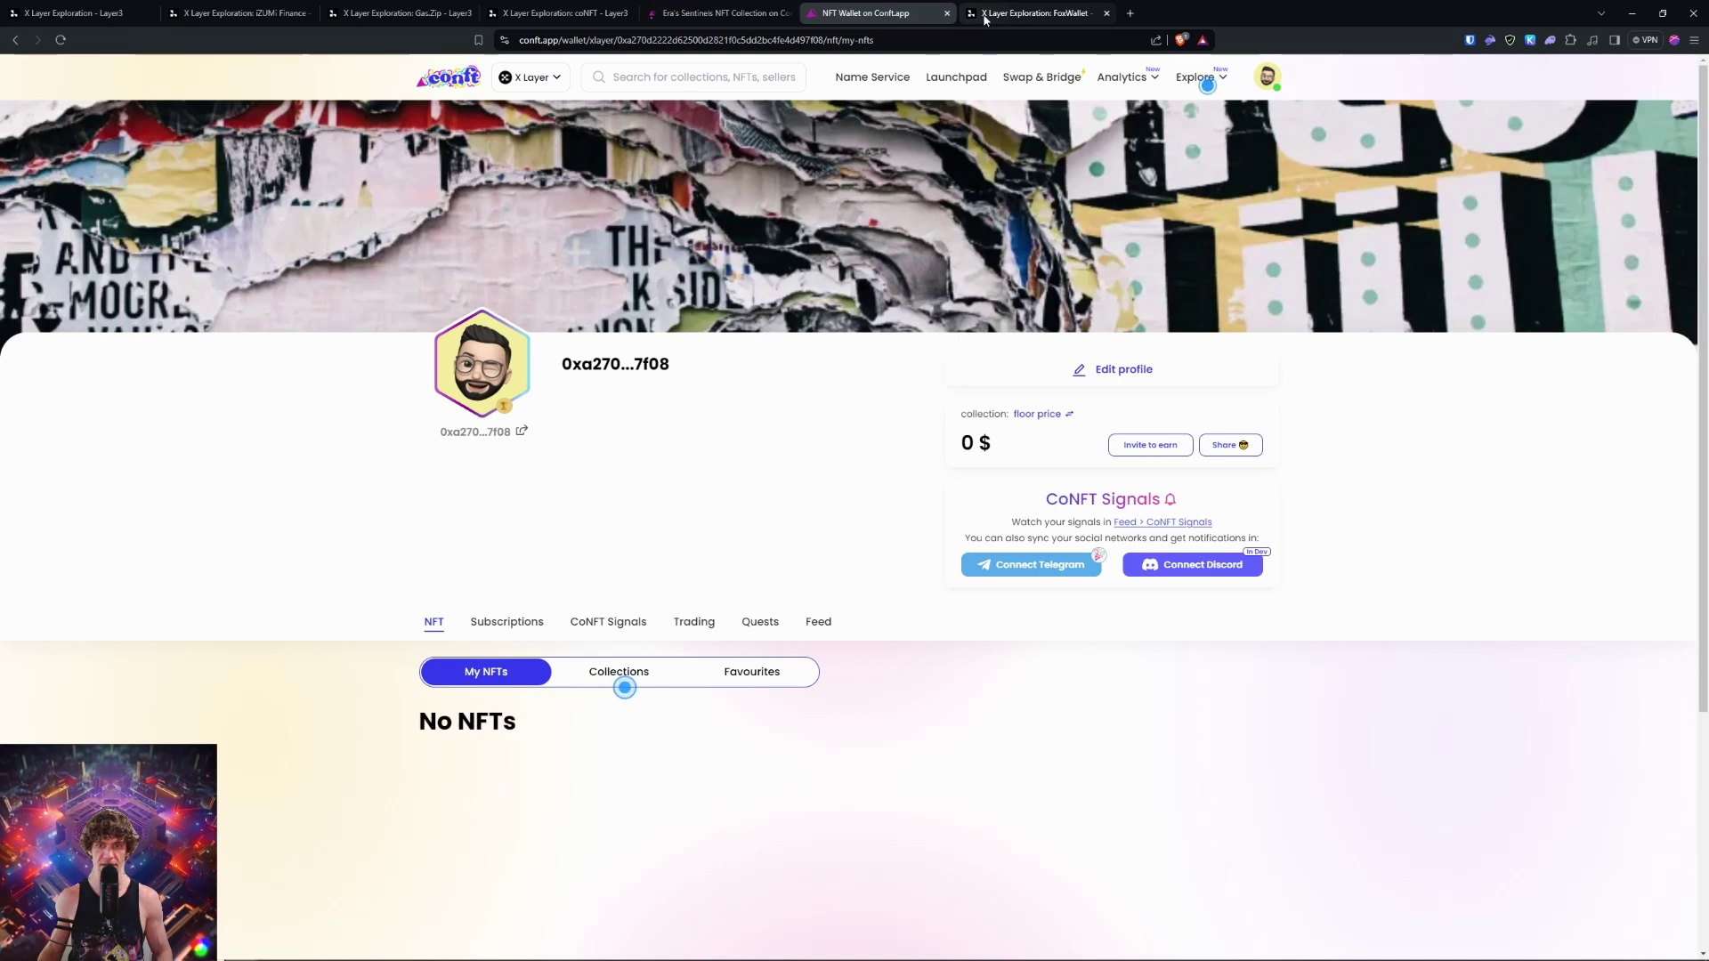
{"action": "left_click", "coordinate": [947, 13]}
{"action": "left_click", "coordinate": [730, 13]}
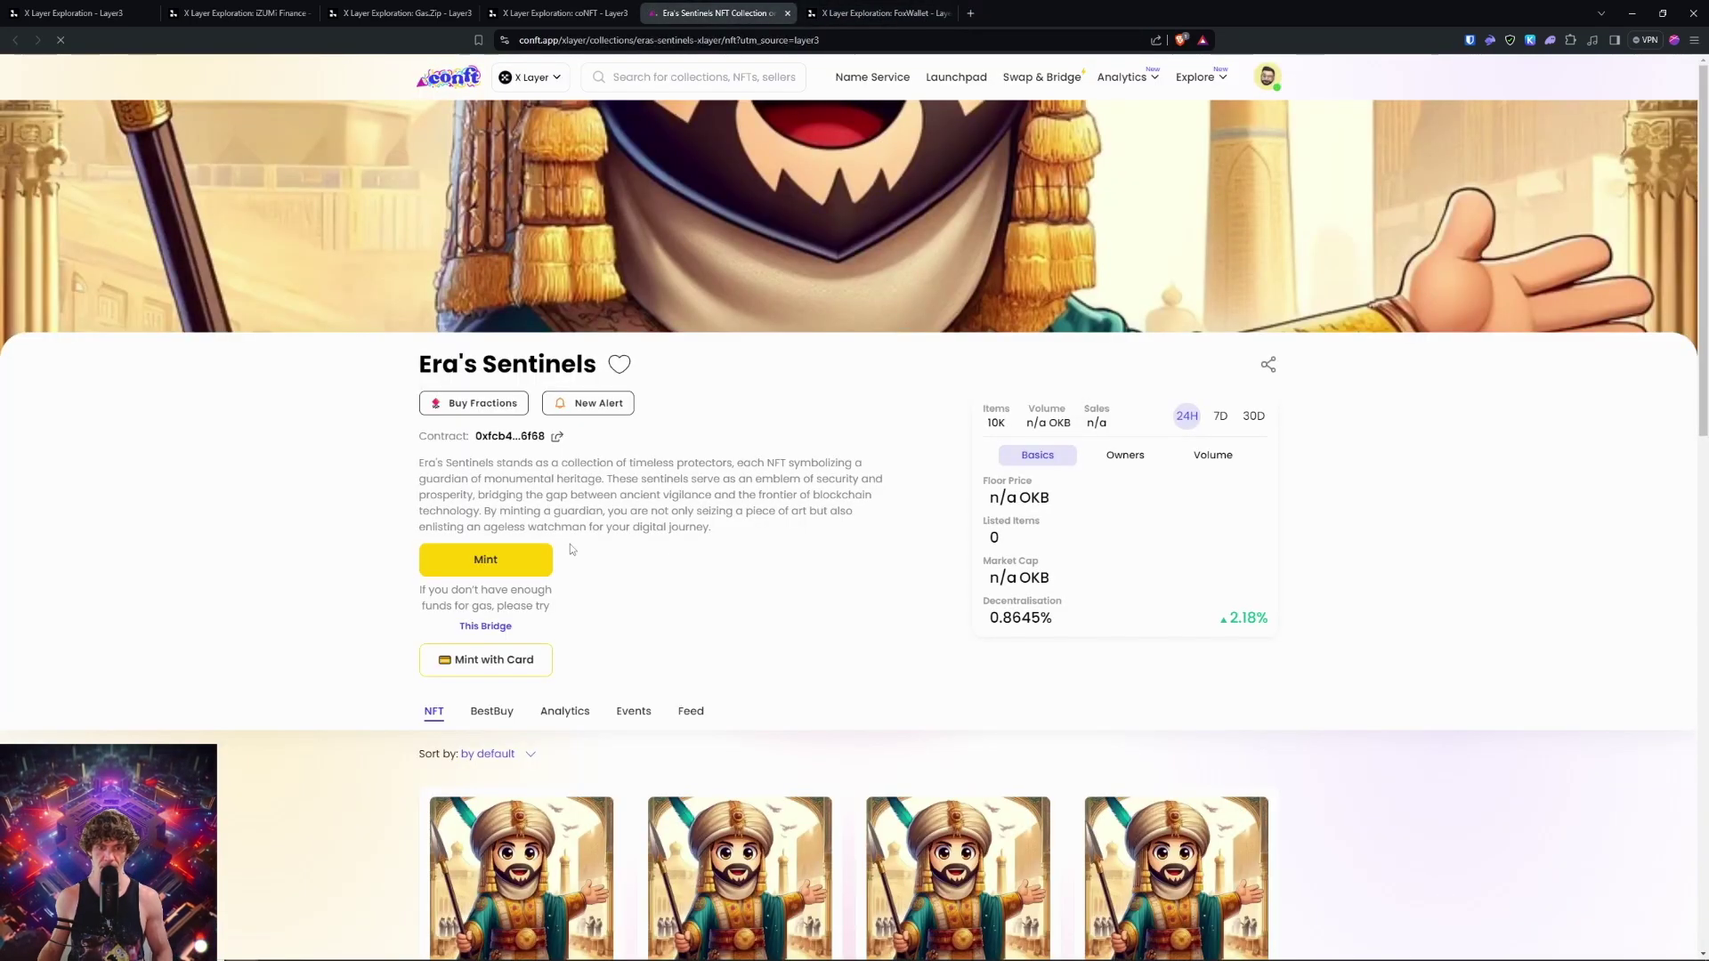
Mint an Era's Sentinels NFT on coNFT and sign the mint transaction in Rabby Wallet
{"action": "left_click", "coordinate": [516, 559]}
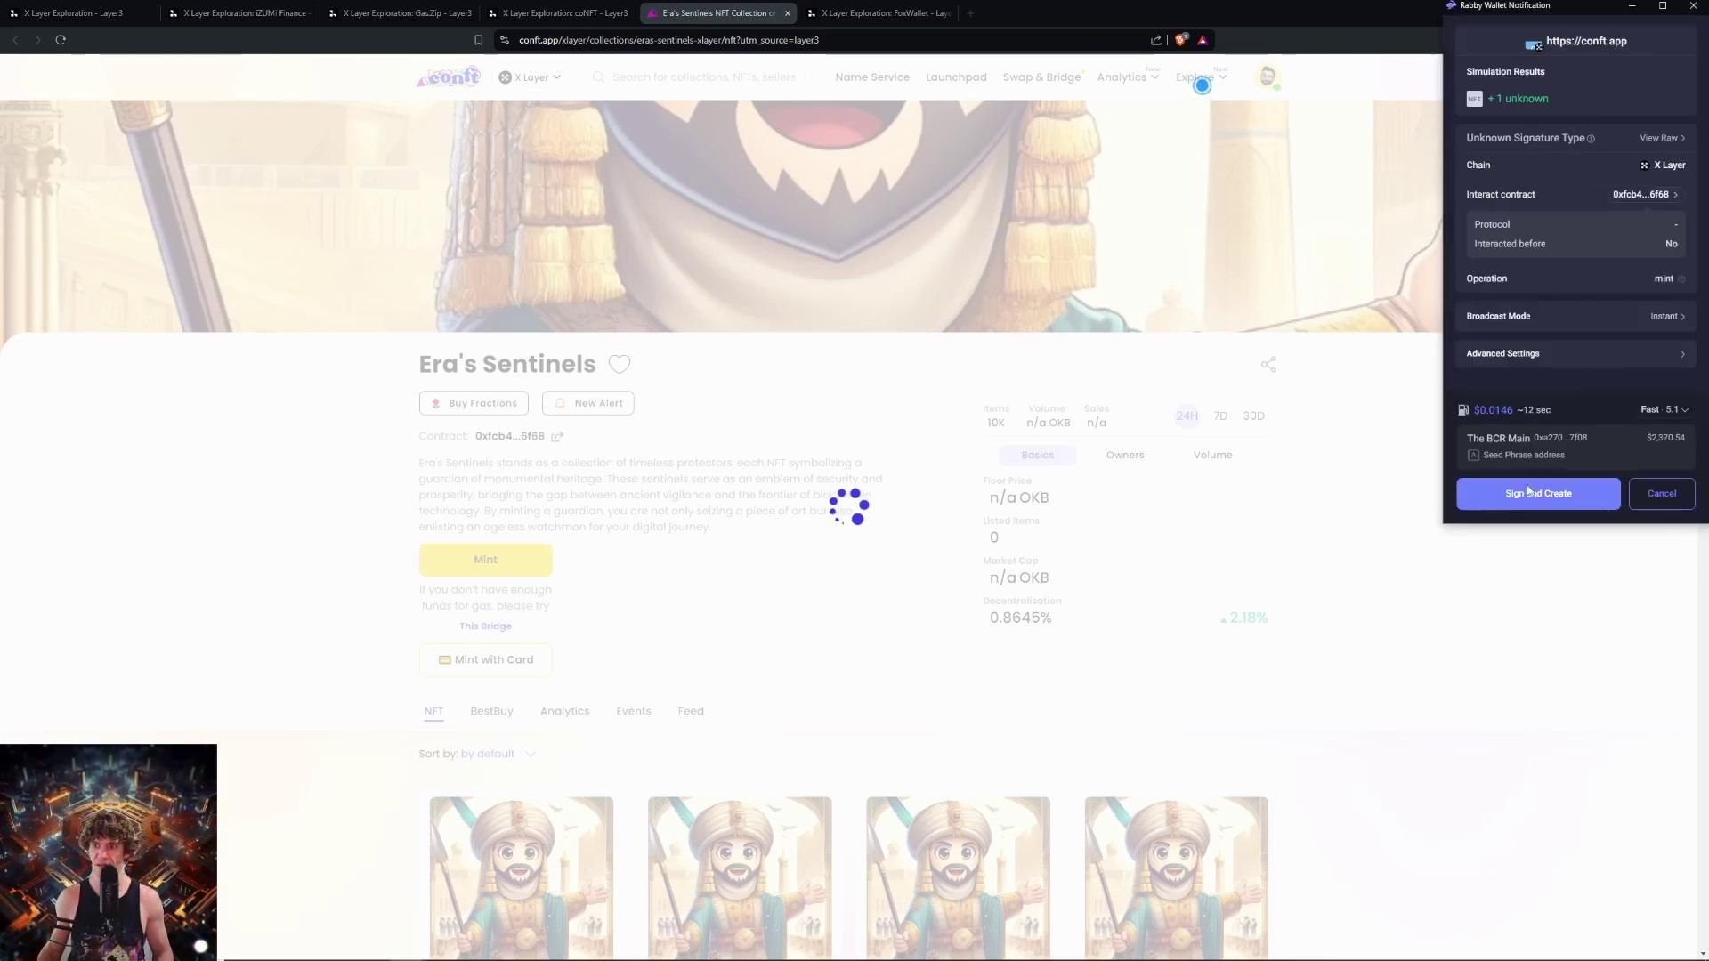
{"action": "left_click", "coordinate": [1526, 495]}
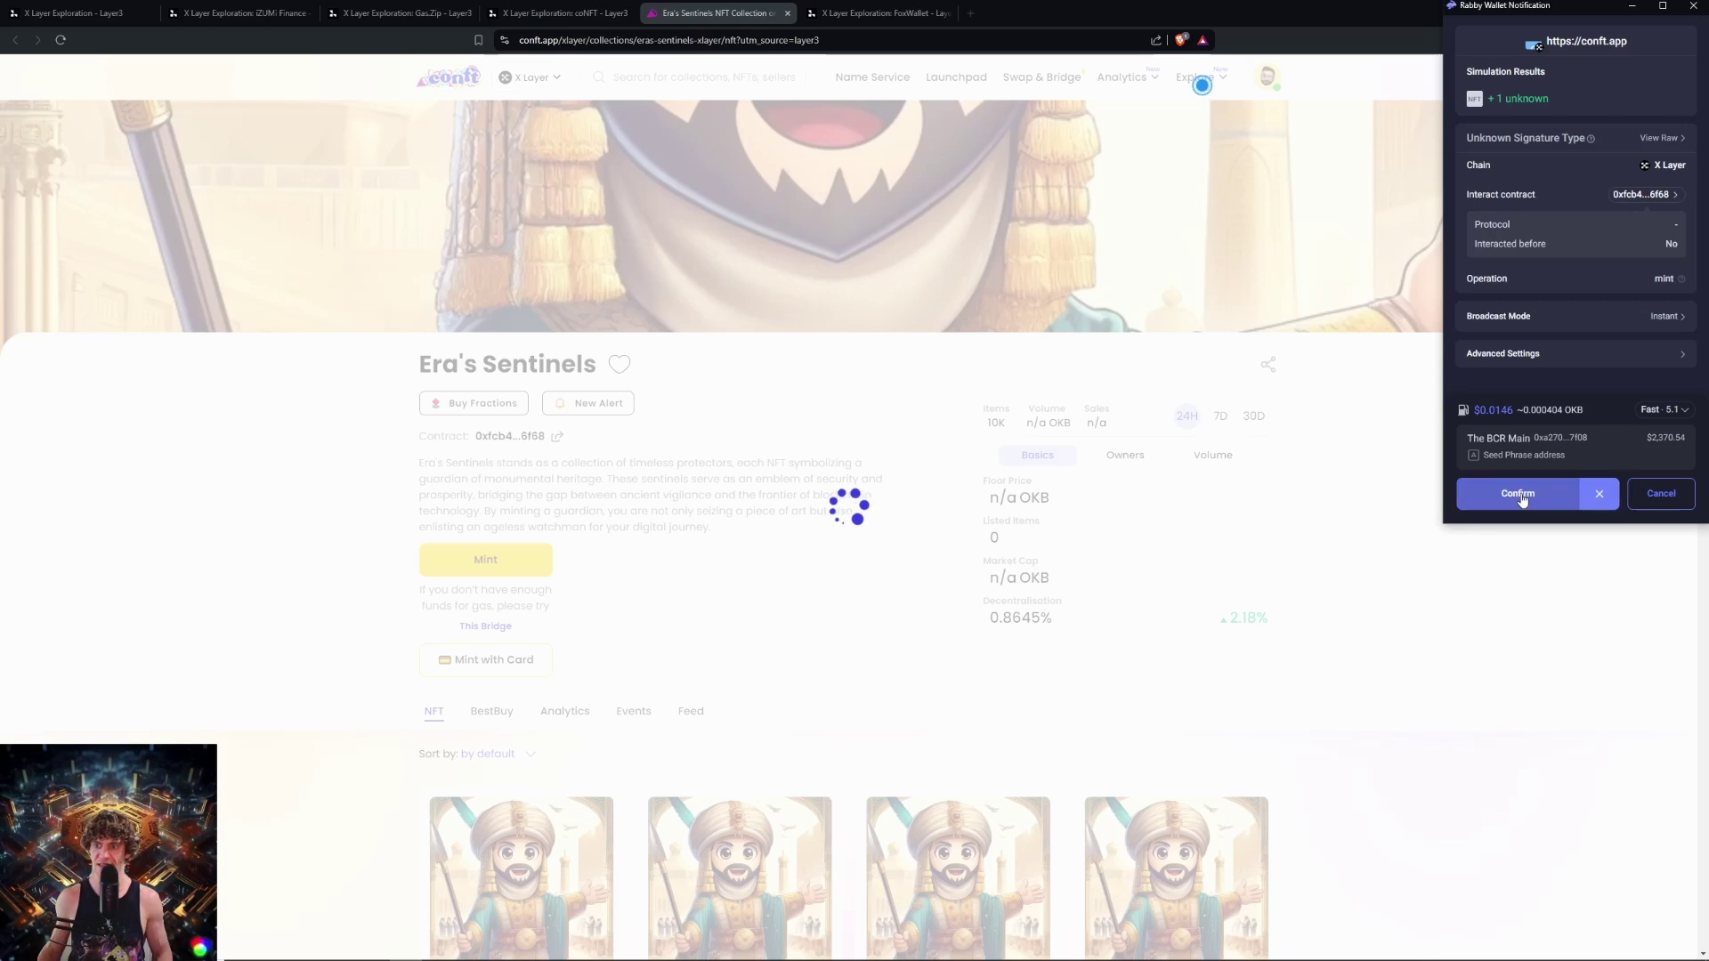
{"action": "left_click", "coordinate": [1280, 385]}
Try to verify the Era Sentinel mint in the coNFT quest, check the other quests' claims, and close the collection page
{"action": "left_click", "coordinate": [559, 12]}
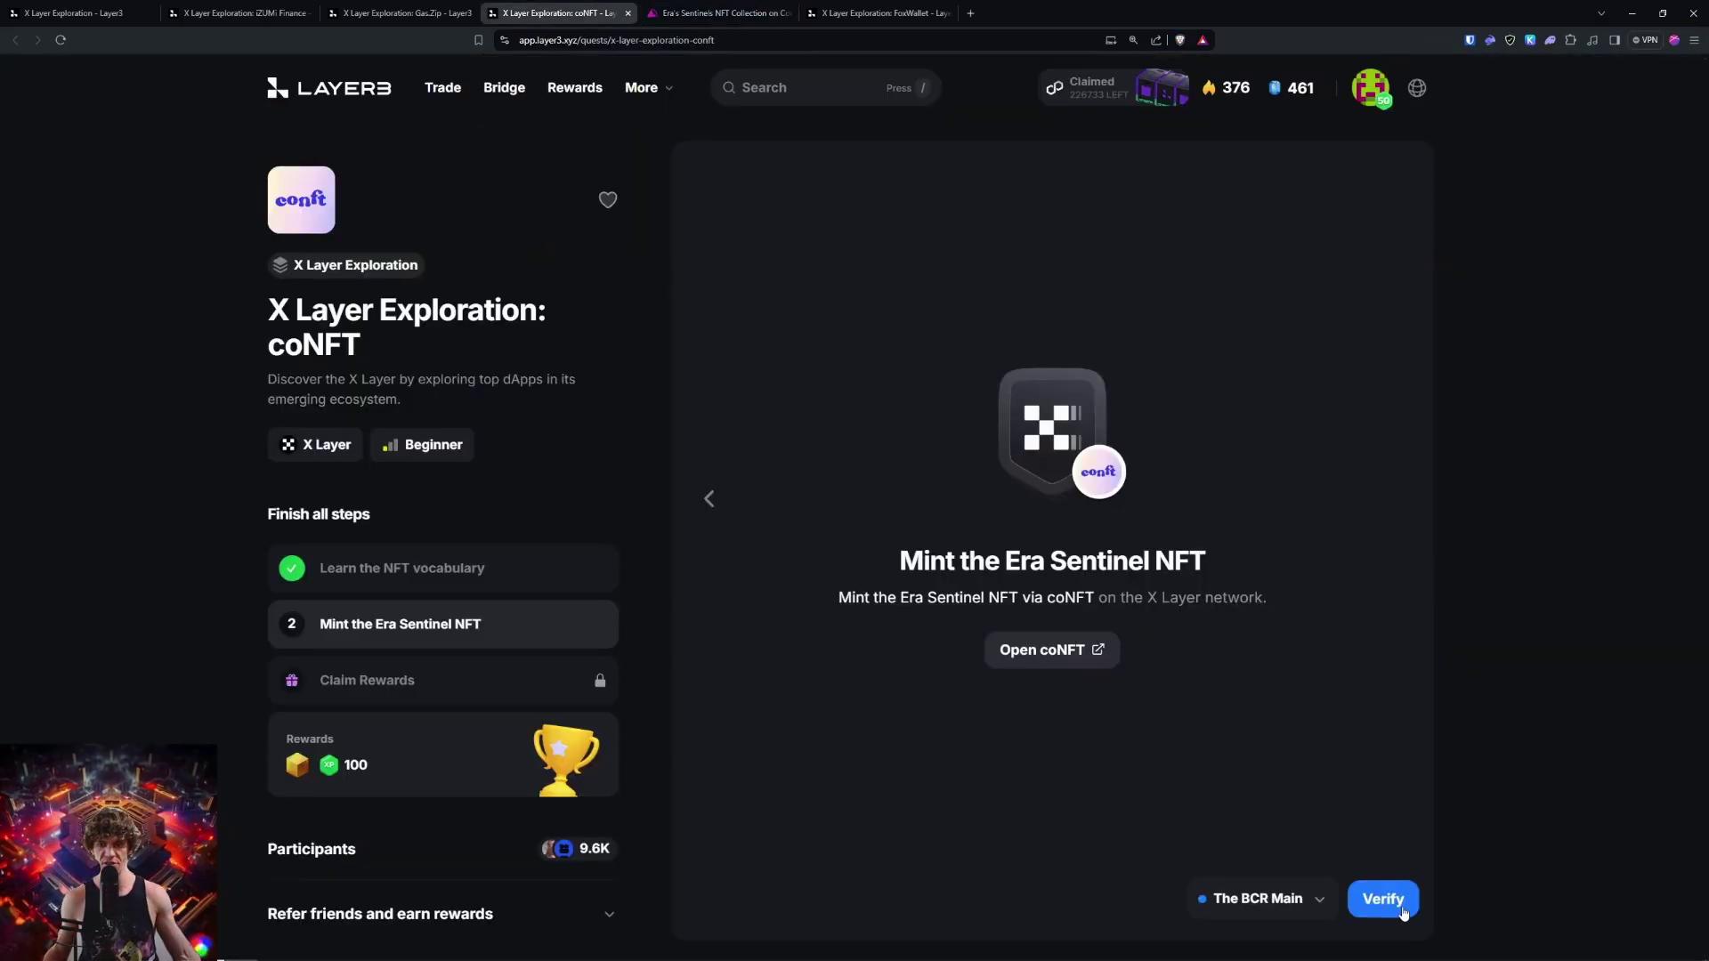
{"action": "left_click", "coordinate": [274, 13]}
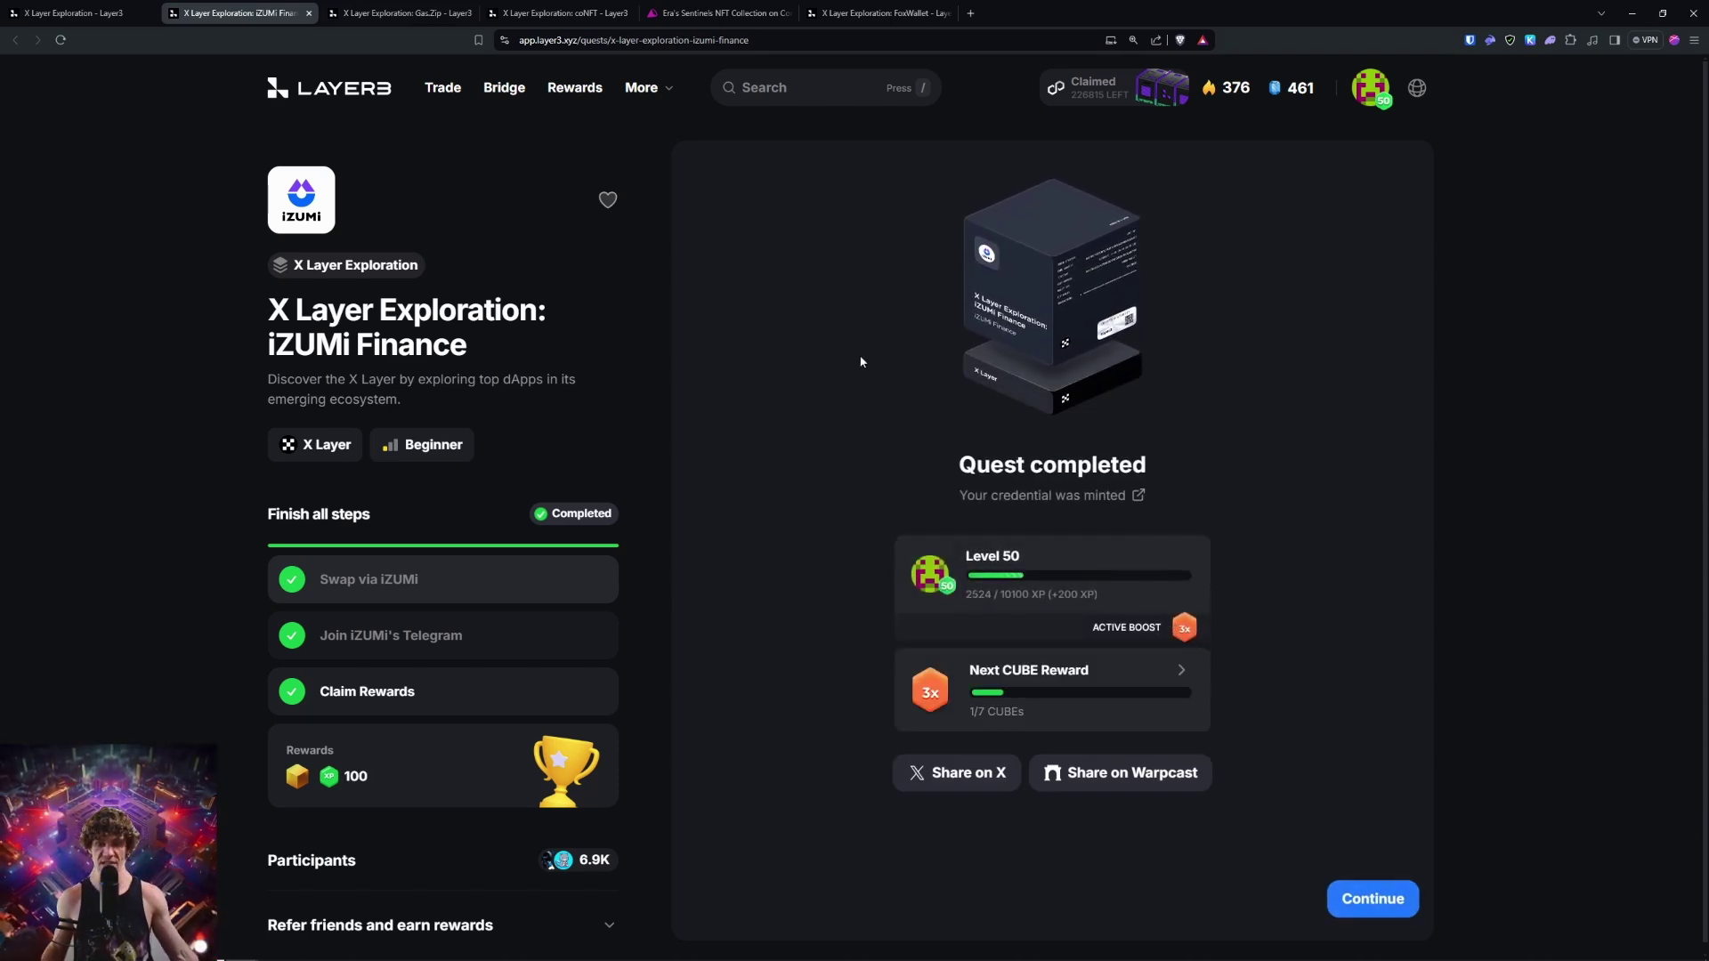
{"action": "left_click", "coordinate": [427, 13]}
{"action": "left_click", "coordinate": [558, 10]}
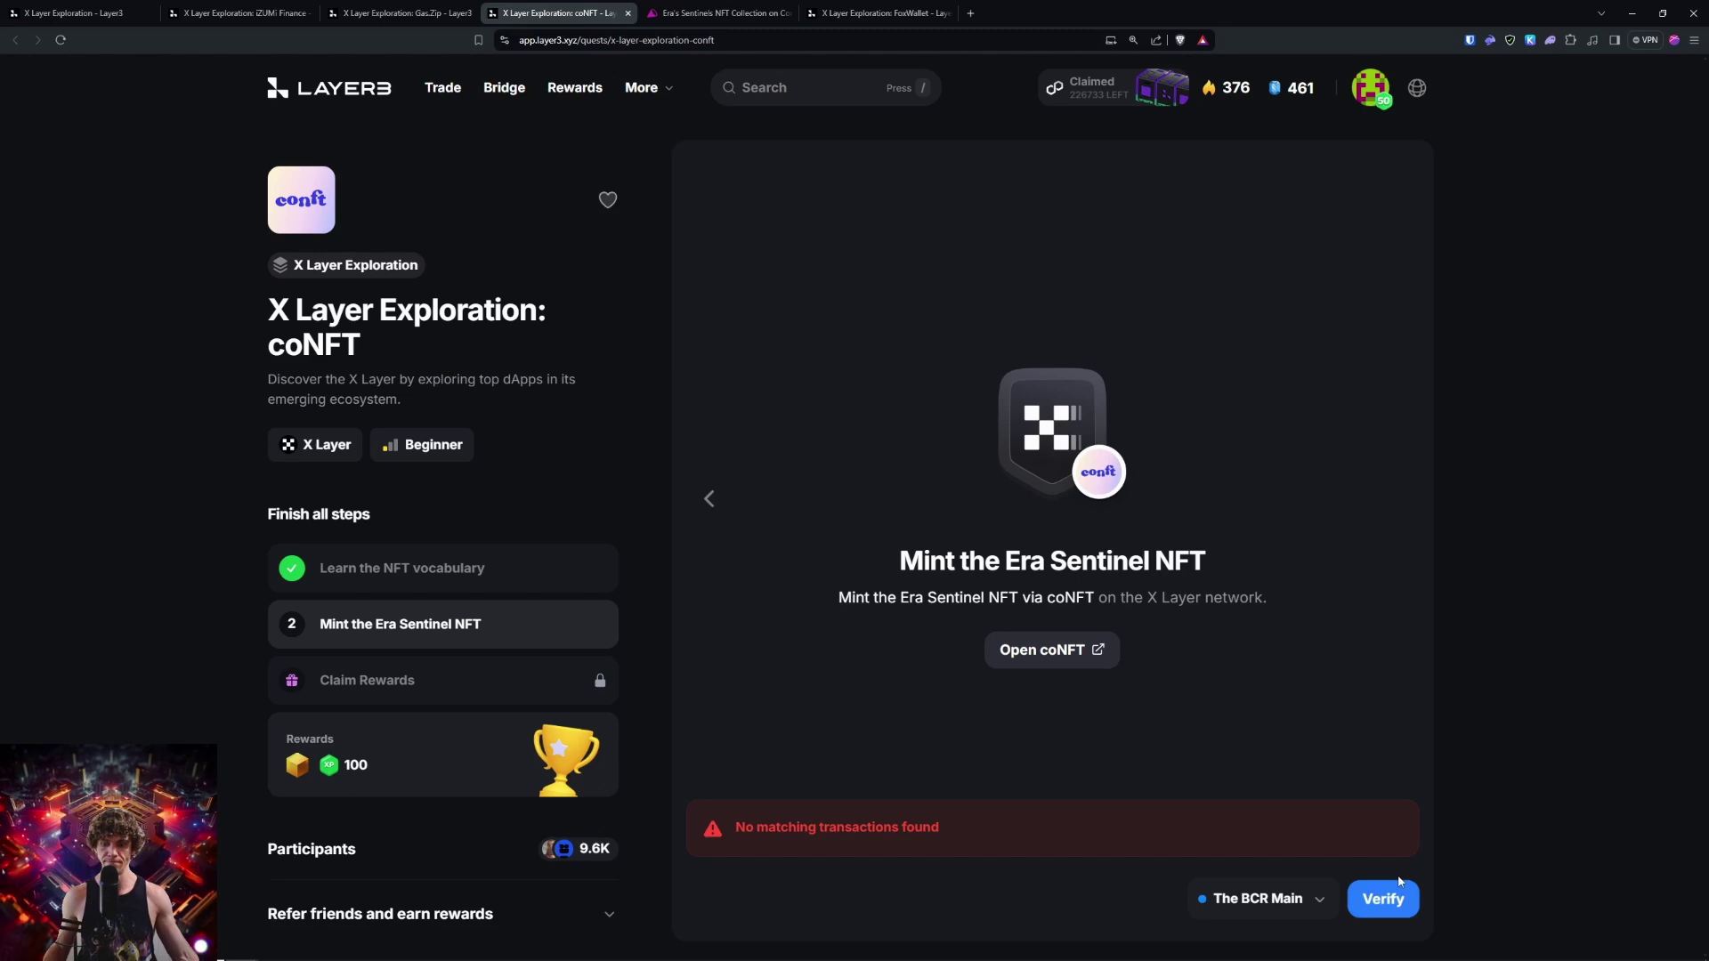
{"action": "left_click", "coordinate": [1383, 899]}
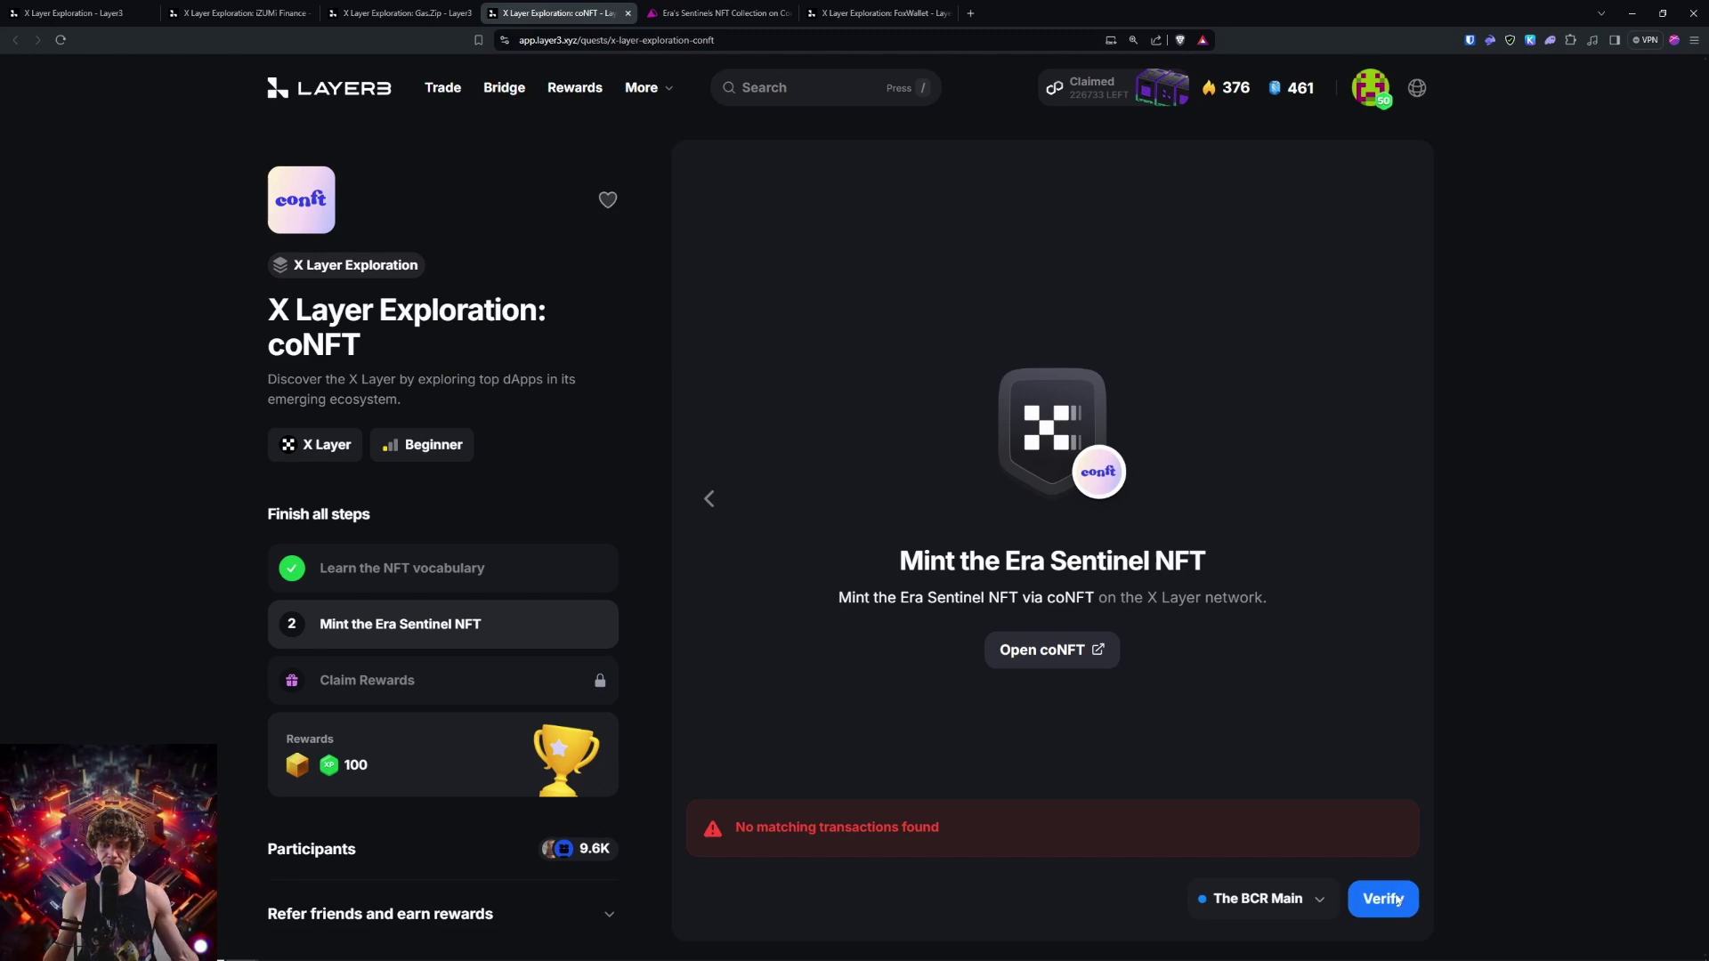
{"action": "left_click", "coordinate": [744, 11]}
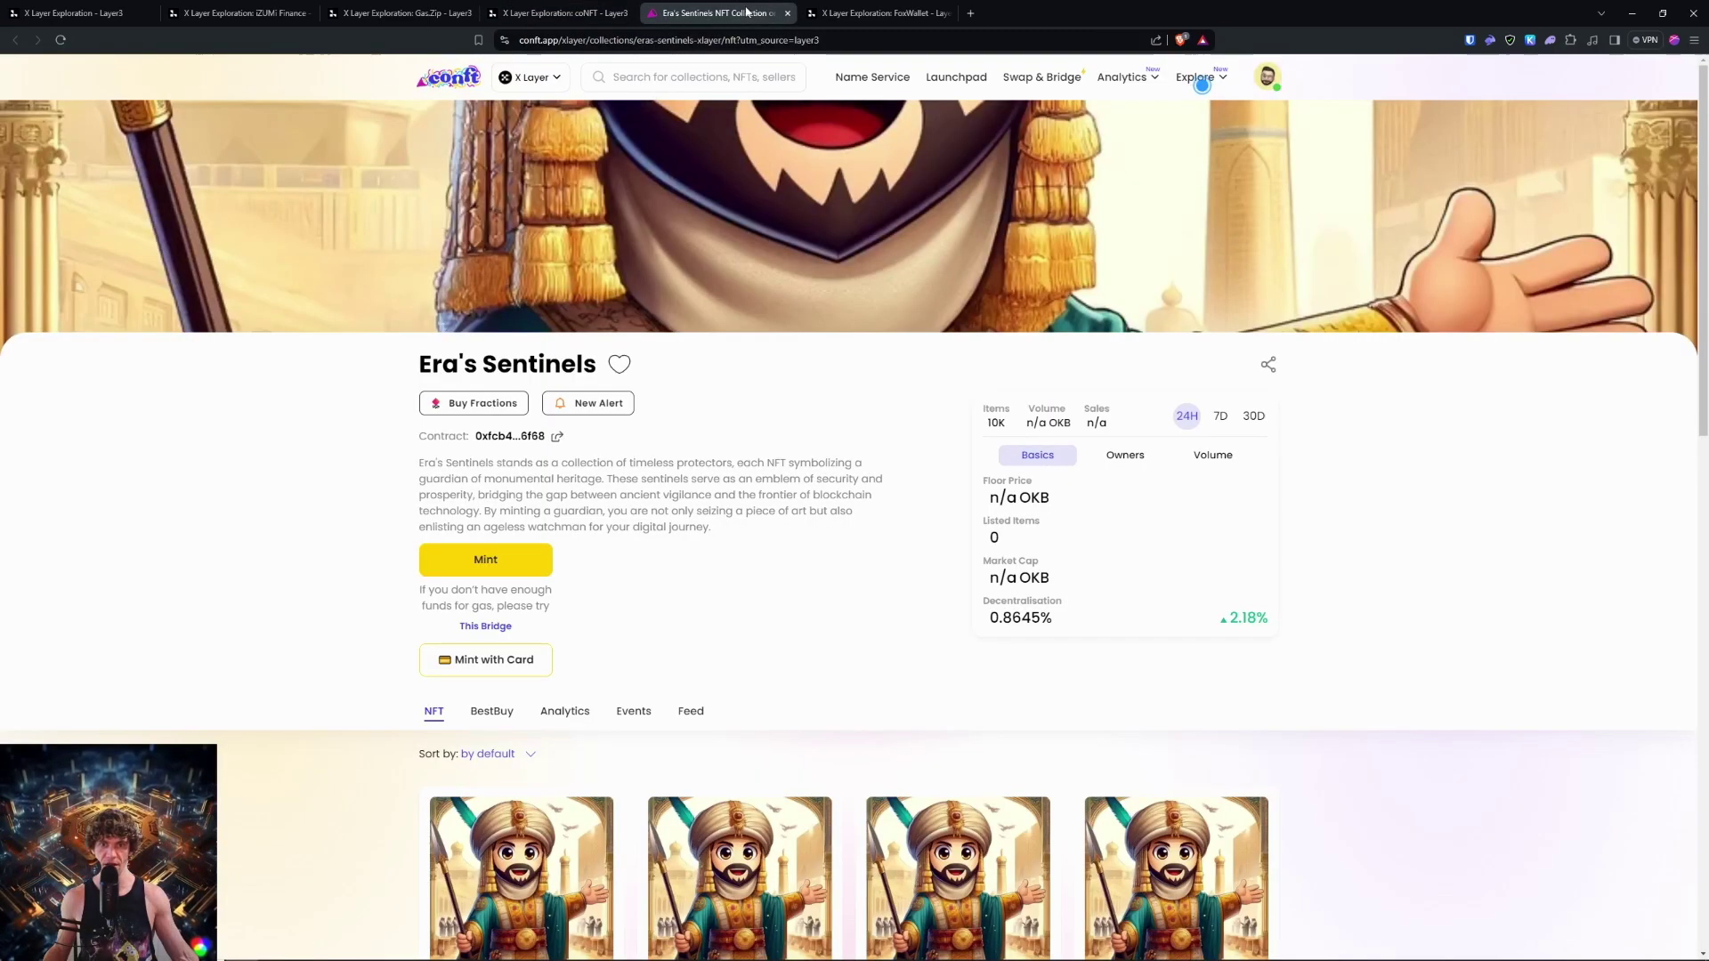
{"action": "left_click", "coordinate": [787, 13]}
Go through the FoxWallet quest's intro and open the FoxWallet website for the download step
{"action": "left_click", "coordinate": [714, 7]}
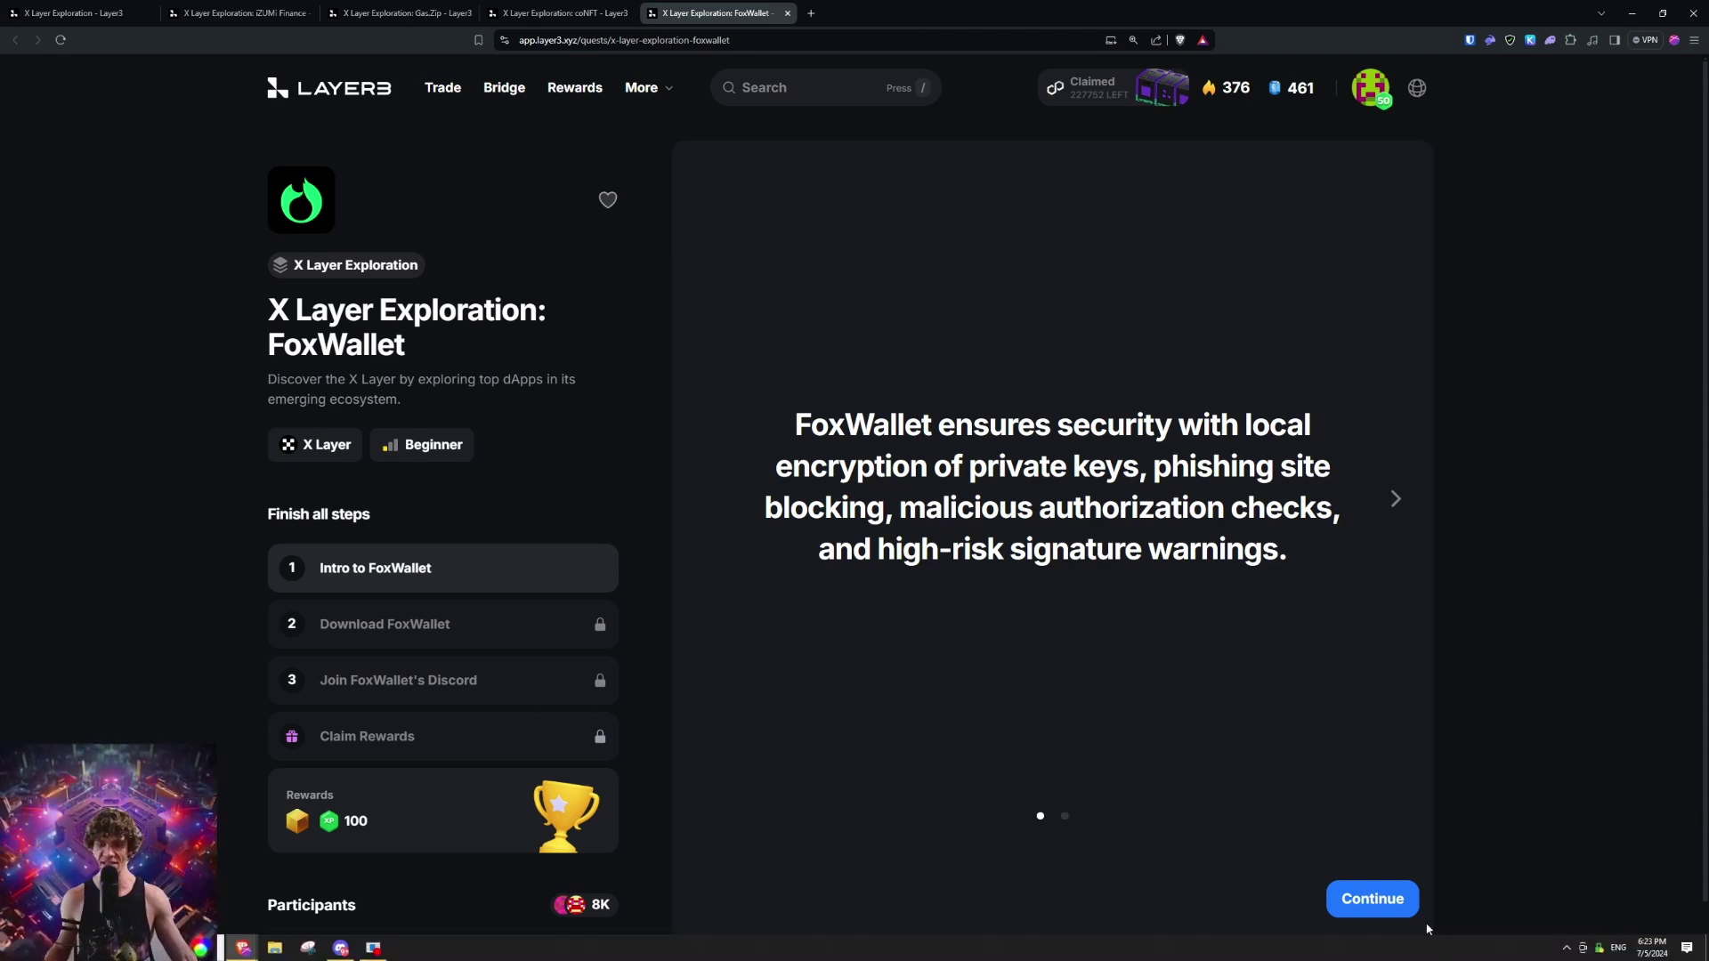
{"action": "left_click", "coordinate": [1403, 901]}
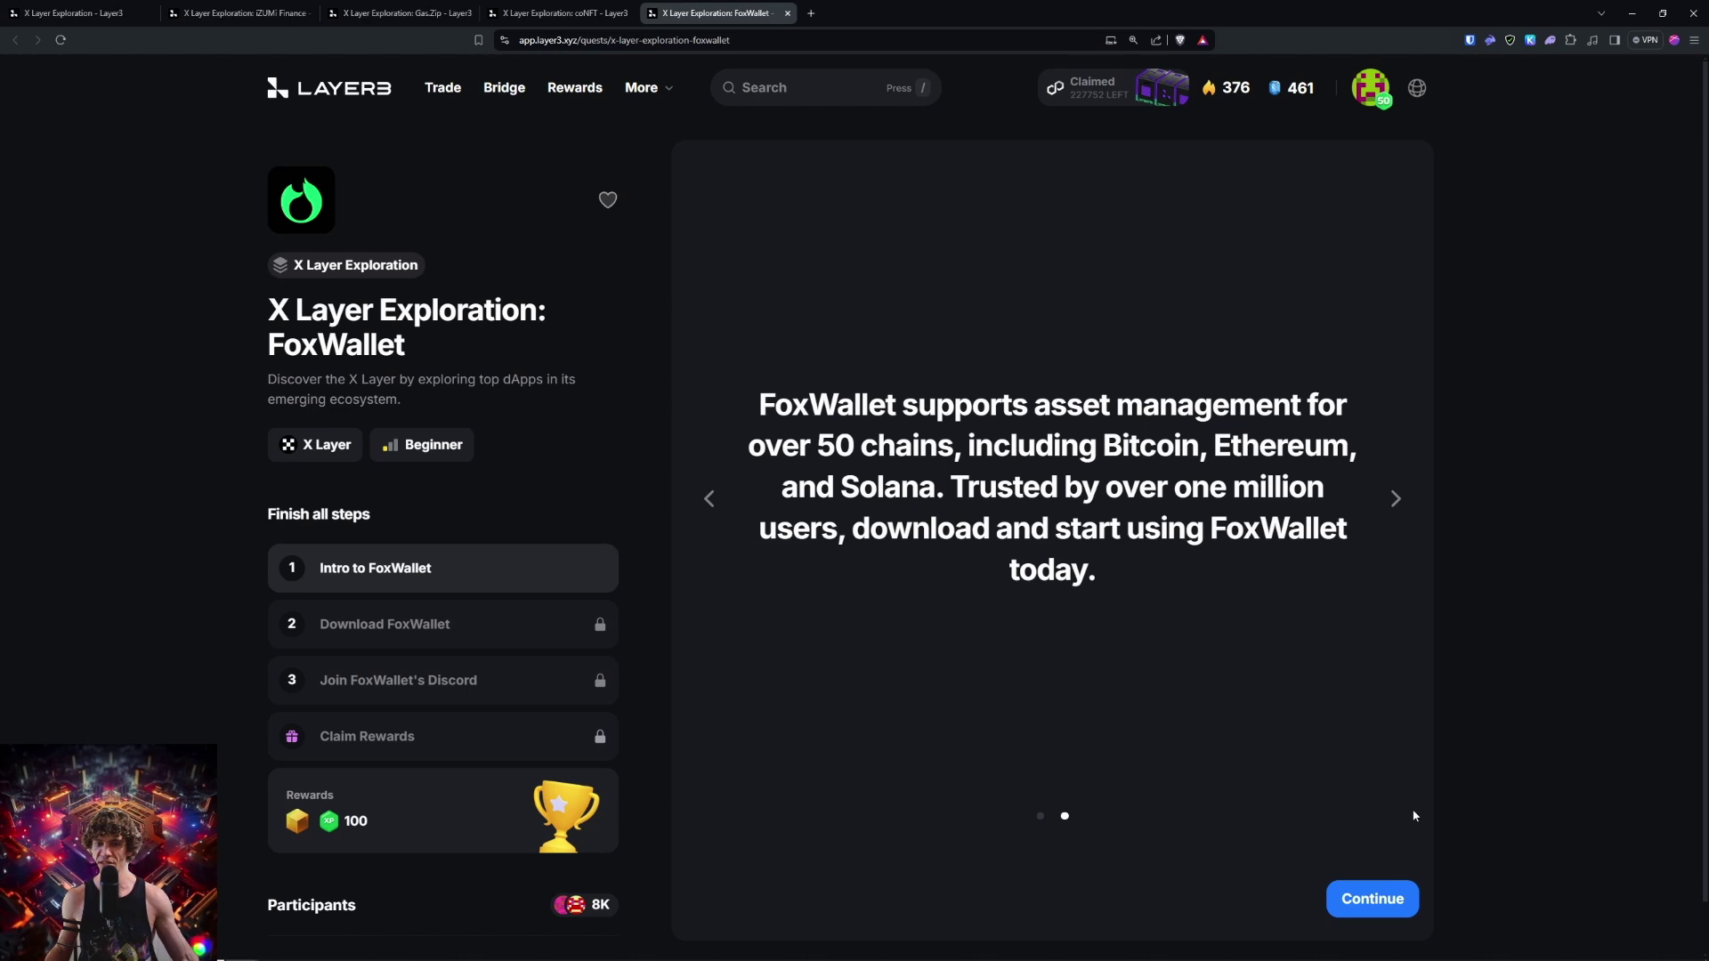
{"action": "left_click", "coordinate": [1385, 907]}
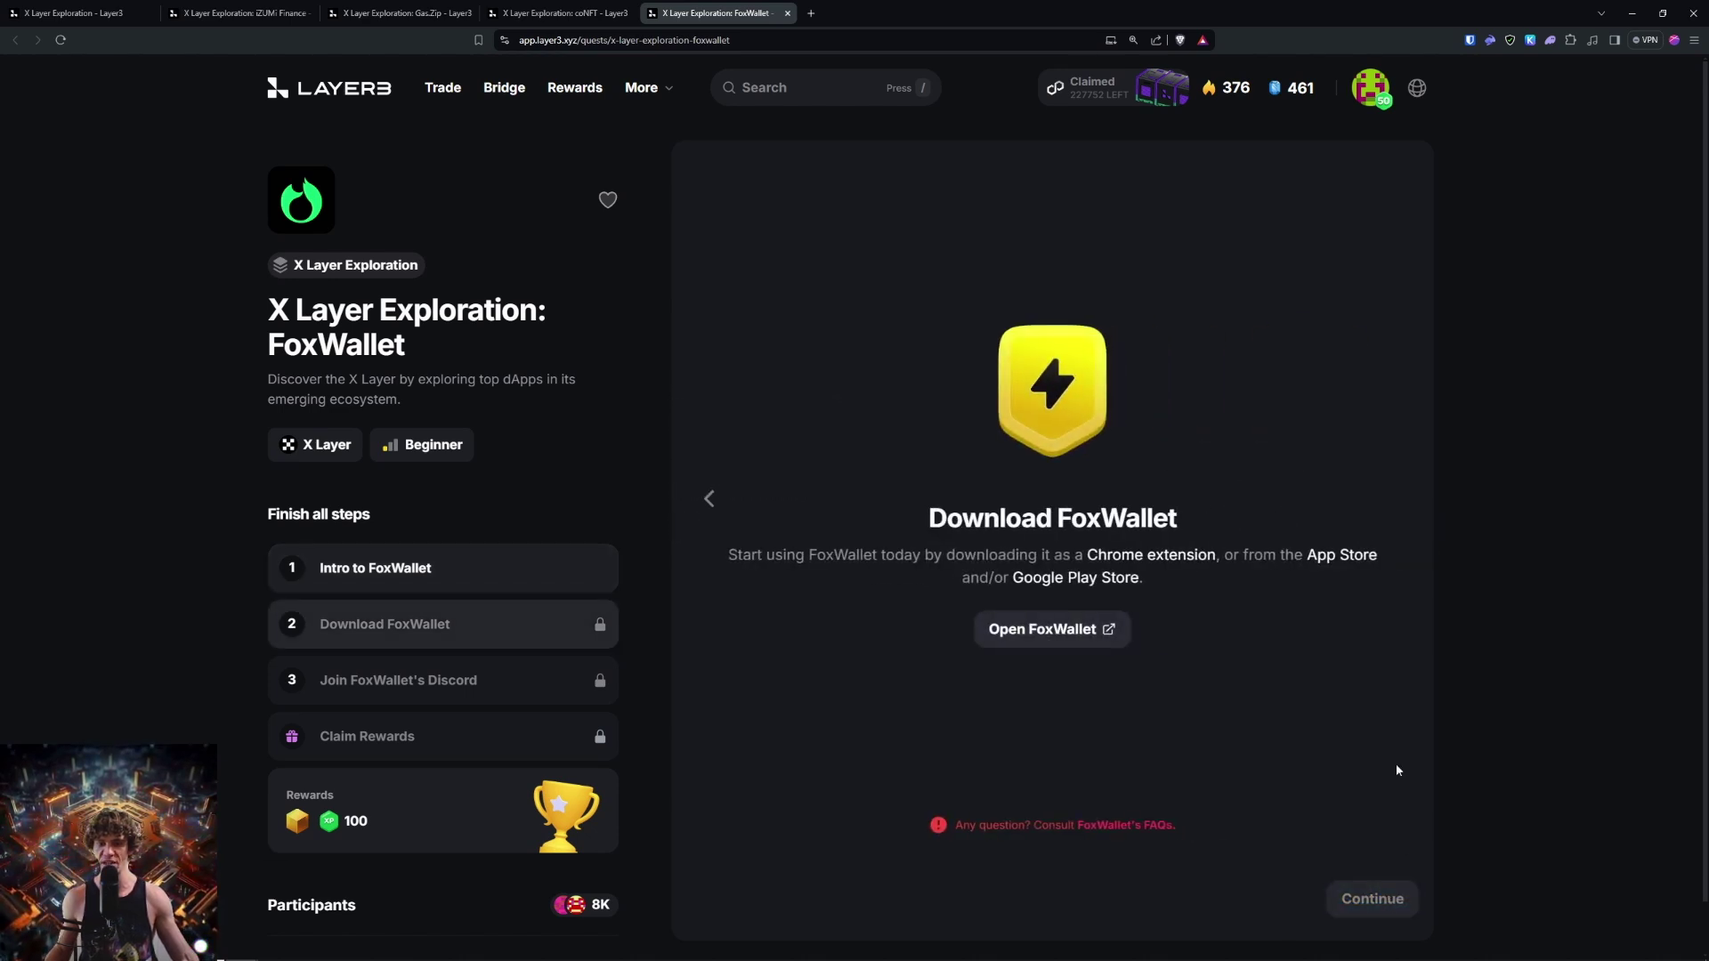
{"action": "left_click", "coordinate": [1051, 630]}
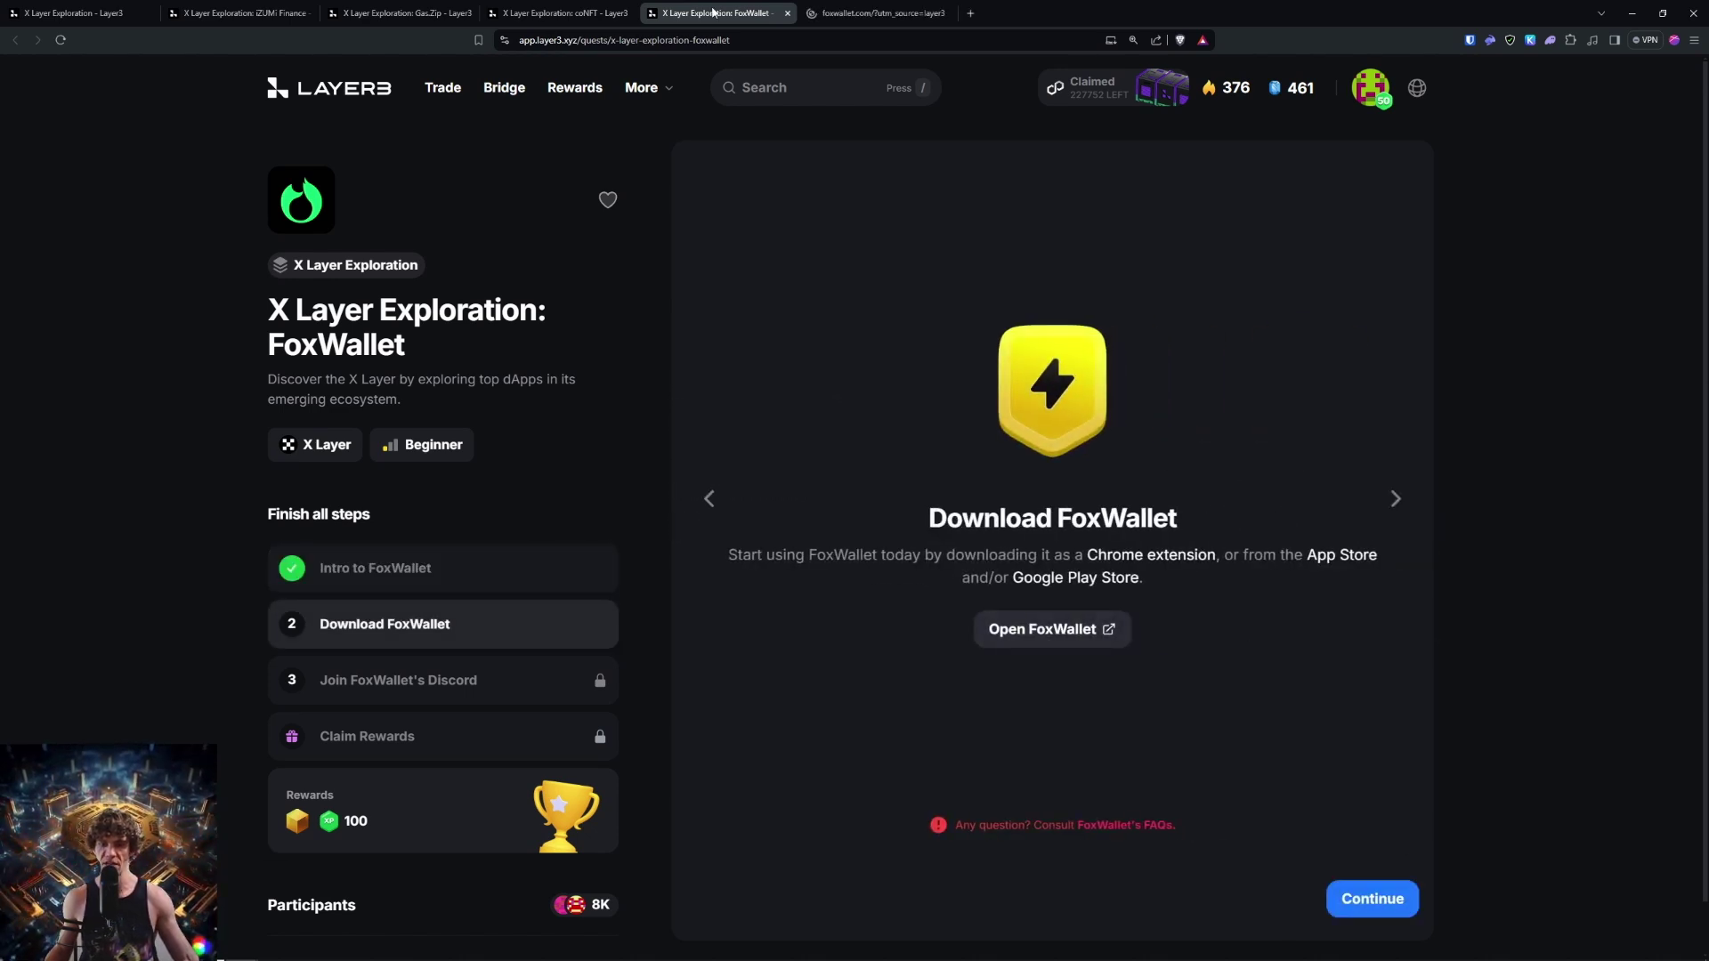
Open FoxWallet's Chrome extension page from its official website for the quest's download step
{"action": "left_click", "coordinate": [884, 12]}
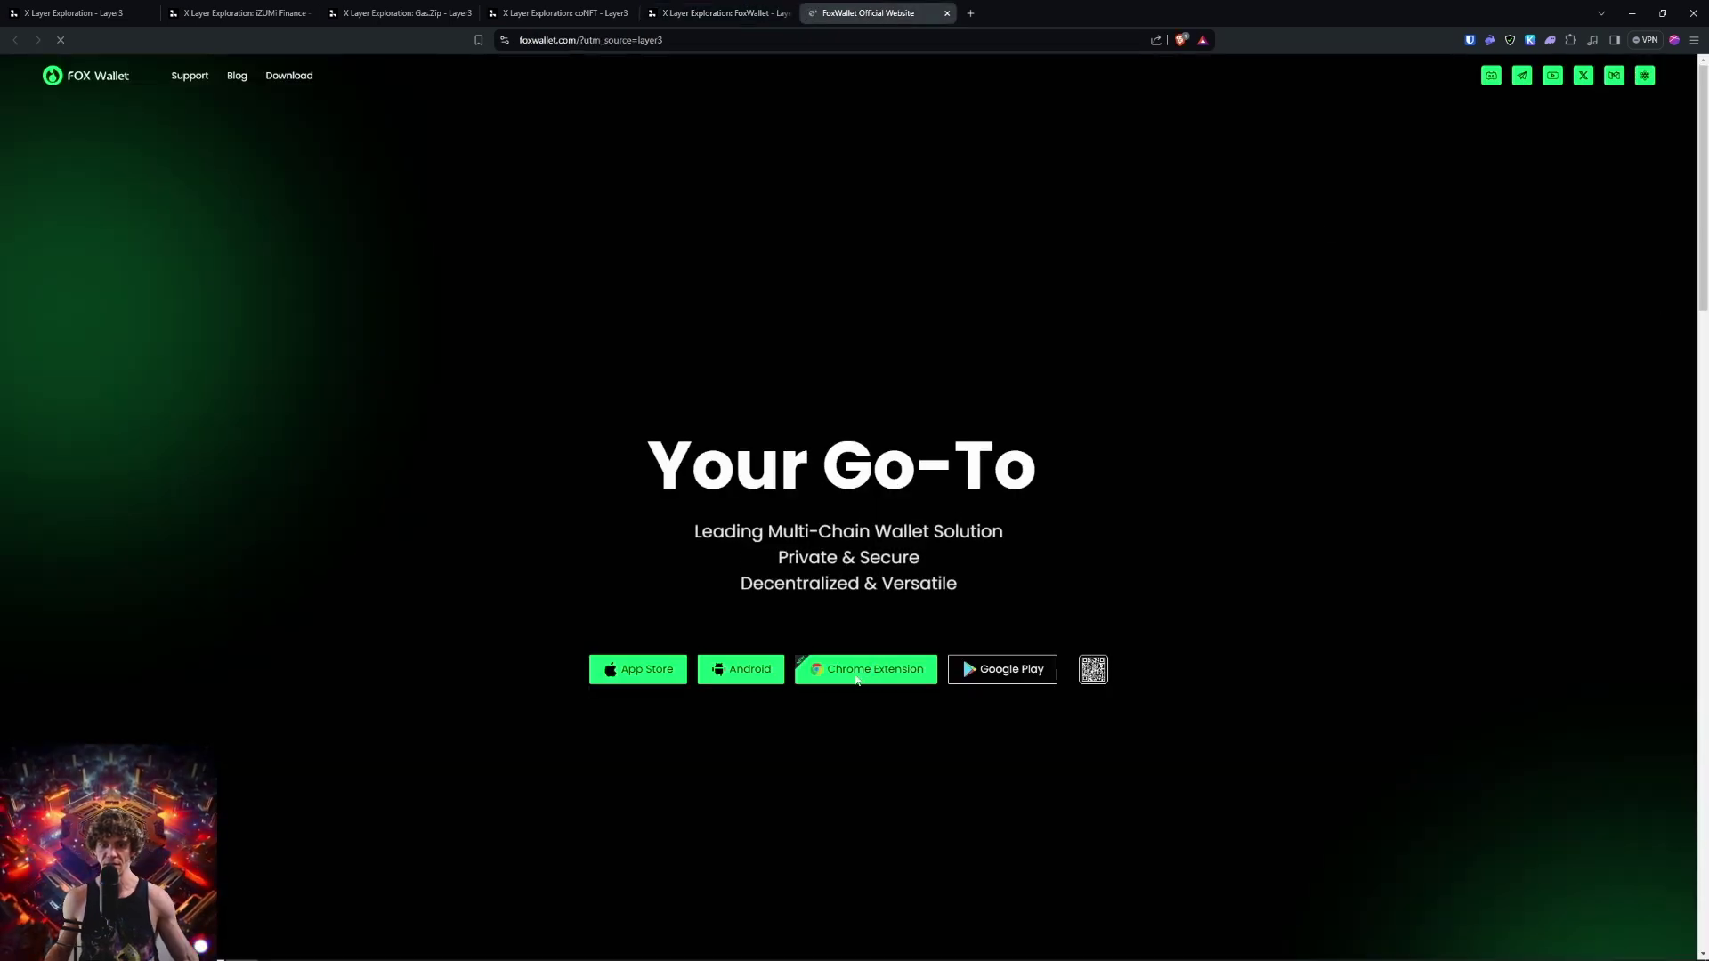
{"action": "left_click", "coordinate": [859, 675]}
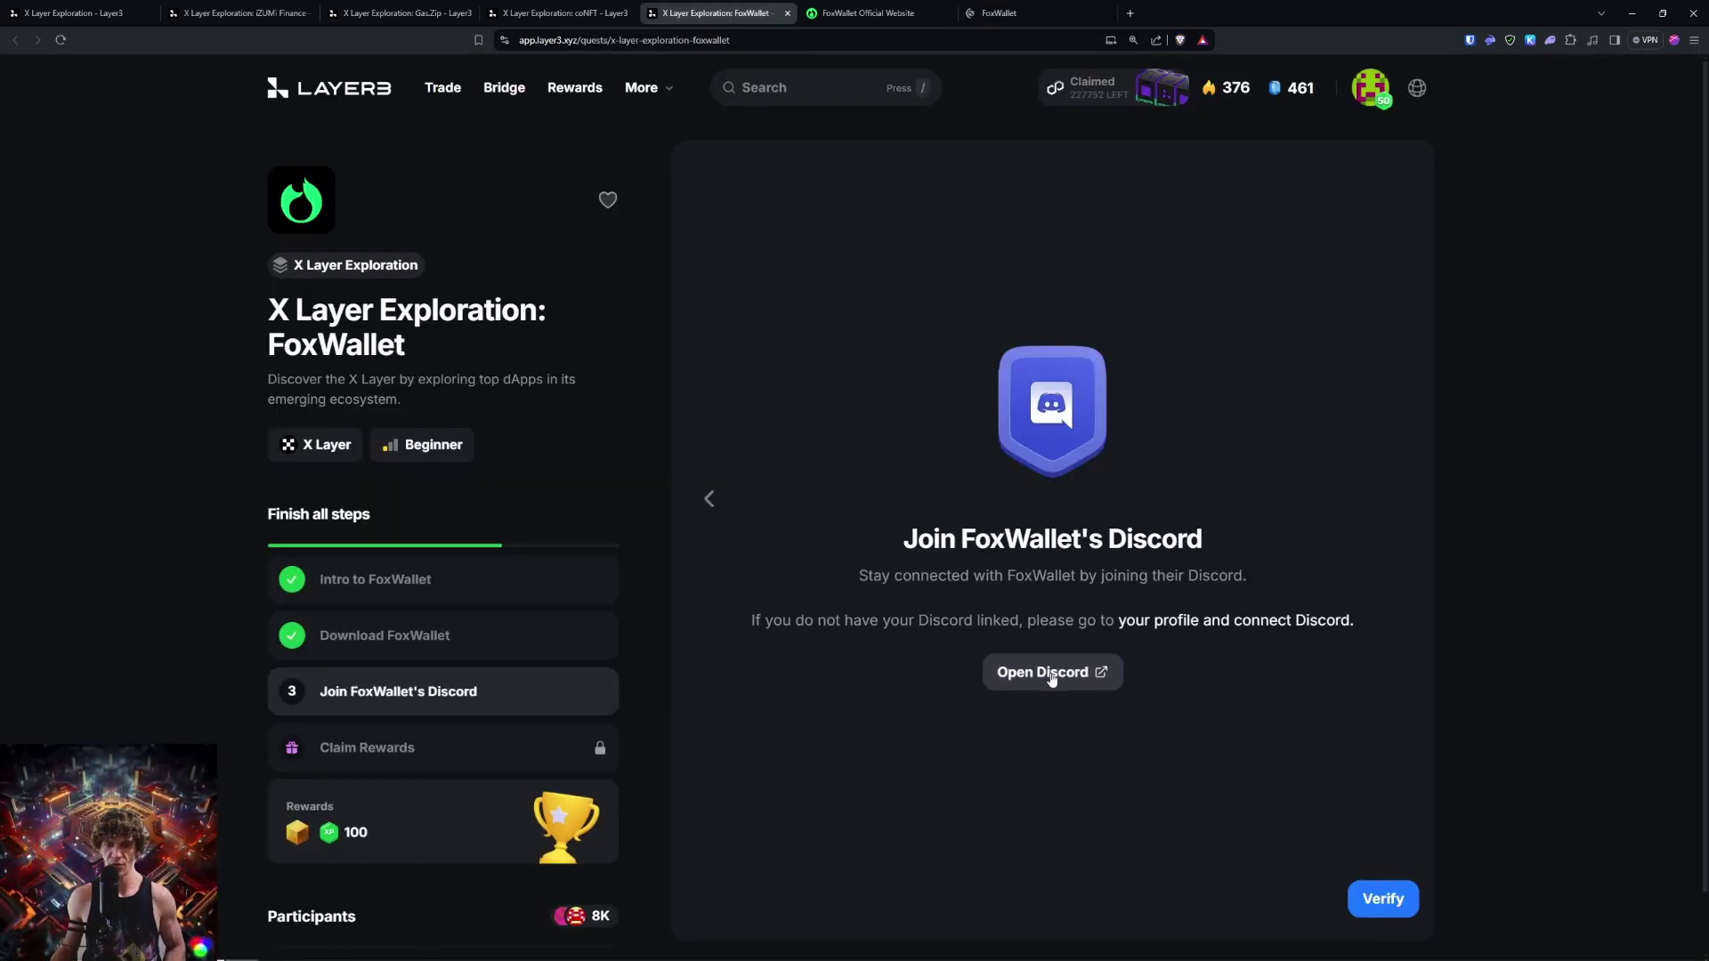
Open the FoxWallet Discord invite from the quest and try to verify the Discord step
{"action": "left_click", "coordinate": [1053, 673]}
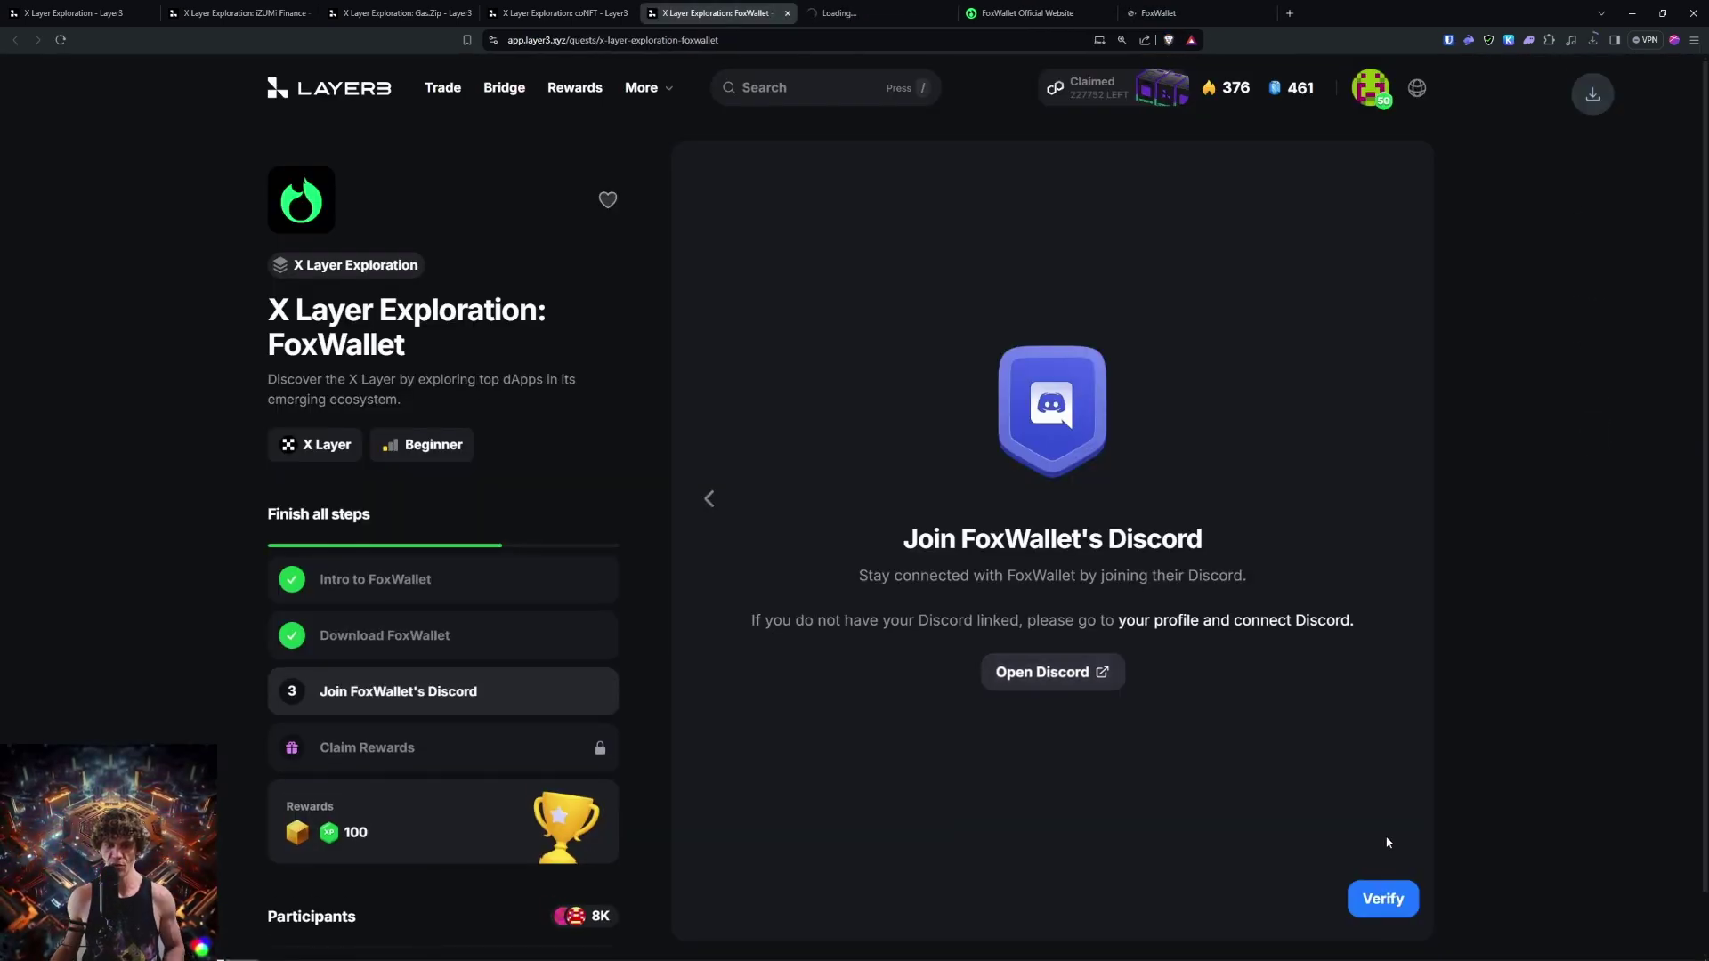
{"action": "left_click", "coordinate": [1379, 901]}
{"action": "left_click", "coordinate": [873, 12]}
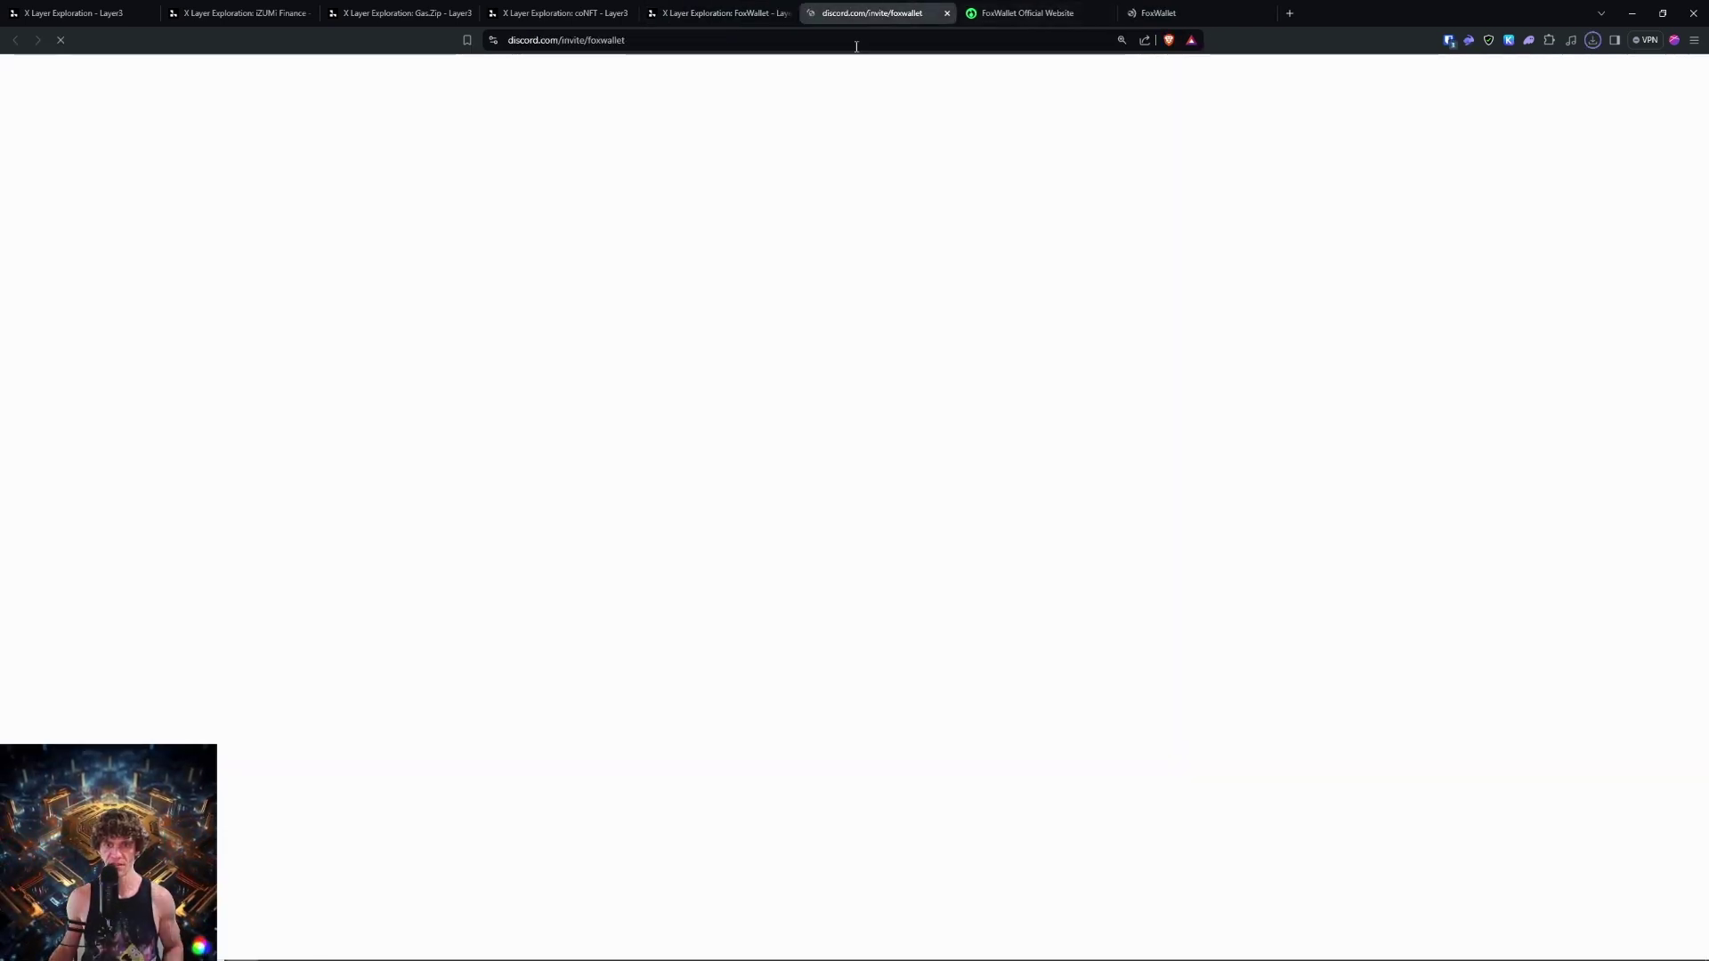
Look through the FoxWallet website's app previews and strengths, and close the FoxWallet pages
{"action": "left_click", "coordinate": [1035, 15]}
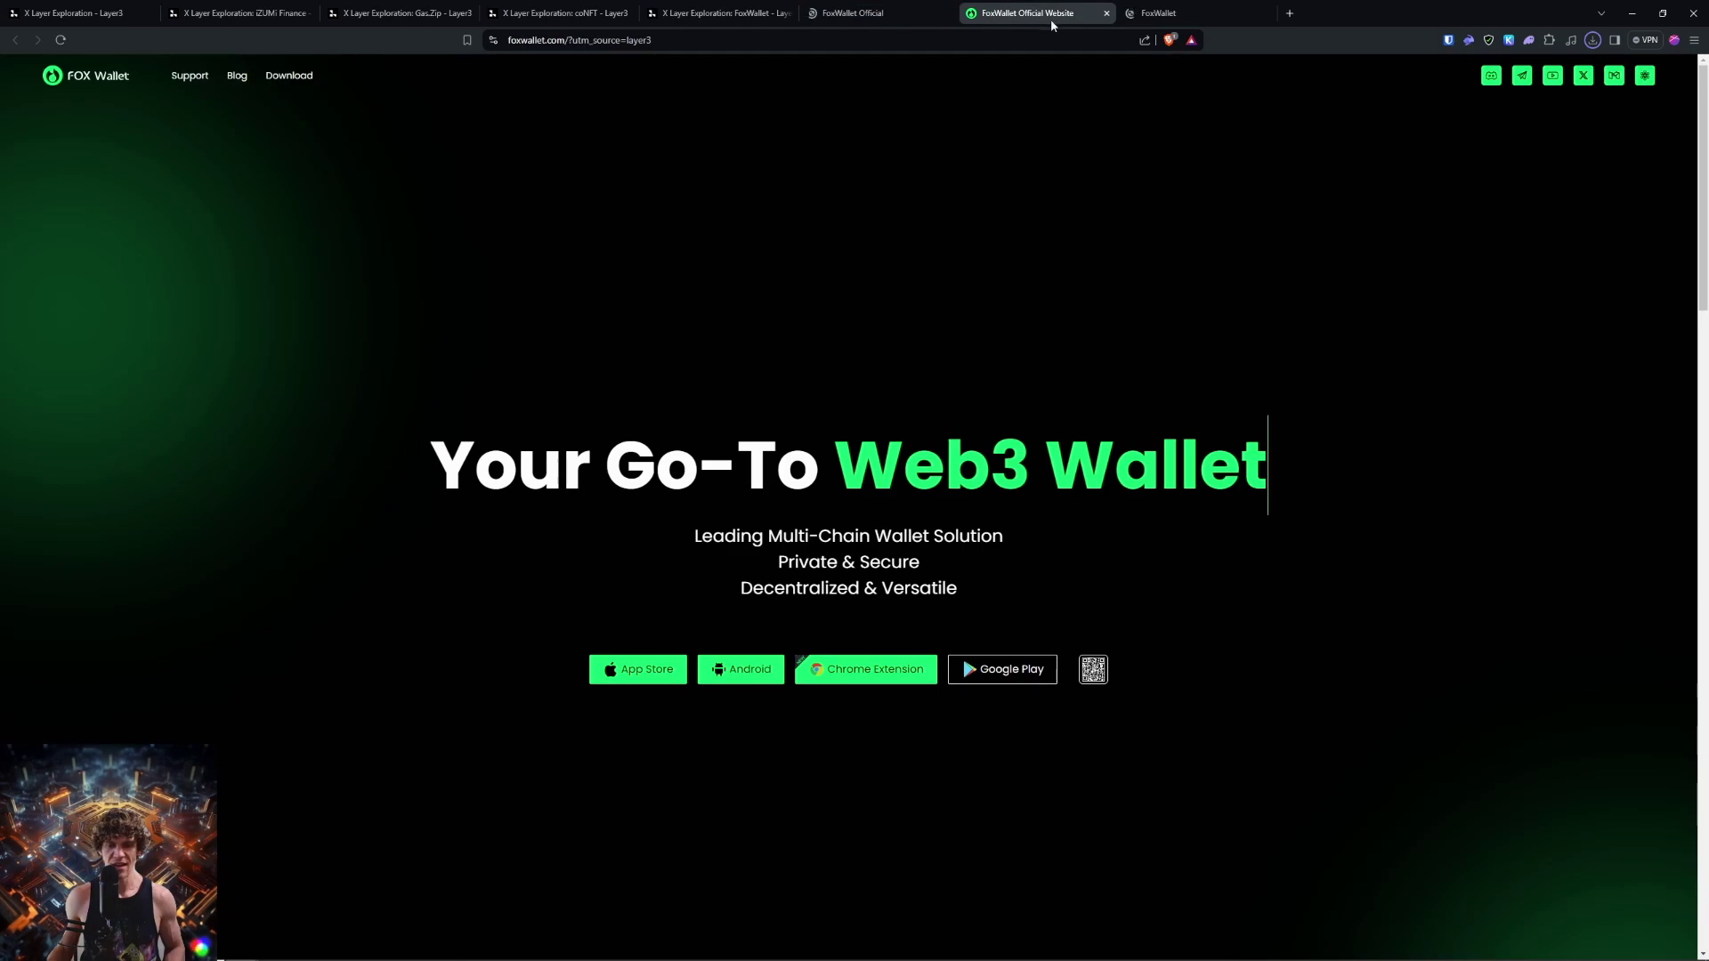
{"action": "scroll", "coordinate": [1193, 217], "scroll_direction": "down", "scroll_amount": 10}
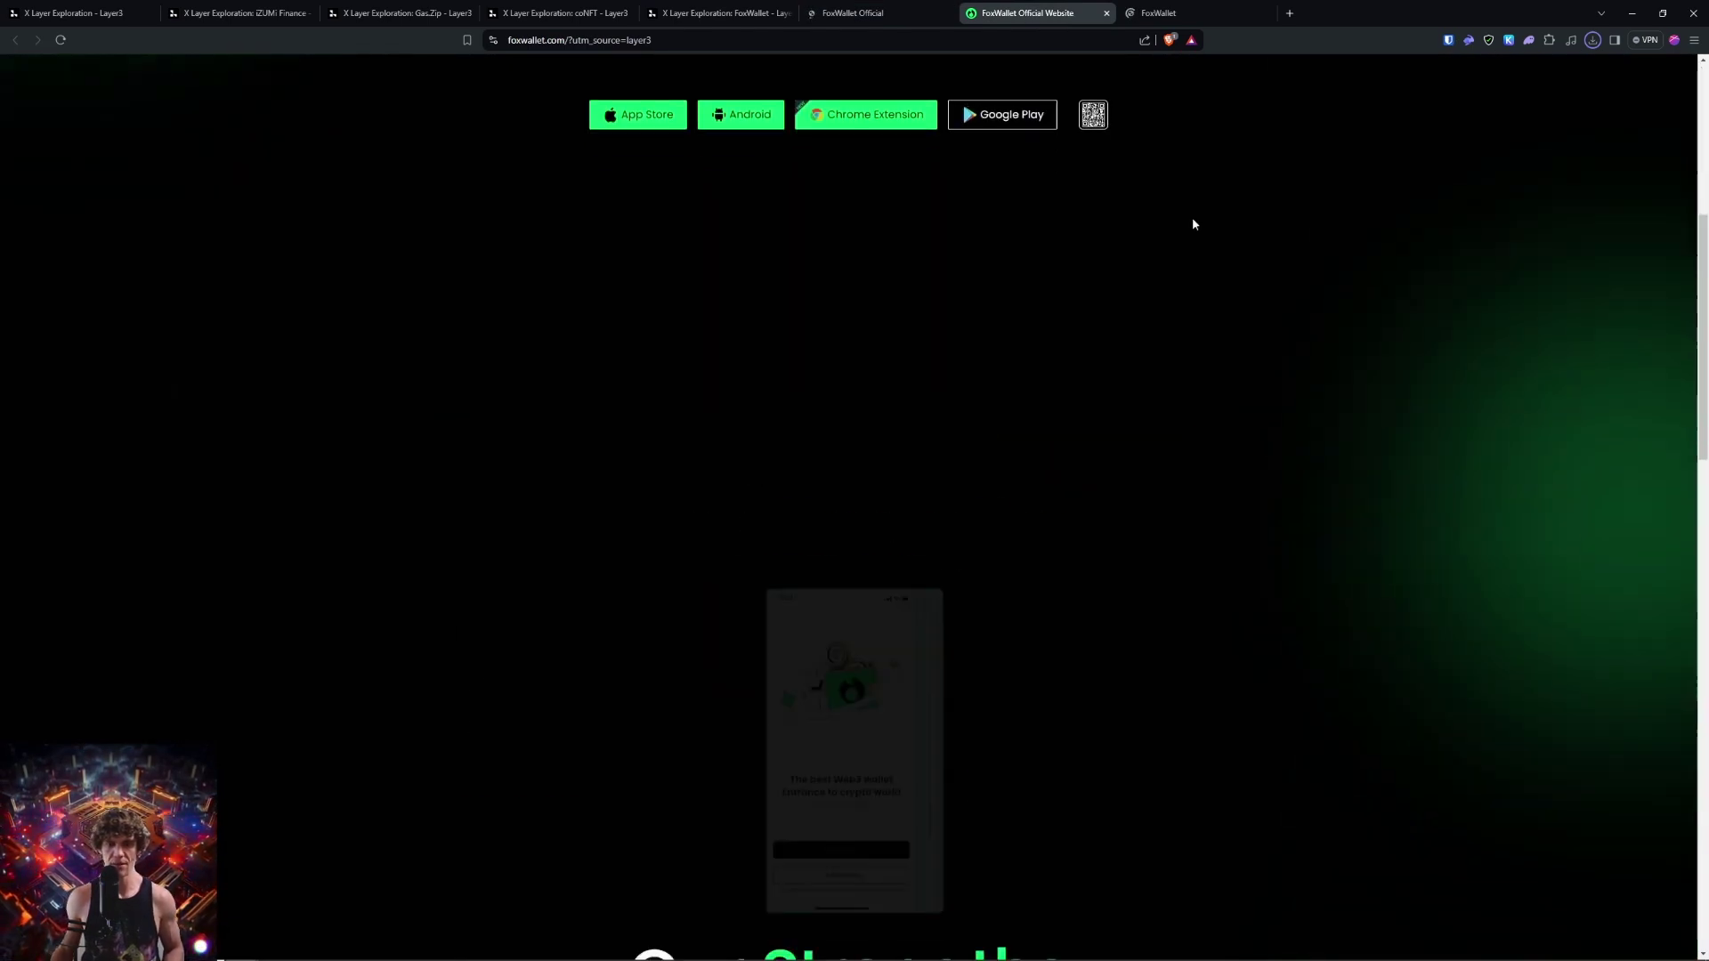
{"action": "scroll", "coordinate": [326, 369], "scroll_direction": "up", "scroll_amount": 2}
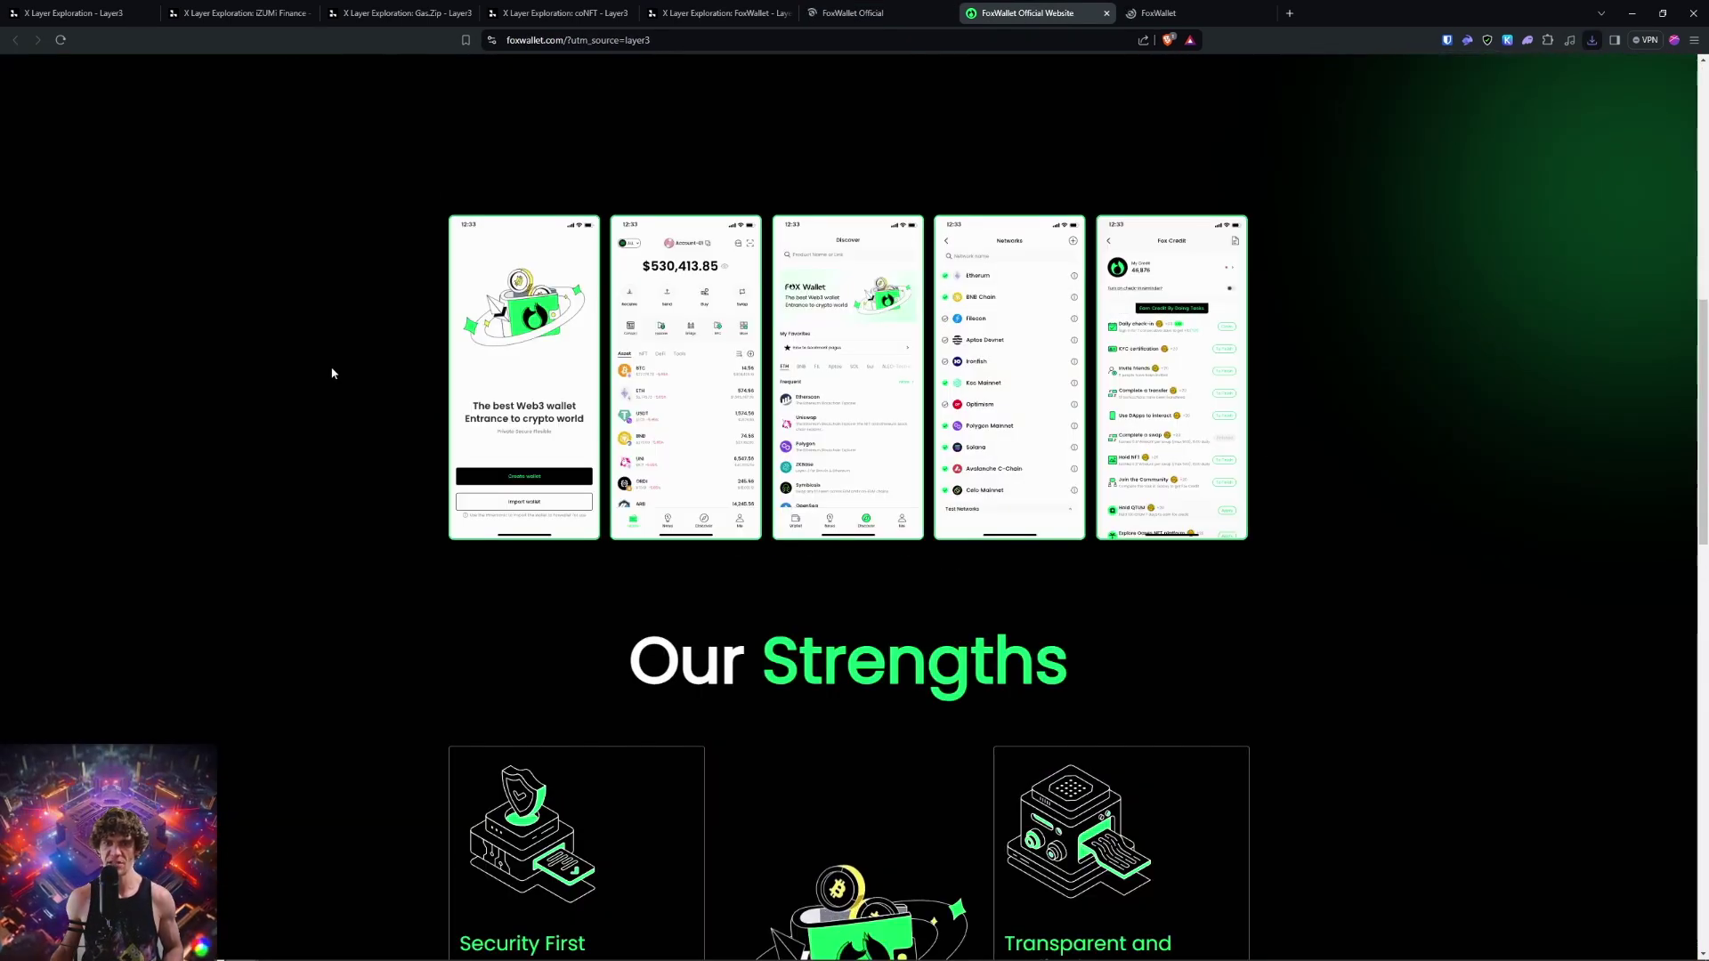
{"action": "scroll", "coordinate": [365, 365], "scroll_direction": "down", "scroll_amount": 12}
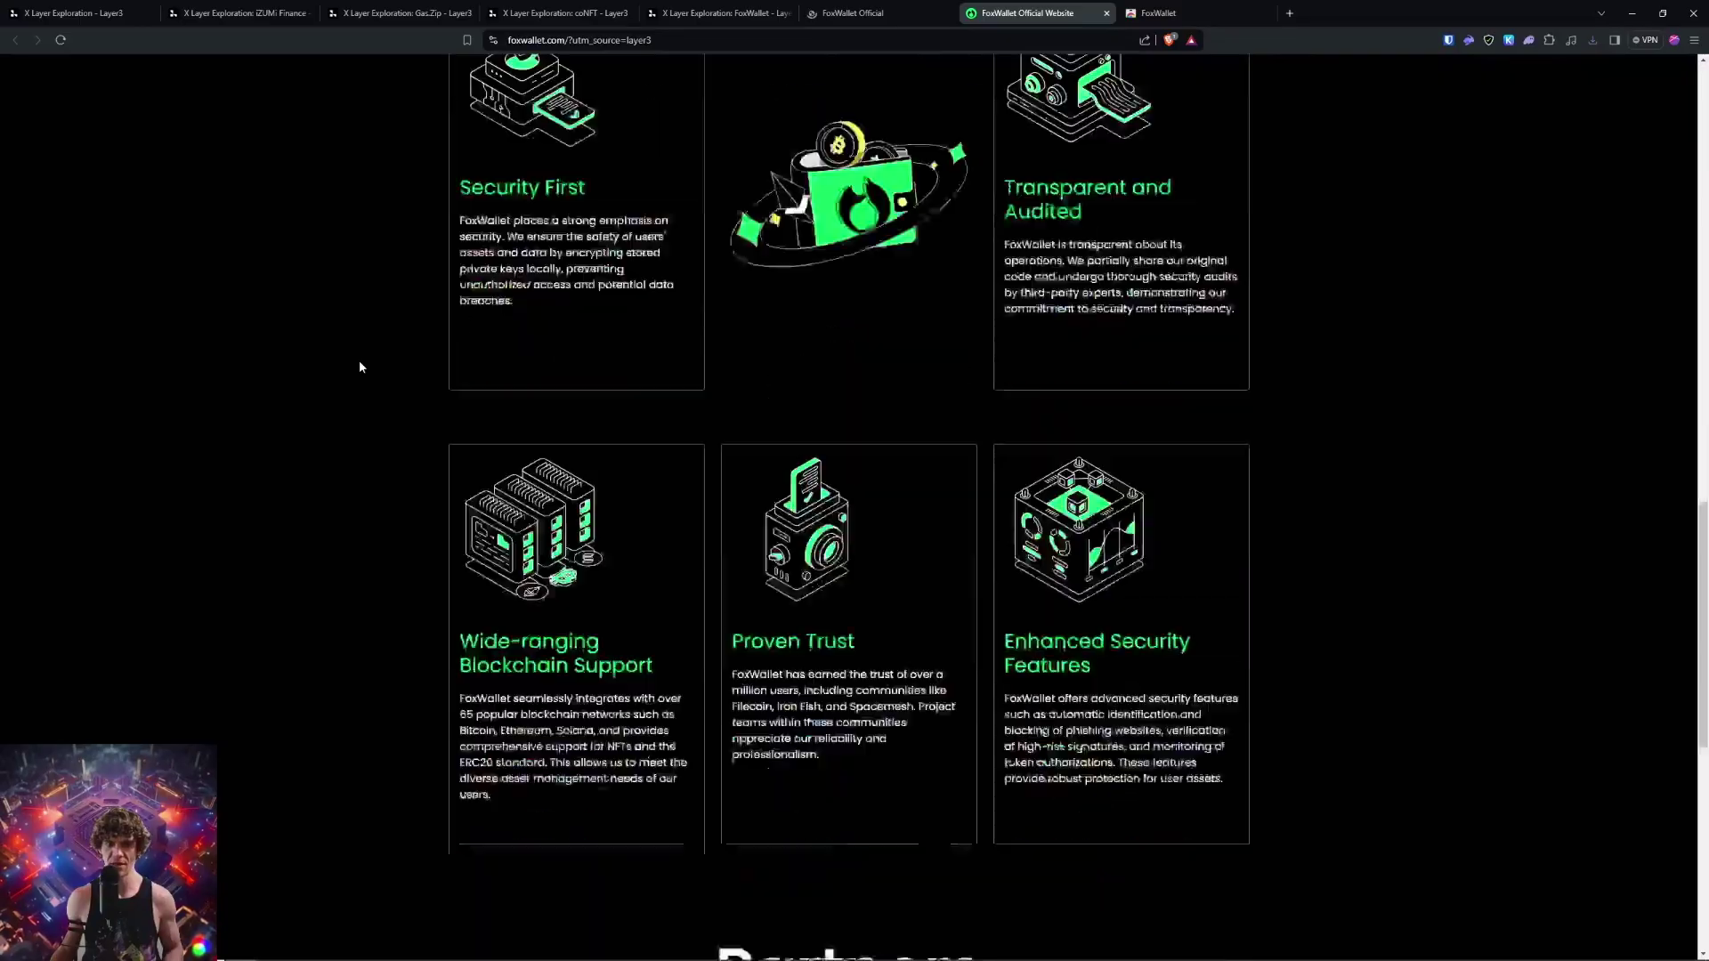
{"action": "key", "text": "ctrl+w"}
{"action": "key", "text": "ctrl+w"}
Accept the FoxWallet Discord invite and sign the coNFT quest's reward claim in Rabby Wallet
{"action": "left_click", "coordinate": [714, 610]}
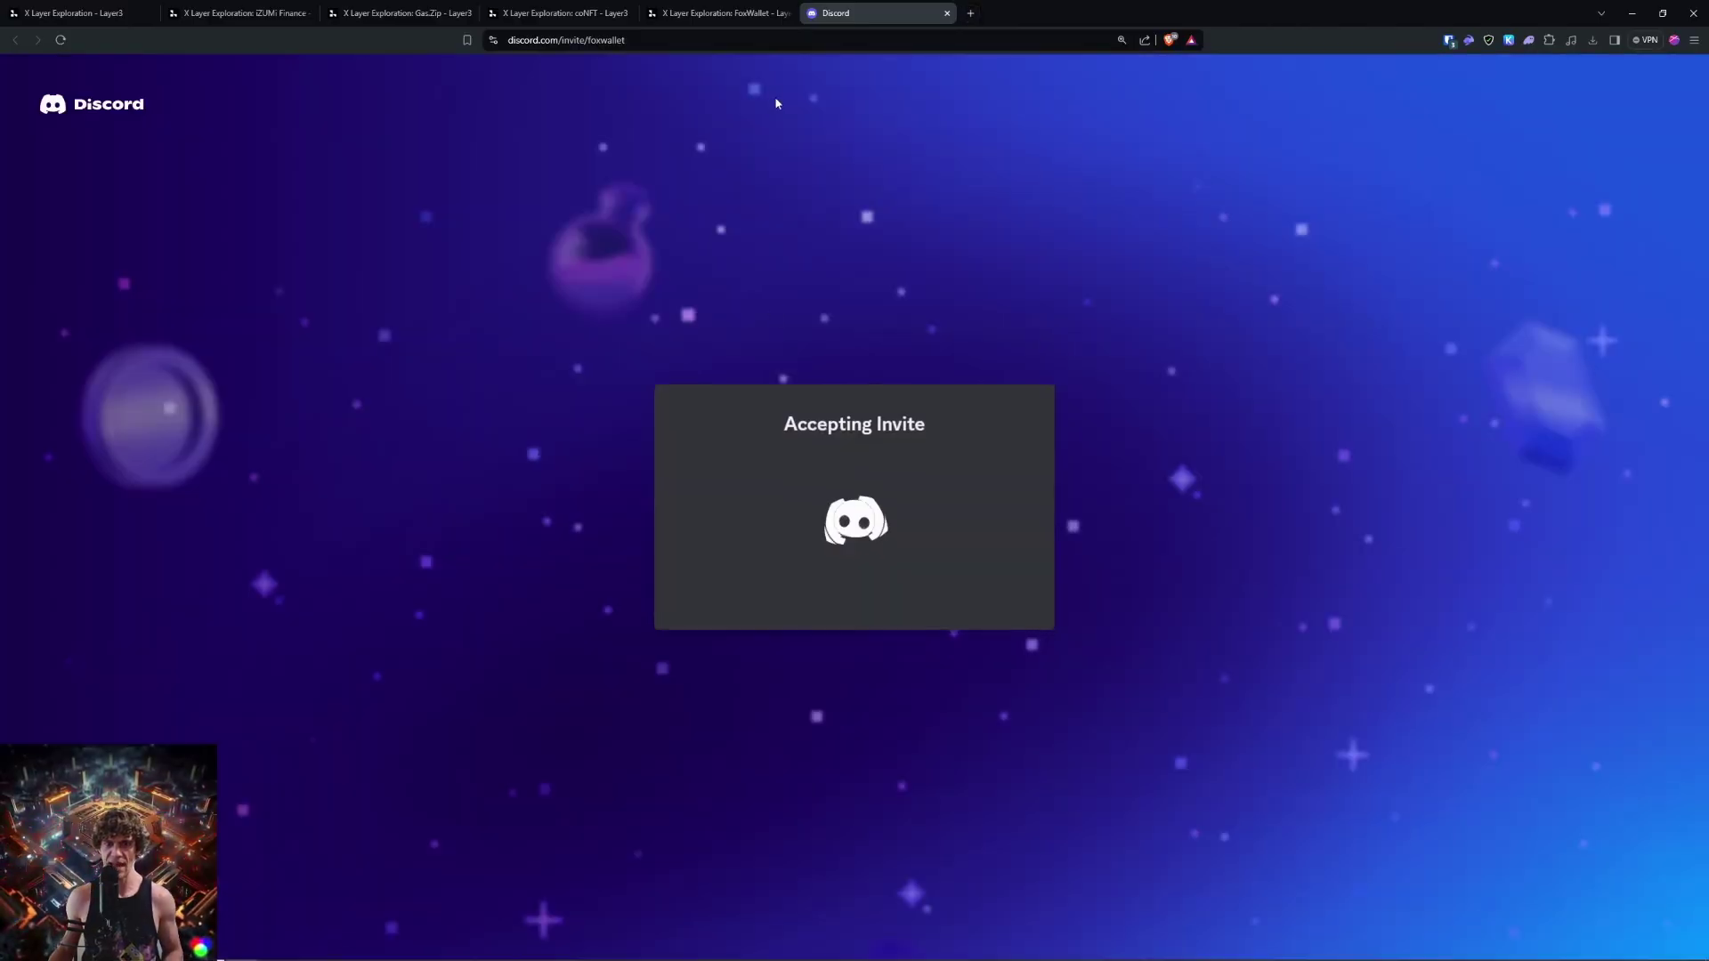
{"action": "left_click", "coordinate": [691, 13]}
{"action": "key", "text": "ctrl+shift+Tab"}
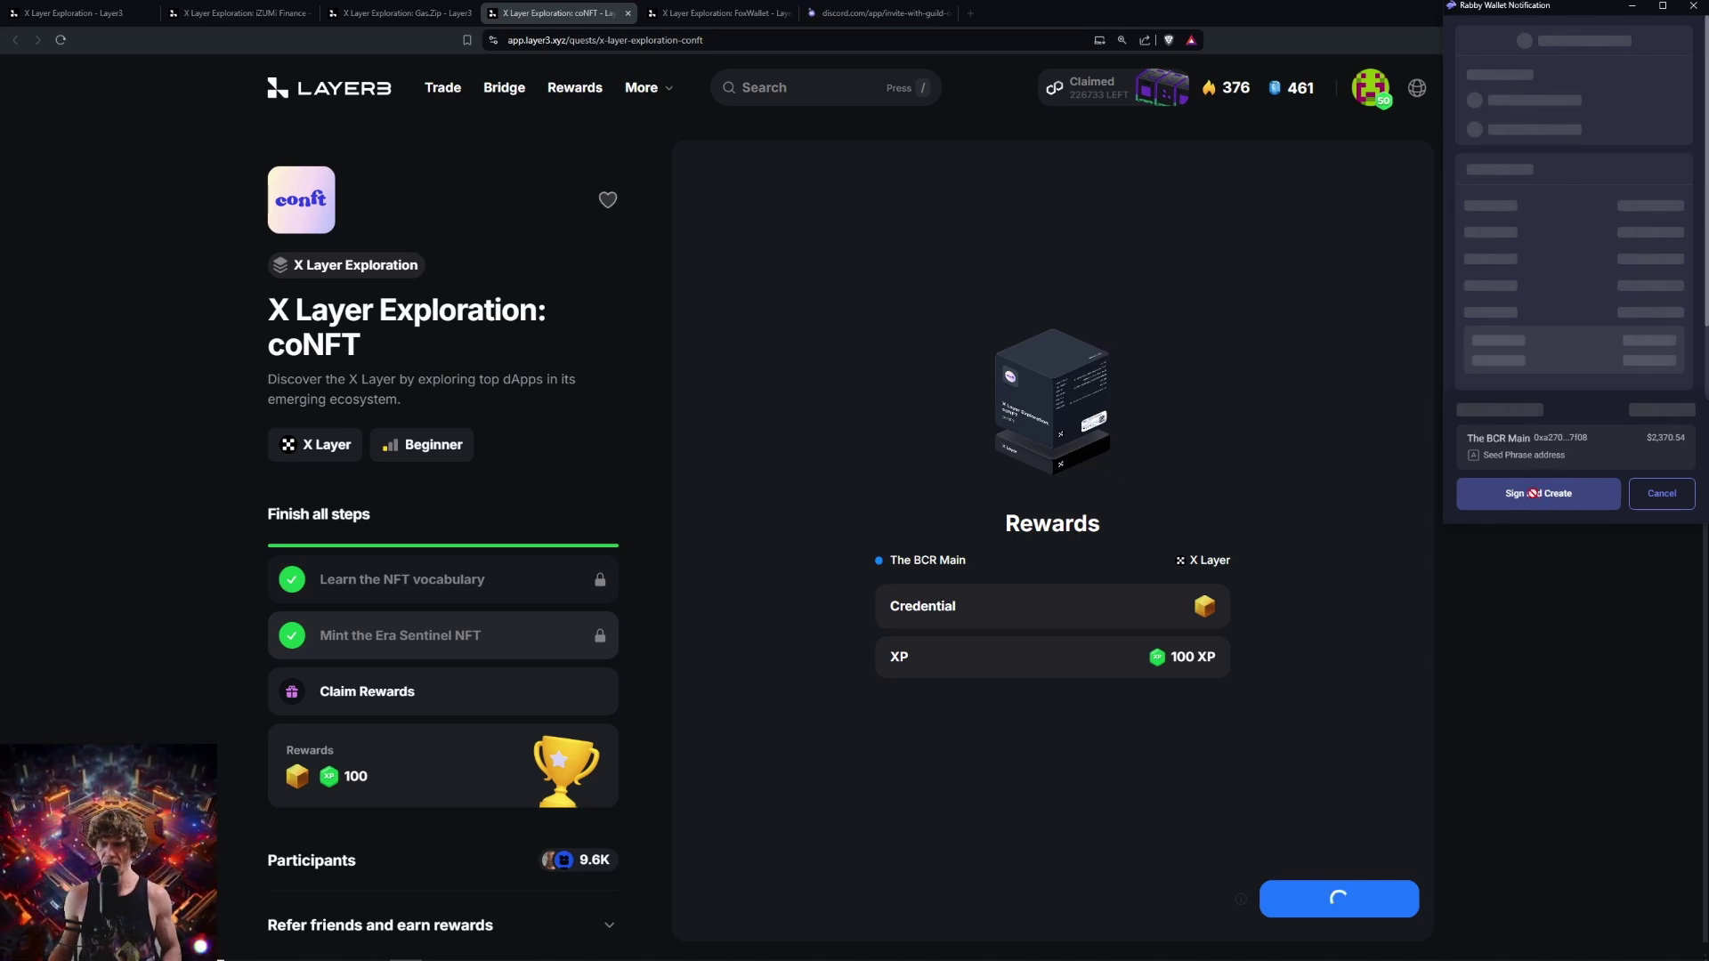
{"action": "left_click", "coordinate": [1533, 495]}
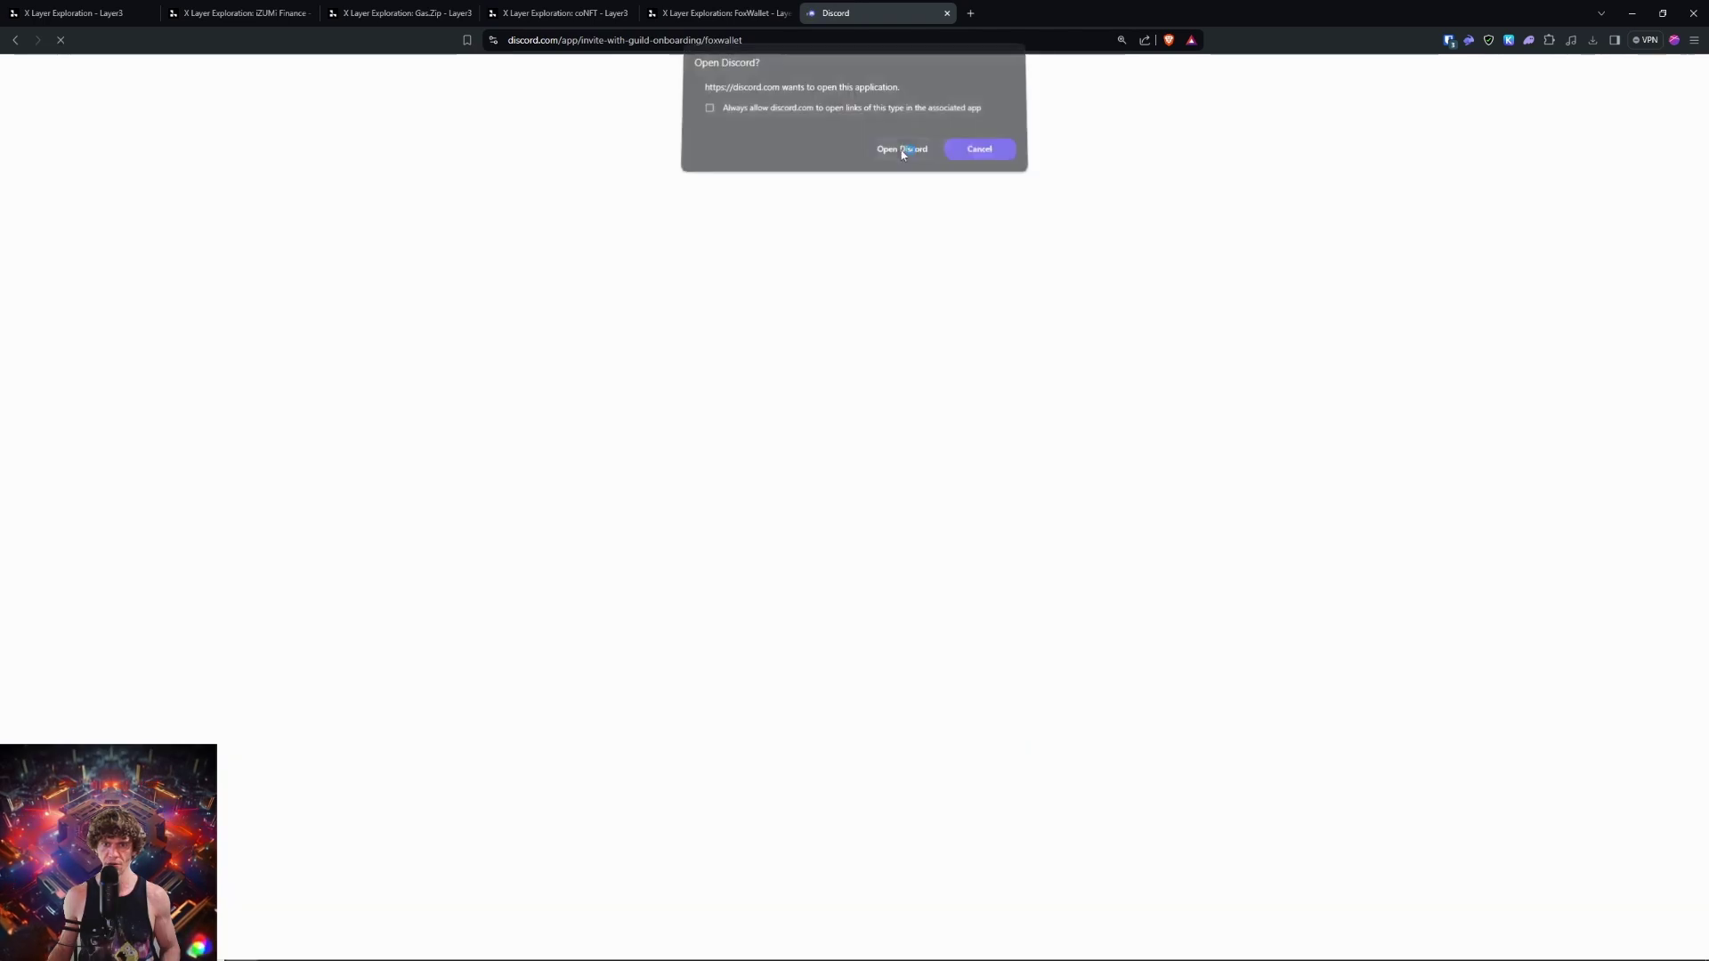
Allow the FoxWallet invite to open in the Discord app and return to the FoxWallet quest
{"action": "left_click", "coordinate": [900, 153]}
{"action": "left_click", "coordinate": [751, 13]}
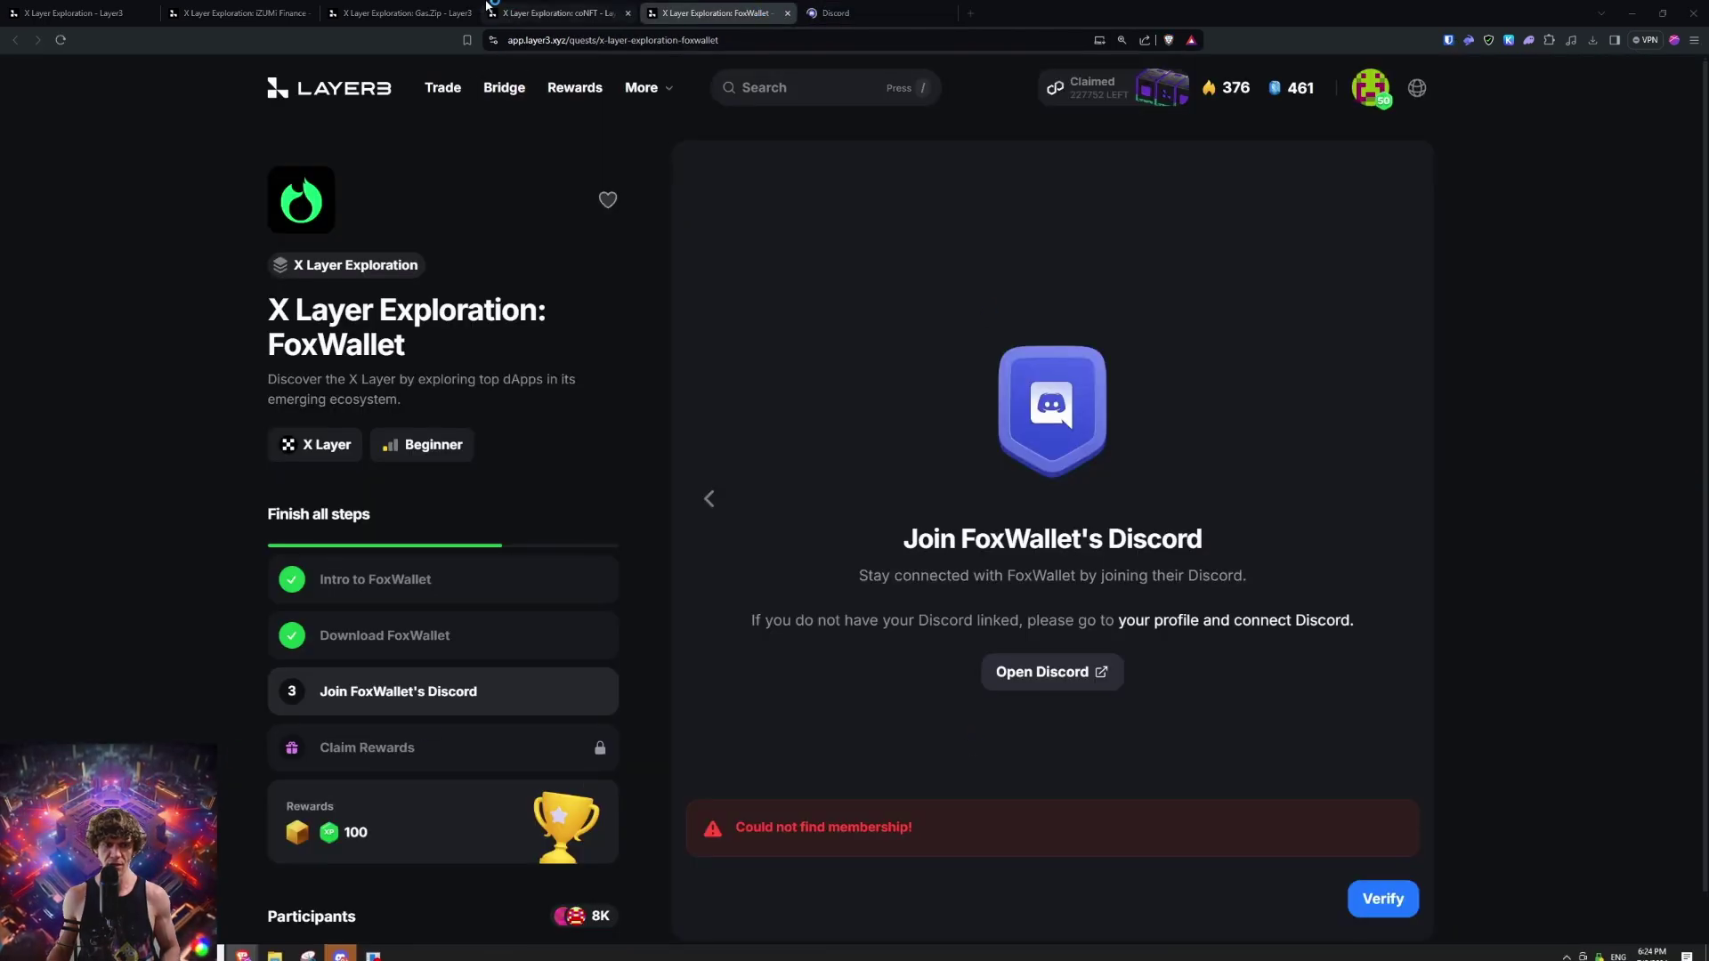
Continue past the completed iZUMi Finance and Gas.Zip quest screens and check the coNFT credential mint
{"action": "left_click", "coordinate": [235, 14]}
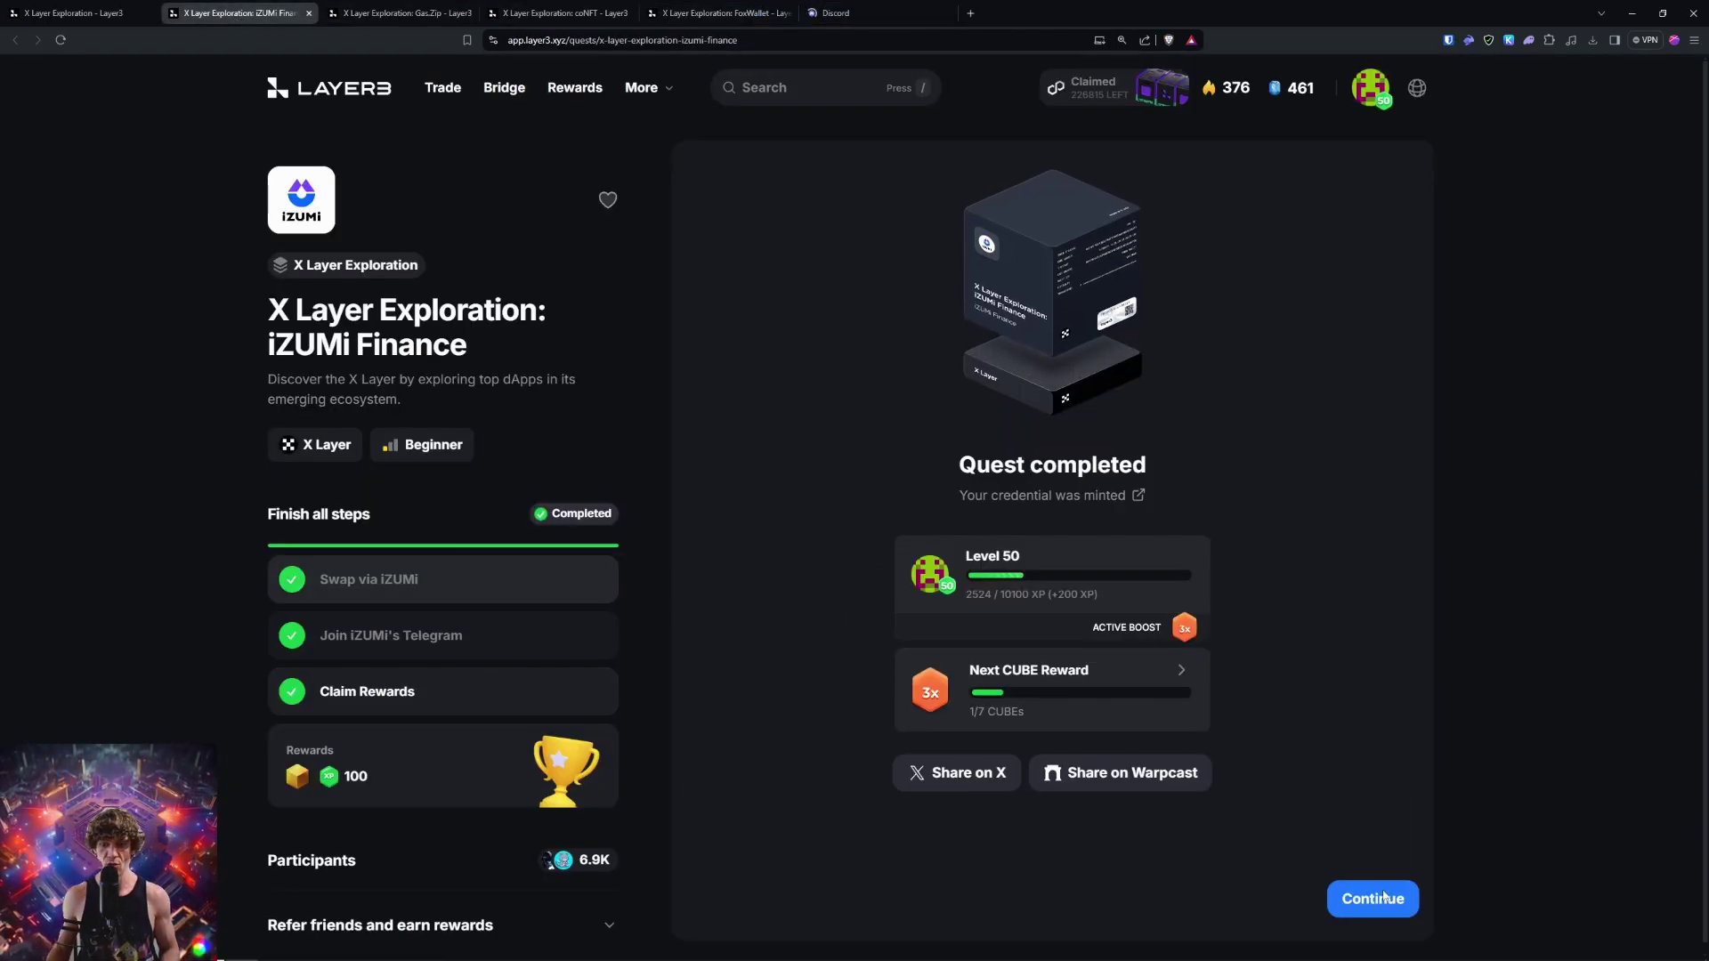
{"action": "left_click", "coordinate": [1373, 899]}
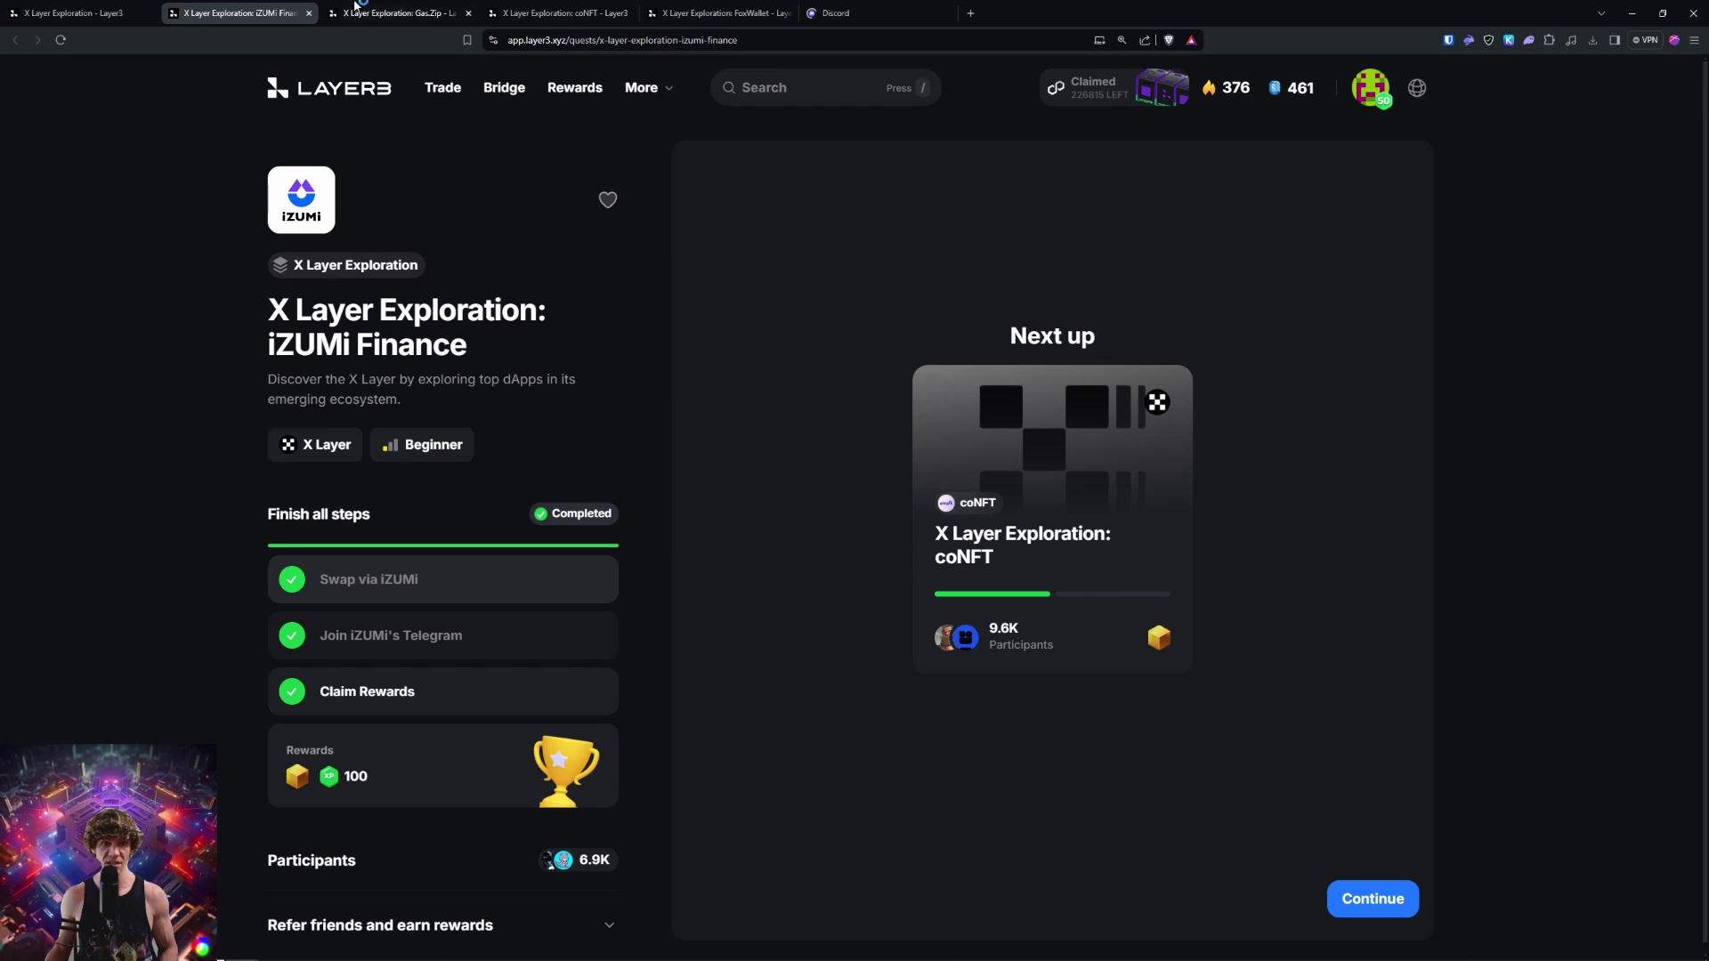
{"action": "left_click", "coordinate": [401, 12]}
{"action": "left_click", "coordinate": [1379, 899]}
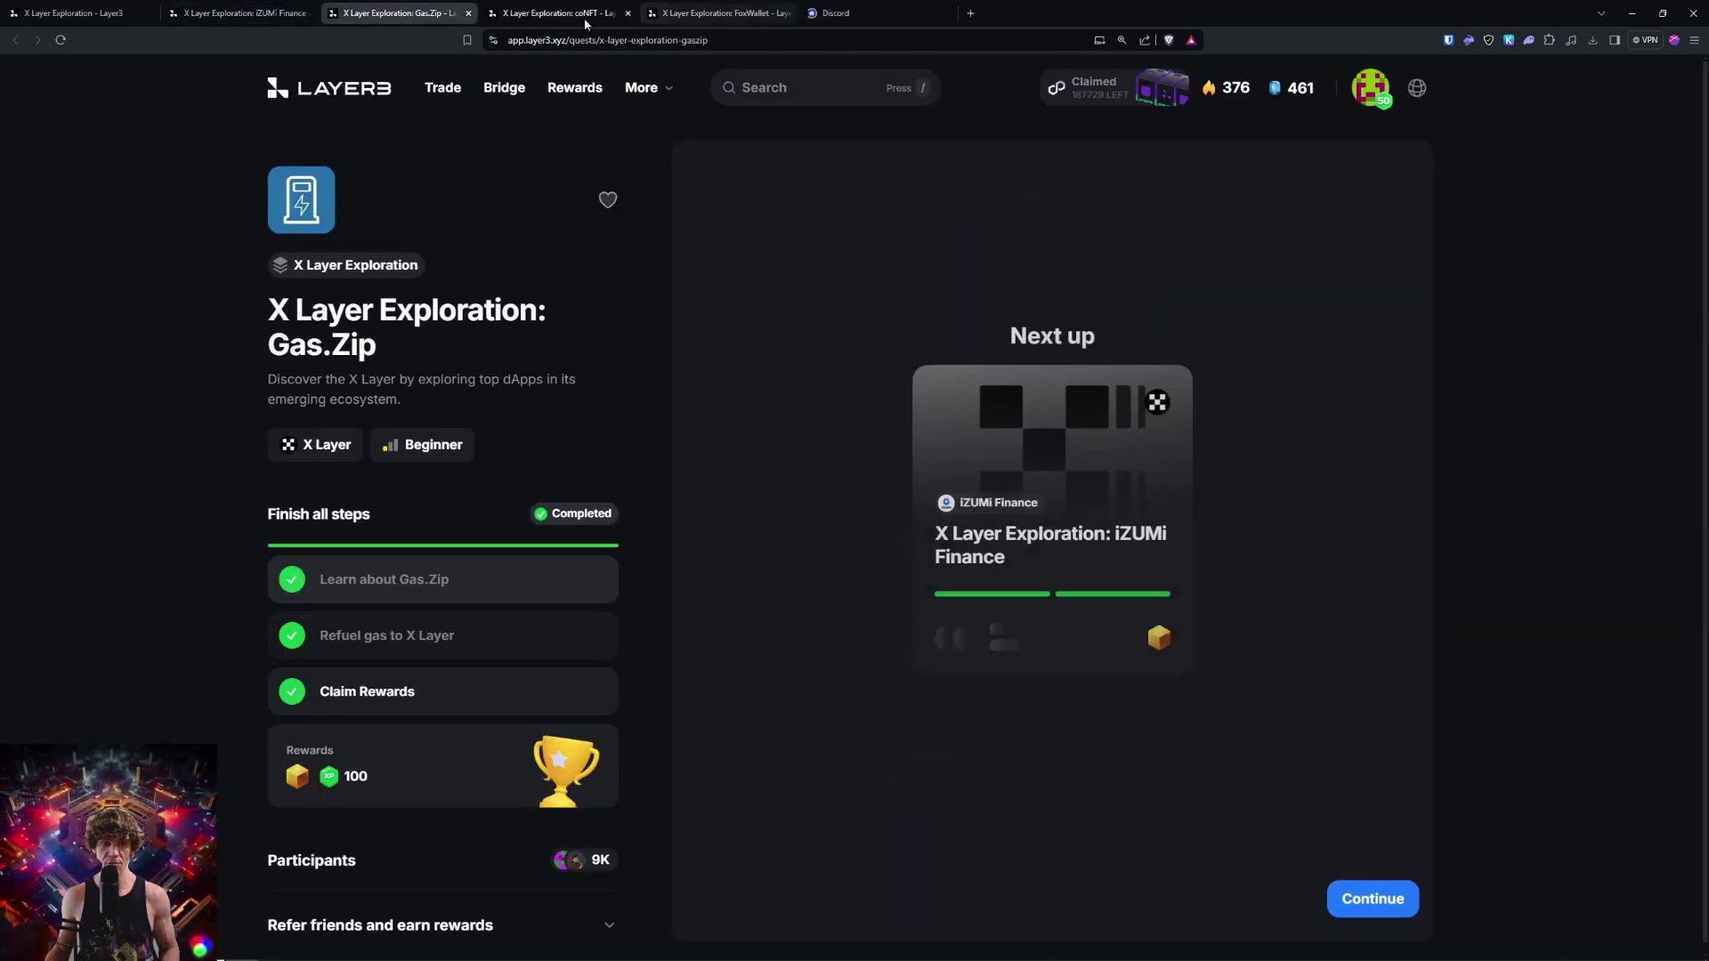
{"action": "left_click", "coordinate": [546, 14]}
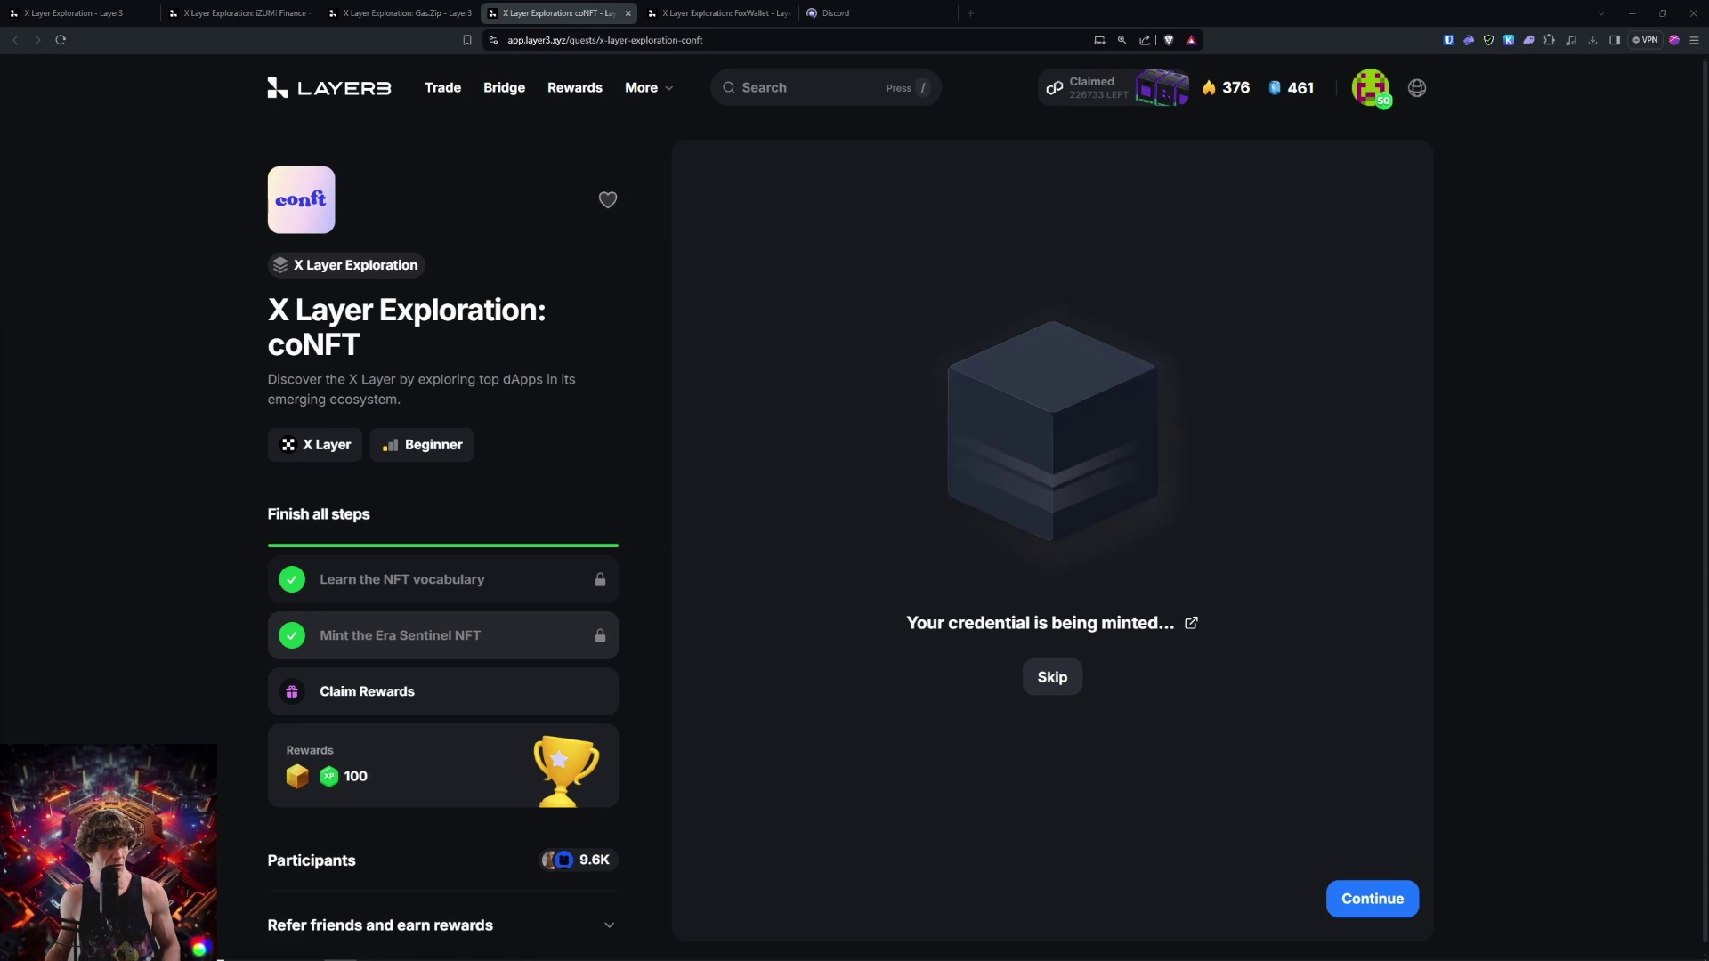
Check the FoxWallet quest's Discord step and close the Discord invite page
{"action": "left_click", "coordinate": [674, 18]}
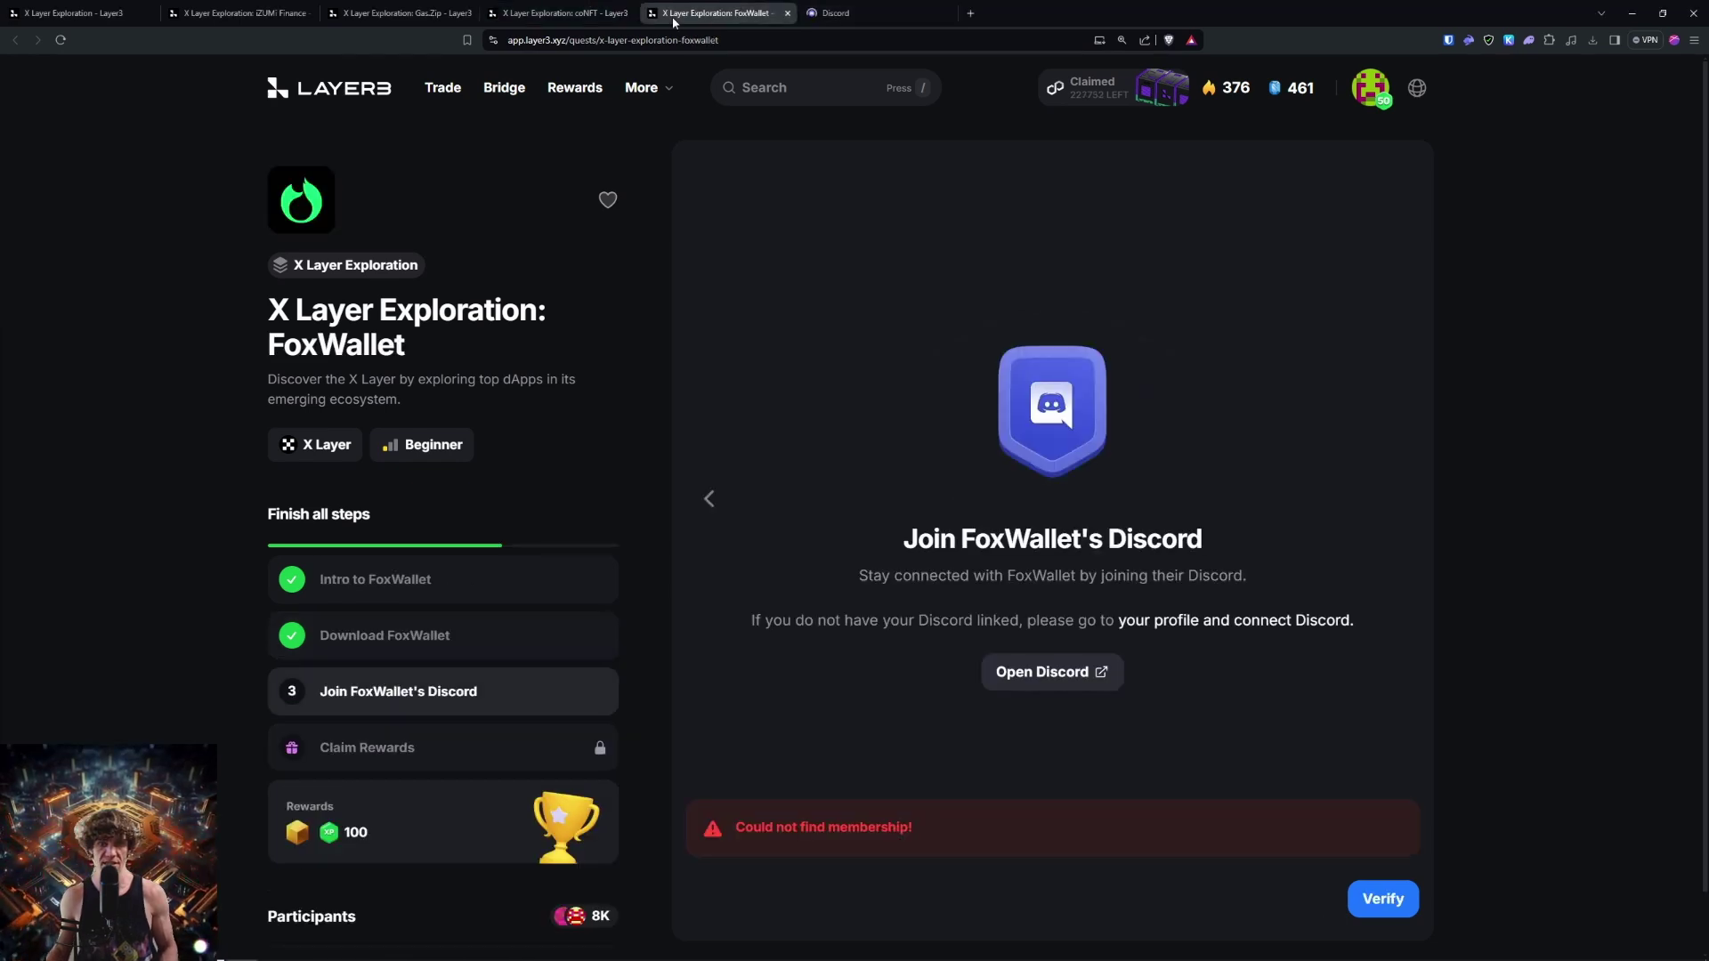
{"action": "left_click", "coordinate": [936, 14]}
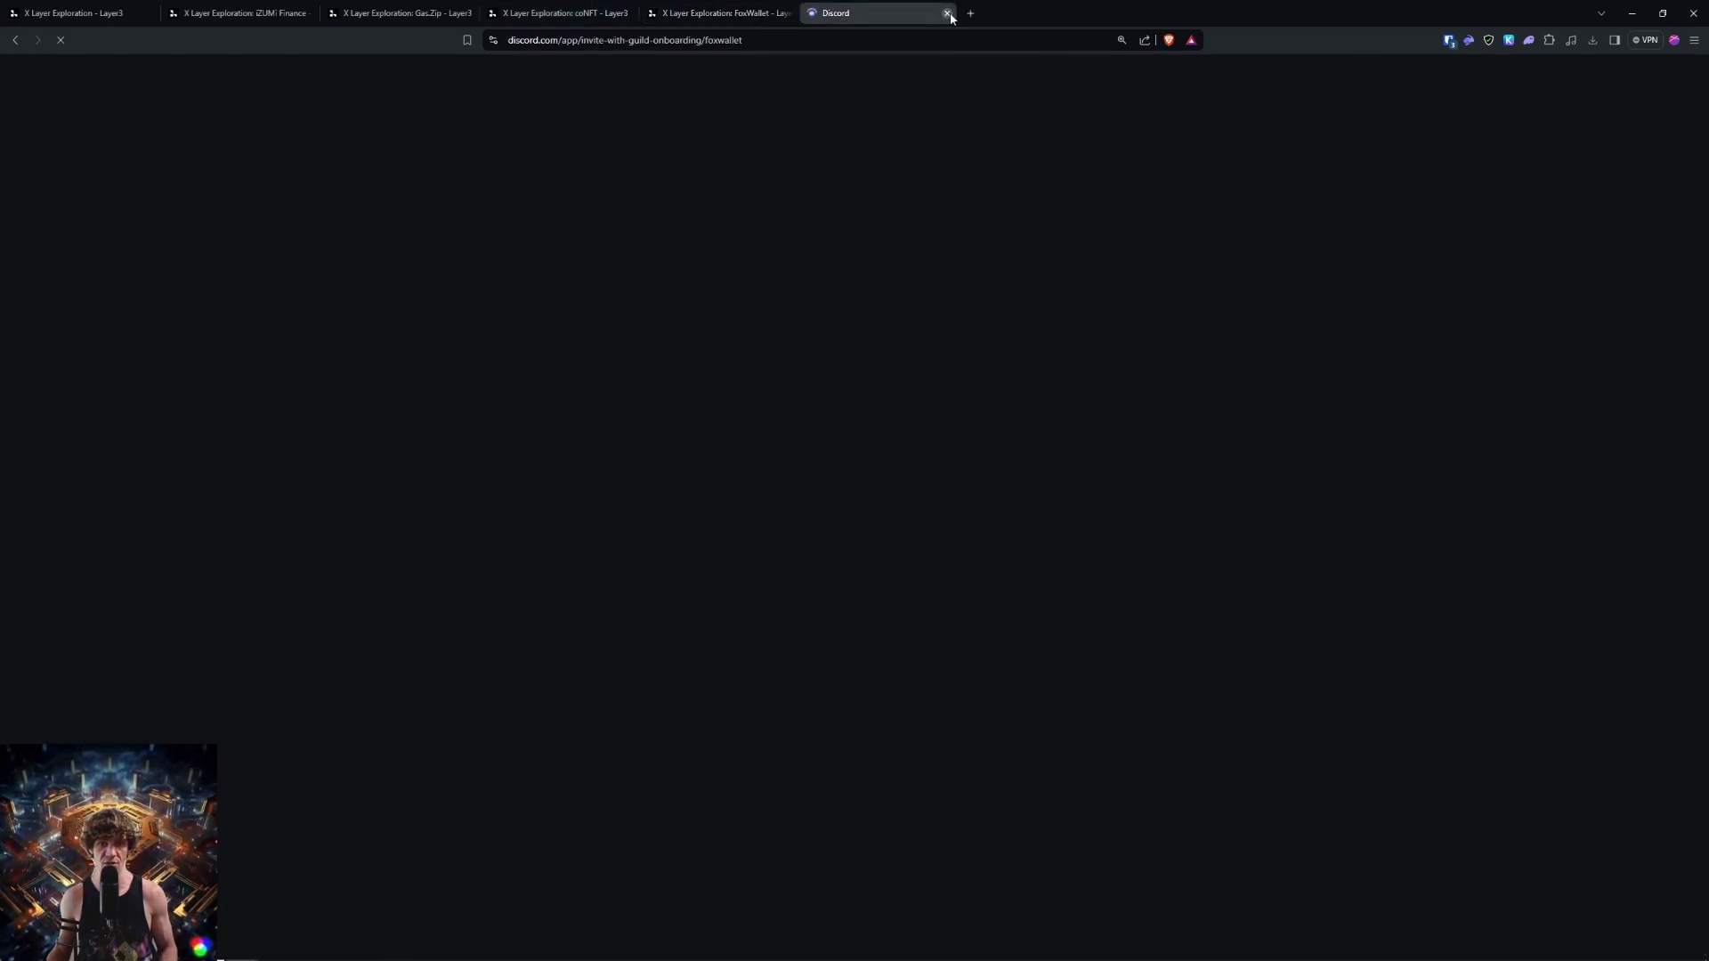
{"action": "left_click", "coordinate": [947, 13]}
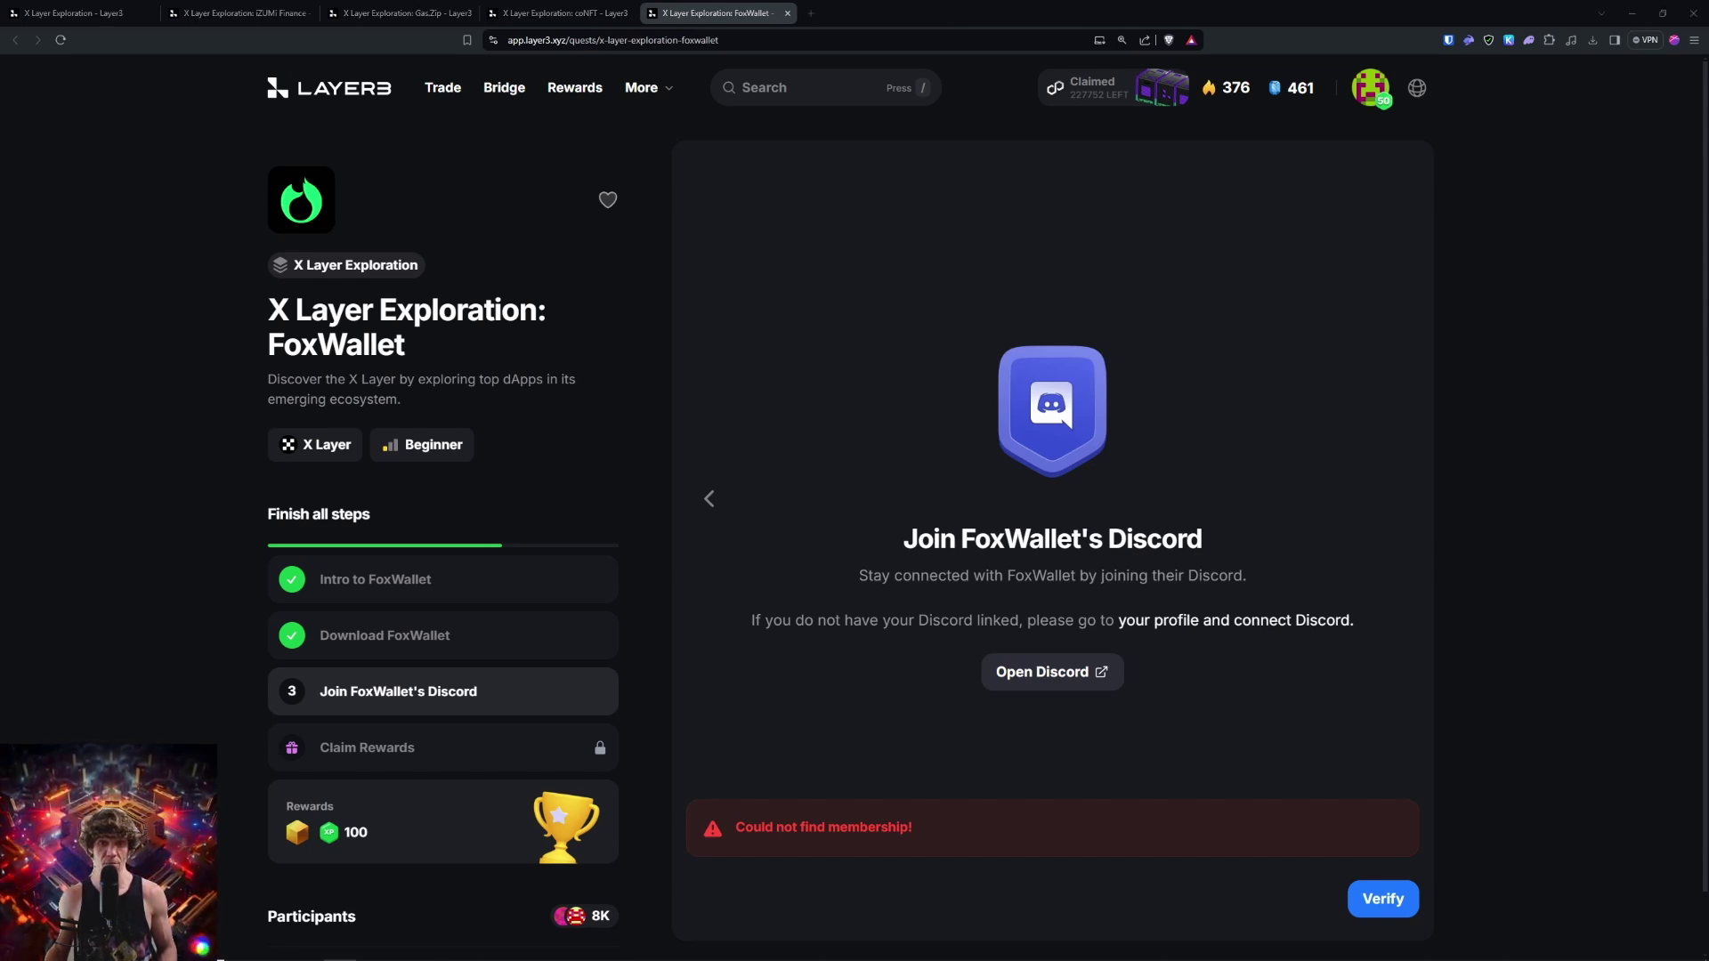
Review the coNFT, Gas.Zip and iZUMi Finance quest pages for their completion status
{"action": "left_click", "coordinate": [561, 13]}
{"action": "left_click", "coordinate": [401, 13]}
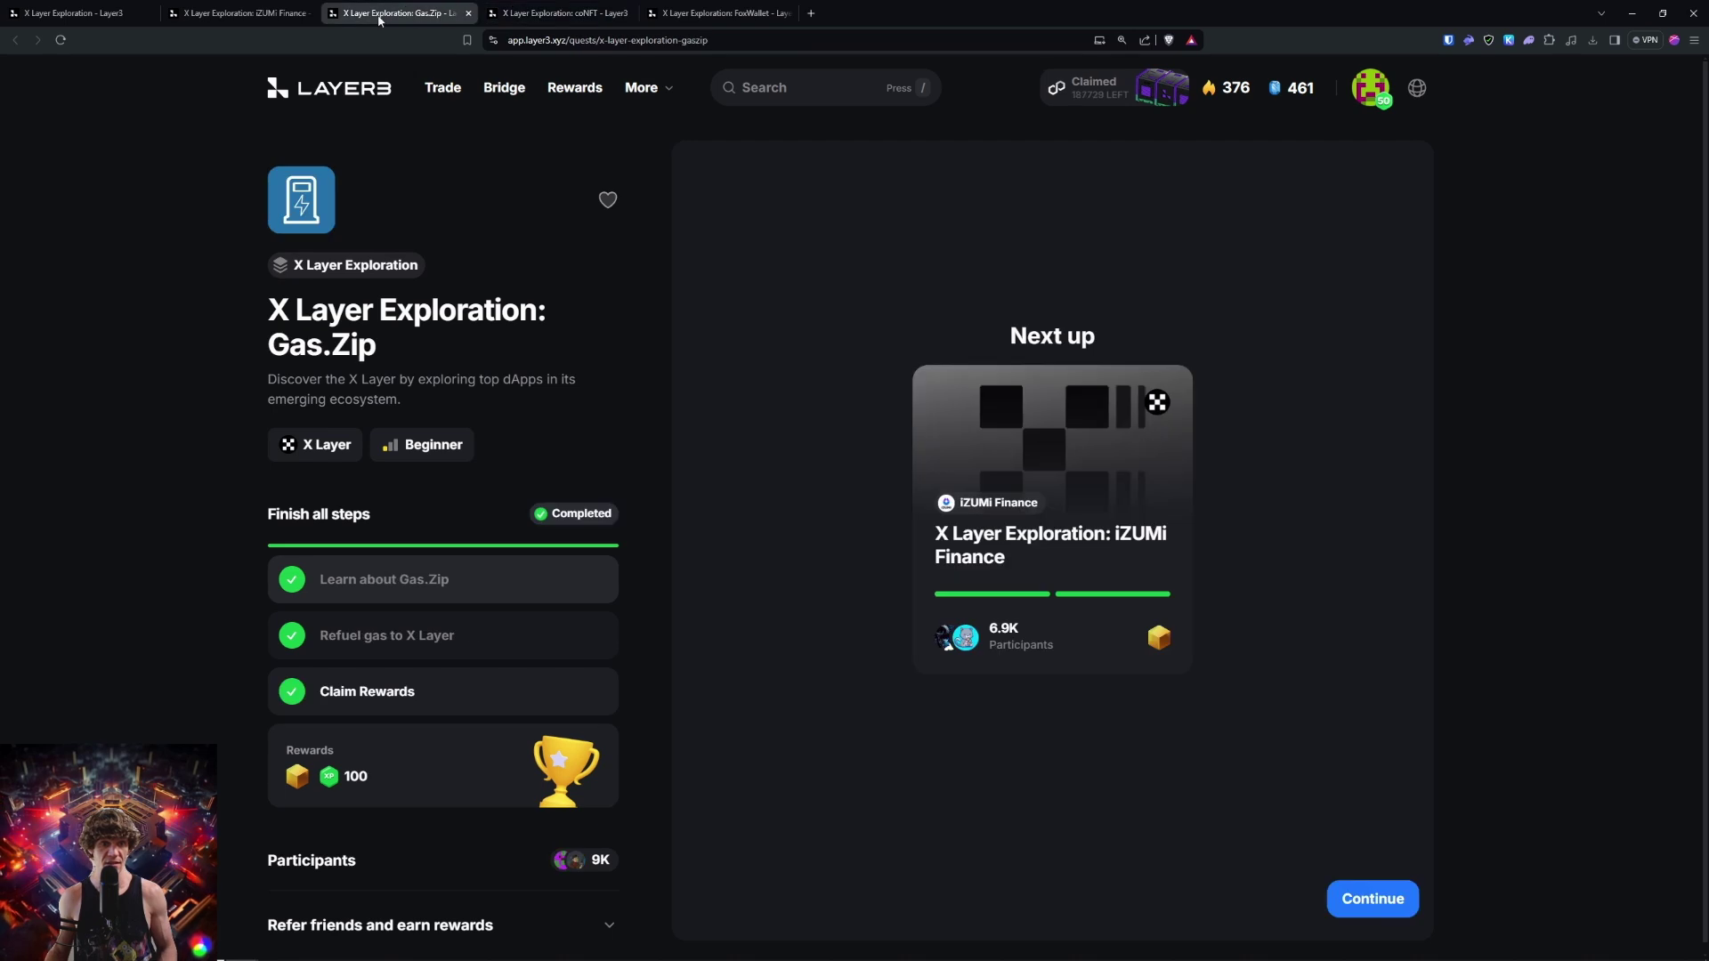
{"action": "left_click", "coordinate": [240, 13]}
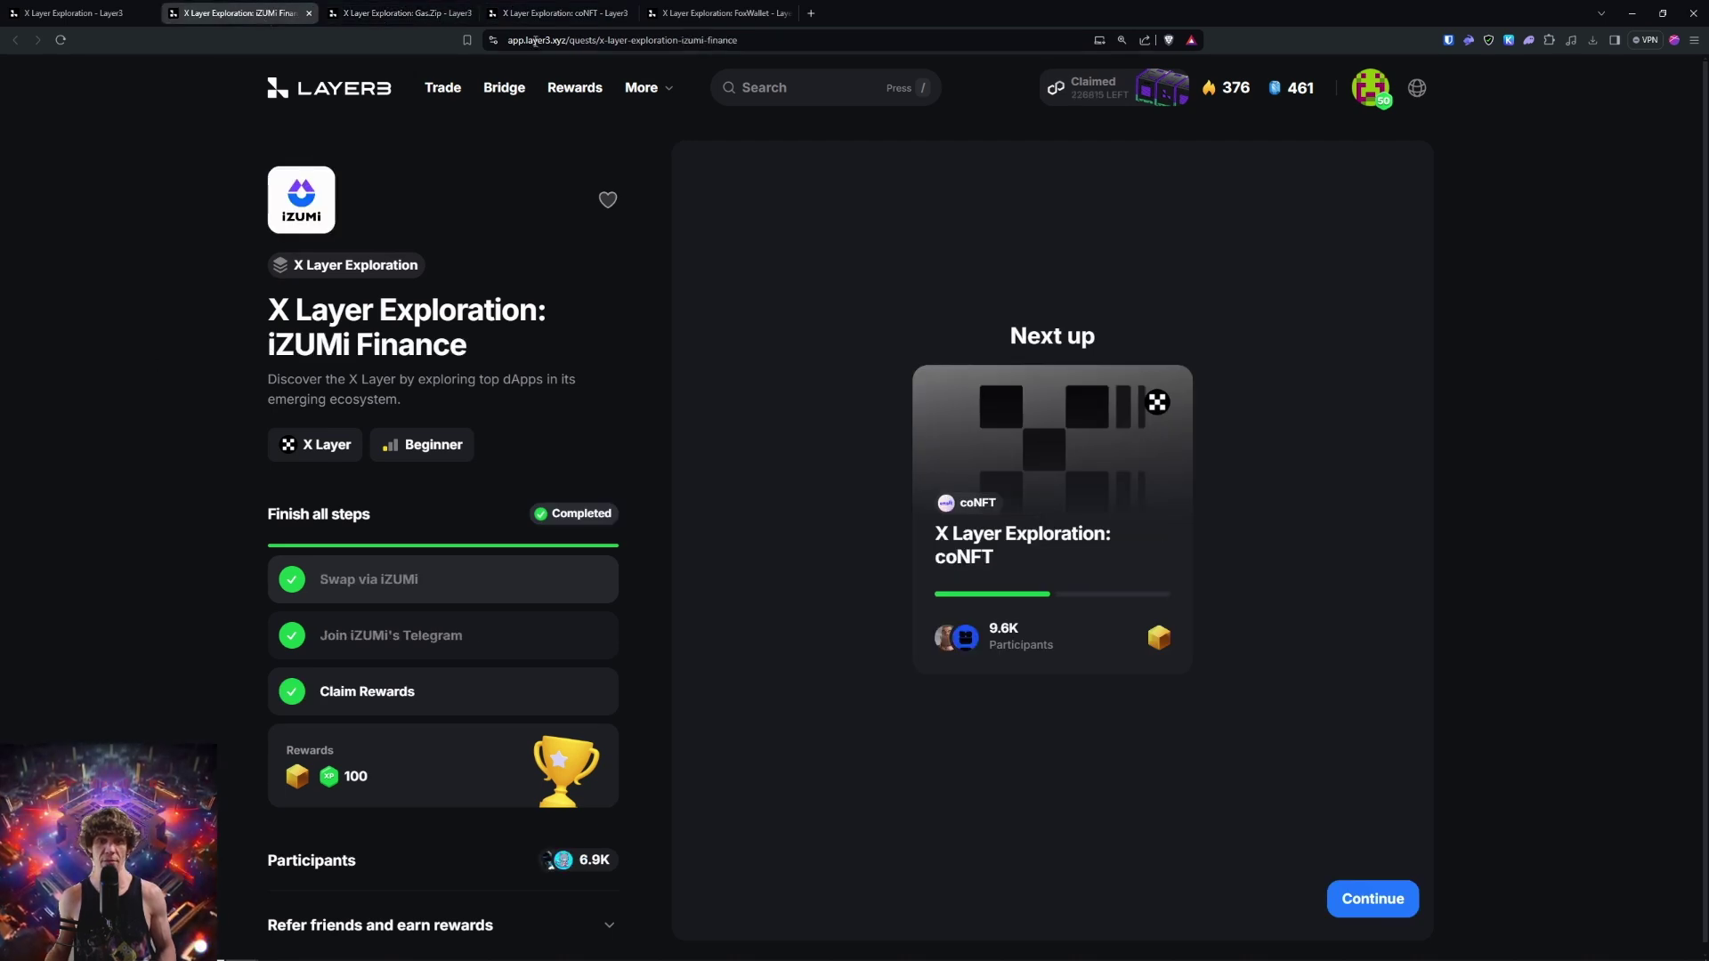